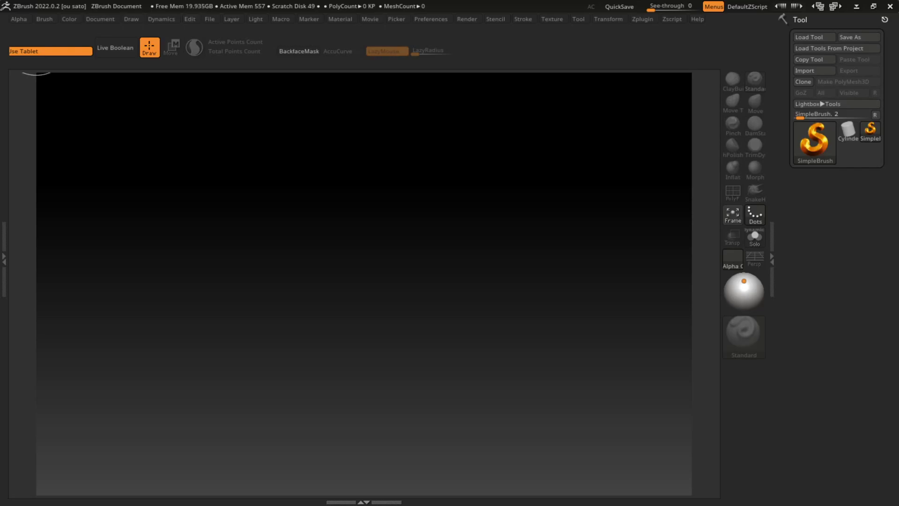
Load the 8HeadFemale mannequin project from the LightBox Mannequin folder
click(431, 19)
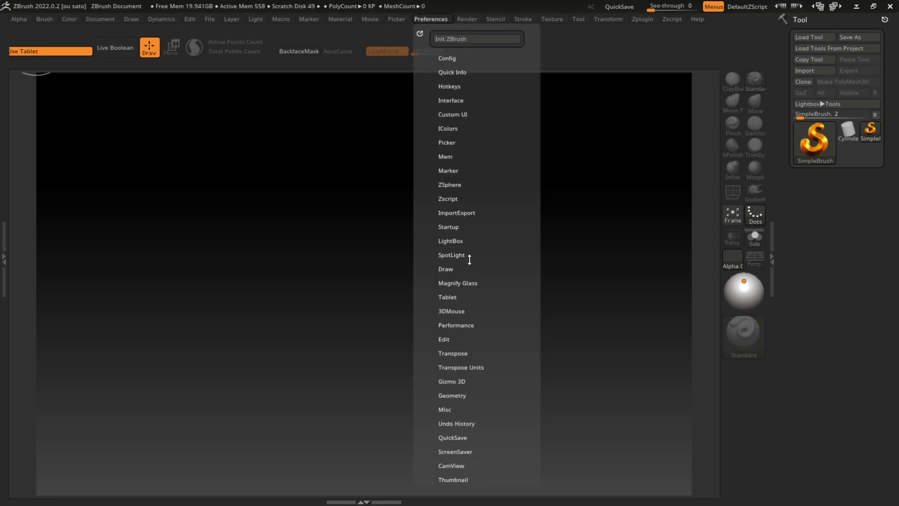
click(451, 248)
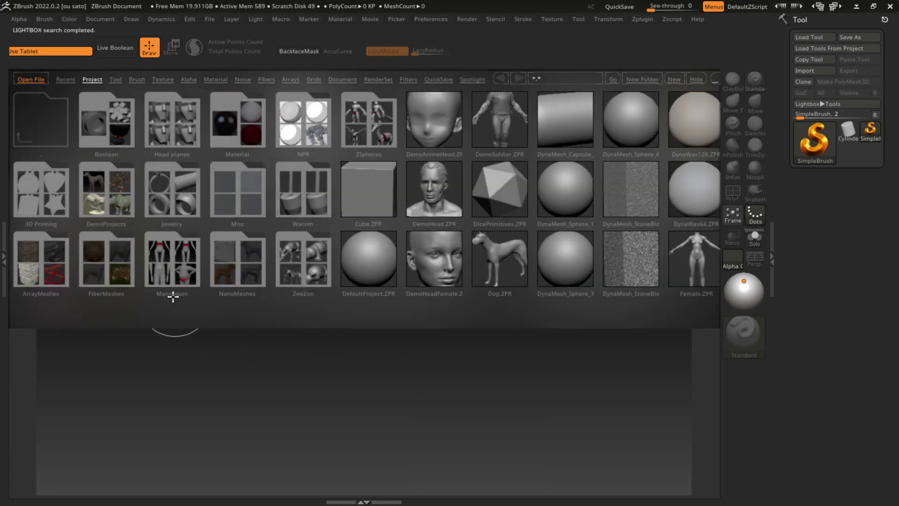
click(173, 281)
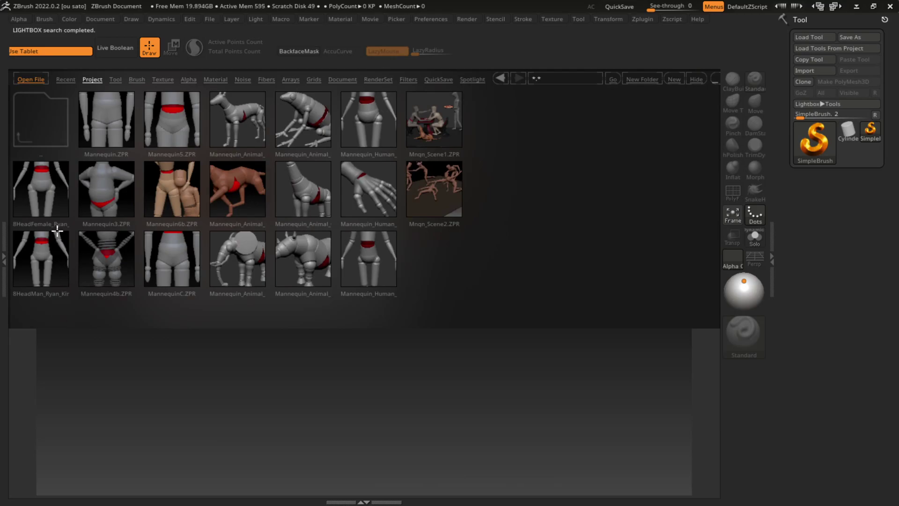
double_click(50, 197)
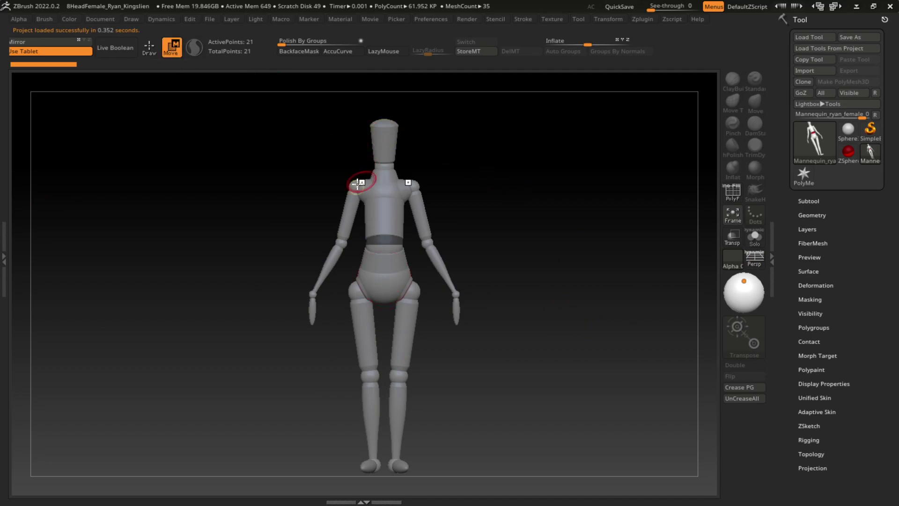
Raise the mannequin's arms toward a T-pose and swing the left arm straight out
drag(346, 228, 322, 164)
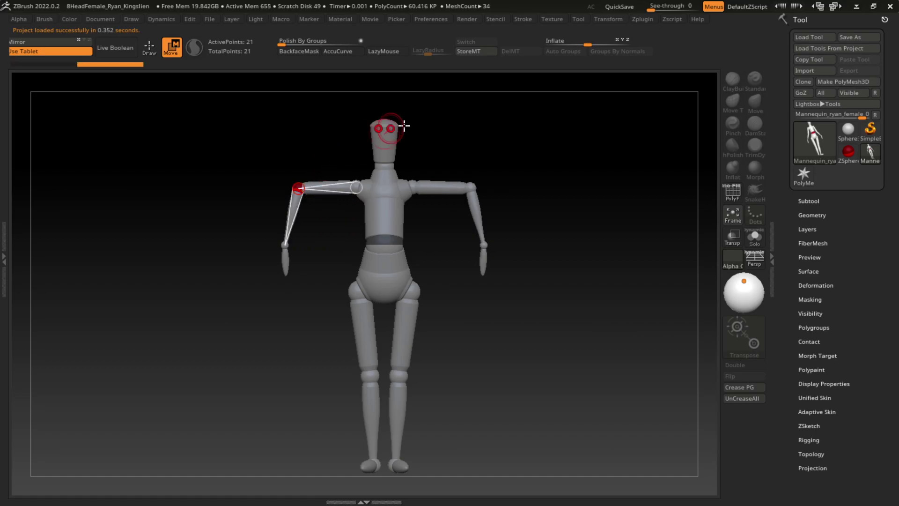
mouse_move(532, 150)
mouse_down()
mouse_move(548, 253)
mouse_move(560, 226)
mouse_up()
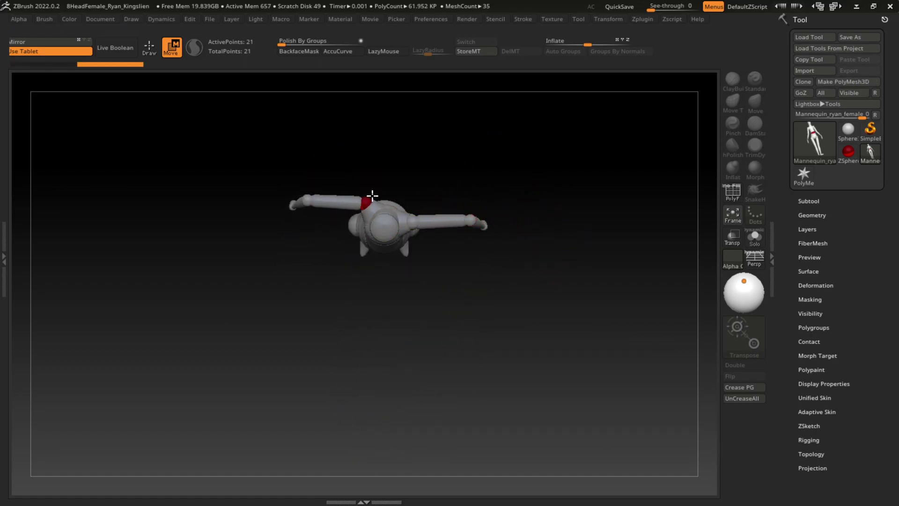
mouse_move(405, 240)
mouse_down()
mouse_move(435, 245)
mouse_move(433, 262)
mouse_move(410, 287)
mouse_up()
drag(351, 184, 371, 157)
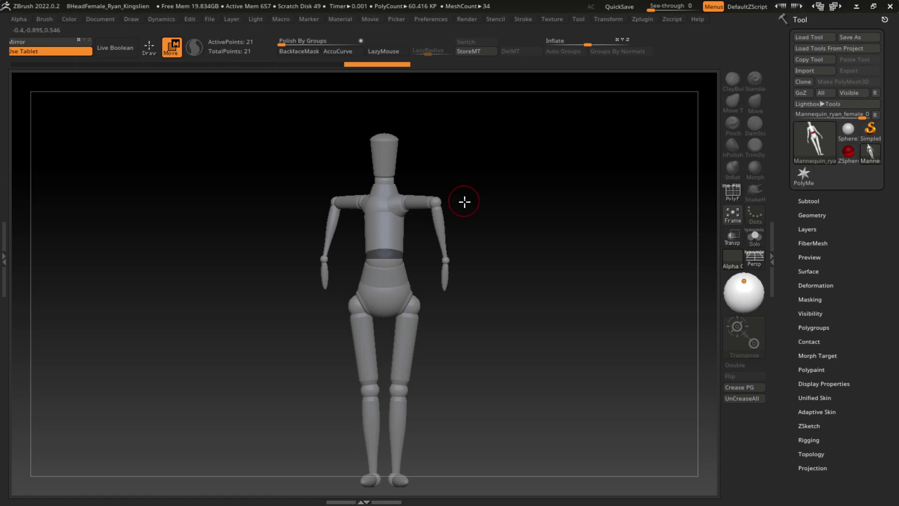
drag(445, 231, 380, 170)
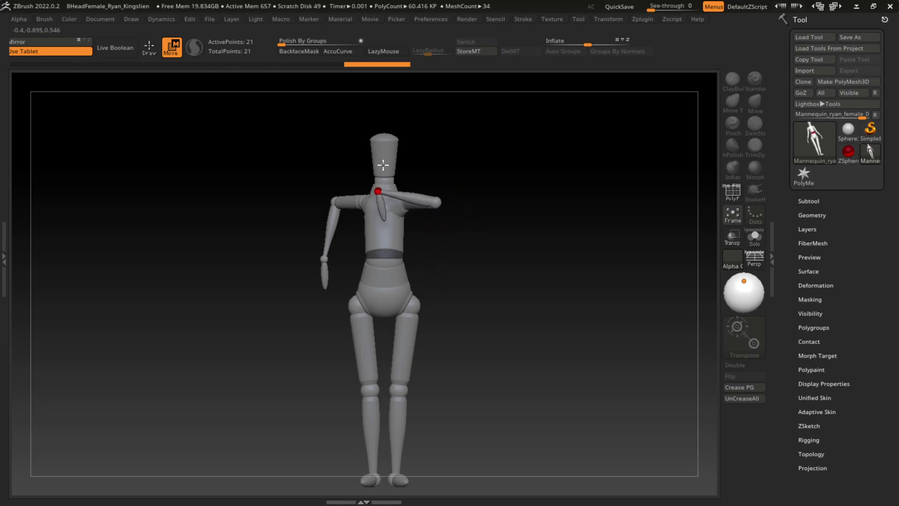
click(363, 184)
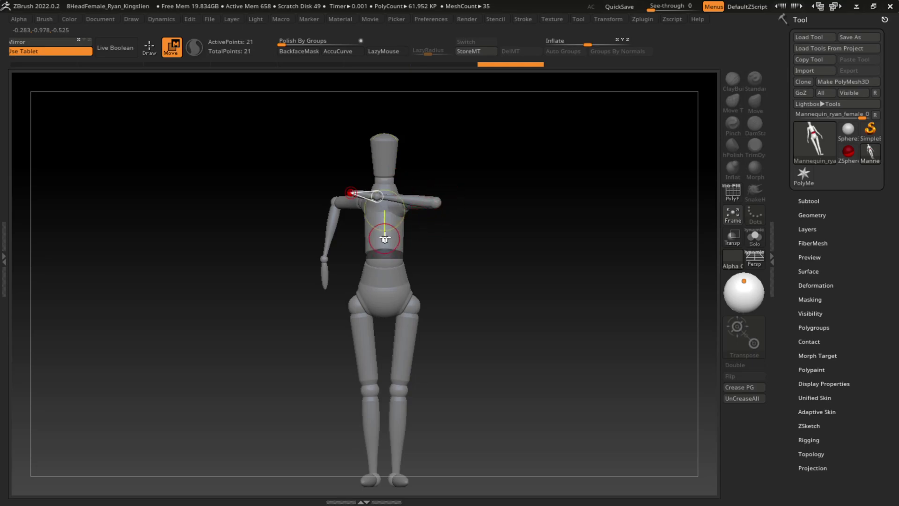
mouse_move(507, 173)
mouse_down()
mouse_move(506, 188)
mouse_move(570, 184)
mouse_up()
mouse_move(293, 226)
mouse_down()
mouse_move(275, 217)
mouse_move(306, 205)
mouse_up()
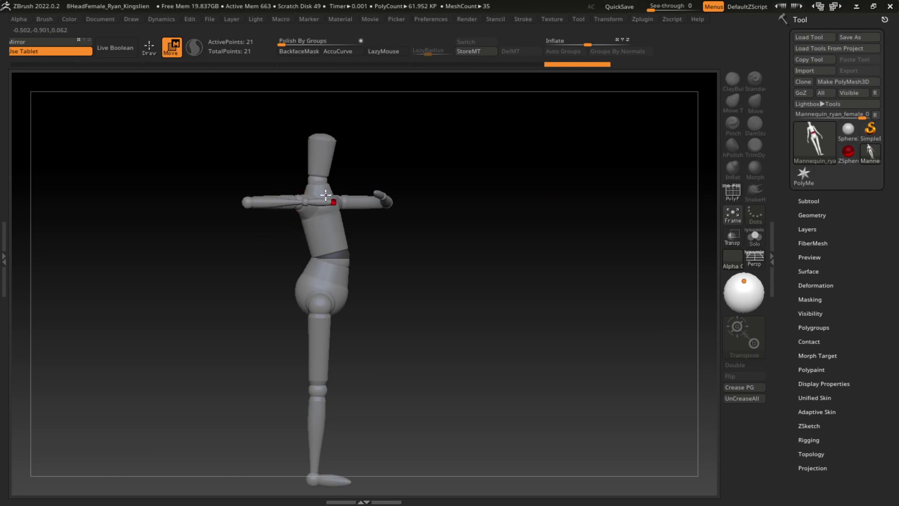
Swing the right arm across the chest and lift the left arm up and outward
mouse_move(524, 159)
mouse_down()
mouse_move(469, 165)
mouse_move(490, 128)
mouse_up()
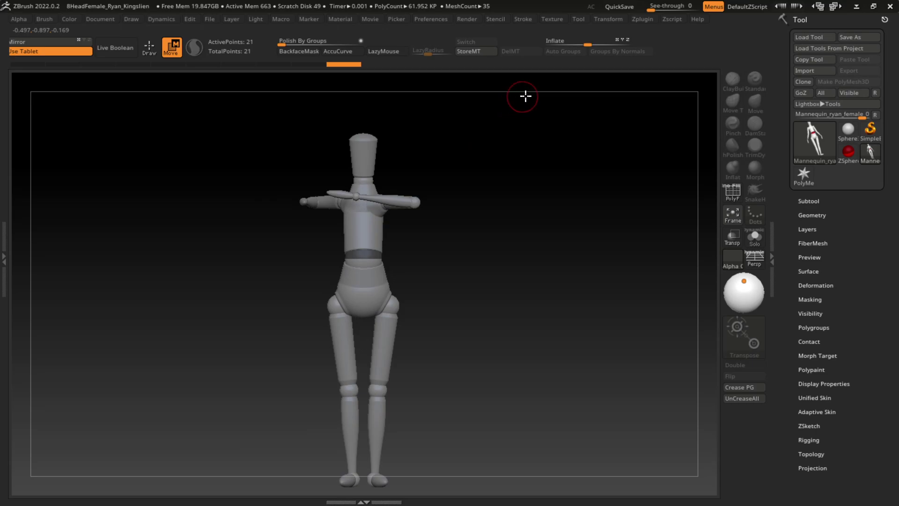
mouse_move(525, 96)
mouse_down()
mouse_move(532, 206)
mouse_move(399, 261)
mouse_move(405, 301)
mouse_up()
mouse_move(331, 202)
mouse_down()
mouse_move(320, 216)
mouse_move(349, 187)
mouse_up()
drag(468, 140, 516, 242)
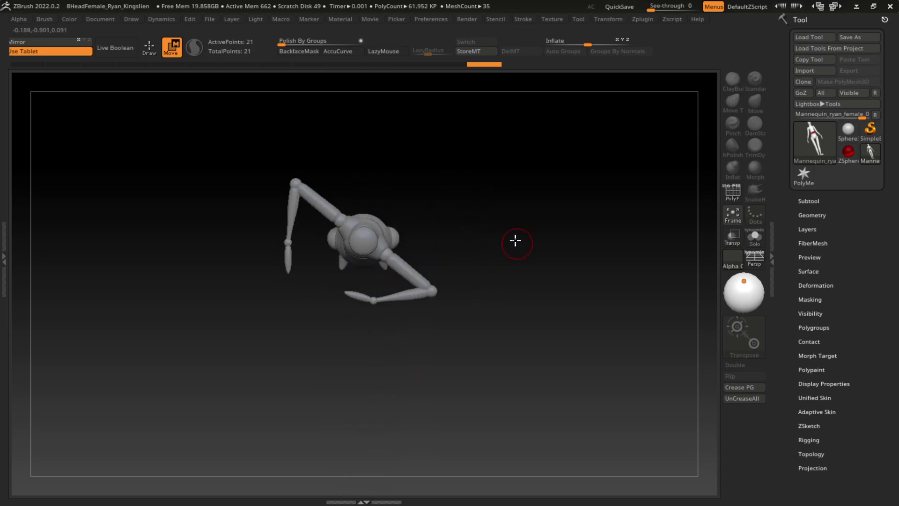
mouse_move(262, 140)
mouse_down()
mouse_move(300, 196)
mouse_move(285, 217)
mouse_move(305, 215)
mouse_move(302, 231)
mouse_up()
mouse_move(435, 244)
mouse_down()
mouse_move(453, 157)
mouse_move(453, 168)
mouse_up()
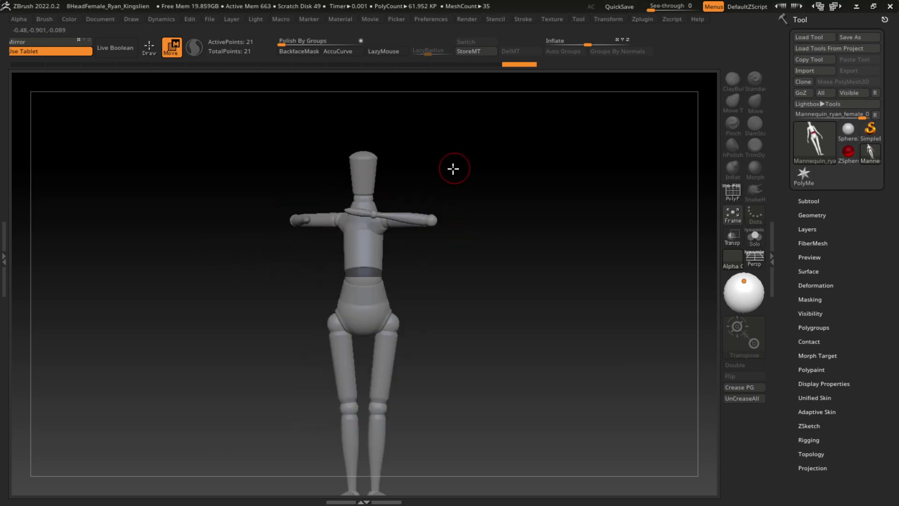
drag(398, 231, 395, 239)
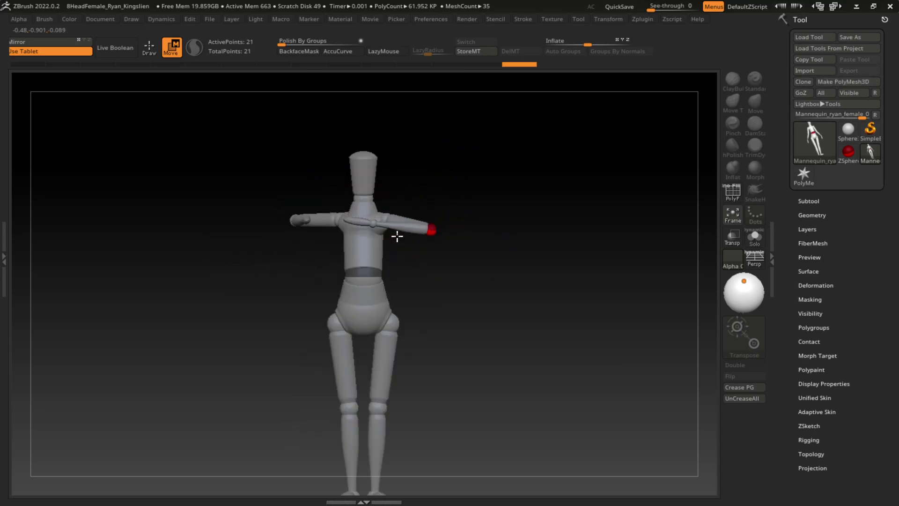
drag(323, 218, 334, 190)
Try bending the raised forearm, undo it, and re-pose the right arm at the shoulder
click(343, 206)
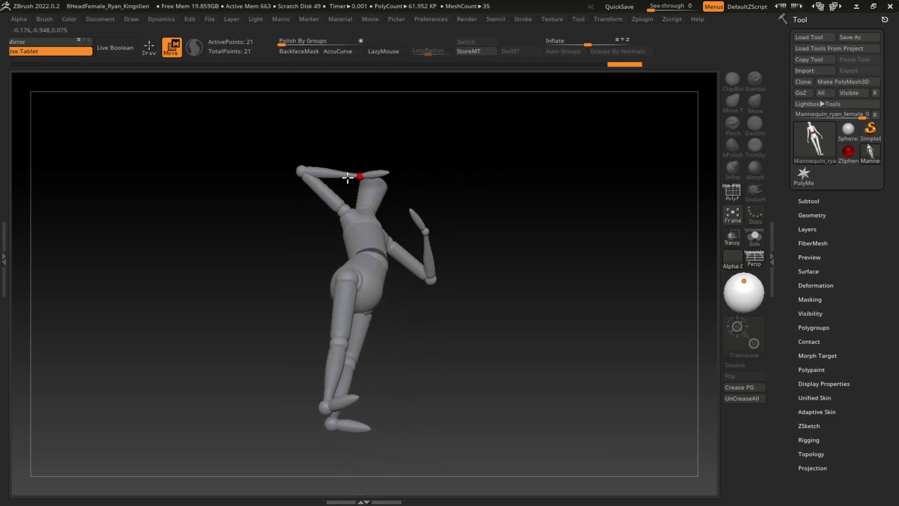
drag(349, 172, 362, 184)
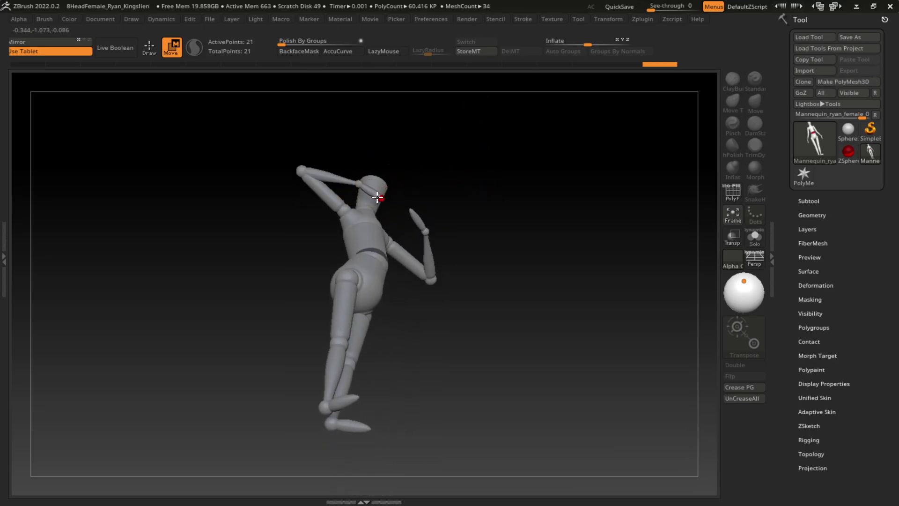
key(ctrl+z)
key(ctrl+z)
key(ctrl+z)
key(ctrl+z)
key(ctrl+z)
key(ctrl+z)
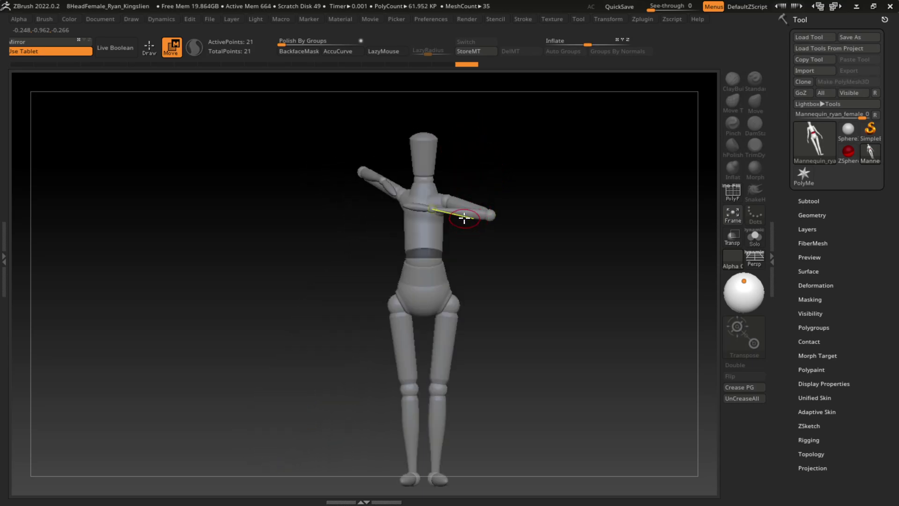
drag(464, 218, 464, 191)
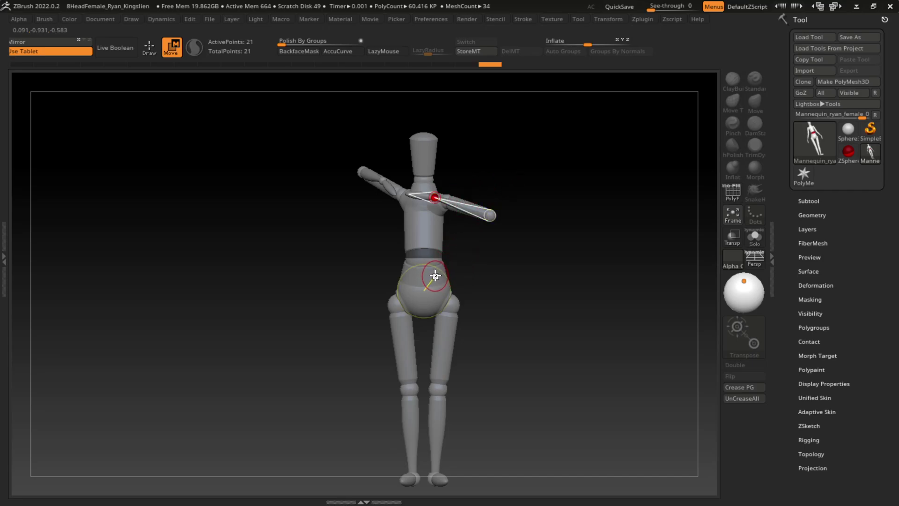
Shift the pelvis ZSphere so the hips sway and the legs take a new stance
key(a)
mouse_move(441, 274)
mouse_down()
mouse_move(551, 282)
mouse_move(546, 259)
mouse_move(575, 265)
mouse_up()
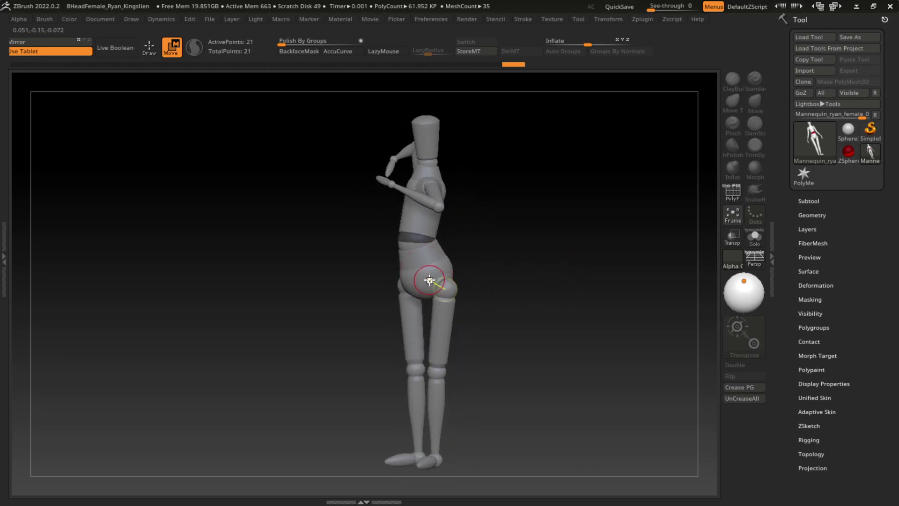
drag(430, 281, 395, 276)
mouse_move(520, 243)
mouse_down()
mouse_move(499, 228)
mouse_move(462, 267)
mouse_move(416, 269)
mouse_move(429, 295)
mouse_move(427, 281)
mouse_move(509, 238)
mouse_up()
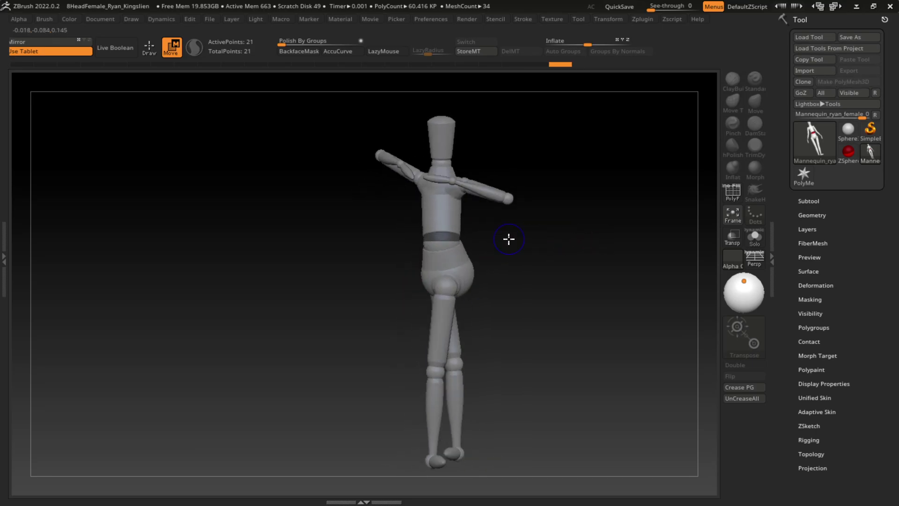
Lift the left knee high with the shin folded back and the foot pointing up
mouse_move(460, 278)
mouse_down()
mouse_move(431, 321)
mouse_move(395, 232)
mouse_move(398, 271)
mouse_up()
drag(389, 362, 361, 363)
drag(543, 319, 492, 323)
drag(398, 367, 418, 366)
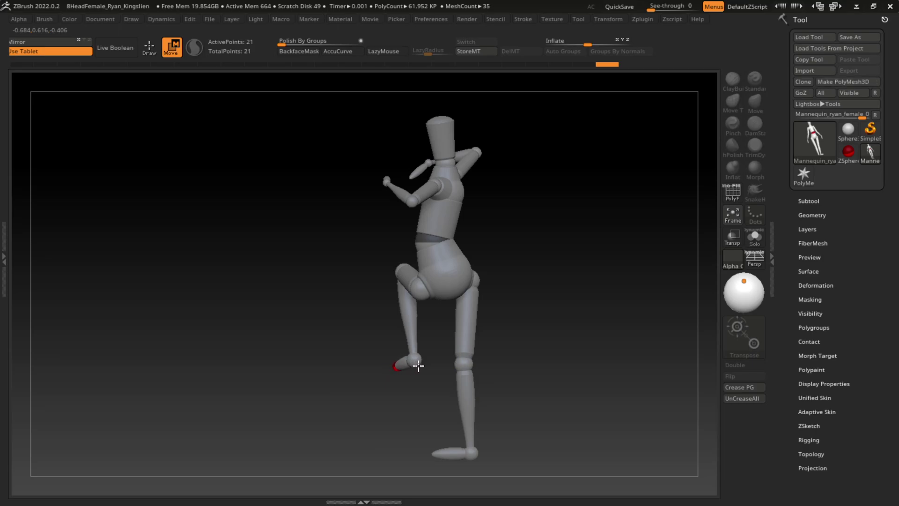
mouse_move(527, 327)
mouse_down()
mouse_move(516, 321)
mouse_move(512, 265)
mouse_up()
mouse_move(446, 401)
mouse_down()
mouse_move(481, 397)
mouse_move(563, 330)
mouse_up()
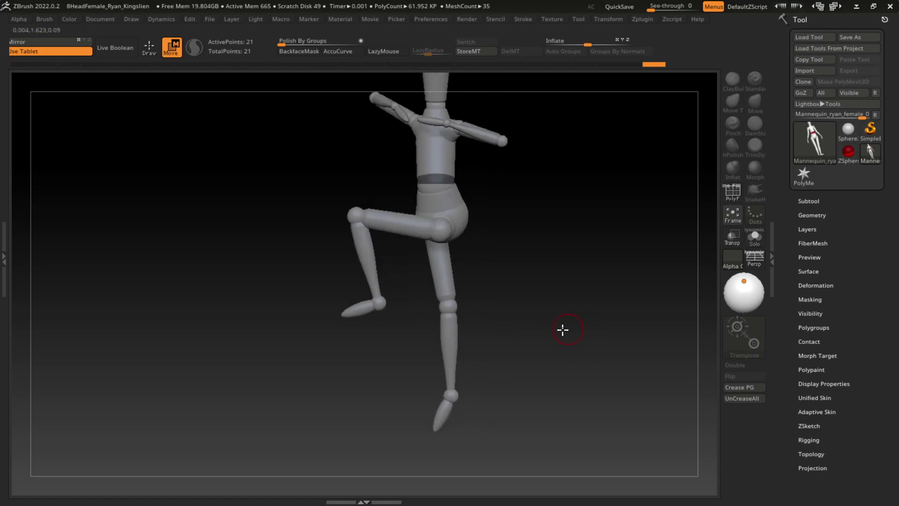
drag(377, 302, 431, 295)
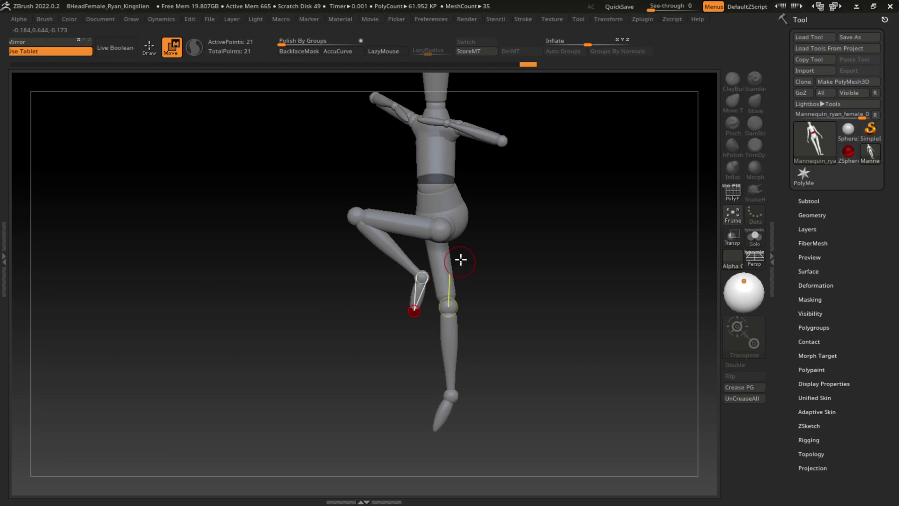
drag(455, 225, 462, 222)
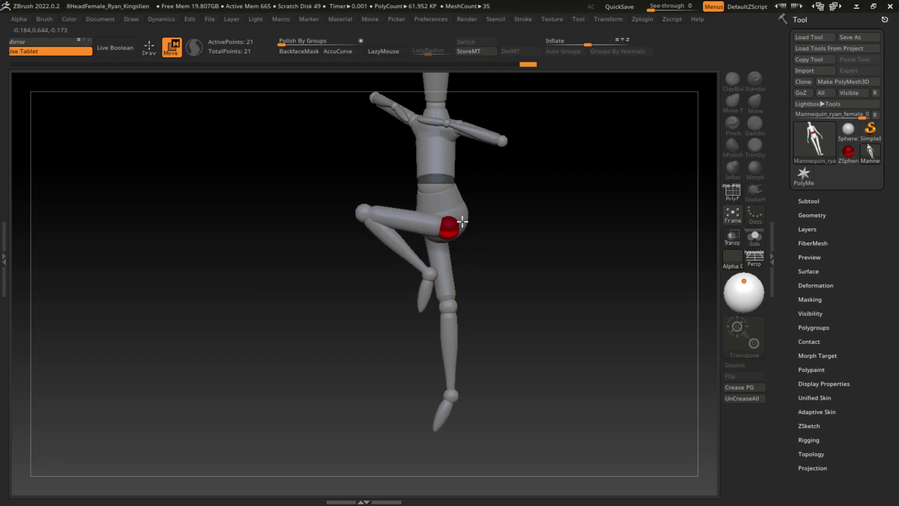
drag(363, 212, 383, 315)
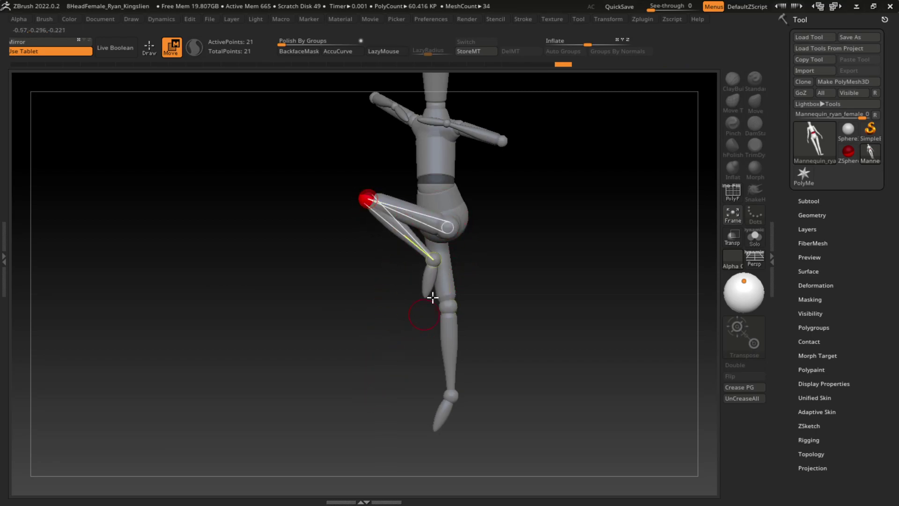
Swing the standing leg's shin and foot outward, then recenter the view on the figure
click(448, 306)
mouse_move(450, 356)
mouse_down()
mouse_move(498, 351)
mouse_move(515, 423)
mouse_up()
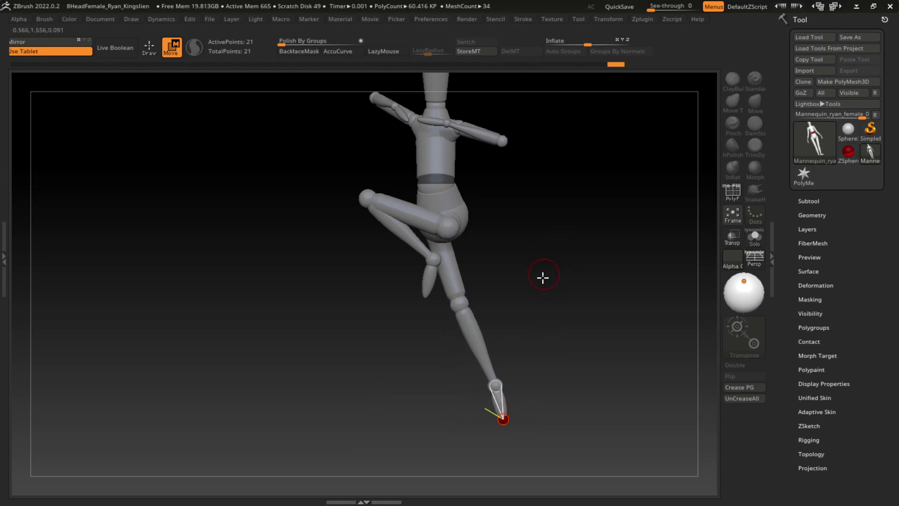
click(461, 302)
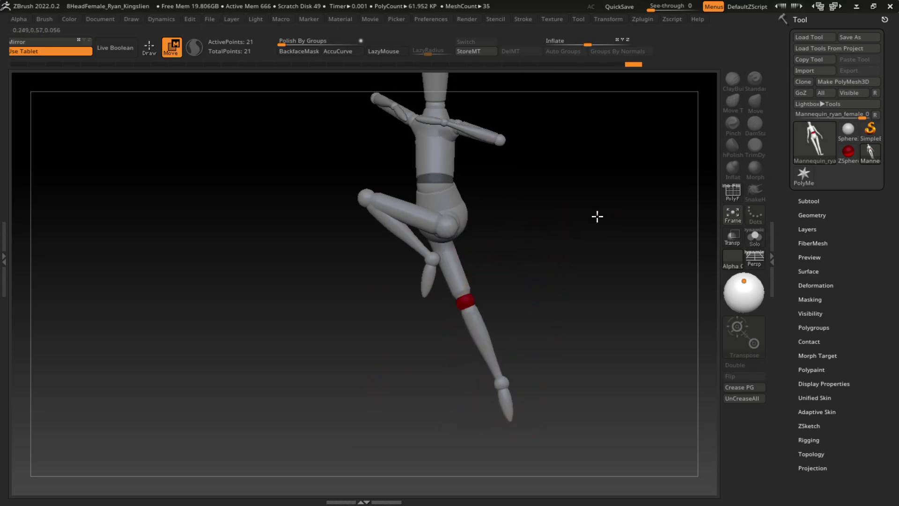
drag(596, 215, 530, 212)
click(453, 214)
drag(539, 248, 631, 295)
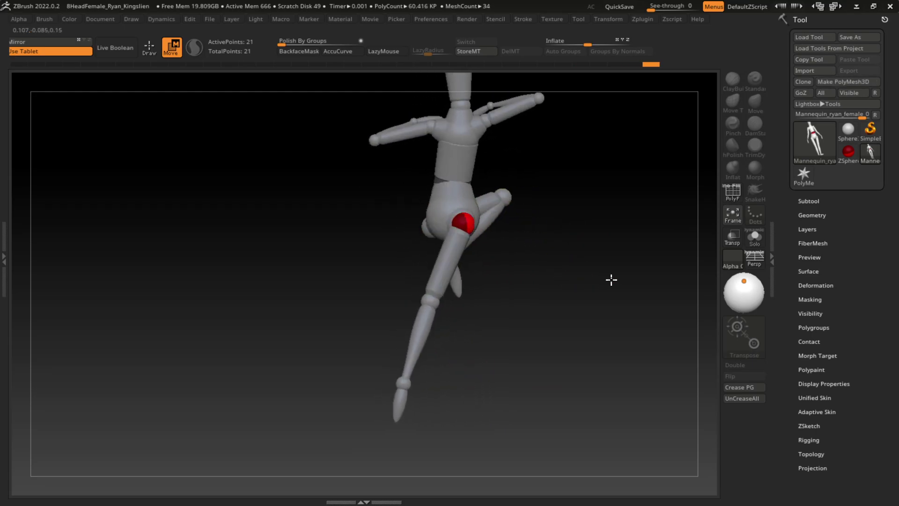
alt+drag(612, 230, 629, 283)
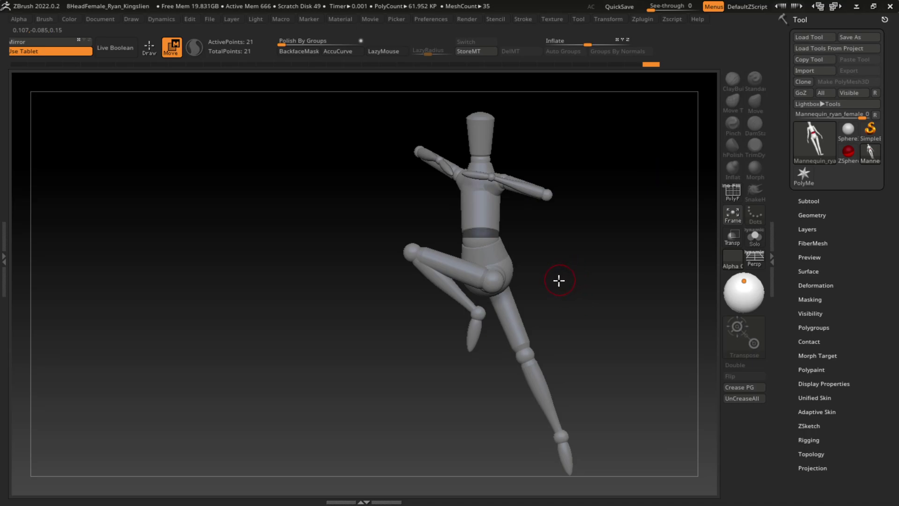
Adjust the bent leg's shin and foot, then nudge the chest and pelvis joints
drag(474, 335, 496, 330)
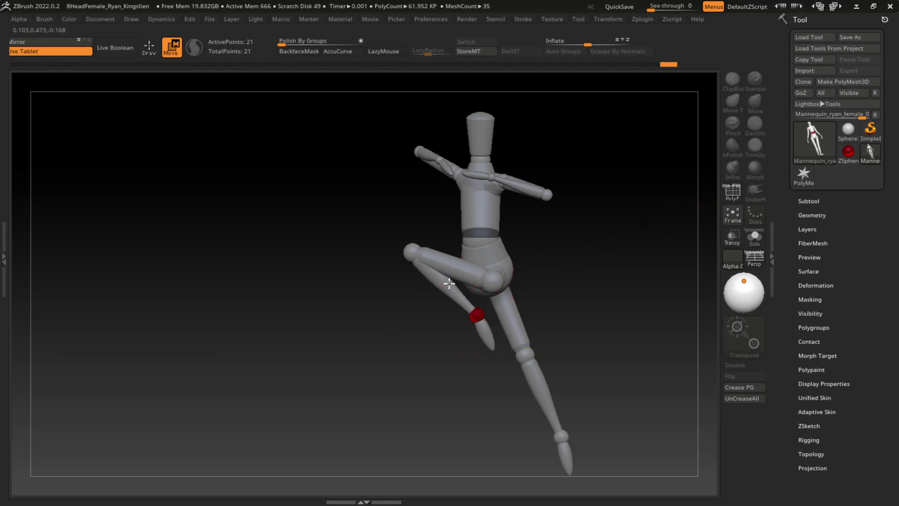
drag(492, 344, 472, 320)
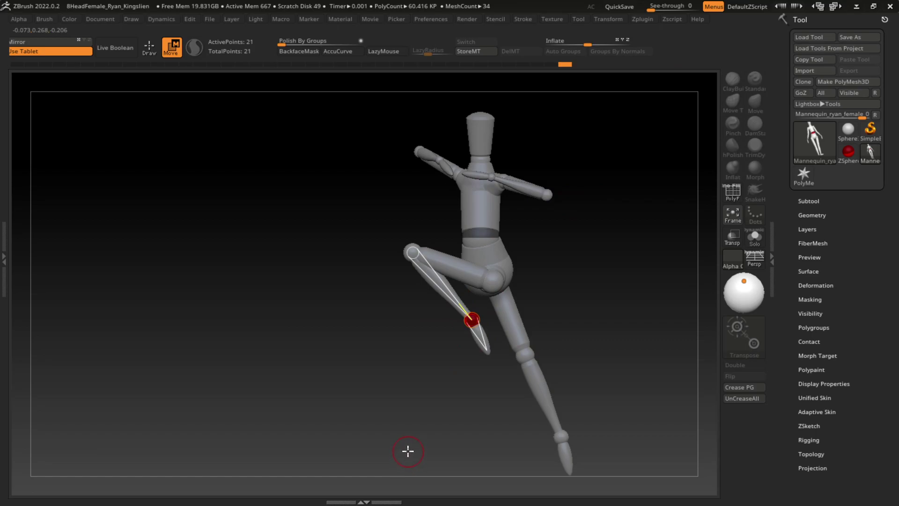
click(498, 266)
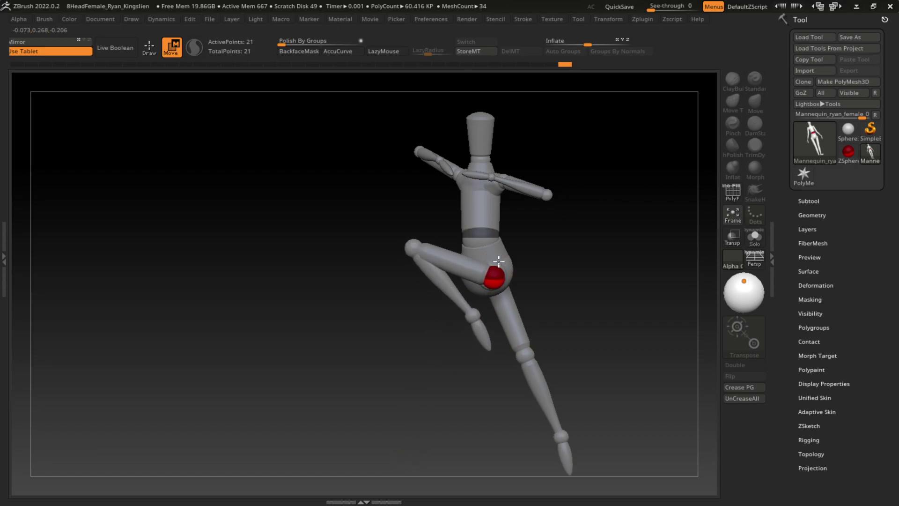
drag(526, 240, 566, 234)
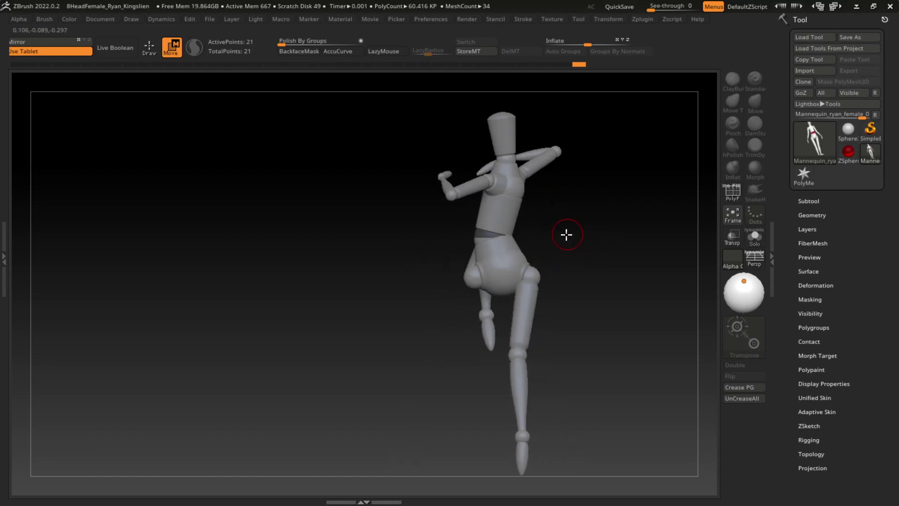
mouse_move(512, 241)
mouse_down()
mouse_move(496, 243)
mouse_move(601, 257)
mouse_move(594, 259)
mouse_up()
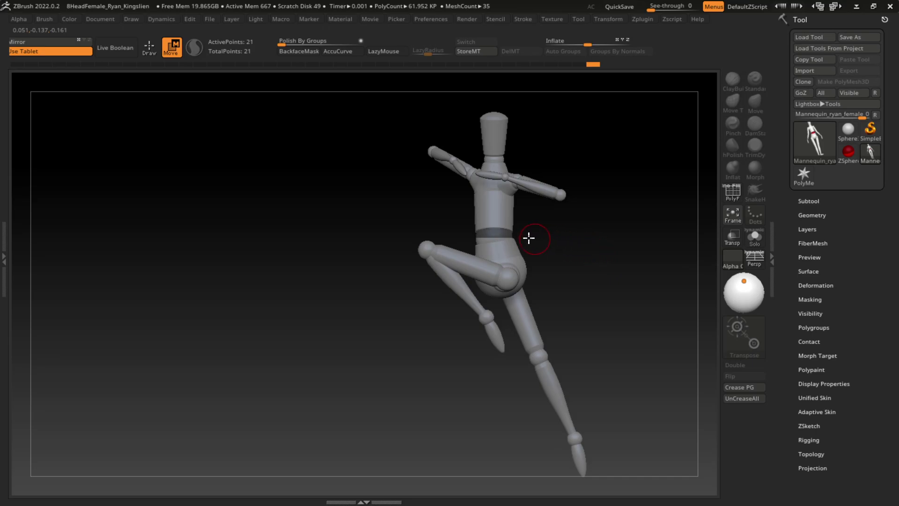
drag(508, 212, 520, 213)
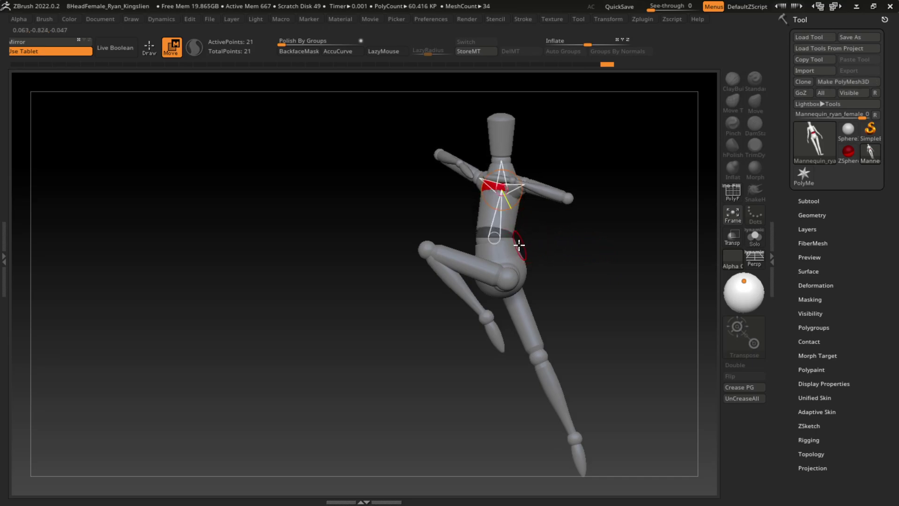
drag(518, 244, 520, 245)
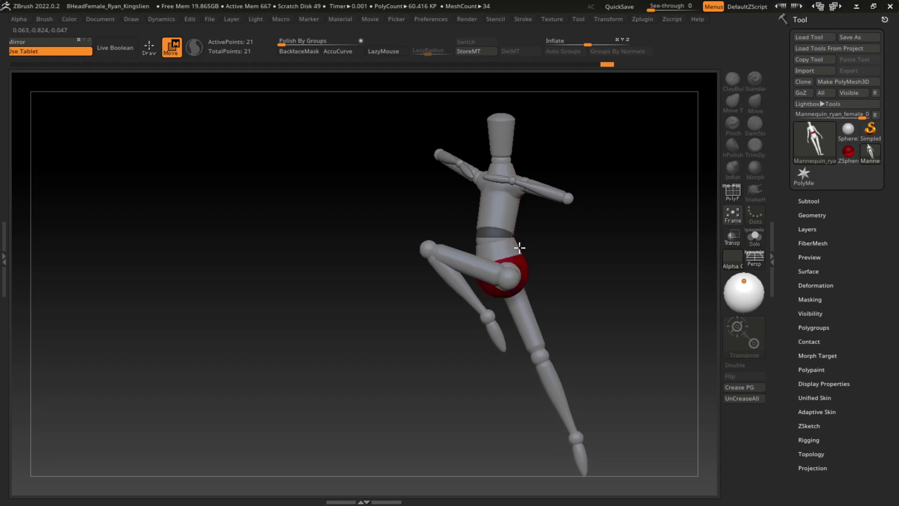
drag(526, 315, 517, 321)
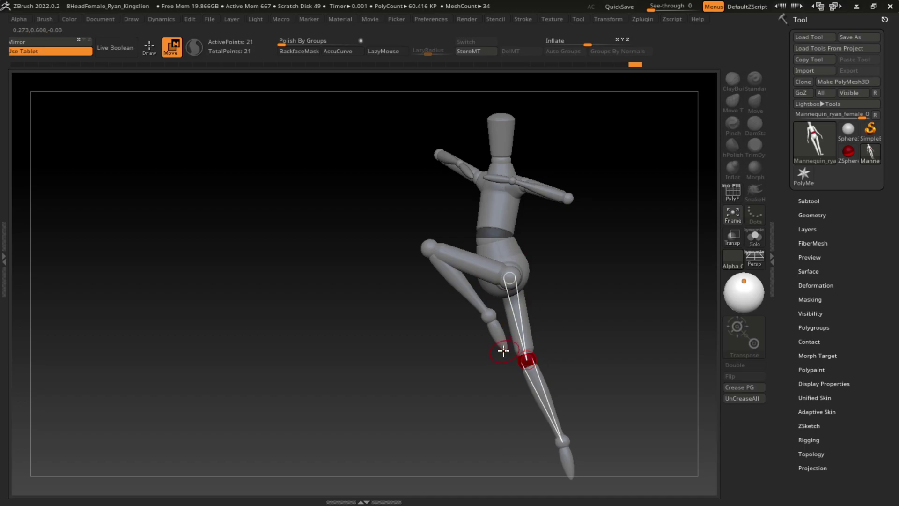
Reposition the extended leg's lower leg and ankle so the foot points
mouse_move(588, 399)
mouse_down()
mouse_move(574, 355)
mouse_move(622, 371)
mouse_move(628, 362)
mouse_up()
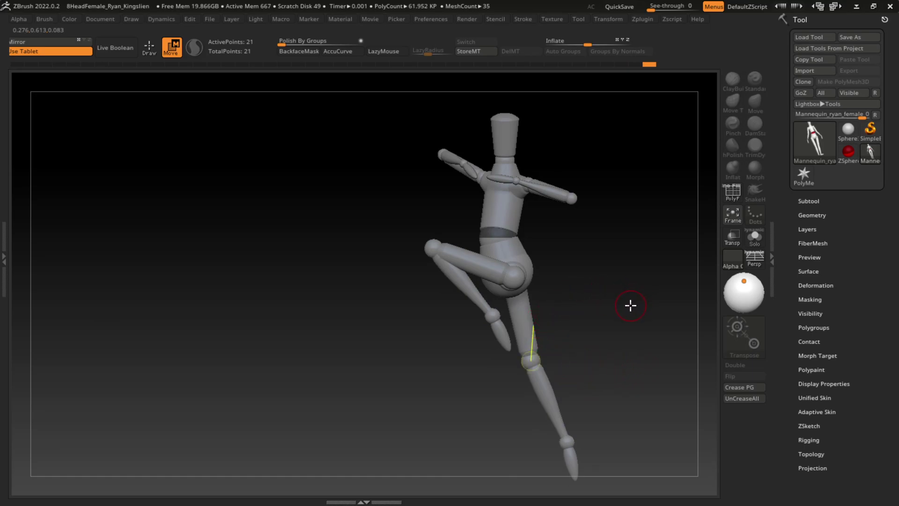
drag(630, 305, 515, 317)
alt+click(572, 281)
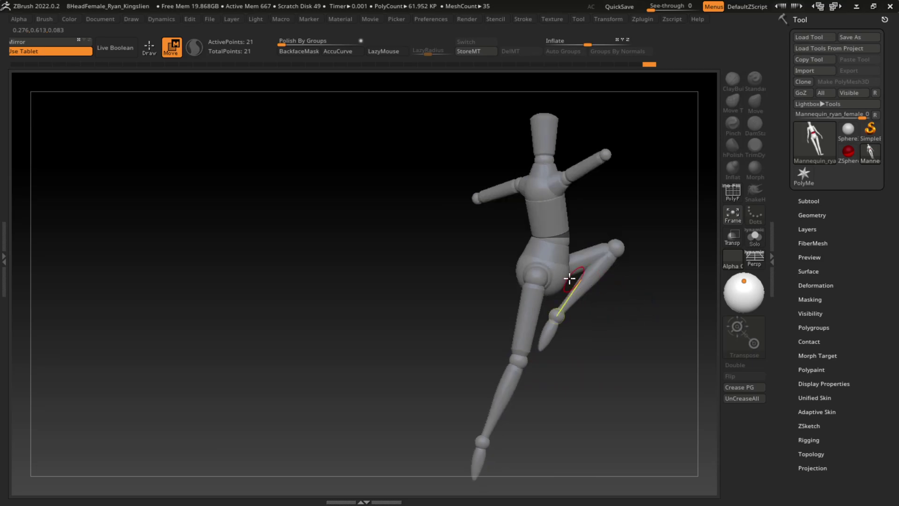
drag(604, 319, 660, 315)
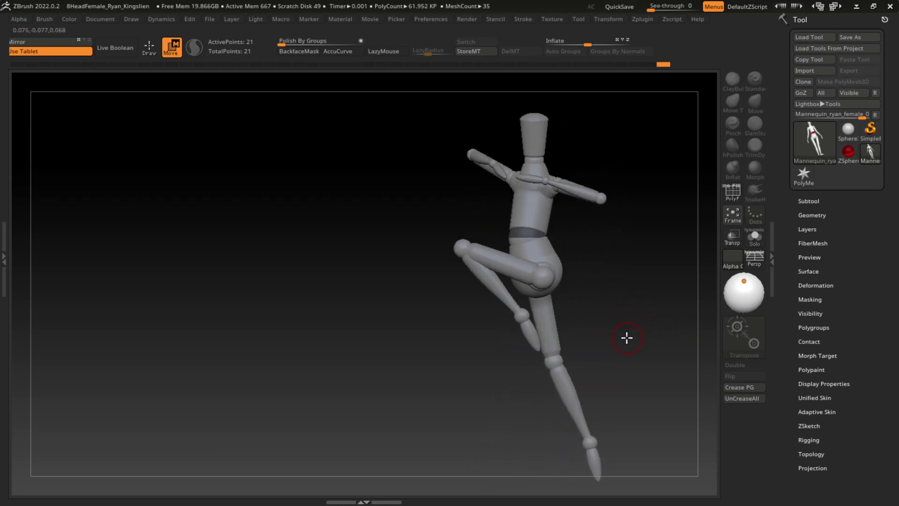
mouse_move(594, 468)
mouse_down()
mouse_move(572, 476)
mouse_move(563, 501)
mouse_up()
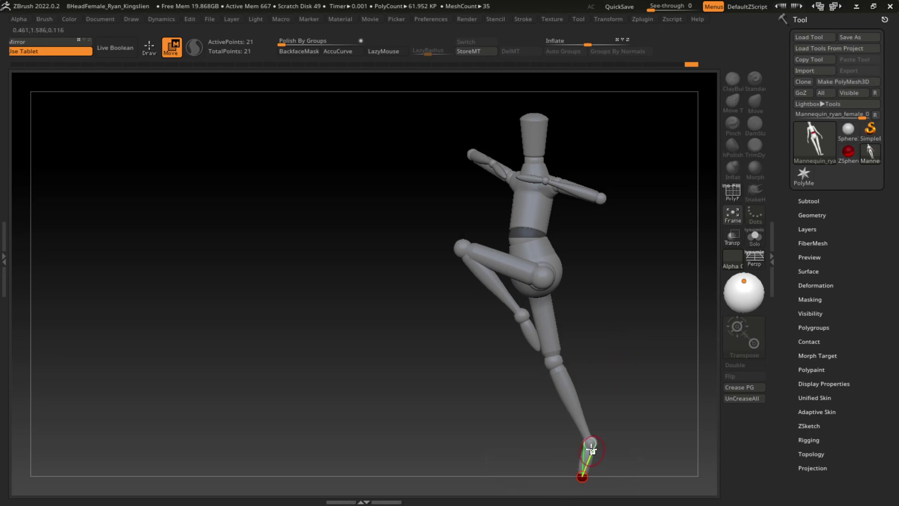
key(ctrl+z)
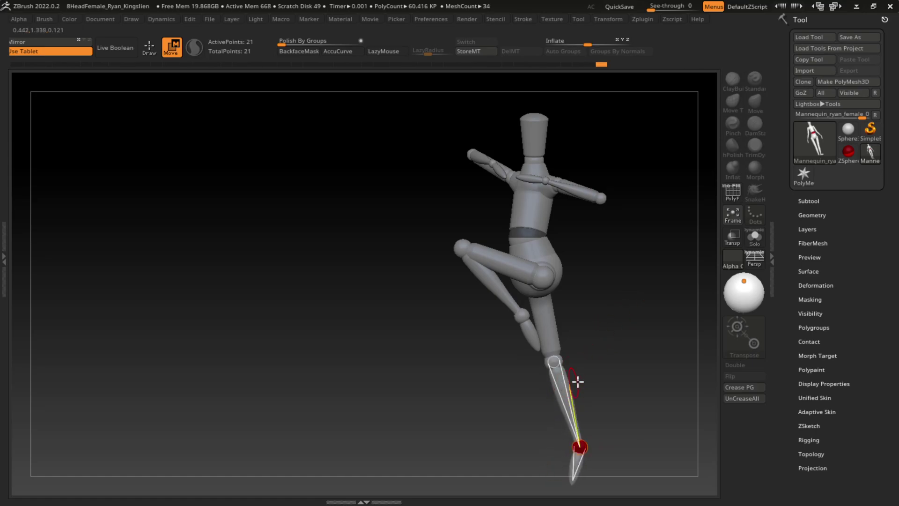
drag(578, 381, 581, 384)
Convert the mannequin to PolyMesh3D and apply white colour with StartupMaterial
click(832, 83)
key(space)
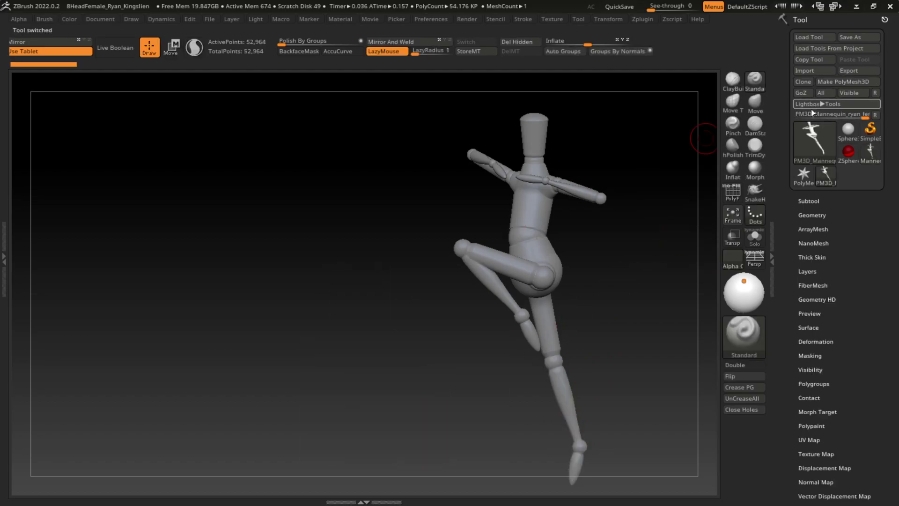
key(space)
click(345, 439)
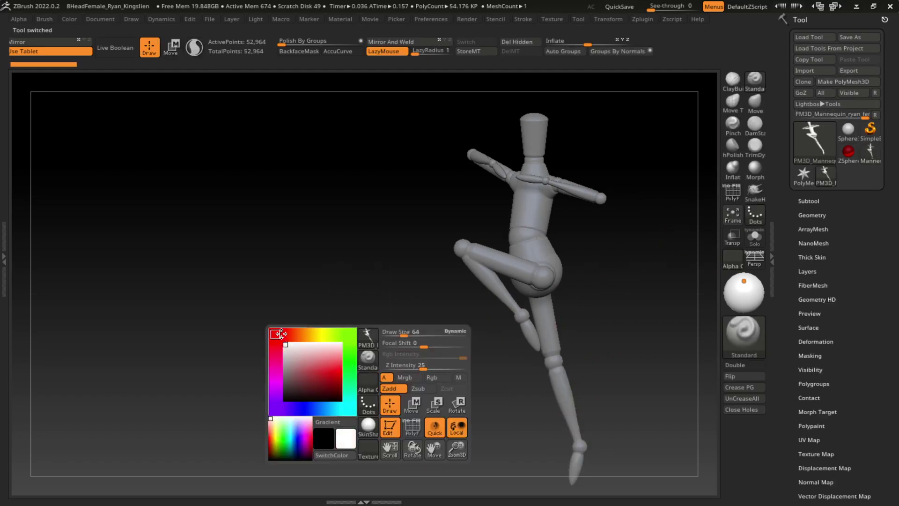
click(371, 426)
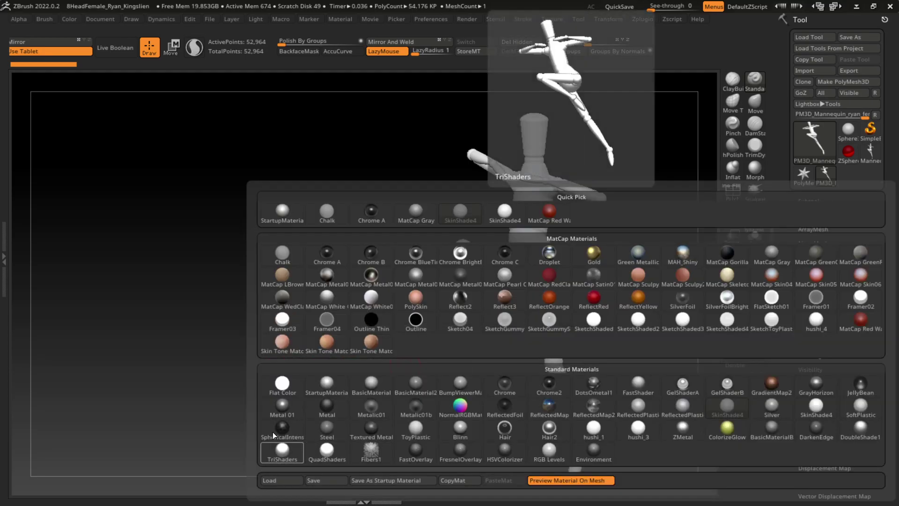
click(328, 380)
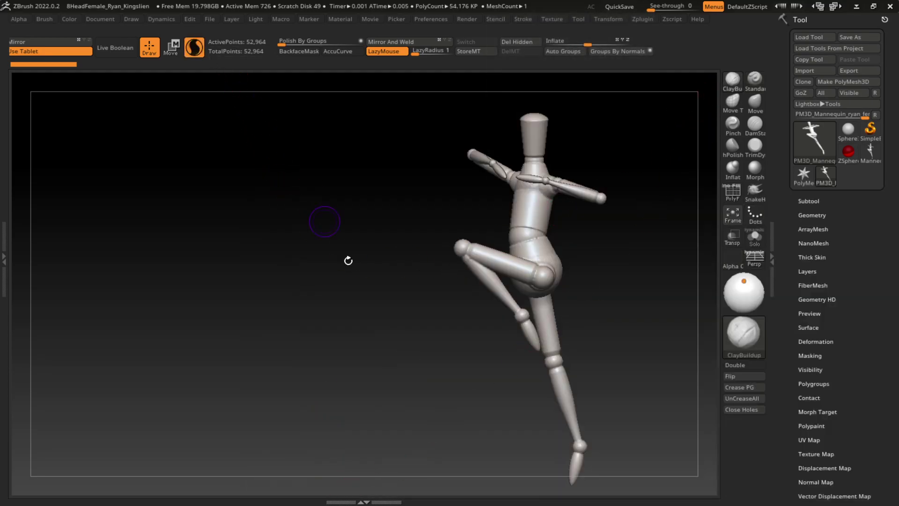
Adjust the brush intensity from the spacebar brush menu
key(space)
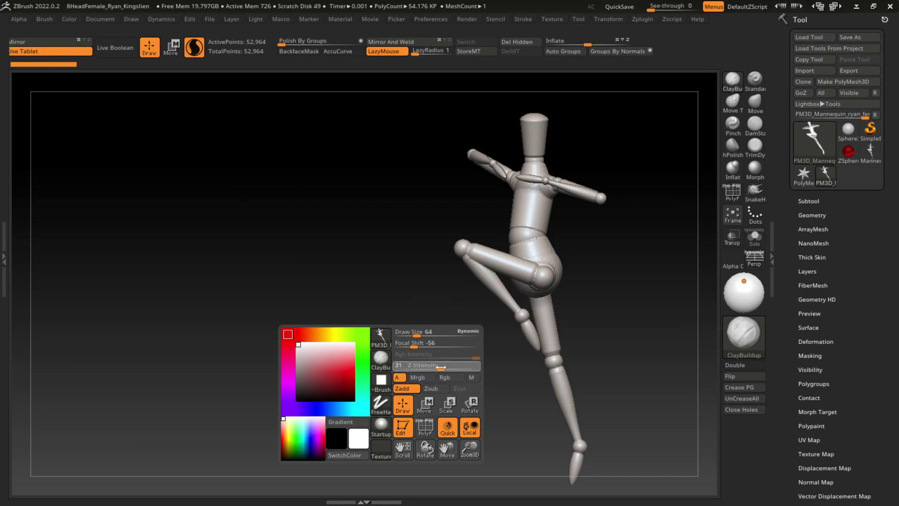
scroll(604, 267, up, 3)
scroll(614, 279, down, 2)
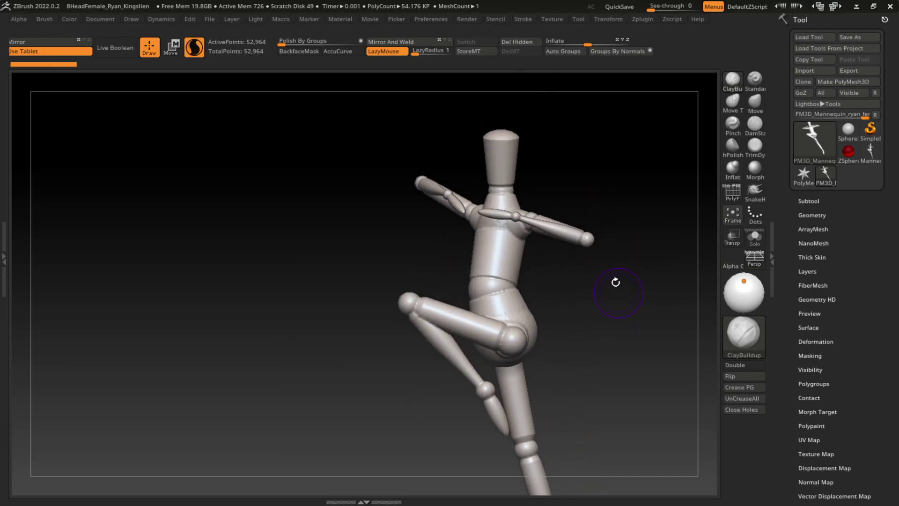
scroll(630, 287, up, 2)
scroll(633, 276, up, 2)
Turn on LazyMouse and build ClayBuildup clay over the chest and torso sides
mouse_move(520, 206)
mouse_down()
mouse_move(504, 256)
mouse_move(519, 239)
mouse_move(520, 251)
mouse_move(522, 201)
mouse_move(524, 244)
mouse_up()
key(l)
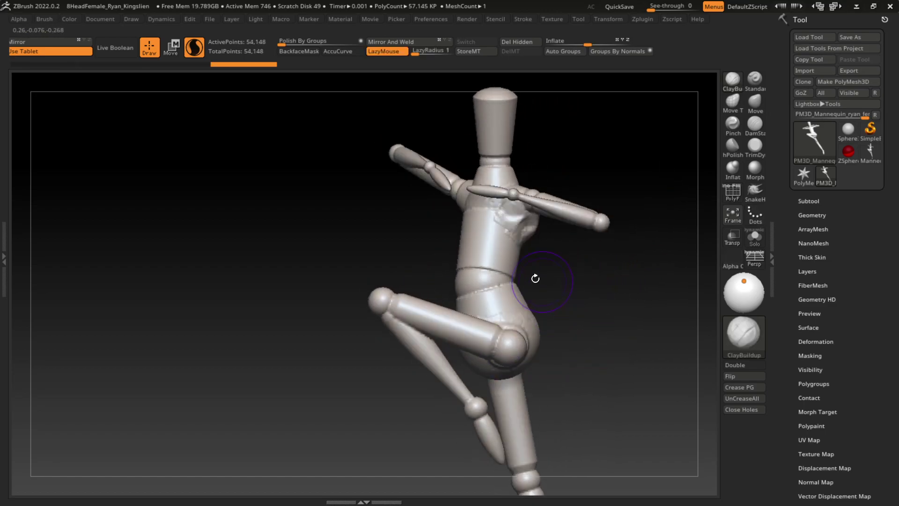
drag(533, 277, 517, 230)
mouse_move(585, 271)
mouse_down()
mouse_move(549, 269)
mouse_move(576, 262)
mouse_up()
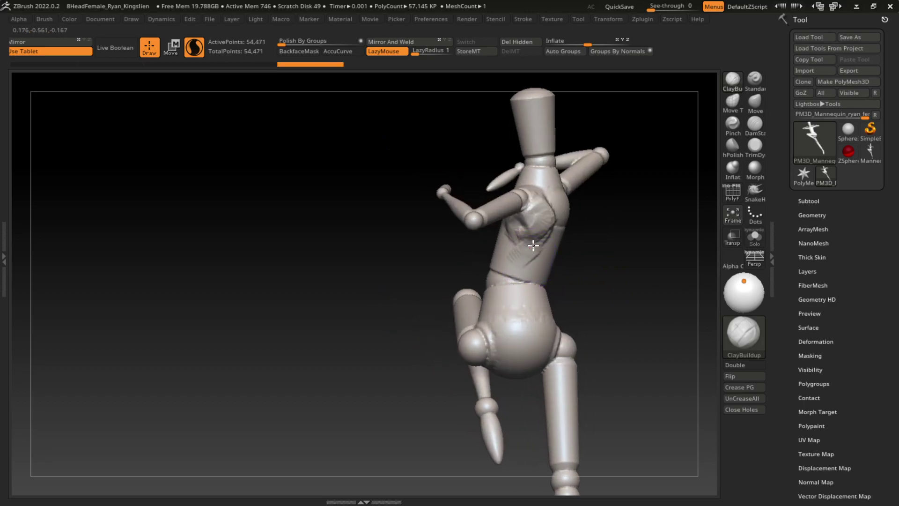
mouse_move(520, 276)
mouse_down()
mouse_move(534, 241)
mouse_move(573, 255)
mouse_up()
mouse_move(527, 261)
mouse_down()
mouse_move(539, 239)
mouse_move(497, 285)
mouse_up()
mouse_move(543, 239)
mouse_down()
mouse_move(491, 281)
mouse_move(541, 276)
mouse_move(487, 255)
mouse_move(525, 301)
mouse_move(498, 268)
mouse_move(598, 277)
mouse_move(586, 289)
mouse_move(572, 281)
mouse_up()
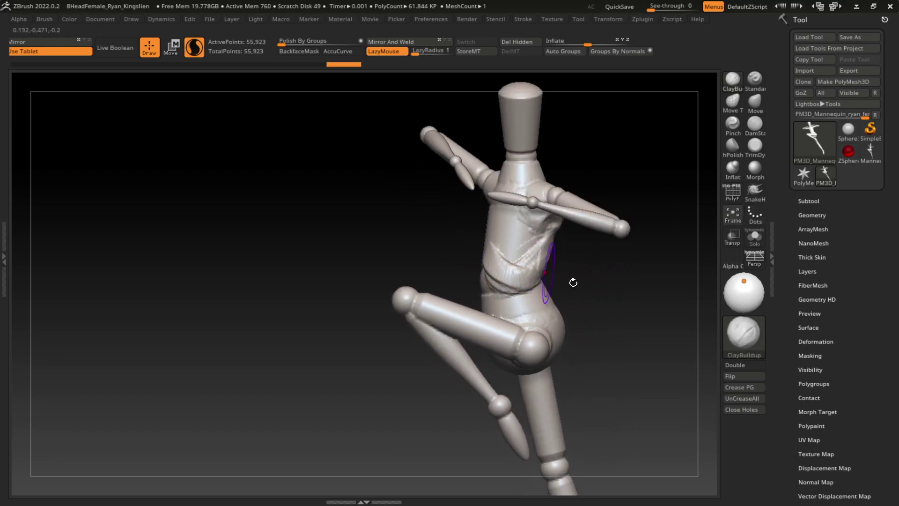
Add more clay across the torso and smooth it out
drag(496, 243, 450, 280)
drag(573, 268, 542, 261)
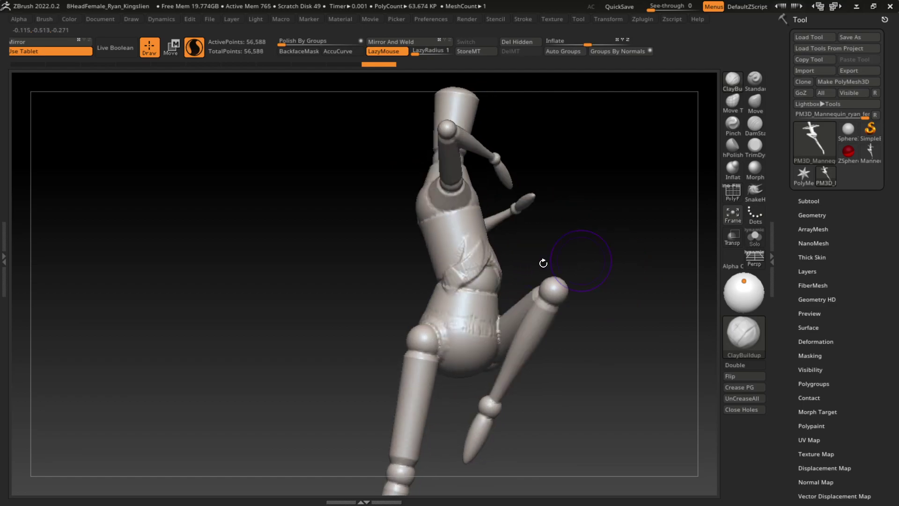
drag(428, 277, 482, 249)
drag(641, 295, 589, 297)
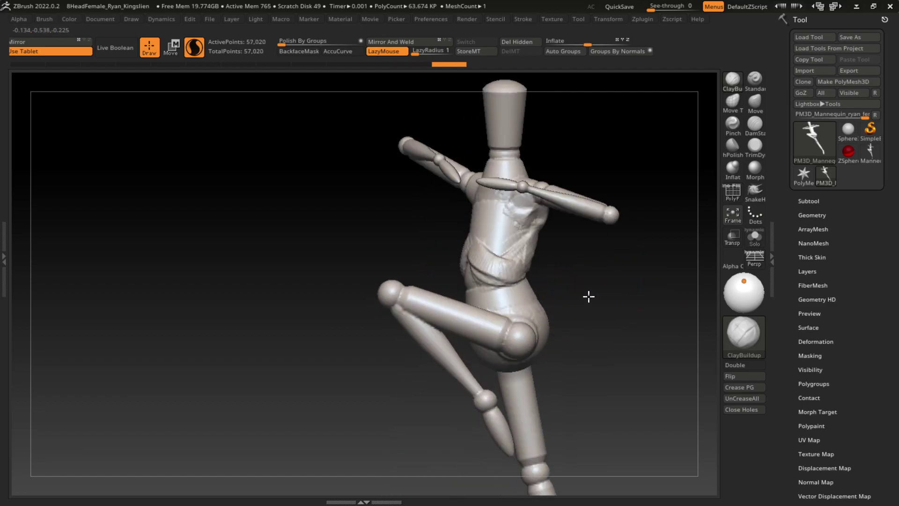
mouse_move(501, 219)
mouse_down()
mouse_move(492, 244)
mouse_move(515, 234)
mouse_move(520, 216)
mouse_move(533, 228)
mouse_move(519, 244)
mouse_up()
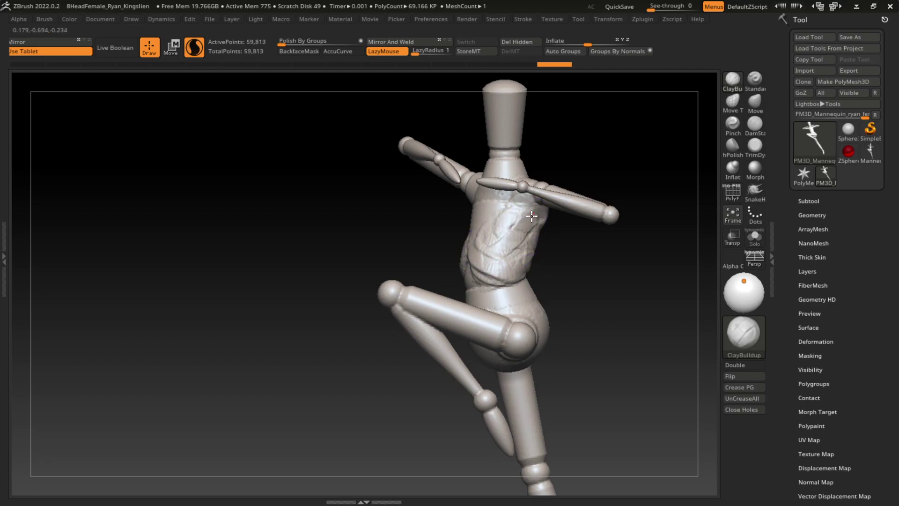
mouse_move(525, 211)
mouse_down()
mouse_move(527, 304)
mouse_move(534, 253)
mouse_move(522, 265)
mouse_move(519, 309)
mouse_move(527, 320)
mouse_move(534, 297)
mouse_move(554, 358)
mouse_move(563, 333)
mouse_move(506, 334)
mouse_up()
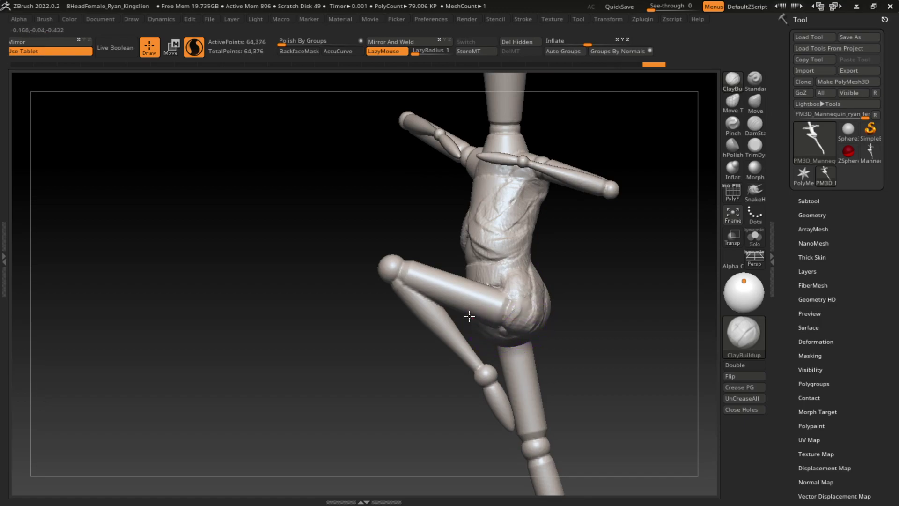
Bulk up the hip and the raised thigh with clay strokes
drag(454, 302, 441, 297)
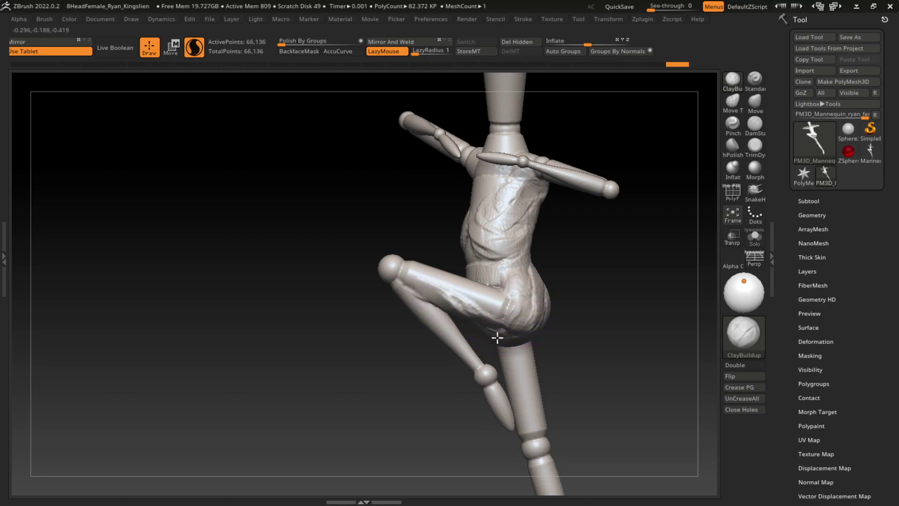
mouse_move(498, 337)
mouse_down()
mouse_move(495, 328)
mouse_move(441, 308)
mouse_move(511, 331)
mouse_move(450, 300)
mouse_up()
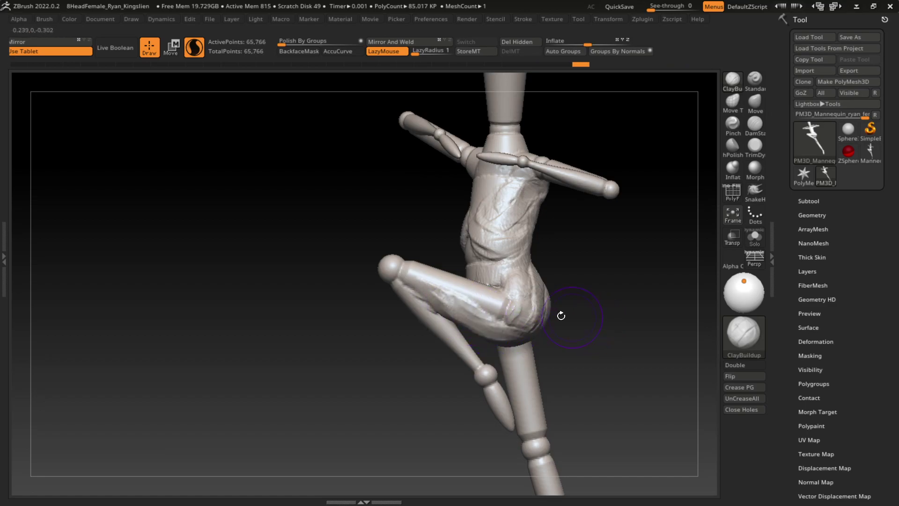
mouse_move(538, 323)
mouse_down()
mouse_move(419, 295)
mouse_move(518, 317)
mouse_move(499, 287)
mouse_up()
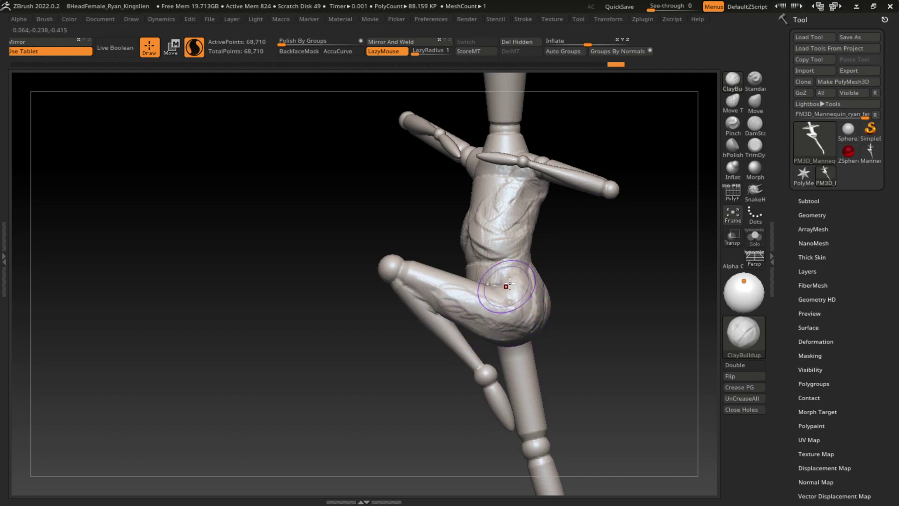
Clay up and smooth the raised thigh, knee and shin, then enable BackfaceMask
key(ctrl+z)
key(ctrl+z)
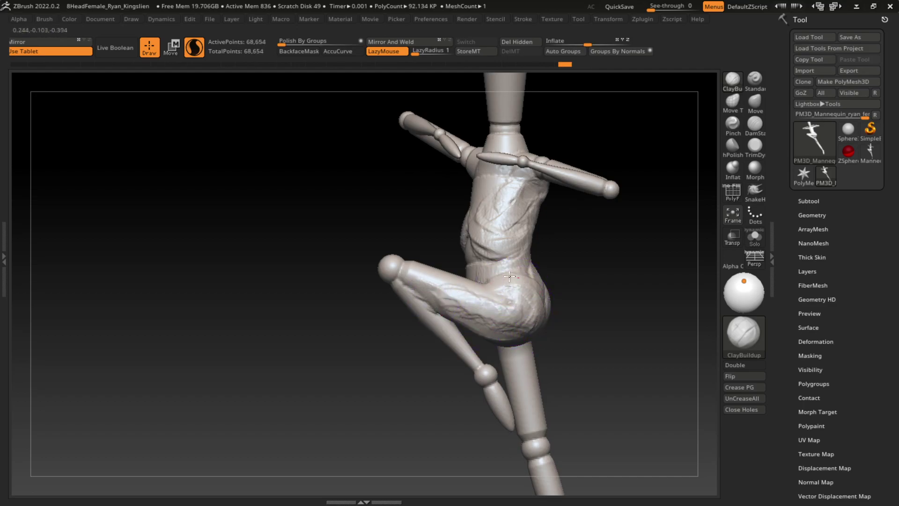
mouse_move(538, 314)
mouse_down()
mouse_move(427, 258)
mouse_move(449, 274)
mouse_move(460, 260)
mouse_move(391, 269)
mouse_move(435, 281)
mouse_up()
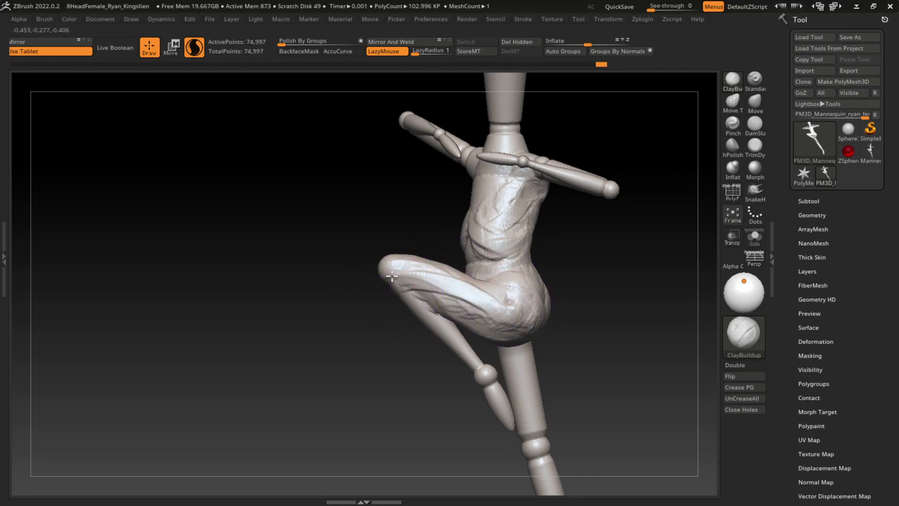
drag(421, 318, 387, 279)
drag(418, 323, 438, 345)
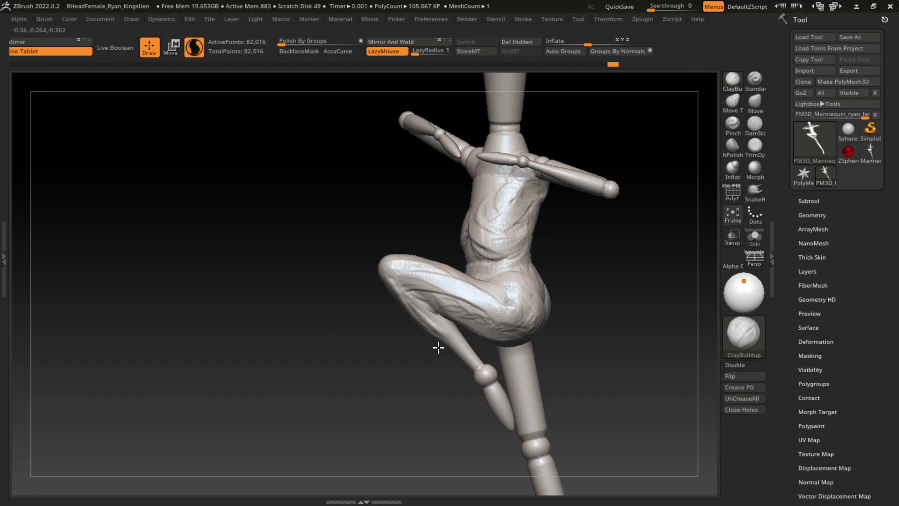
drag(394, 290, 436, 347)
drag(412, 309, 487, 398)
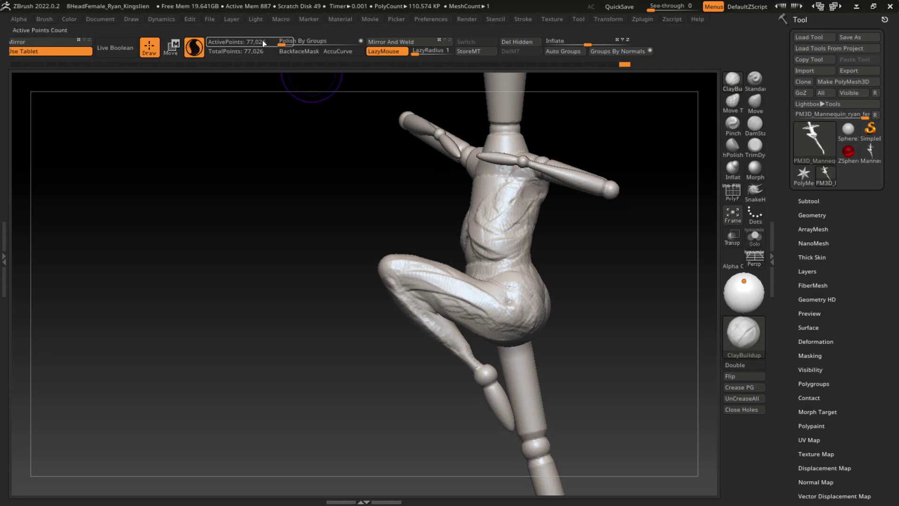
click(299, 51)
mouse_move(473, 365)
right_down()
mouse_move(476, 351)
mouse_move(486, 397)
right_up()
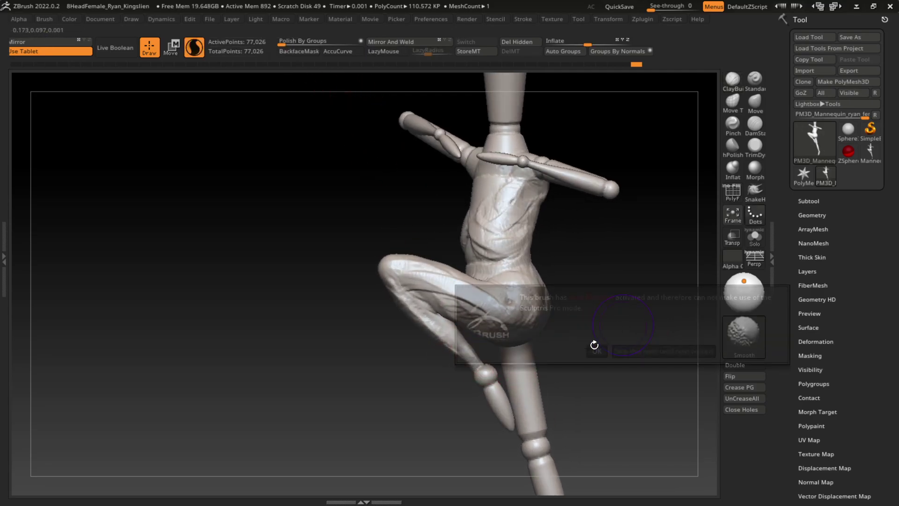
Enable Sculptris Pro, dismiss the auto-masking warning, and sculpt the raised leg's ankle and foot
key(ctrl+1)
click(625, 351)
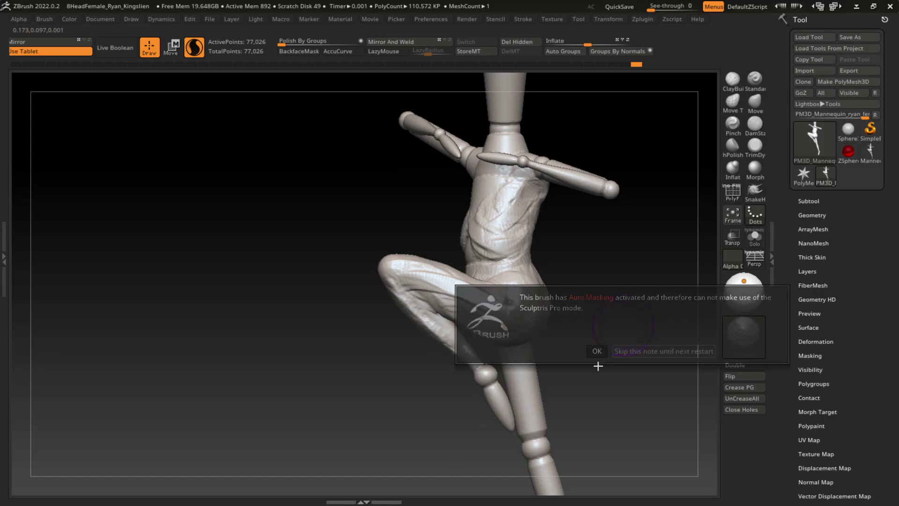
mouse_move(456, 362)
mouse_down()
mouse_move(468, 385)
mouse_move(473, 379)
mouse_up()
drag(520, 412, 498, 409)
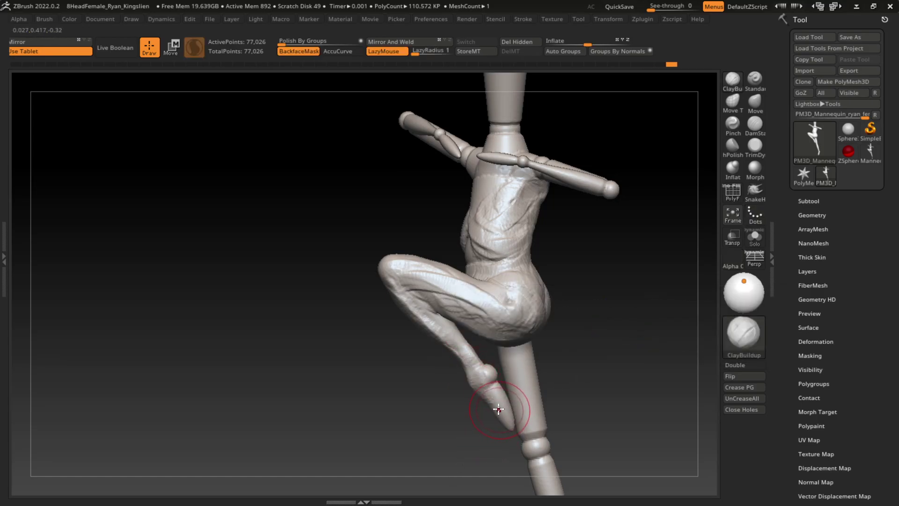
drag(465, 371, 477, 408)
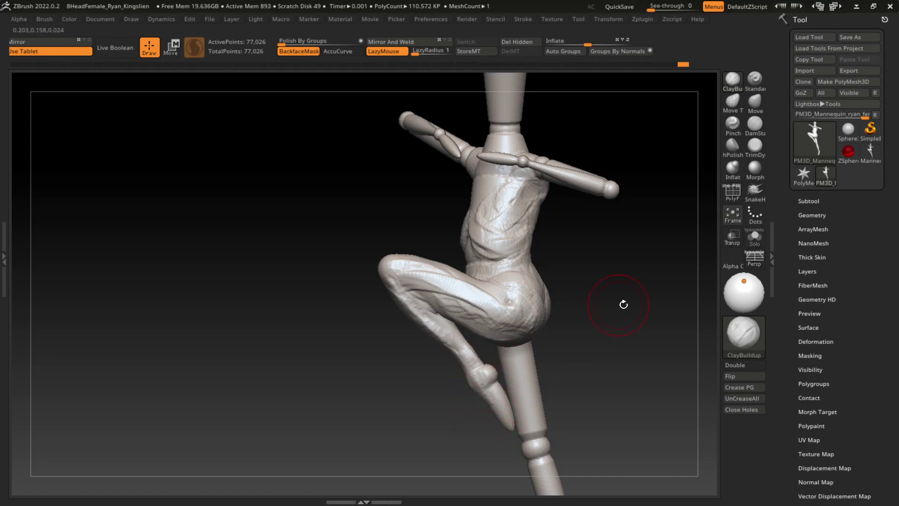
Undo and redo sculpt strokes while orbiting to check the bent leg
drag(622, 301, 494, 387)
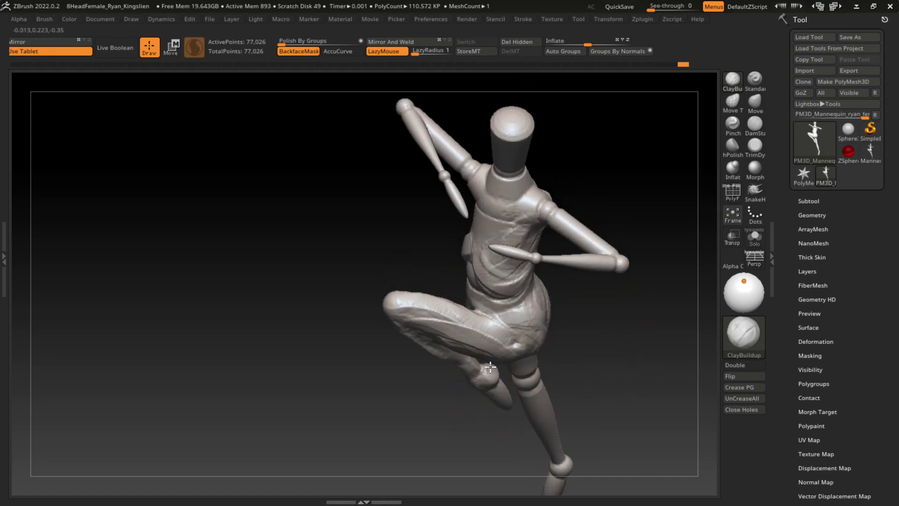
mouse_move(603, 392)
mouse_down()
mouse_move(571, 353)
mouse_move(532, 360)
mouse_up()
key(ctrl+z)
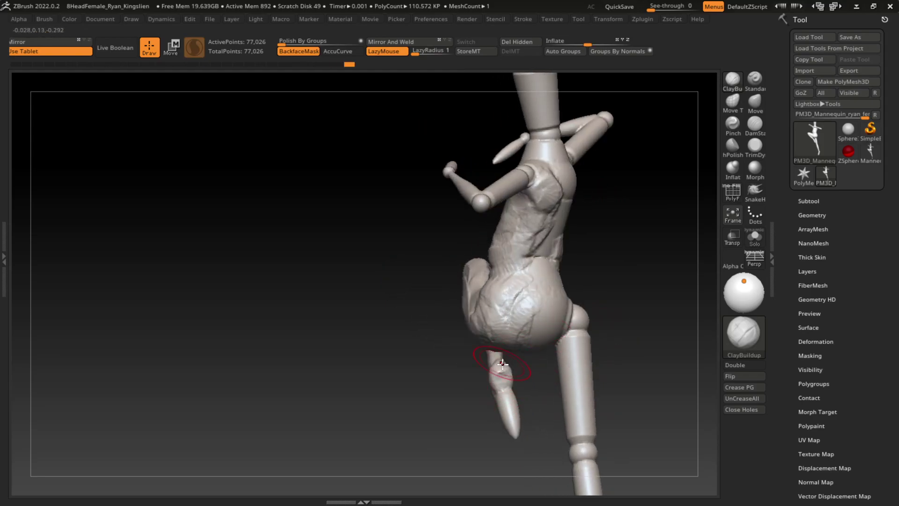
key(ctrl+shift+z)
key(ctrl+shift+z)
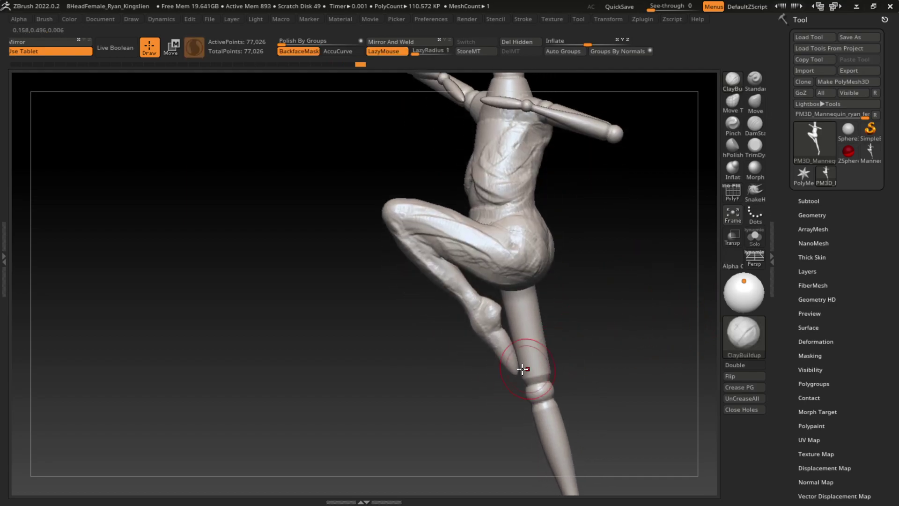
drag(646, 302, 585, 323)
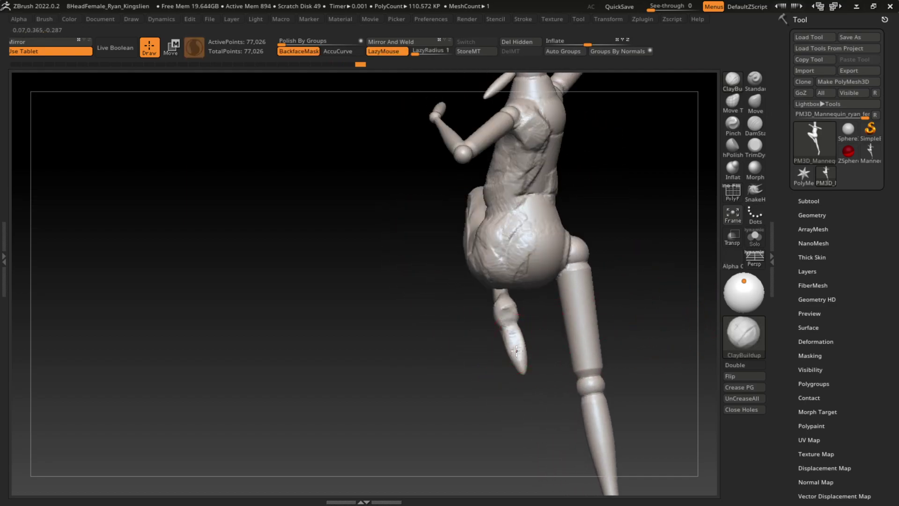
key(ctrl+shift+z)
key(ctrl+shift+z)
key(ctrl+shift+z)
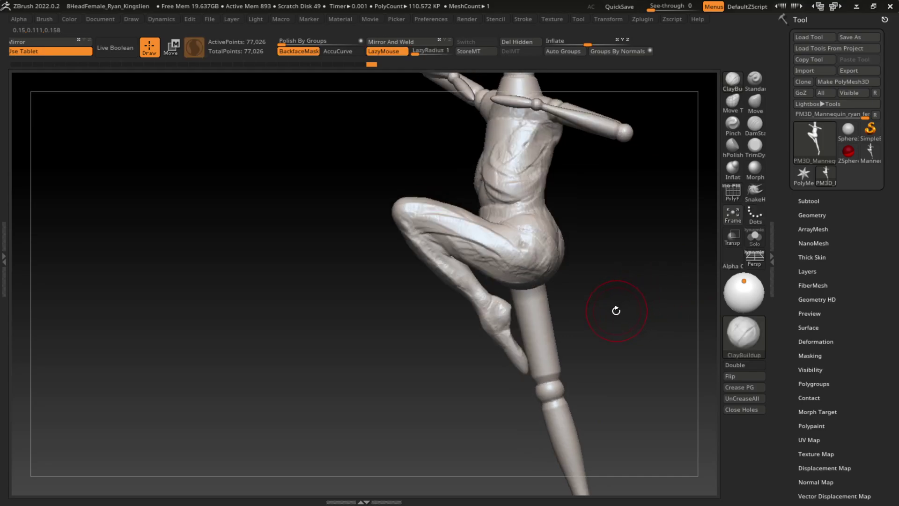
mouse_move(613, 301)
mouse_down()
mouse_move(630, 296)
mouse_move(596, 297)
mouse_move(574, 258)
mouse_move(580, 280)
mouse_move(585, 248)
mouse_up()
Enlarge the brush and build up the hip, buttock and upper thigh mass
mouse_move(538, 281)
mouse_down()
mouse_move(573, 243)
mouse_move(590, 256)
mouse_up()
mouse_move(623, 272)
mouse_down()
mouse_move(657, 266)
mouse_move(624, 283)
mouse_up()
key(s)
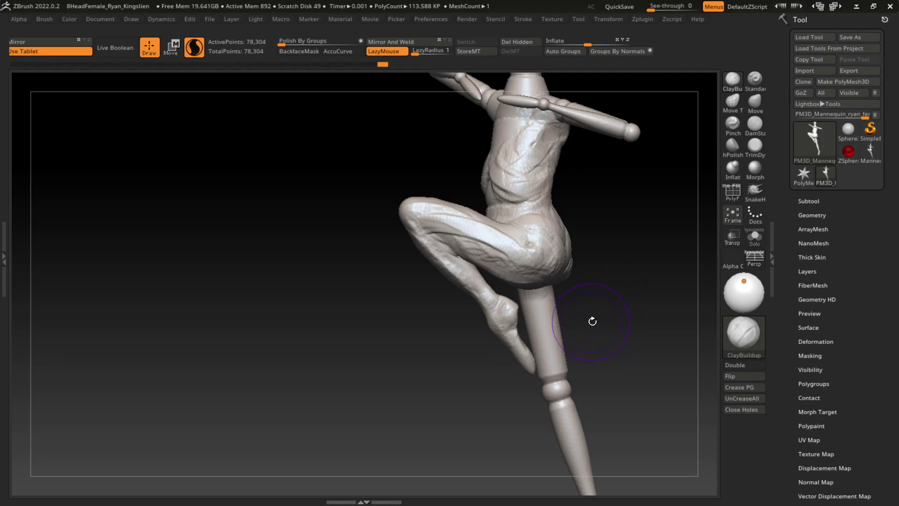
drag(592, 320, 562, 286)
mouse_move(562, 328)
mouse_down()
mouse_move(582, 311)
mouse_move(569, 291)
mouse_move(554, 321)
mouse_move(572, 405)
mouse_up()
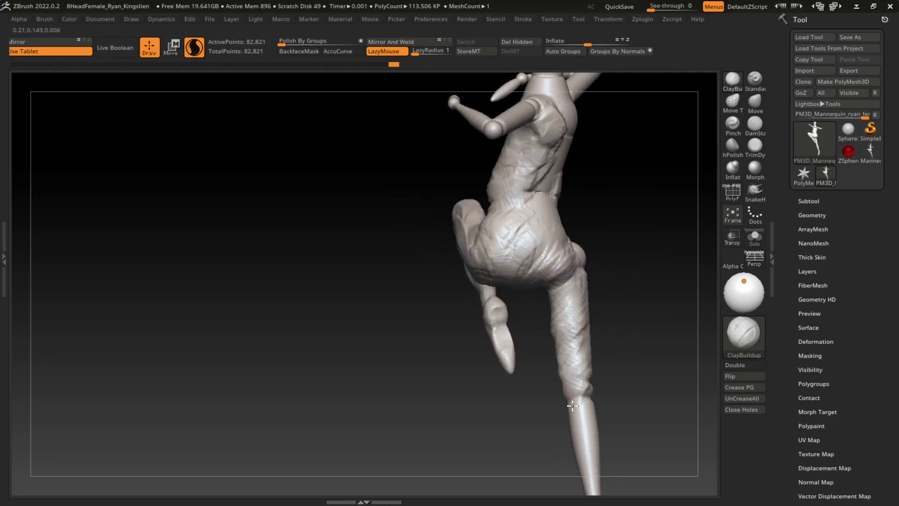
Add clay to the standing leg's shin with LazyMouse on
drag(660, 375, 645, 364)
drag(561, 350, 593, 461)
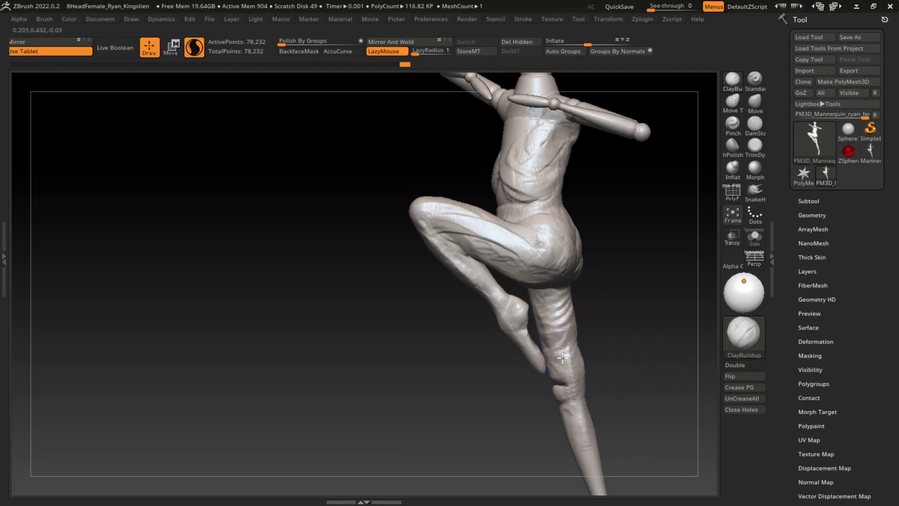
mouse_move(562, 361)
mouse_down()
mouse_move(576, 412)
mouse_move(588, 360)
mouse_move(588, 371)
mouse_up()
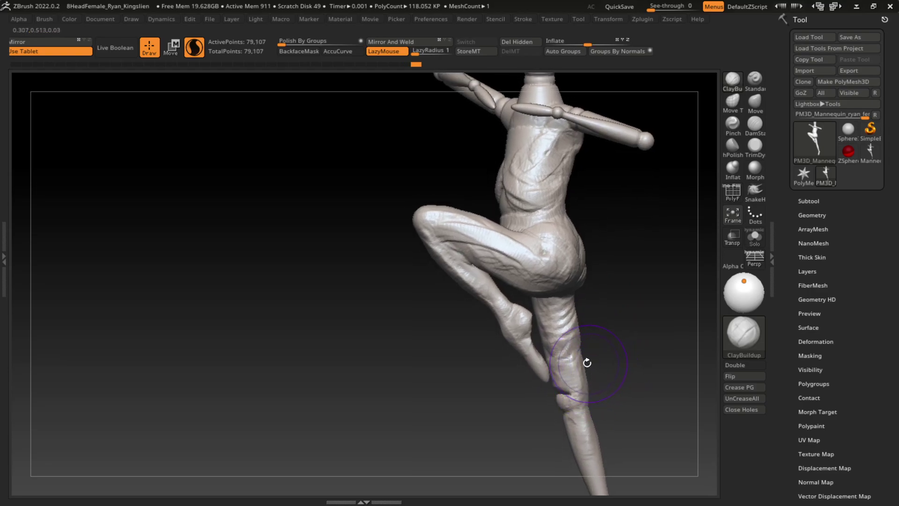
mouse_move(586, 327)
mouse_down()
mouse_move(606, 307)
mouse_move(564, 295)
mouse_move(641, 325)
mouse_move(626, 327)
mouse_move(604, 304)
mouse_move(609, 365)
mouse_up()
key(l)
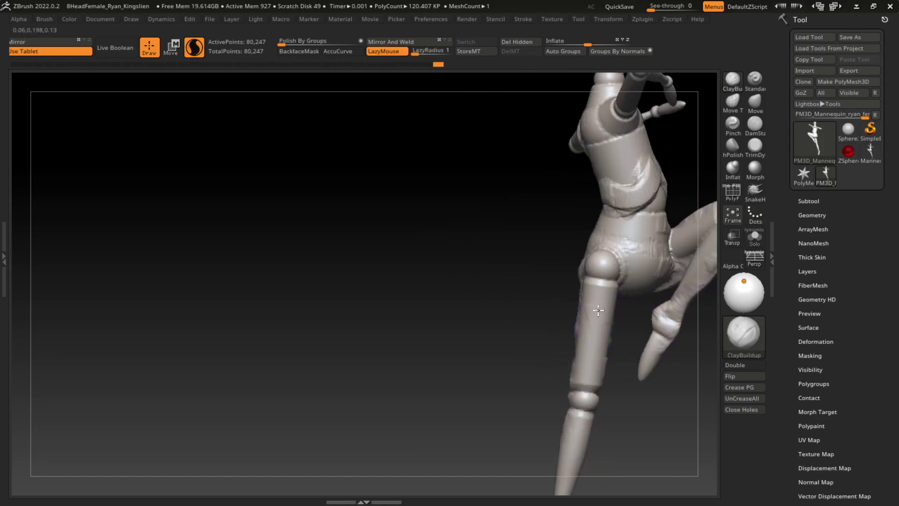
mouse_move(590, 262)
mouse_down()
mouse_move(599, 349)
mouse_move(606, 267)
mouse_move(588, 384)
mouse_move(616, 295)
mouse_move(580, 412)
mouse_up()
Fill the shin-calf junction and smooth away the dark seam at the knee
mouse_move(668, 439)
mouse_down()
mouse_move(522, 431)
mouse_move(511, 412)
mouse_up()
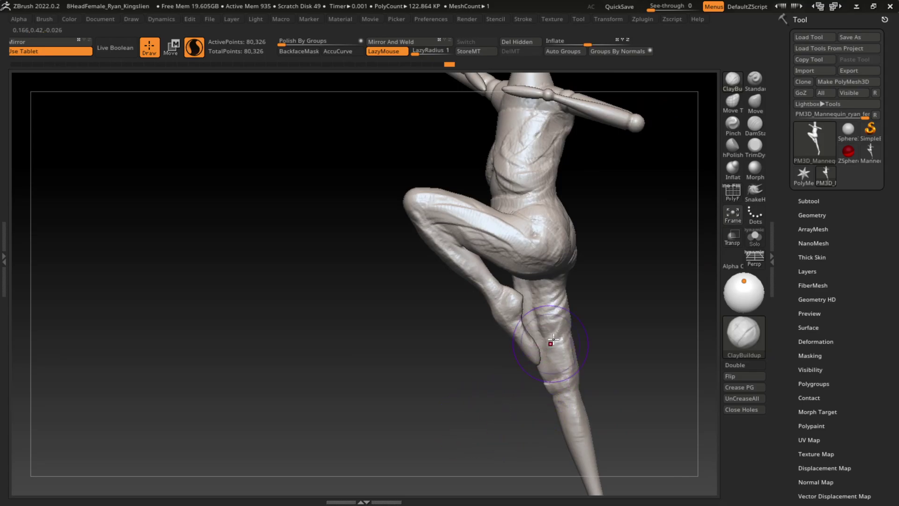
drag(543, 309, 524, 328)
drag(529, 290, 552, 346)
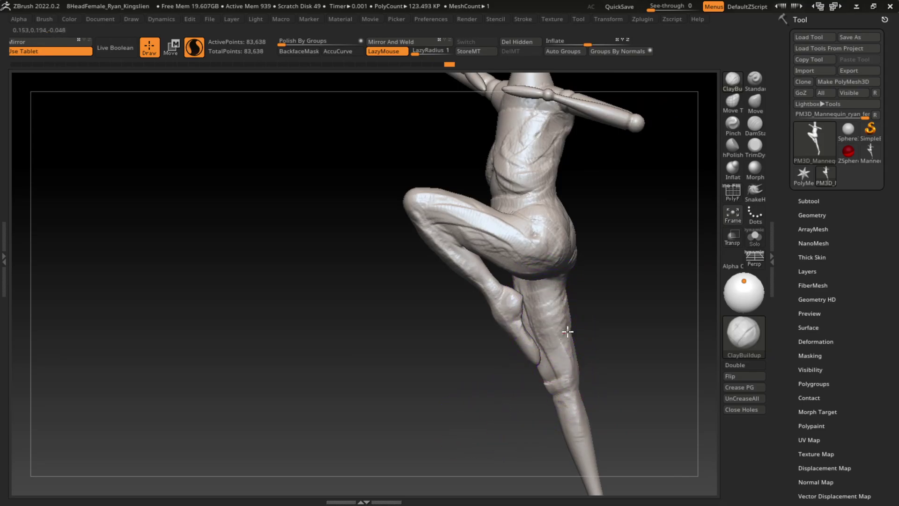
drag(558, 342, 573, 384)
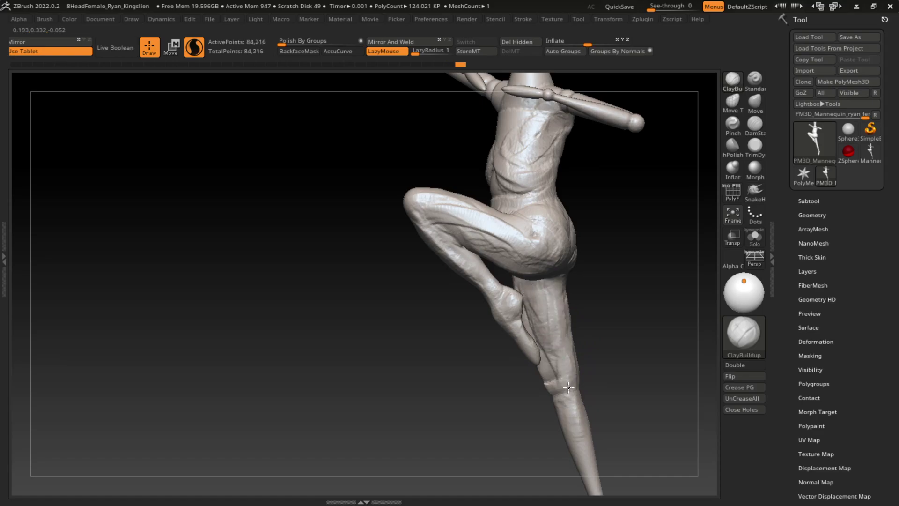
alt+drag(622, 425, 551, 349)
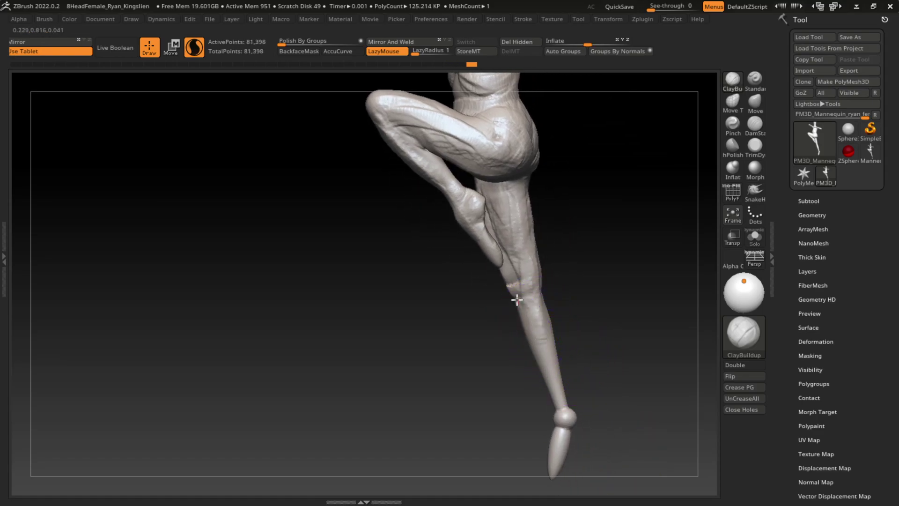
drag(517, 300, 519, 330)
mouse_move(520, 286)
shift+mouse_down()
mouse_move(503, 262)
mouse_move(548, 370)
shift+mouse_up()
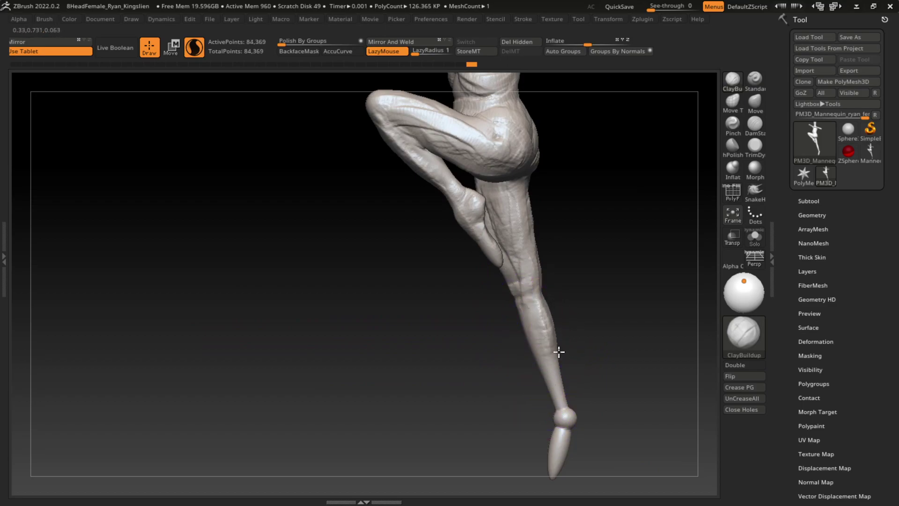
Turn on BackfaceMask and orbit around the standing leg to review its form
right_drag(557, 356, 552, 331)
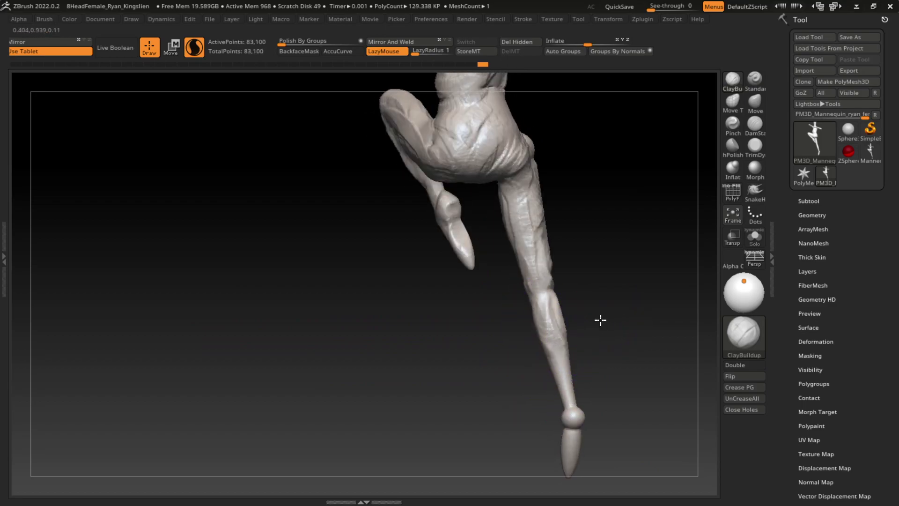
drag(598, 321, 558, 348)
drag(588, 317, 640, 302)
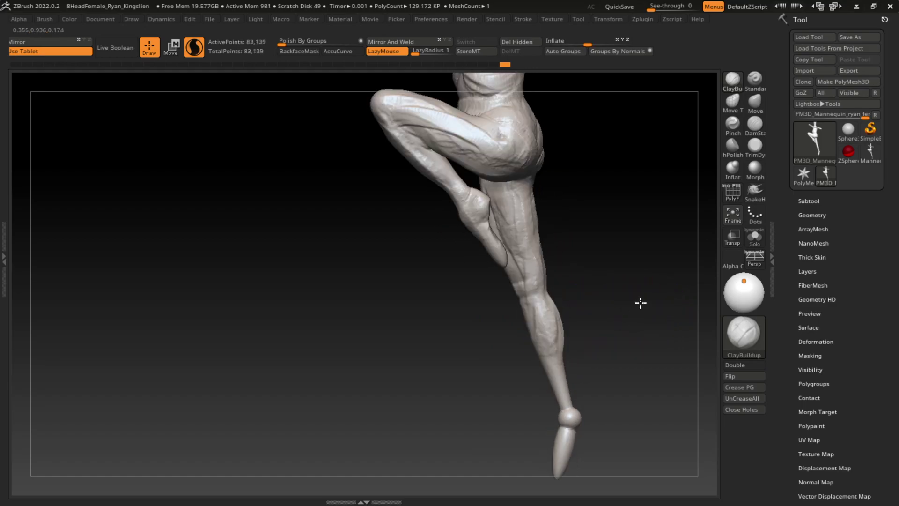
drag(568, 363, 610, 322)
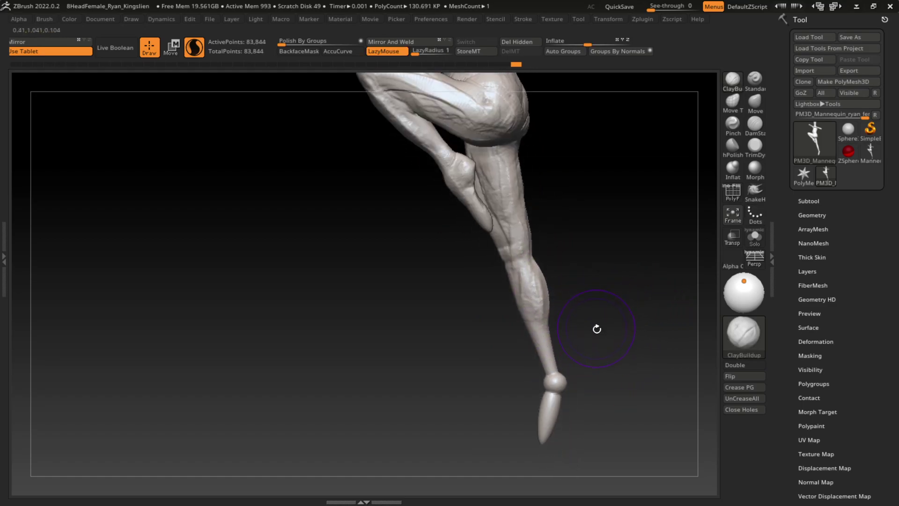
click(303, 53)
drag(578, 327, 589, 340)
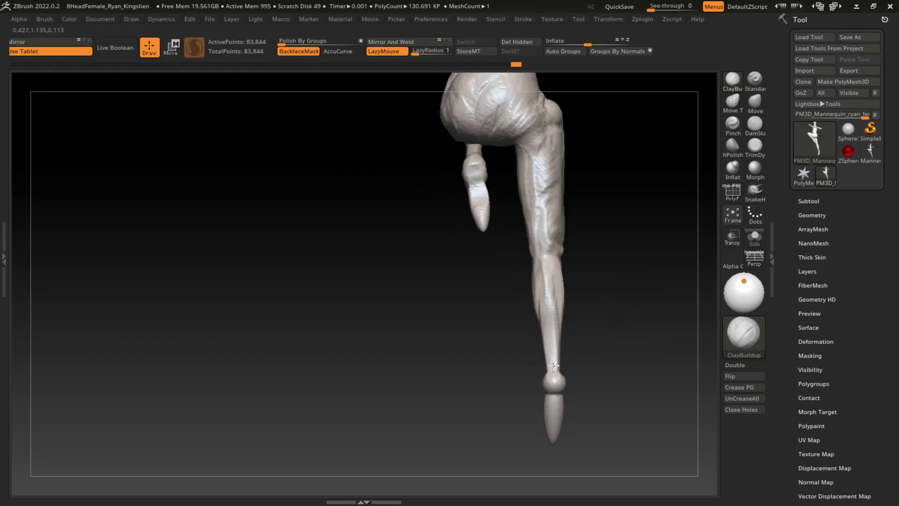
drag(559, 304, 632, 305)
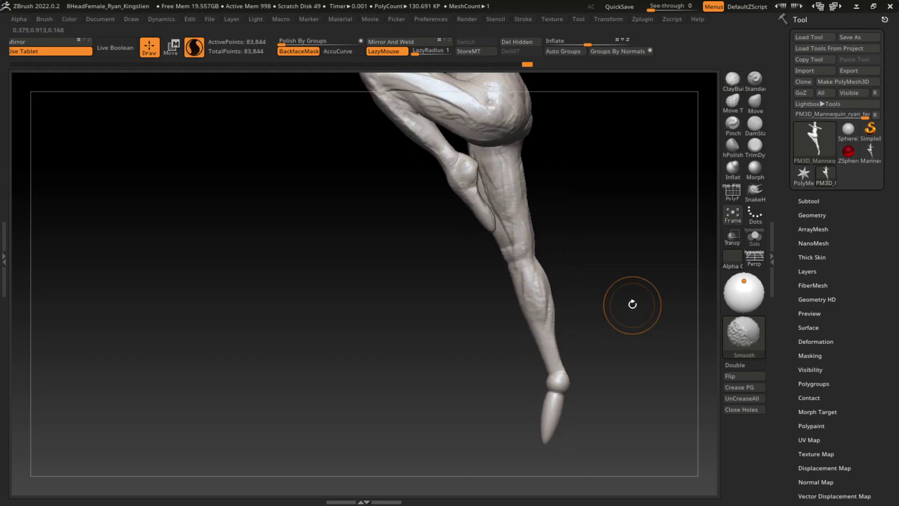
drag(575, 347, 570, 348)
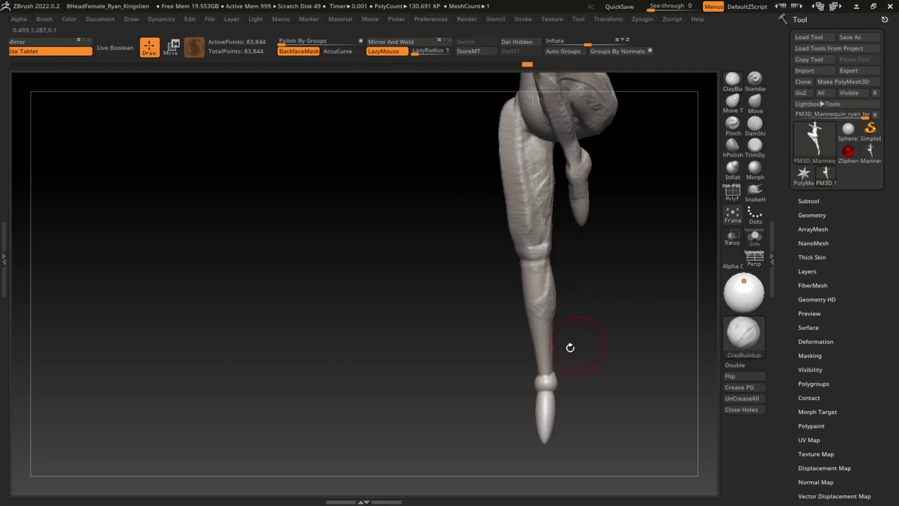
drag(640, 345, 581, 346)
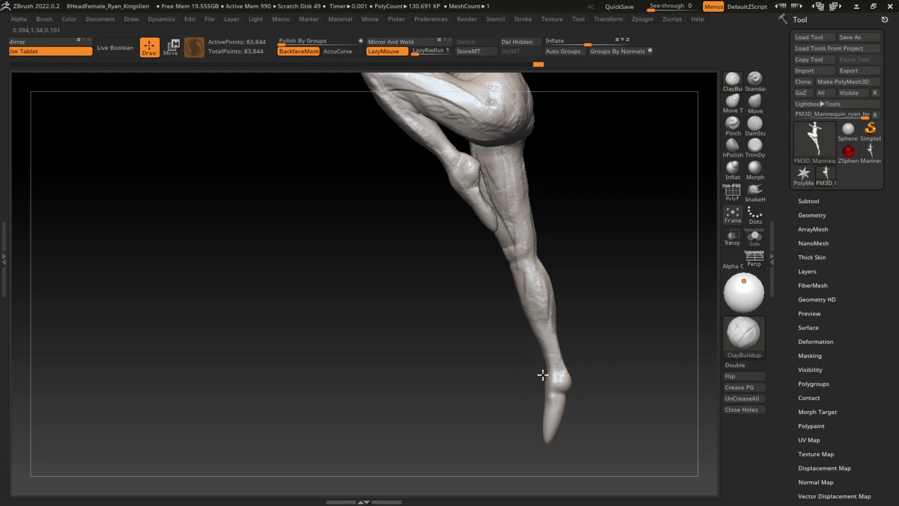
drag(602, 412, 558, 391)
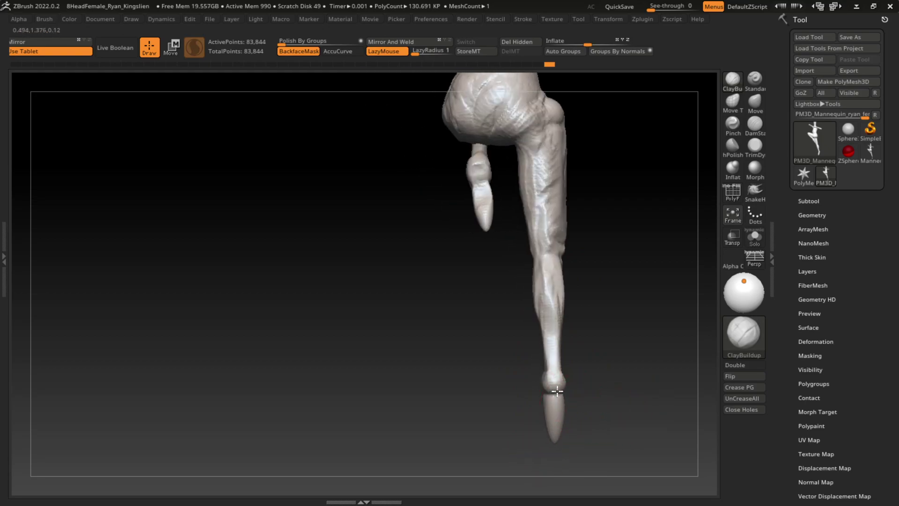
drag(609, 356, 596, 370)
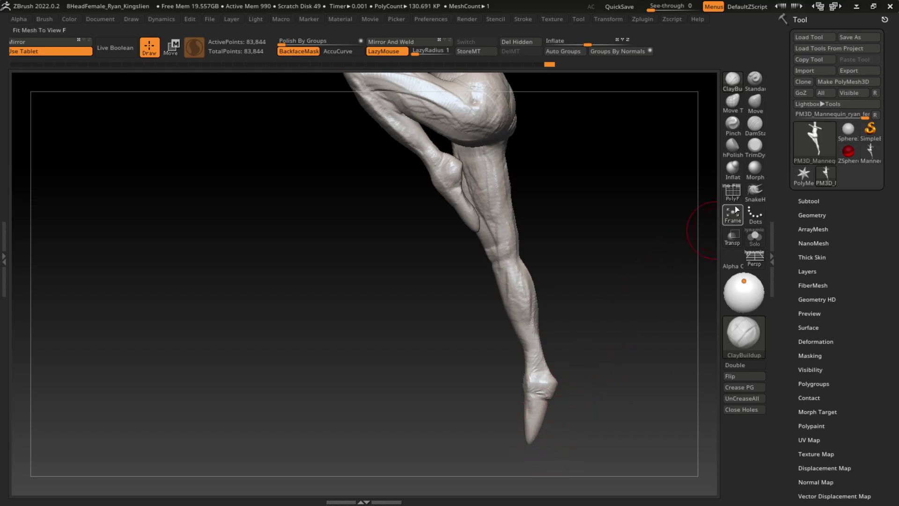
Resize the brush, switch to ClayBuildup, and build up the ankle surface
key(b)
key(m)
key(v)
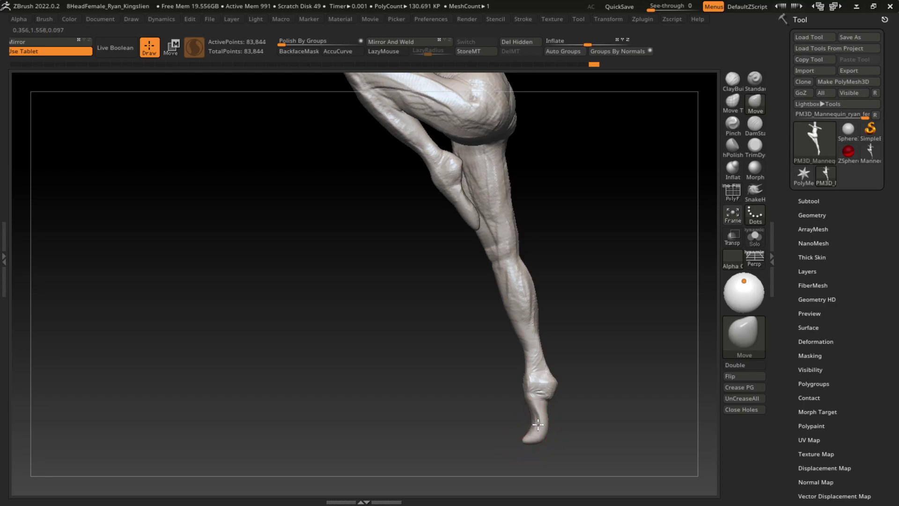
key(ctrl)
key(s)
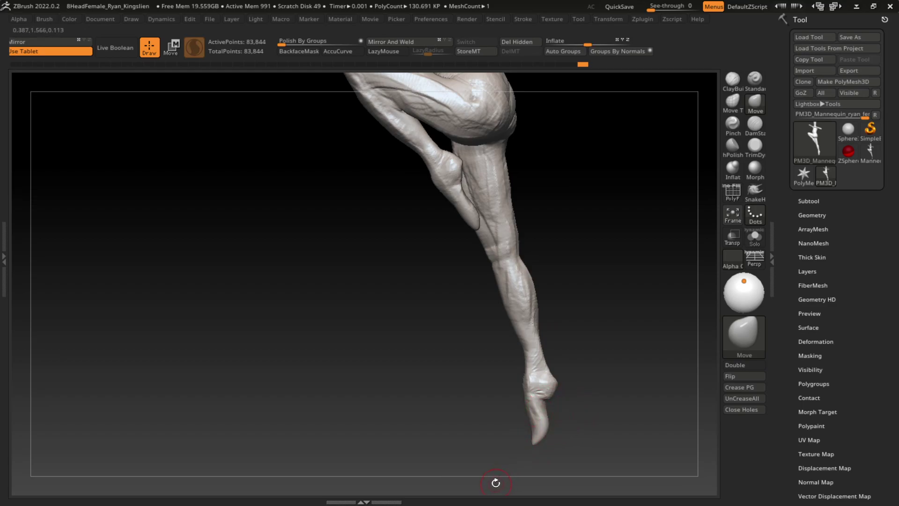
click(733, 79)
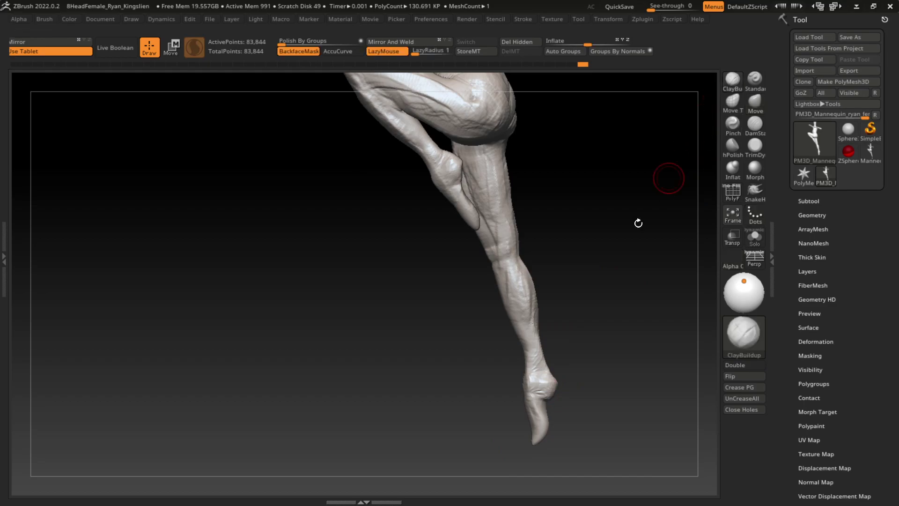
mouse_move(638, 223)
mouse_down()
mouse_move(621, 309)
mouse_move(543, 379)
mouse_move(600, 344)
mouse_up()
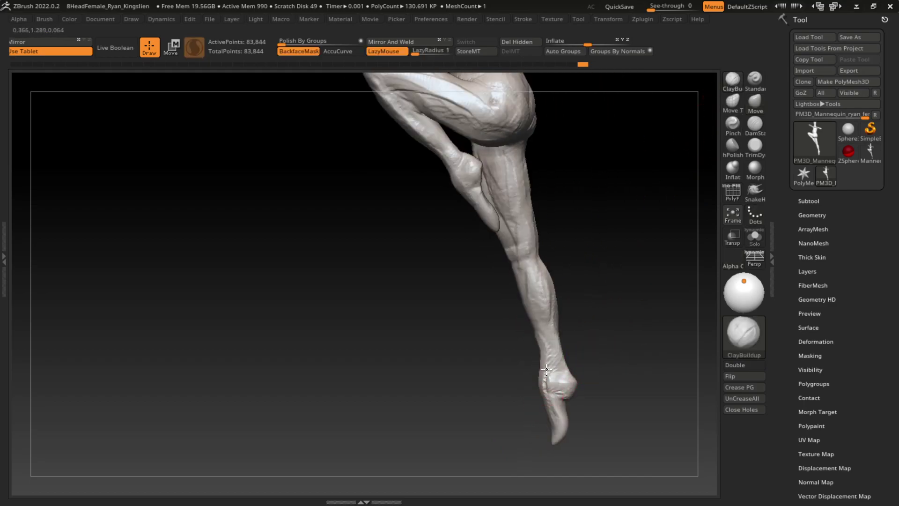
mouse_move(536, 373)
mouse_down()
mouse_move(548, 381)
mouse_move(554, 438)
mouse_up()
Frame the whole figure and build up clay on the upper chest and torso
mouse_move(613, 432)
mouse_down()
mouse_move(578, 378)
mouse_move(582, 429)
mouse_up()
mouse_move(602, 387)
mouse_down()
mouse_move(587, 317)
mouse_move(610, 311)
mouse_move(614, 274)
mouse_up()
drag(483, 261, 514, 288)
mouse_move(581, 327)
mouse_down()
mouse_move(562, 304)
mouse_move(576, 307)
mouse_move(557, 300)
mouse_up()
drag(463, 289, 411, 254)
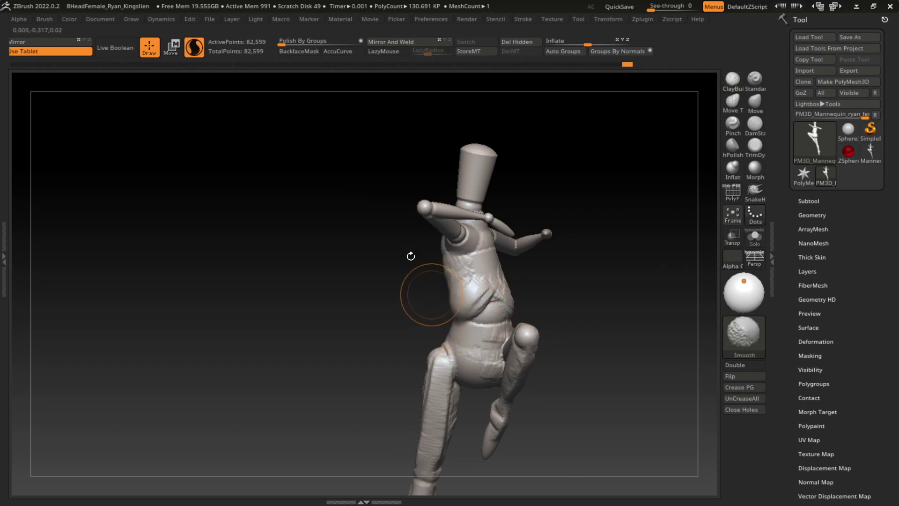
Try a torso stroke, step back and forward through undo, and shrink the brush
drag(599, 326, 536, 293)
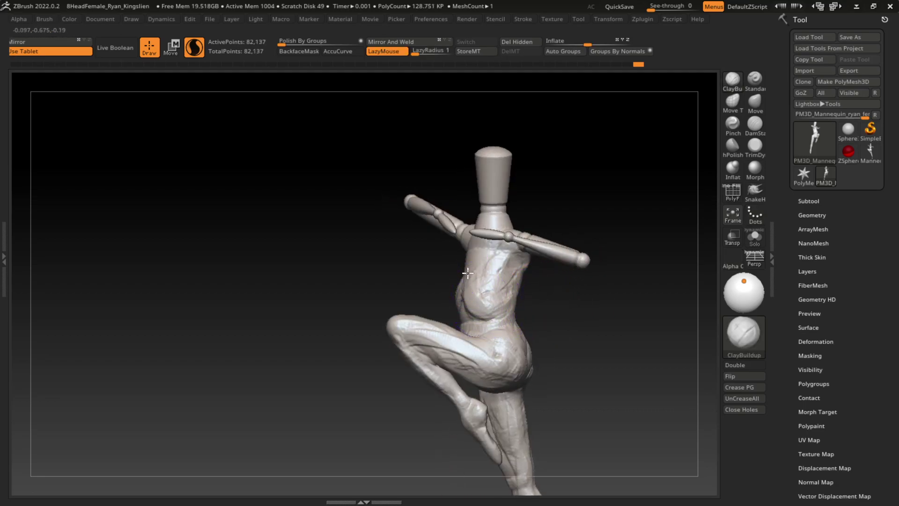
drag(483, 308, 477, 300)
key(ctrl+z)
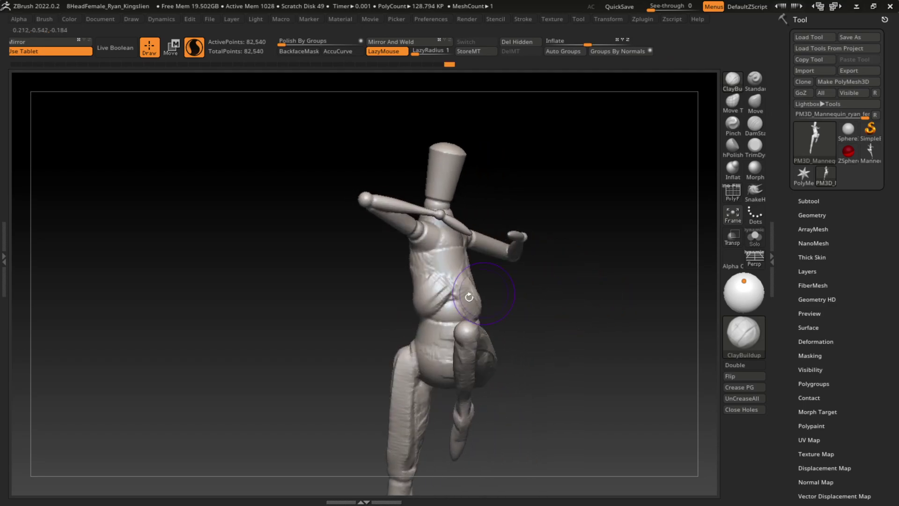
key(ctrl+z)
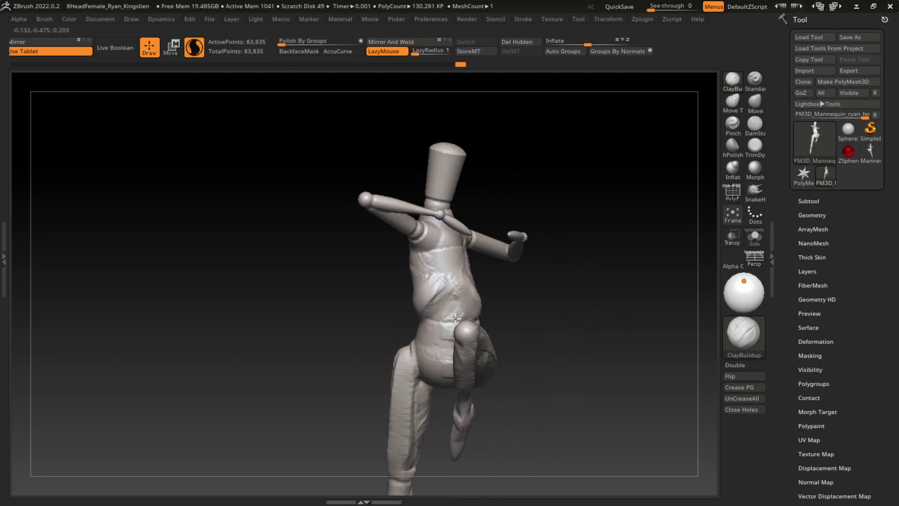
key(ctrl+shift+z)
key(ctrl+shift+z)
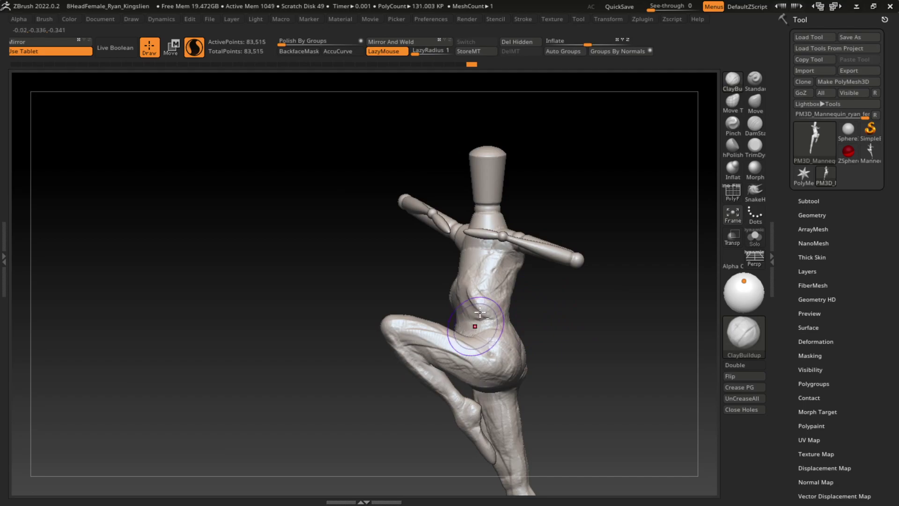
alt+drag(530, 303, 540, 331)
key(s)
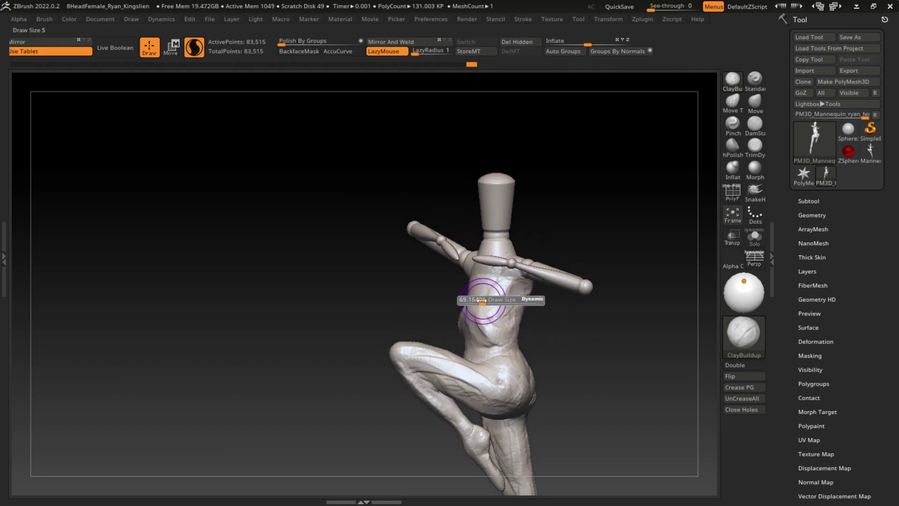
drag(482, 302, 480, 295)
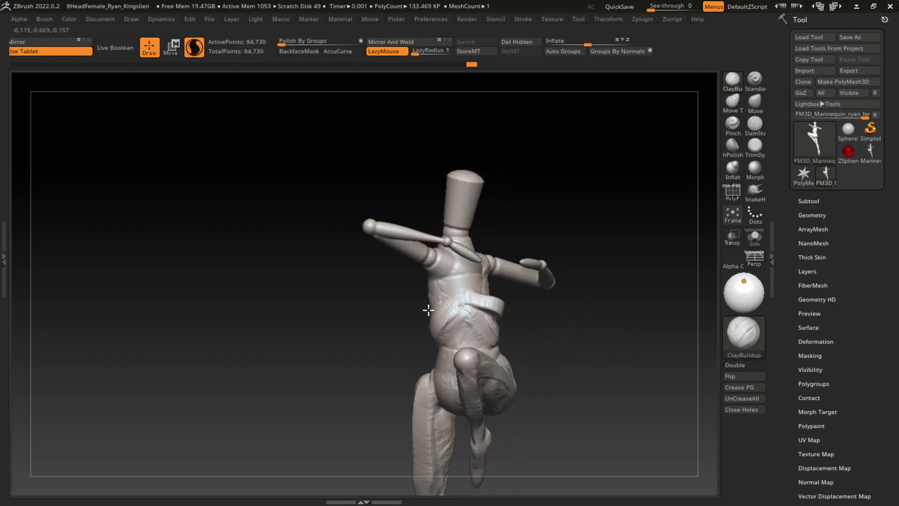
Sculpt the torso near the belt and build up the breasts on the chest
drag(439, 307, 458, 291)
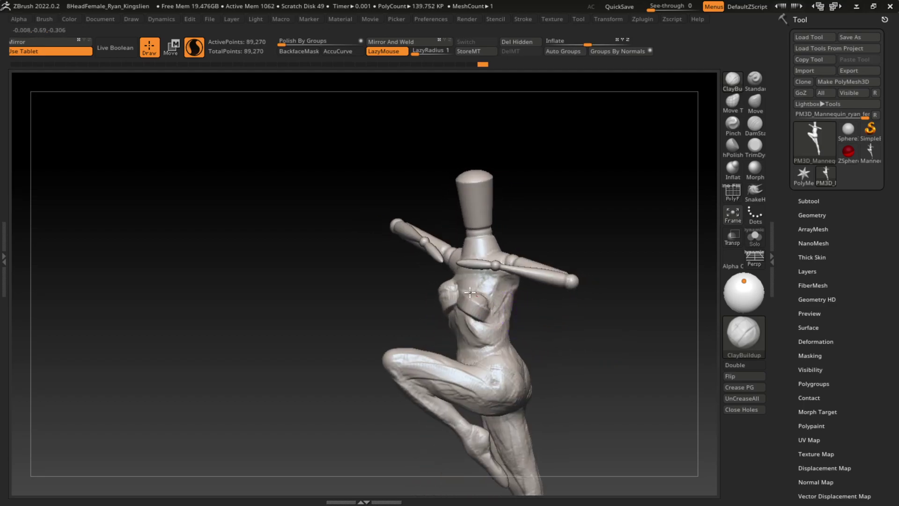
drag(475, 281, 475, 304)
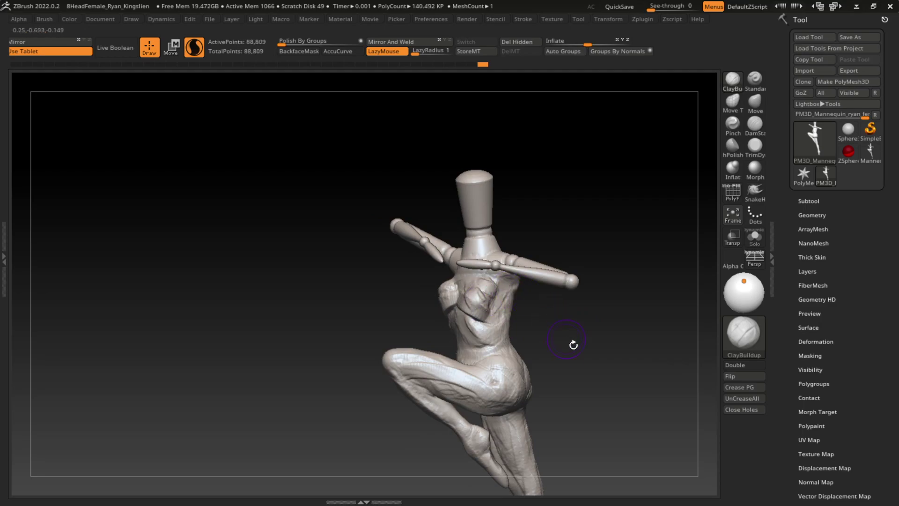
mouse_move(573, 345)
mouse_down()
mouse_move(507, 324)
mouse_move(488, 281)
mouse_move(480, 307)
mouse_move(471, 287)
mouse_move(492, 295)
mouse_move(470, 281)
mouse_move(484, 308)
mouse_move(469, 315)
mouse_move(479, 312)
mouse_up()
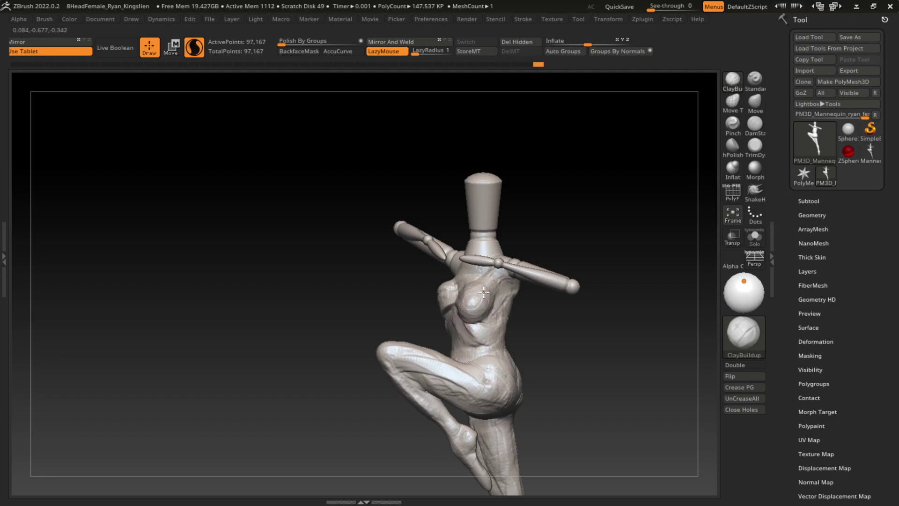
mouse_move(596, 339)
mouse_down()
mouse_move(482, 309)
mouse_move(429, 315)
mouse_move(419, 286)
mouse_up()
drag(594, 330, 552, 321)
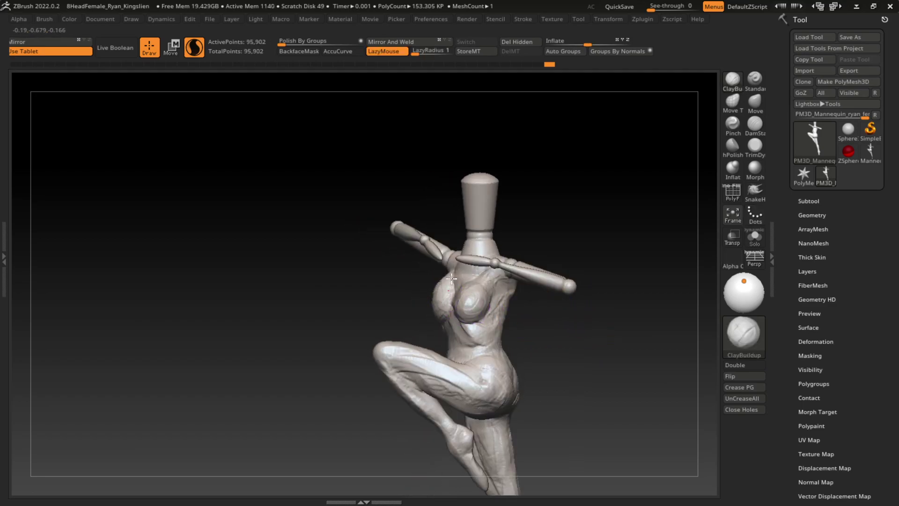
Shape the left side of the chest, torso edge and left breast
mouse_move(445, 281)
mouse_down()
mouse_move(438, 300)
mouse_move(443, 277)
mouse_move(436, 293)
mouse_move(426, 283)
mouse_move(420, 302)
mouse_up()
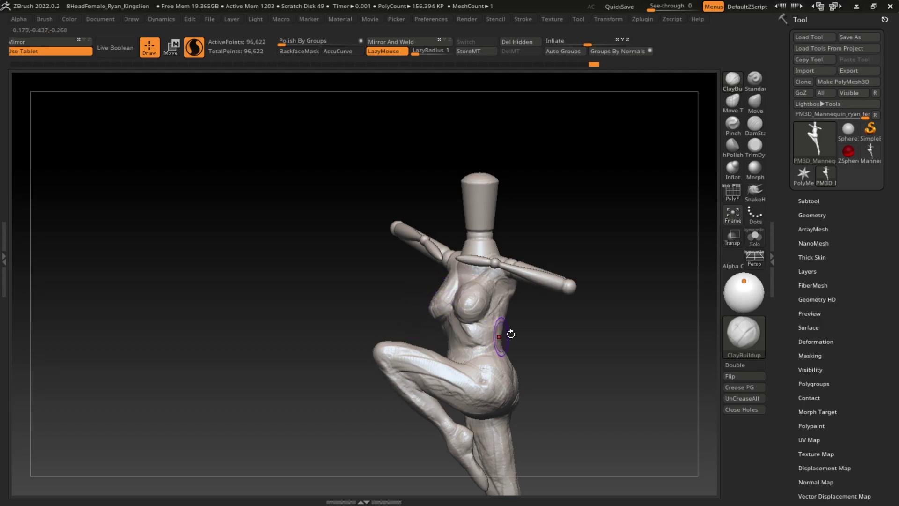
mouse_move(508, 330)
mouse_down()
mouse_move(468, 309)
mouse_move(412, 335)
mouse_up()
mouse_move(478, 346)
mouse_down()
mouse_move(441, 323)
mouse_move(443, 300)
mouse_move(425, 317)
mouse_up()
mouse_move(490, 288)
mouse_down()
mouse_move(471, 323)
mouse_move(447, 293)
mouse_move(484, 288)
mouse_move(454, 302)
mouse_move(476, 274)
mouse_up()
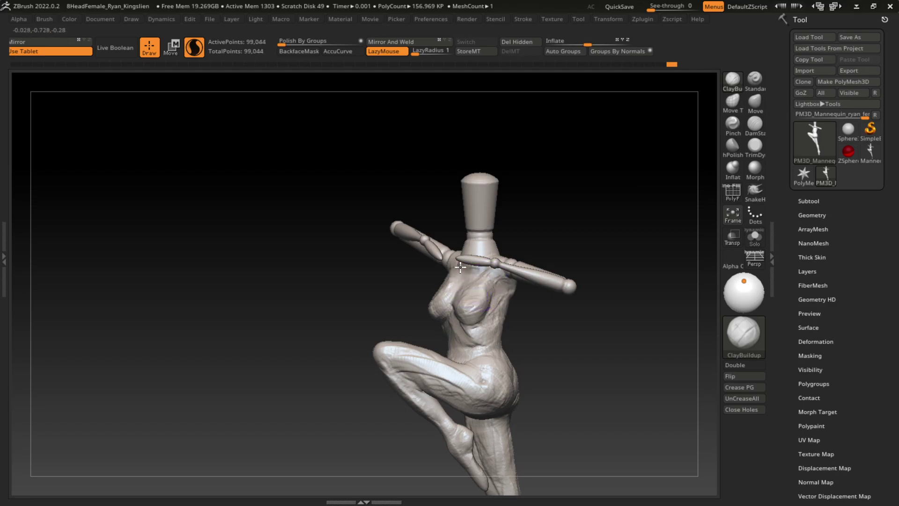
Resculpt the chest and add ClayBuildup strokes along the neck
drag(528, 315, 452, 271)
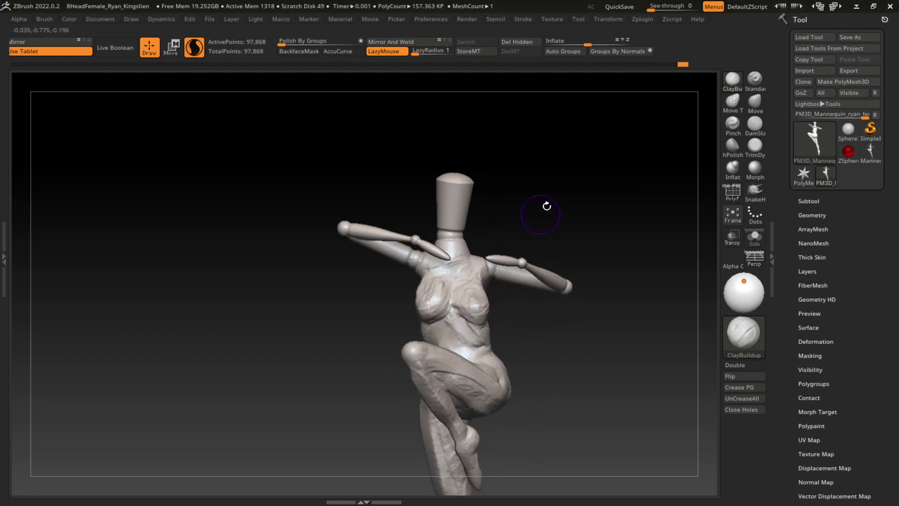
drag(546, 206, 538, 213)
drag(461, 267, 450, 230)
drag(534, 201, 509, 187)
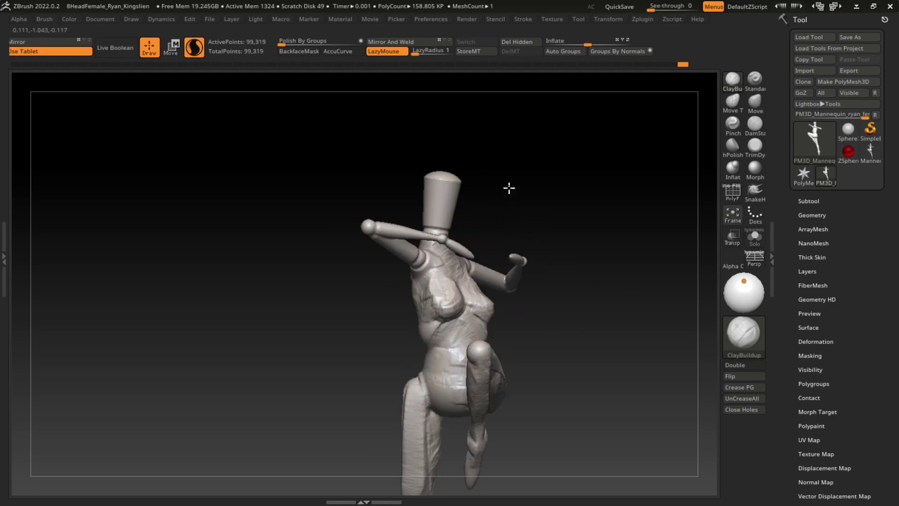
mouse_move(606, 233)
mouse_down()
mouse_move(570, 209)
mouse_move(557, 220)
mouse_up()
drag(482, 260, 466, 234)
drag(525, 221, 566, 267)
Sculpt the shoulder and chest from the front and rear views
drag(464, 243, 447, 221)
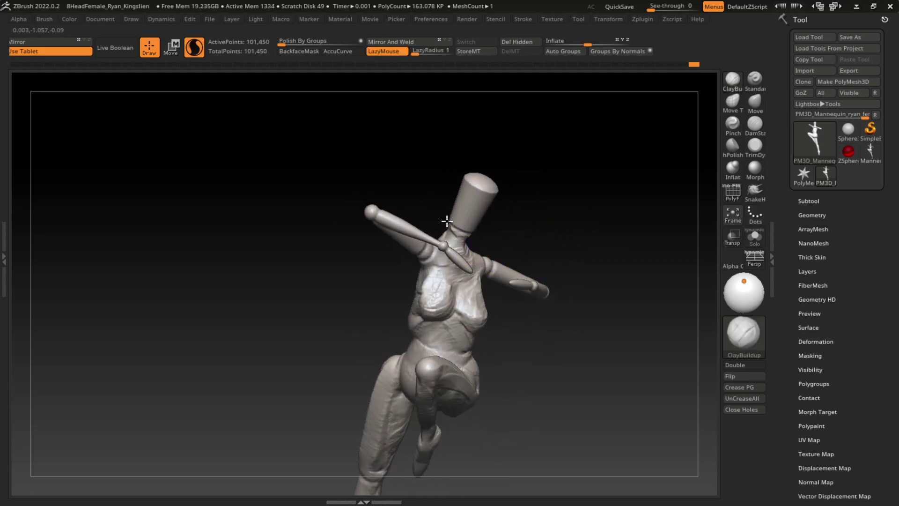
mouse_move(568, 211)
mouse_down()
mouse_move(555, 199)
mouse_move(604, 243)
mouse_up()
mouse_move(489, 241)
mouse_down()
mouse_move(498, 255)
mouse_move(474, 267)
mouse_up()
drag(566, 291, 582, 328)
drag(501, 274, 543, 236)
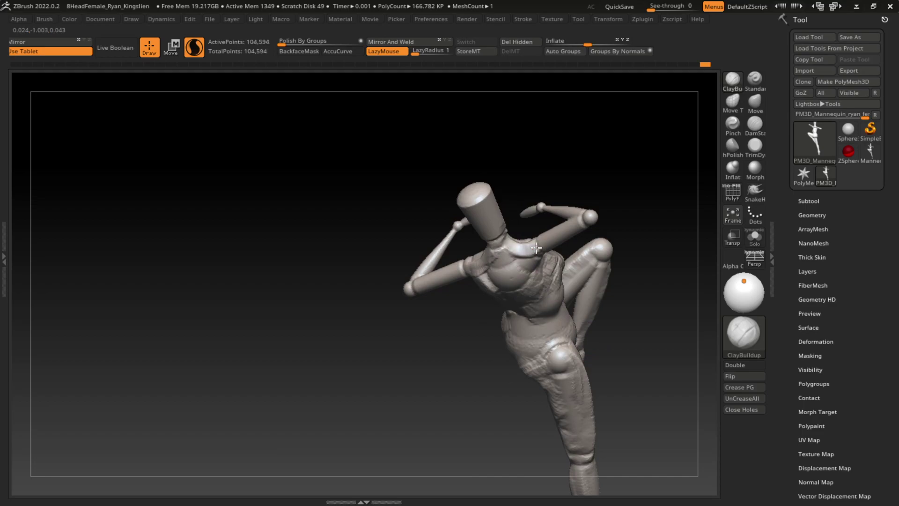
mouse_move(618, 281)
mouse_down()
mouse_move(697, 229)
mouse_move(642, 255)
mouse_move(670, 260)
mouse_up()
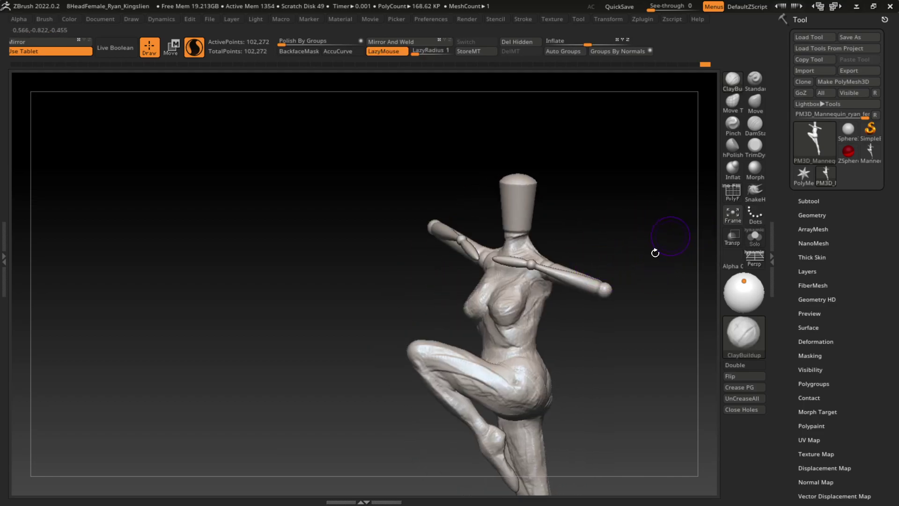
mouse_move(655, 253)
mouse_down()
mouse_move(602, 266)
mouse_move(448, 273)
mouse_up()
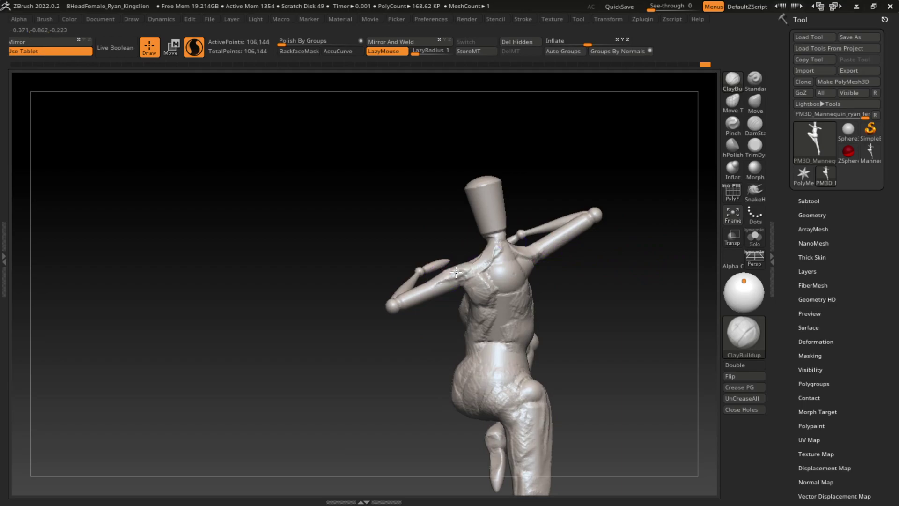
Scrub the undo history back to the crouching pose and enable BackfaceMask
key(ctrl+z)
key(ctrl+z)
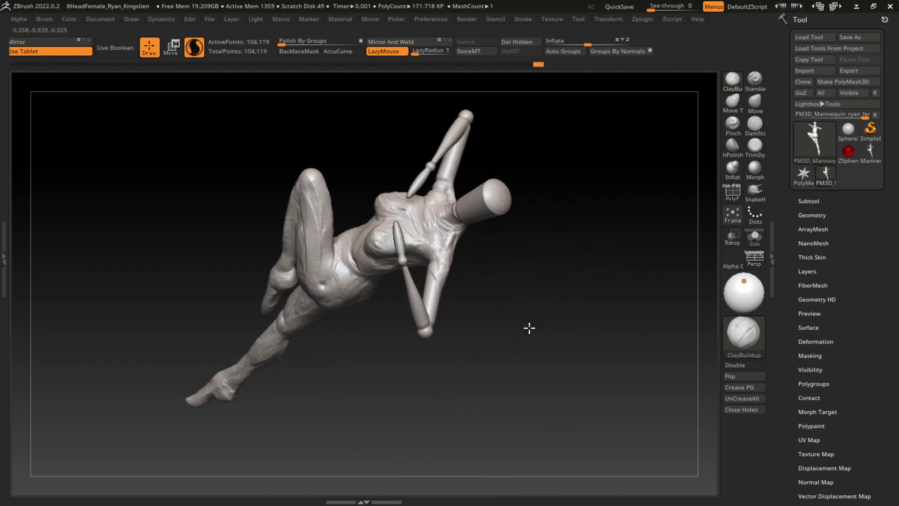
key(ctrl+z)
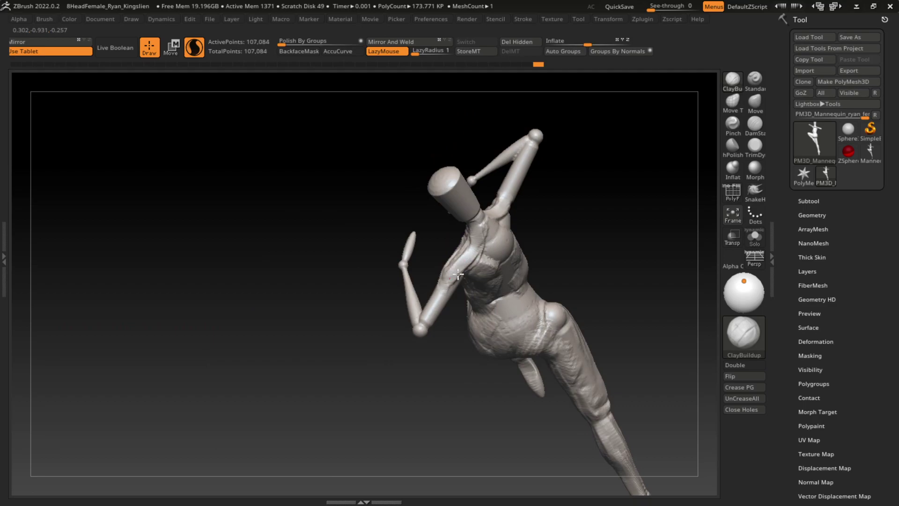
key(ctrl+z)
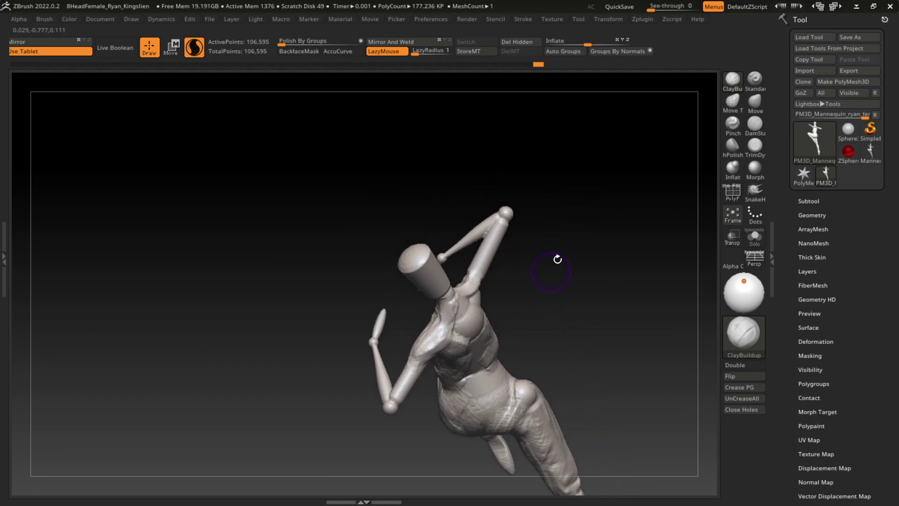
key(ctrl+z)
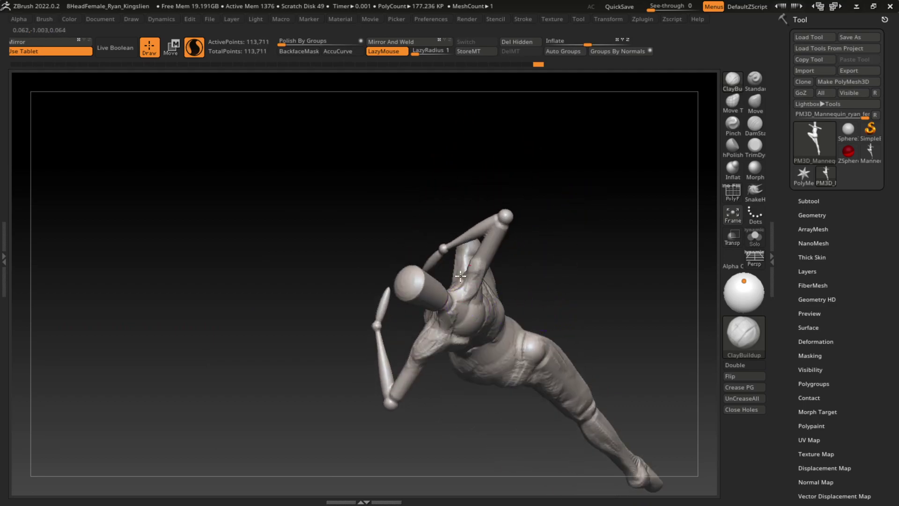
key(ctrl+shift+z)
key(ctrl+z)
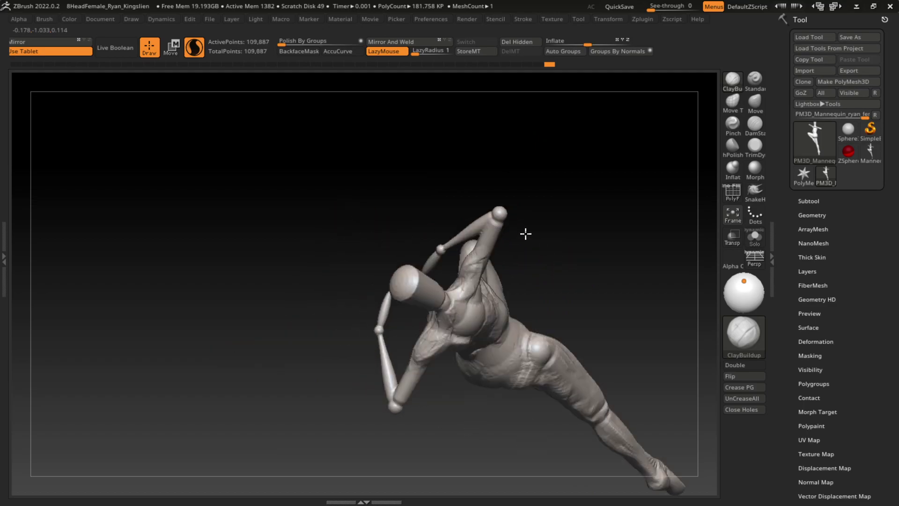
key(ctrl+z)
key(ctrl+z)
key(ctrl+z)
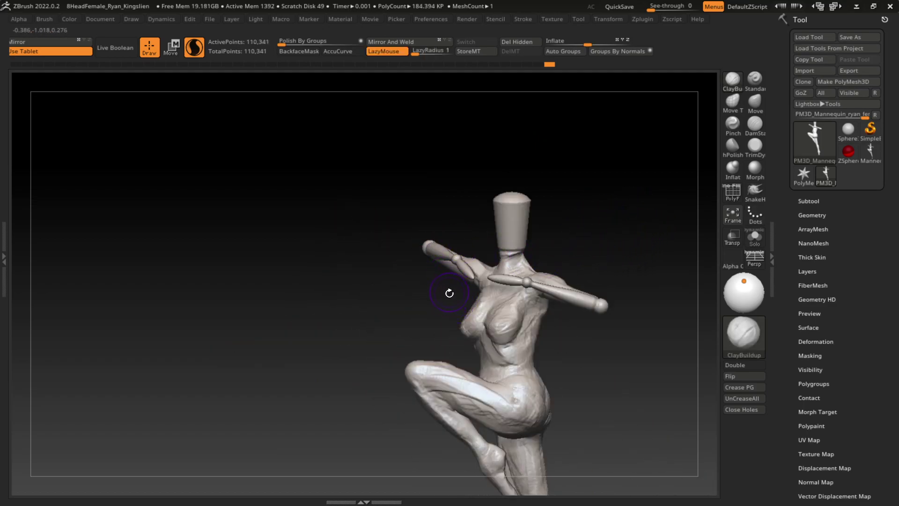
key(ctrl+z)
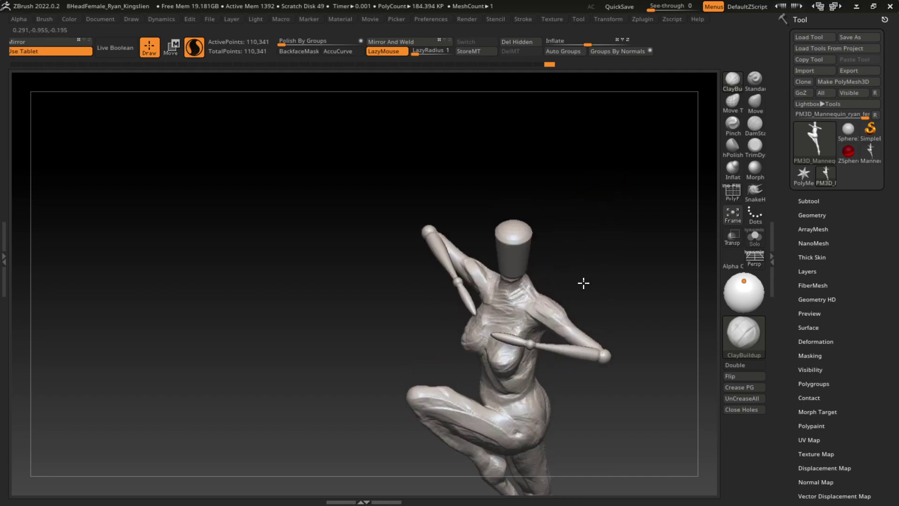
key(ctrl+z)
click(293, 51)
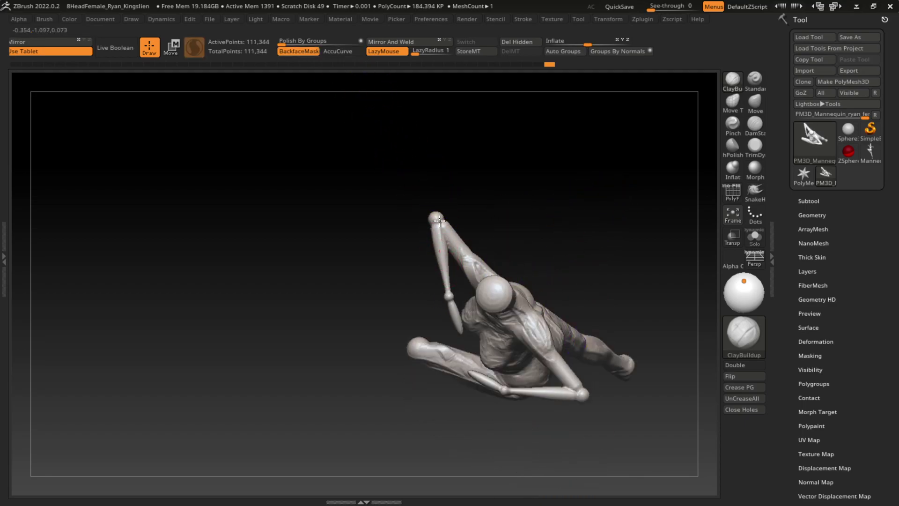
Try a SnakeHook pull near the left shoulder, then undo it
mouse_move(533, 245)
mouse_down()
mouse_move(567, 179)
mouse_move(564, 207)
mouse_move(566, 177)
mouse_up()
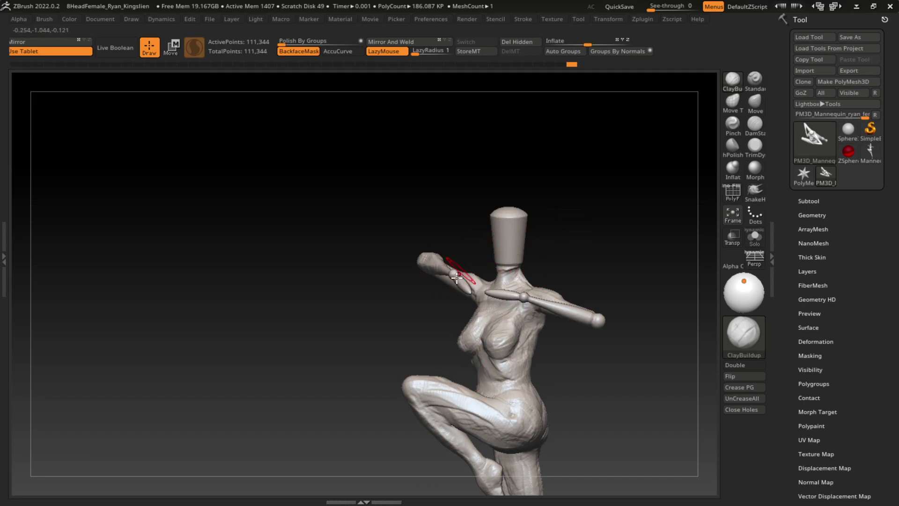
mouse_move(534, 252)
mouse_down()
mouse_move(592, 317)
mouse_move(453, 235)
mouse_move(463, 273)
mouse_up()
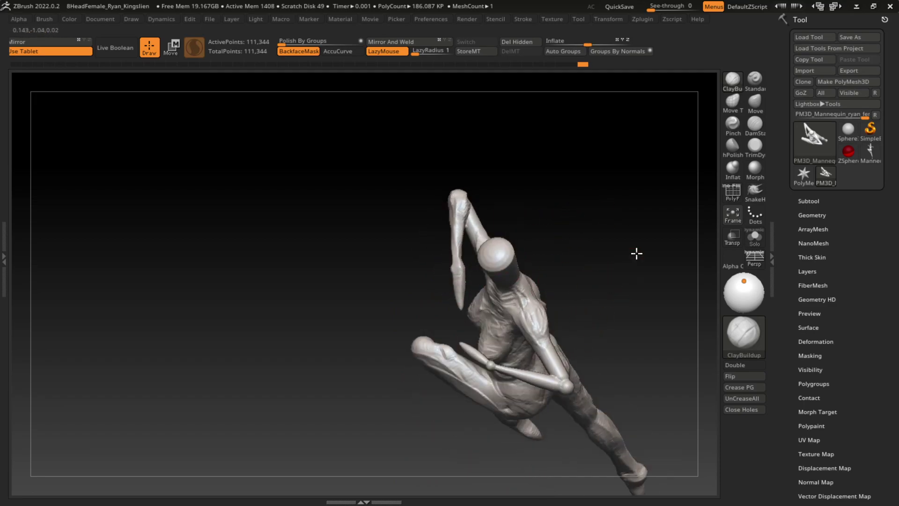
drag(636, 253, 634, 224)
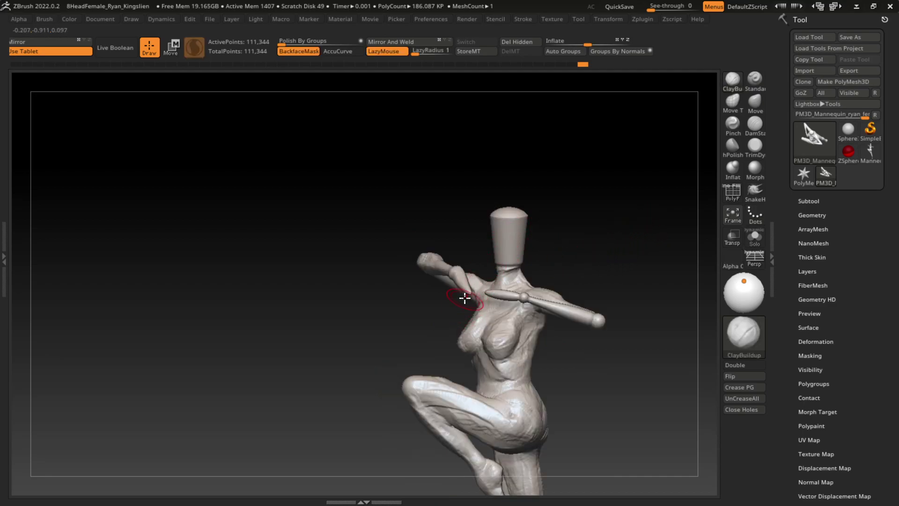
click(755, 192)
drag(682, 184, 658, 279)
drag(462, 341, 469, 323)
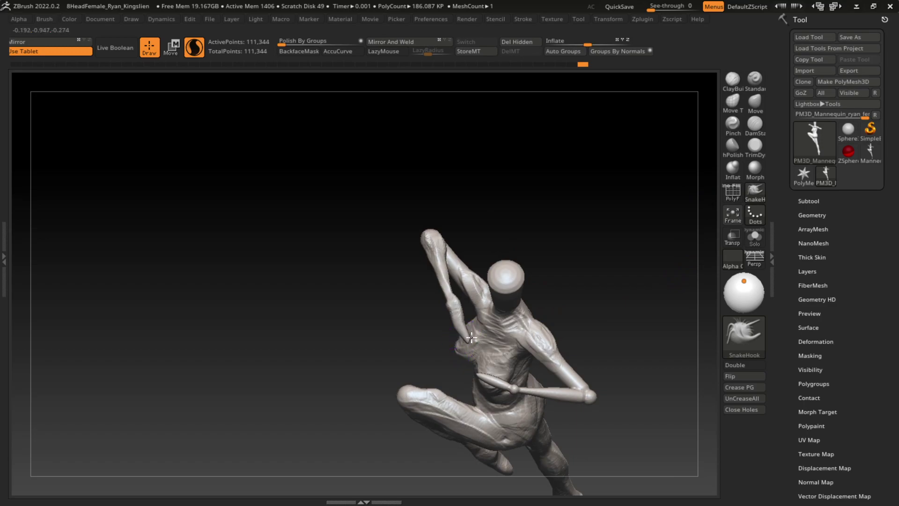
key(ctrl+z)
key(ctrl+z)
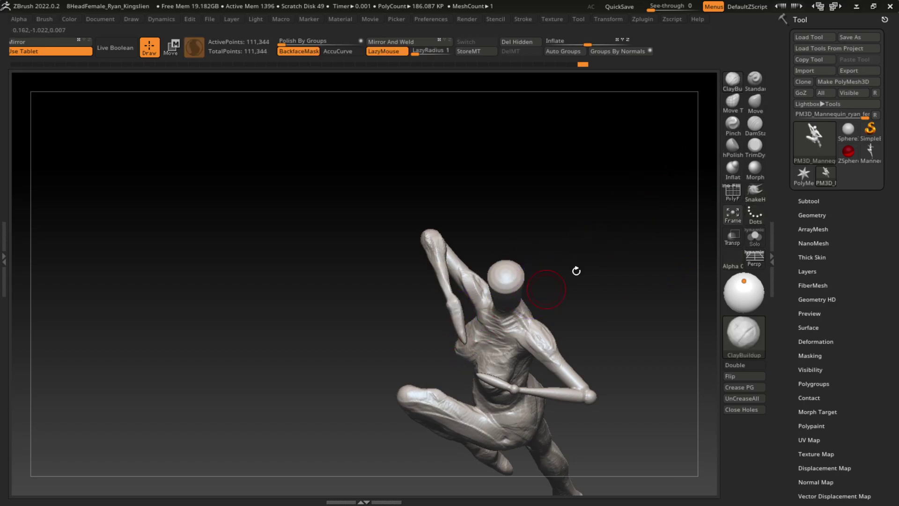
With the Move brush, push the elbow out and bulge the forearm near the wrist
click(755, 101)
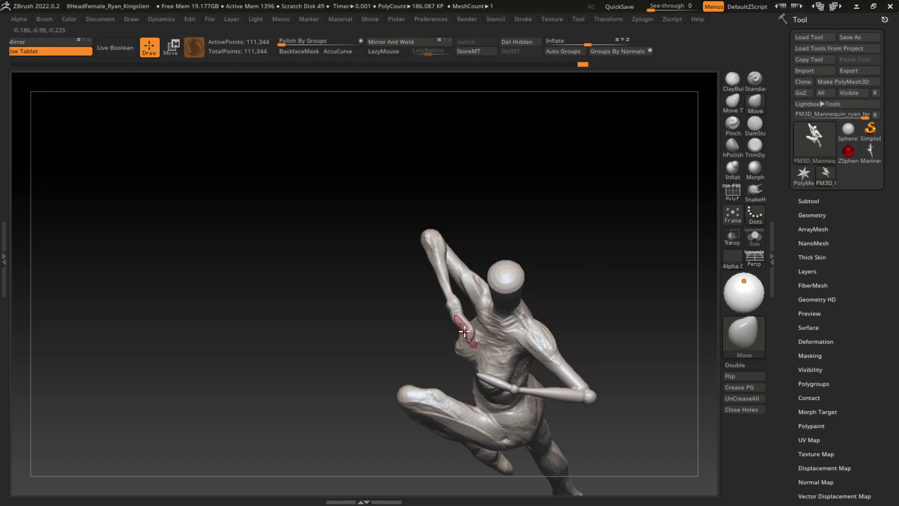
drag(449, 322, 481, 310)
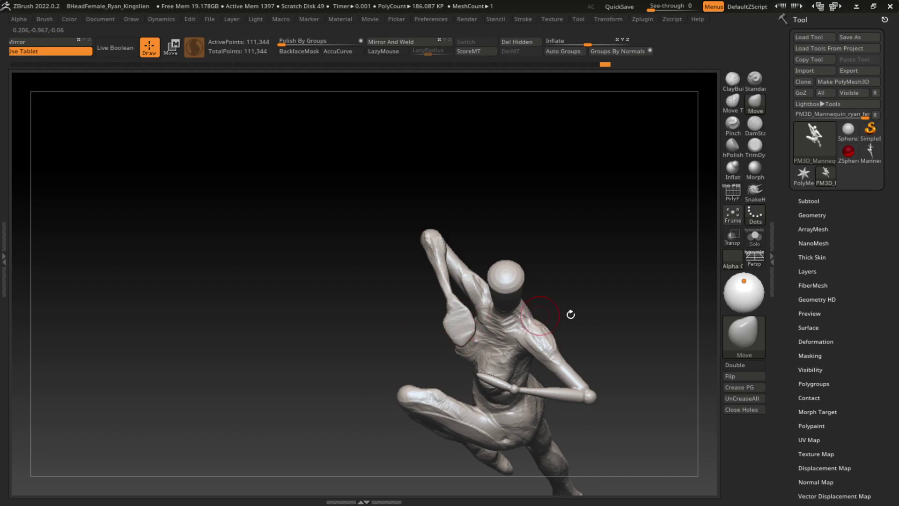
drag(570, 314, 612, 231)
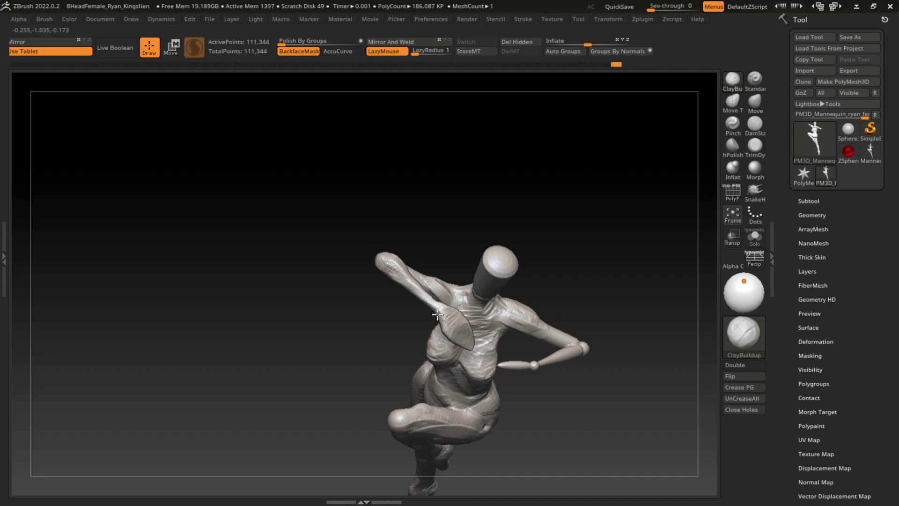
mouse_move(564, 308)
mouse_down()
mouse_move(545, 250)
mouse_move(533, 304)
mouse_up()
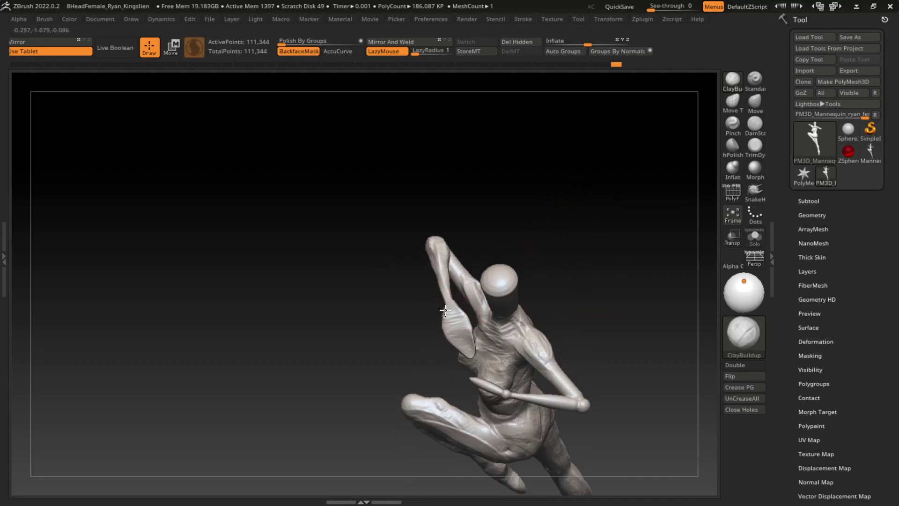
drag(568, 231, 556, 251)
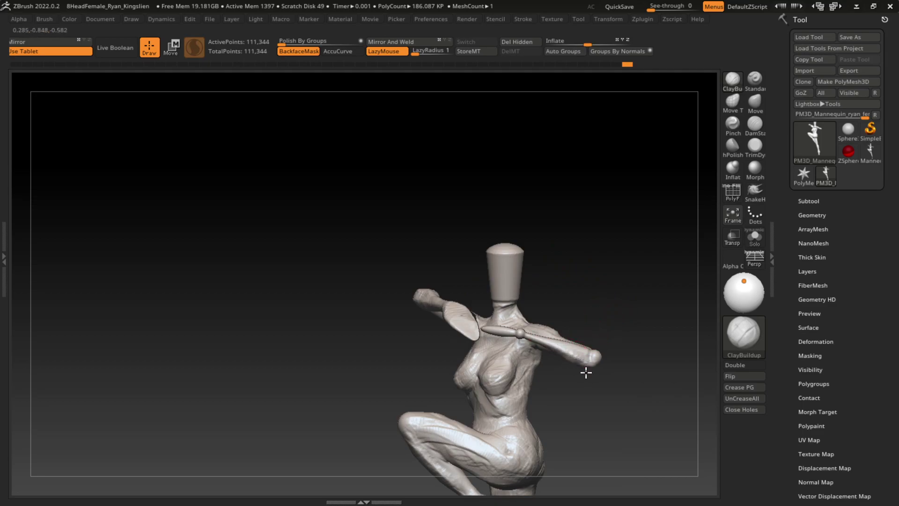
mouse_move(531, 341)
mouse_down()
mouse_move(625, 428)
mouse_move(593, 342)
mouse_up()
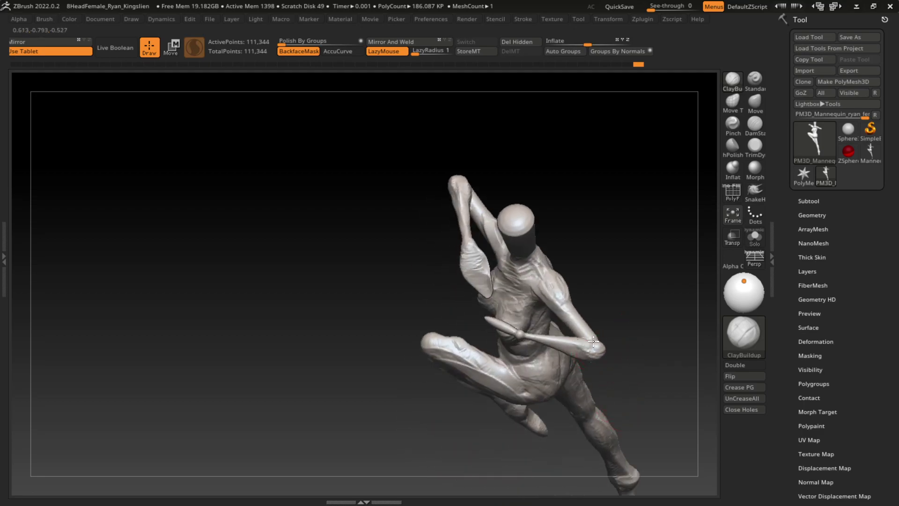
Build up clay ridges along the shoulder, upper arm and forearm
drag(647, 348, 649, 325)
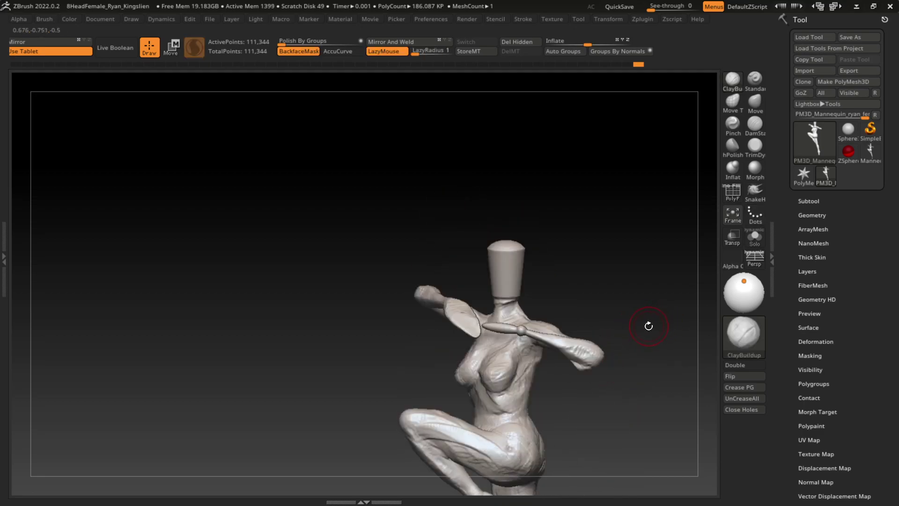
mouse_move(621, 353)
mouse_down()
mouse_move(611, 350)
mouse_move(638, 341)
mouse_move(616, 356)
mouse_up()
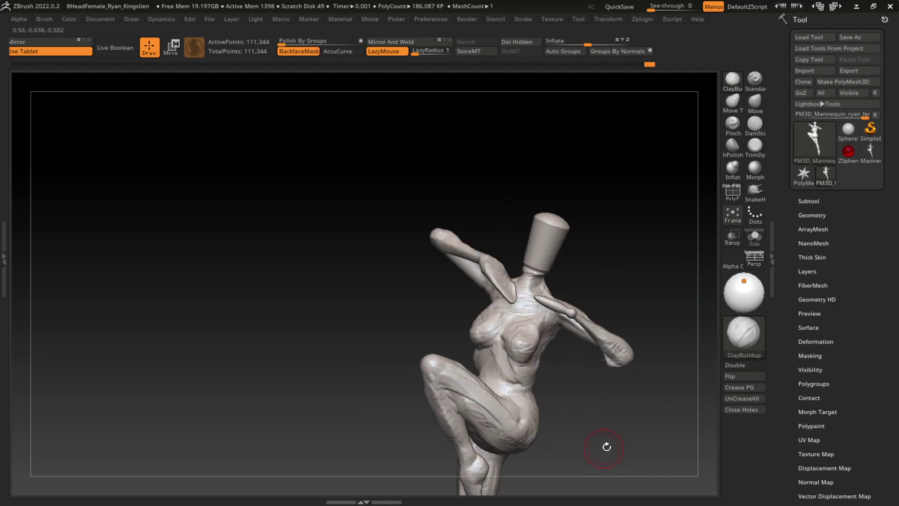
drag(500, 444, 704, 323)
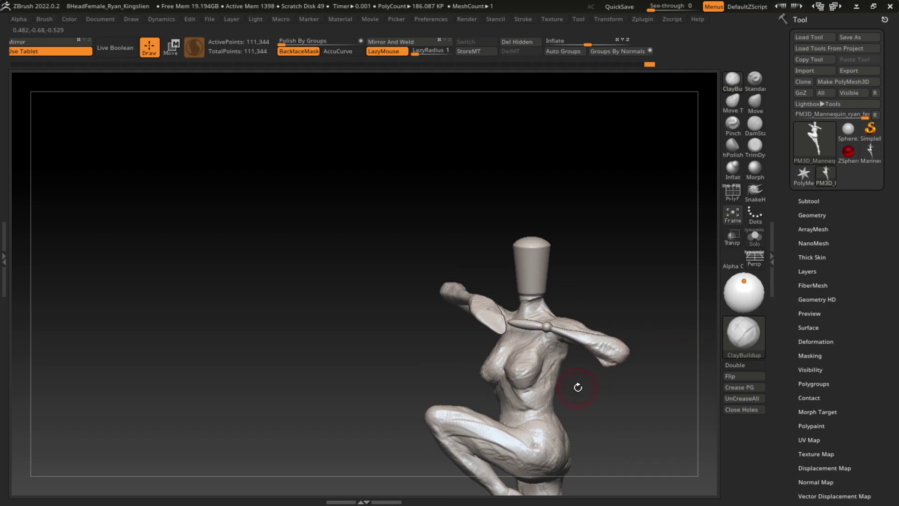
drag(567, 317, 554, 323)
scroll(609, 328, up, 3)
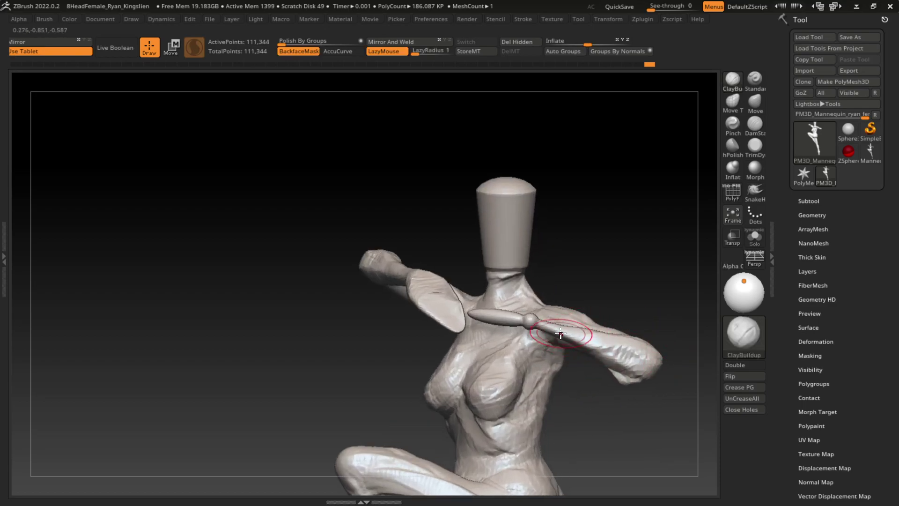
drag(552, 332, 608, 357)
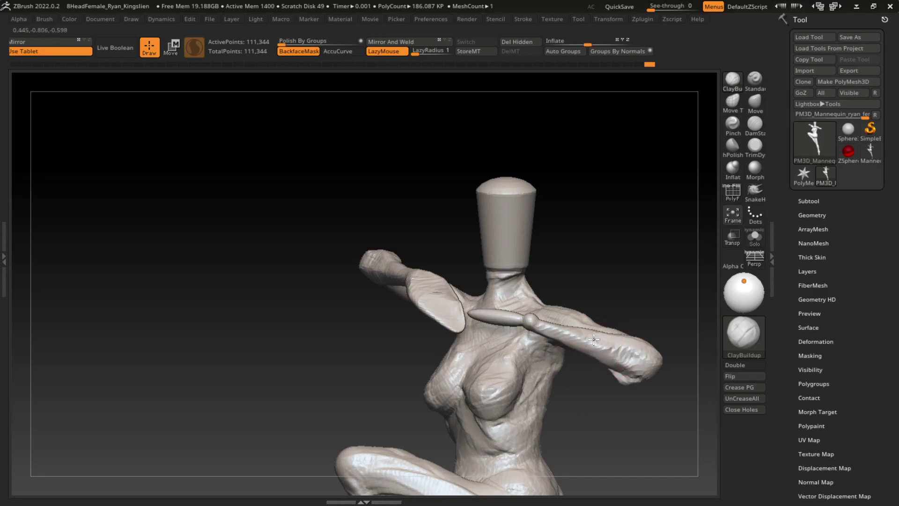
drag(602, 343, 521, 323)
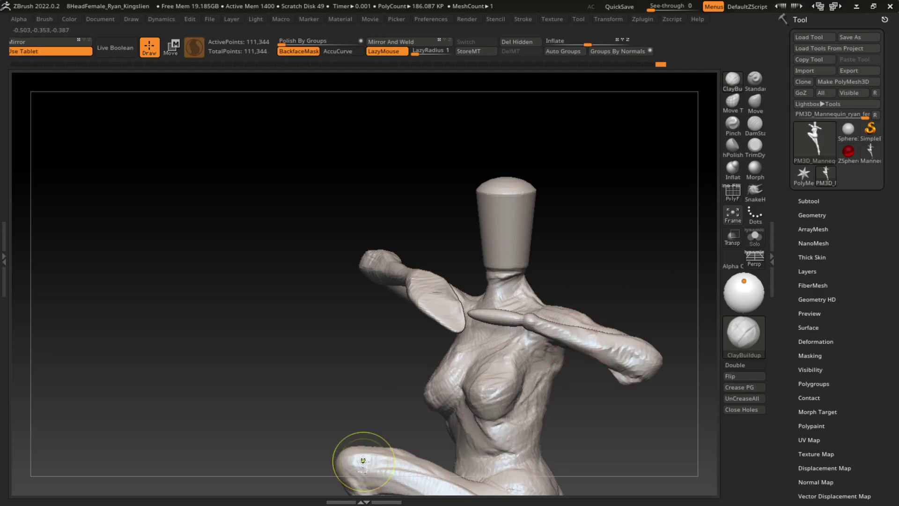
Flatten the forearm, chest beside the breast, and upper arm with TrimDynamic
click(755, 145)
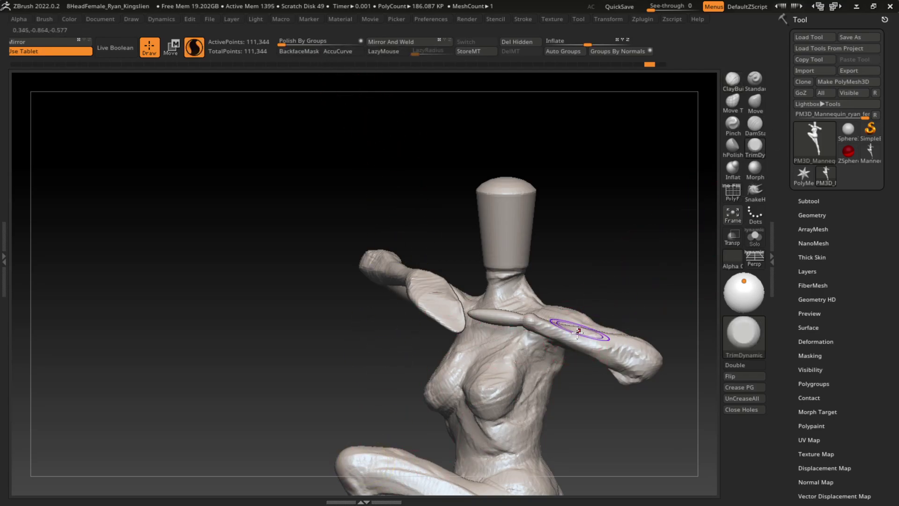
mouse_move(497, 331)
mouse_down()
mouse_move(537, 319)
mouse_move(585, 332)
mouse_move(625, 370)
mouse_up()
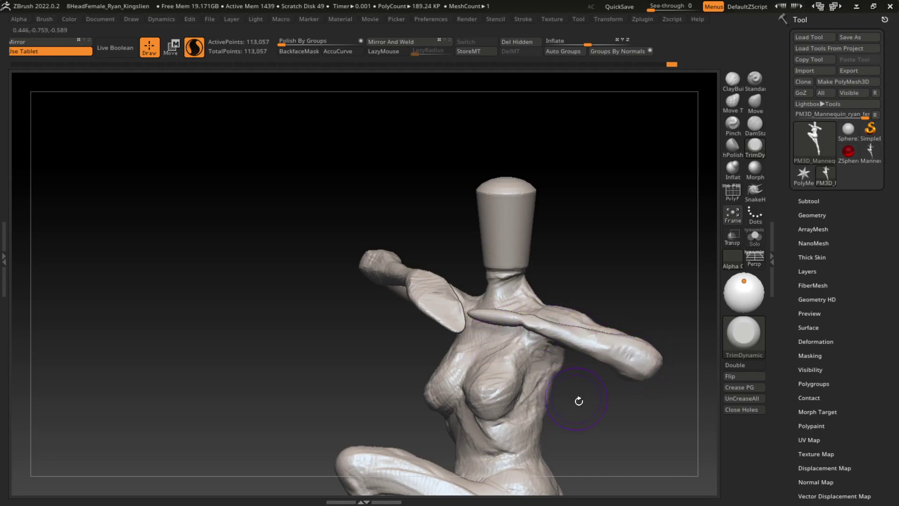
drag(515, 365, 472, 393)
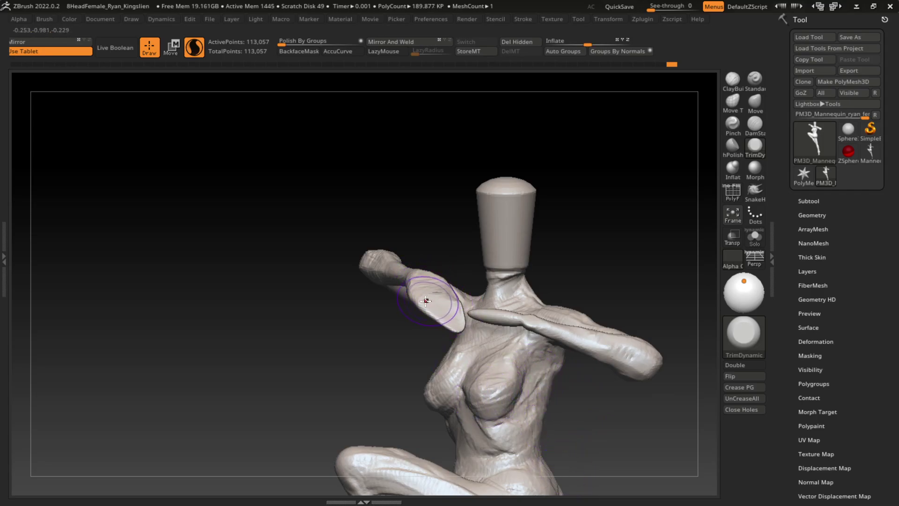
mouse_move(426, 300)
mouse_down()
mouse_move(413, 299)
mouse_move(436, 316)
mouse_move(431, 301)
mouse_up()
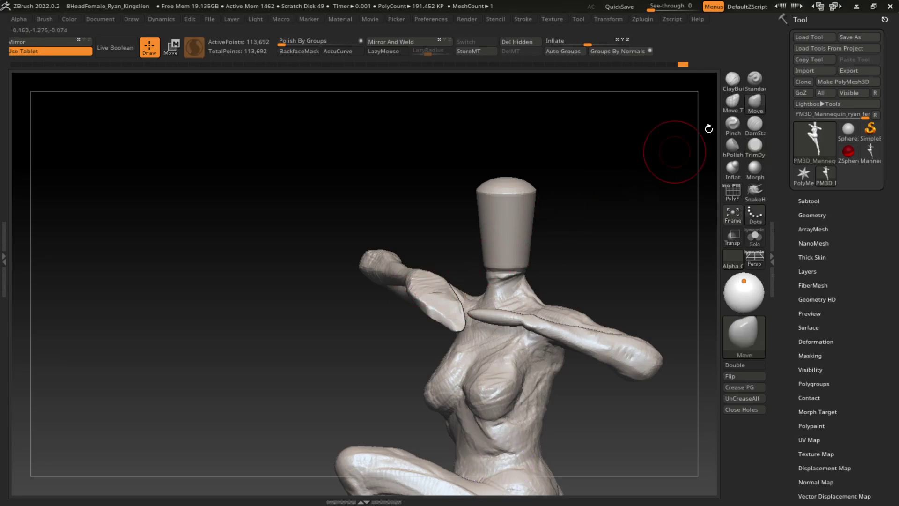
With BackfaceMask off, add ClayBuildup form to the raised arm and chest
click(732, 79)
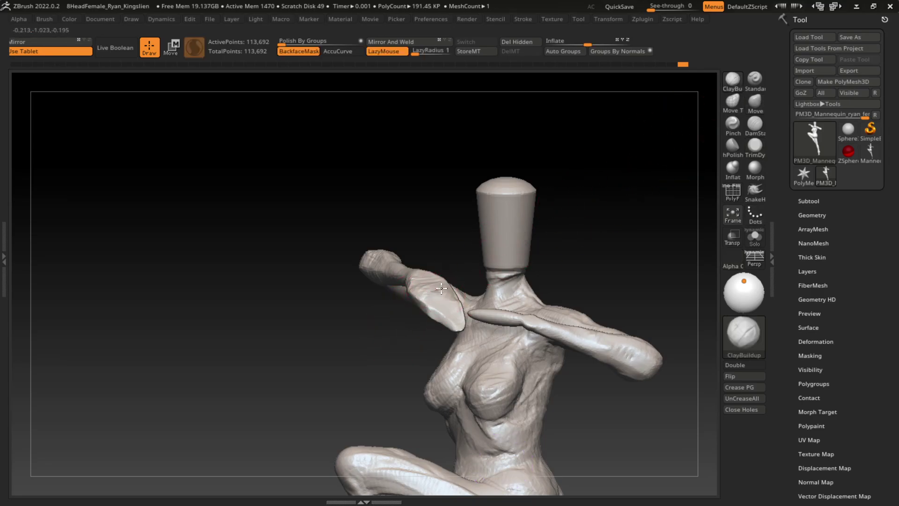
click(302, 51)
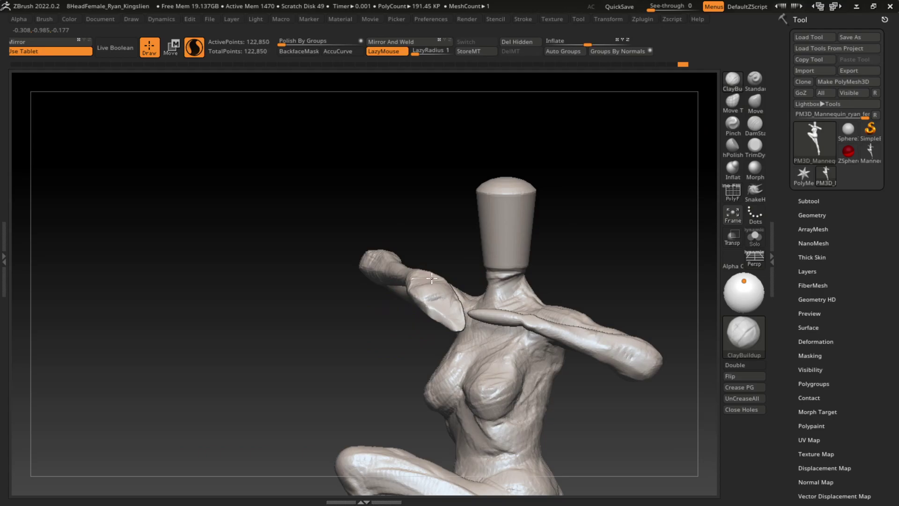
drag(431, 278, 410, 280)
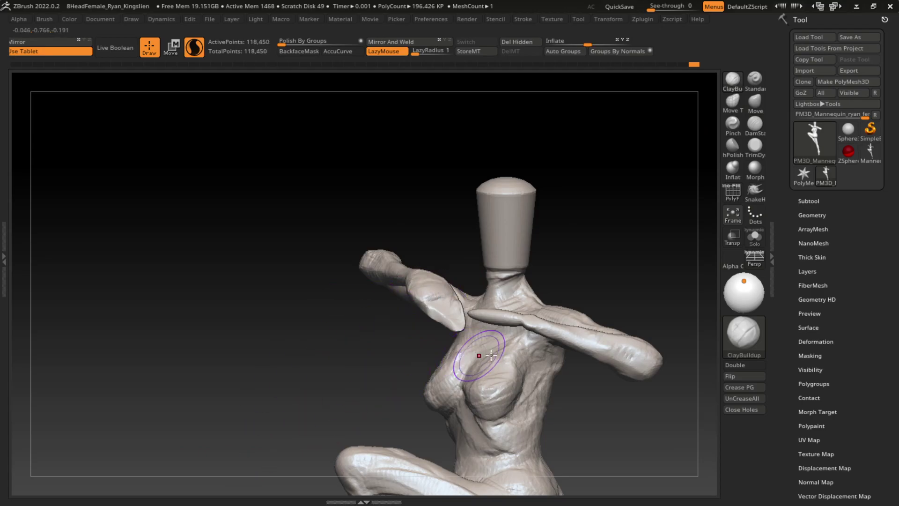
drag(477, 356, 554, 317)
Turn on BackfaceMask and isolate the two arm polygroups with SelectRect
key(b)
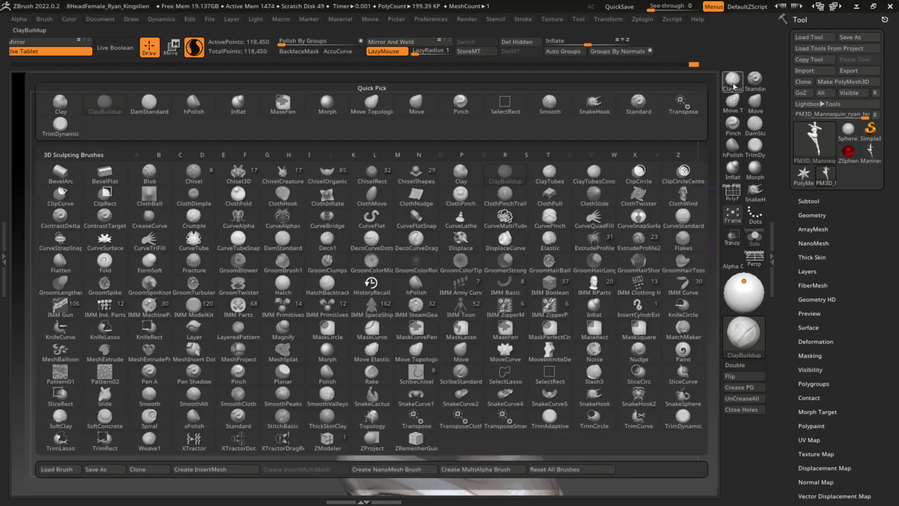
click(299, 51)
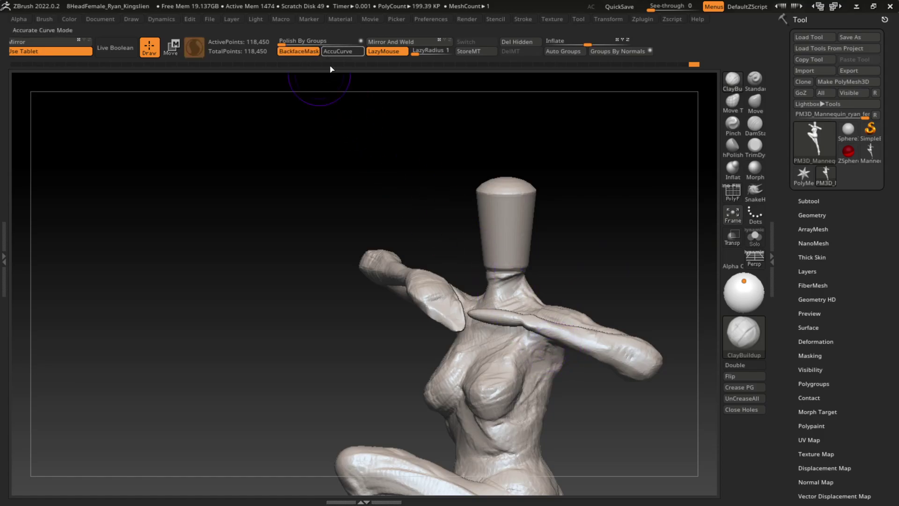
ctrl+shift+click(506, 323)
ctrl+shift+click(528, 338)
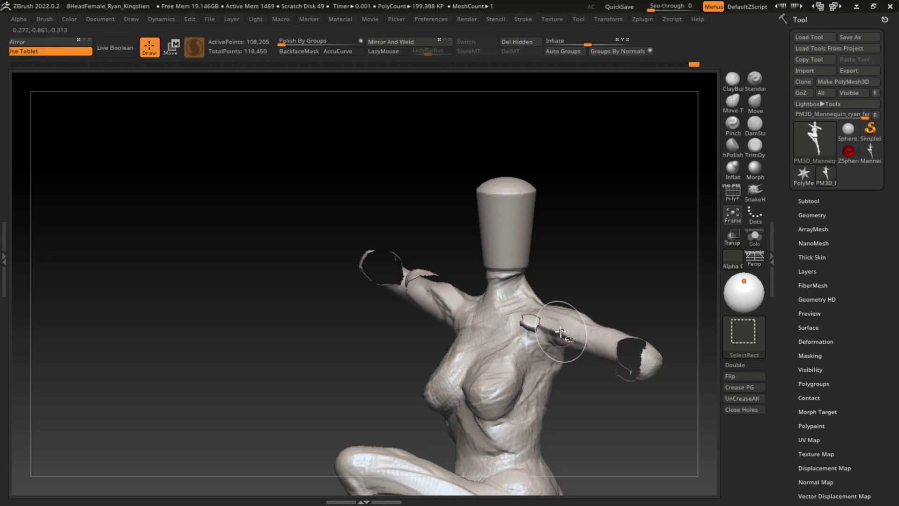
ctrl+shift+click(646, 363)
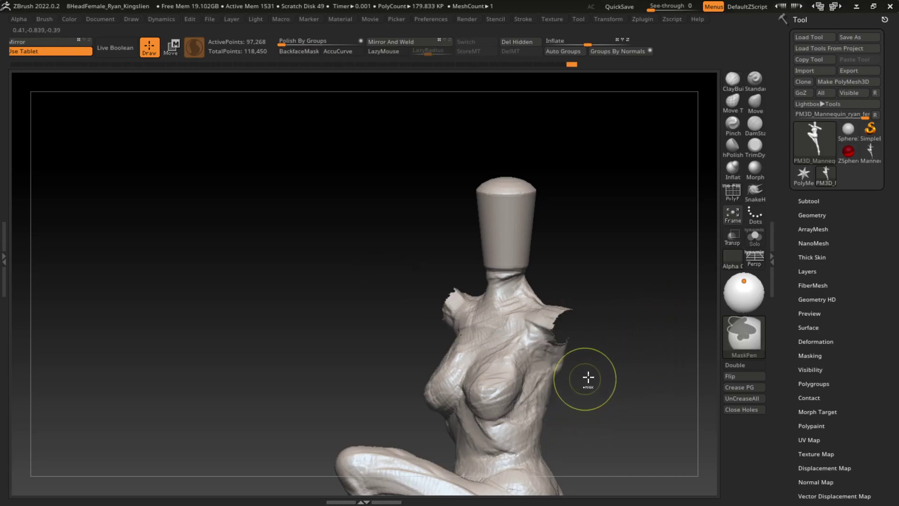
ctrl+shift+click(648, 257)
key(ctrl+z)
ctrl+shift+click(520, 415)
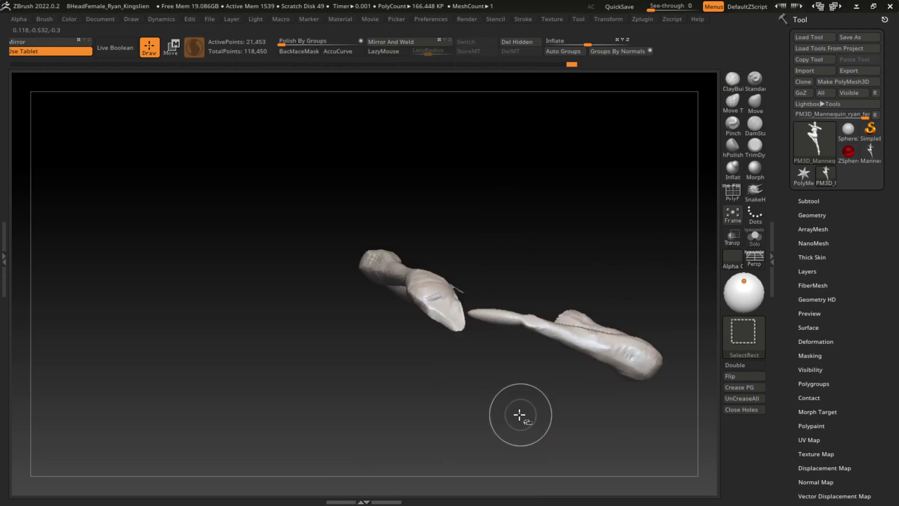
Mask the body, show all geometry again, and enable LazyMouse
ctrl+shift+click(644, 267)
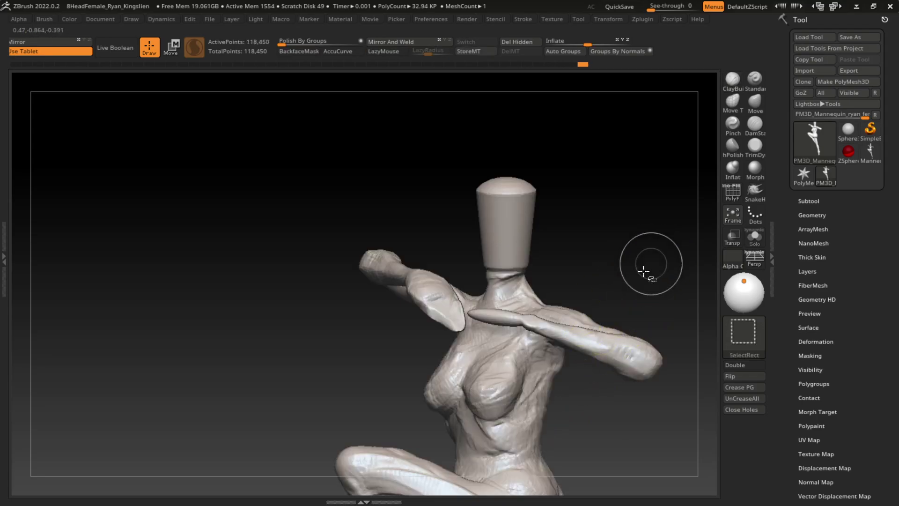
ctrl+shift+click(511, 402)
ctrl+click(593, 425)
ctrl+shift+click(597, 416)
key(l)
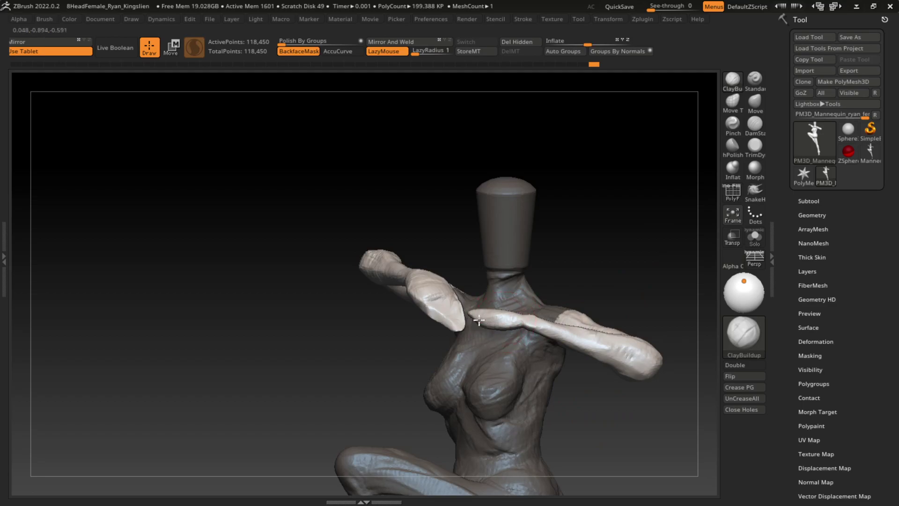
Build up clay along the unmasked forearm and smooth the hand area
drag(481, 322, 534, 322)
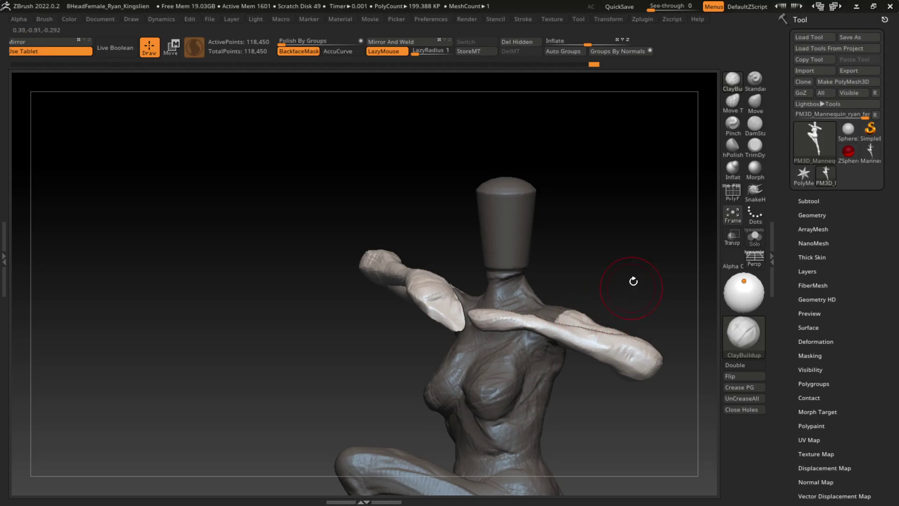
mouse_move(683, 192)
mouse_down()
mouse_move(500, 339)
mouse_move(501, 317)
mouse_move(501, 361)
mouse_move(504, 345)
mouse_move(510, 368)
mouse_move(504, 323)
mouse_move(527, 398)
mouse_move(686, 166)
mouse_move(684, 209)
mouse_move(613, 316)
mouse_up()
drag(659, 261, 622, 196)
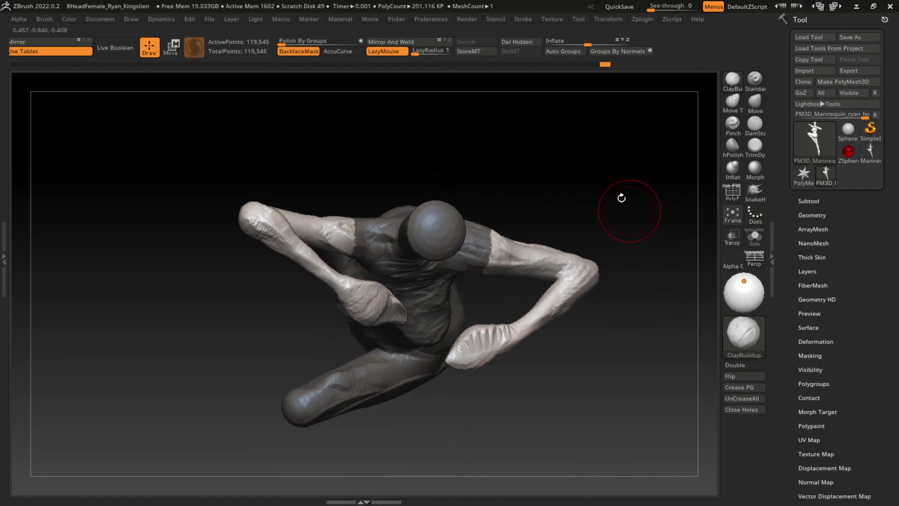
mouse_move(468, 349)
shift+mouse_down()
mouse_move(520, 370)
mouse_move(634, 176)
shift+mouse_up()
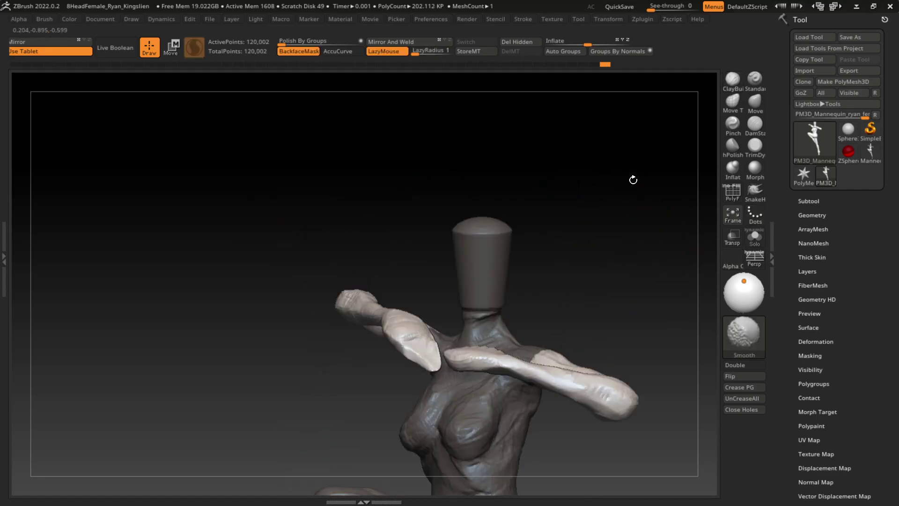
Pull finger shapes out of the hand on the chest with SnakeHook
click(755, 191)
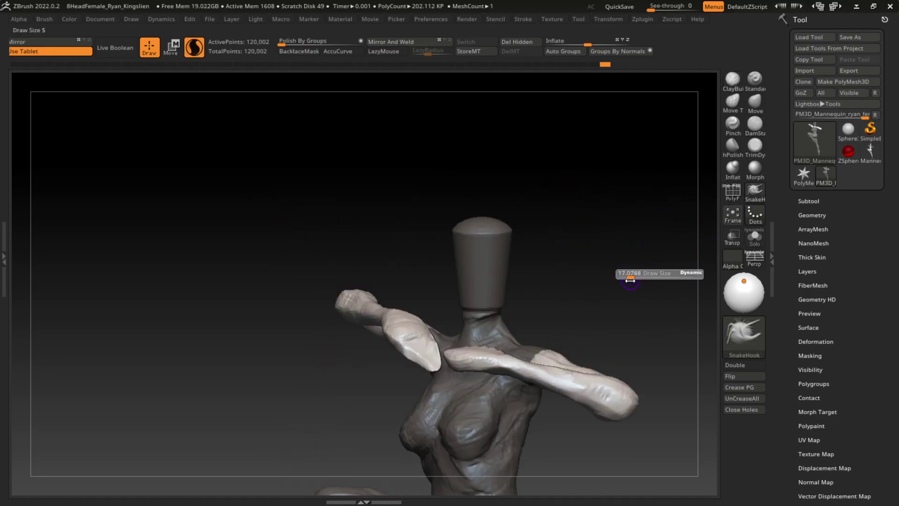
mouse_move(648, 230)
mouse_down()
mouse_move(660, 304)
mouse_move(480, 334)
mouse_up()
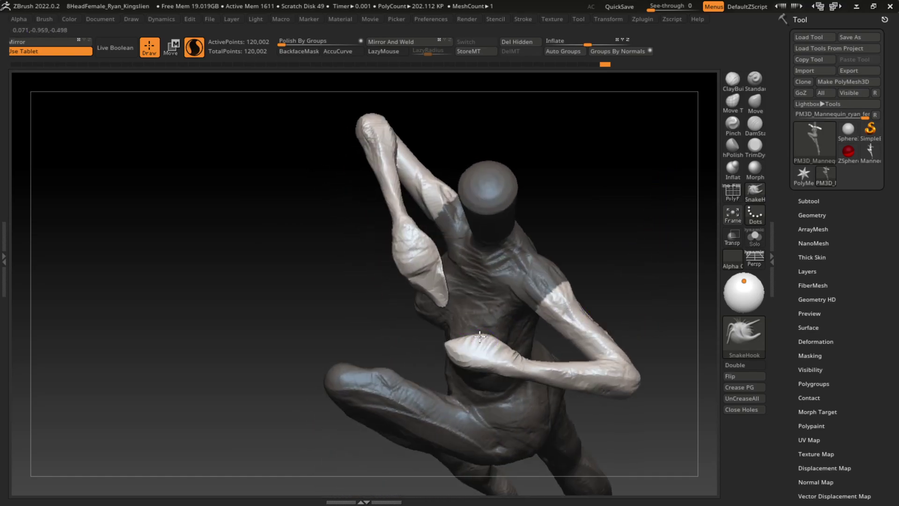
mouse_move(618, 247)
mouse_down()
mouse_move(487, 324)
mouse_move(445, 323)
mouse_up()
mouse_move(616, 273)
mouse_down()
mouse_move(622, 195)
mouse_move(613, 220)
mouse_up()
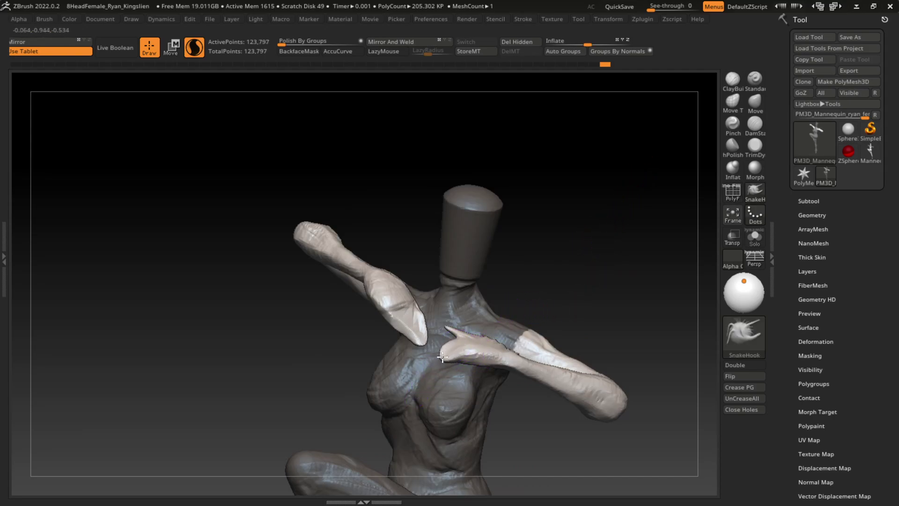
drag(452, 364, 443, 352)
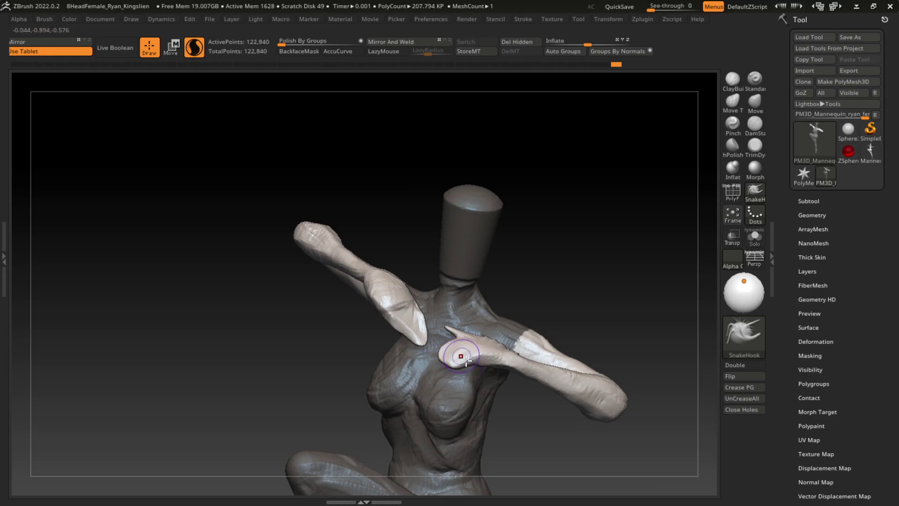
drag(624, 281, 464, 367)
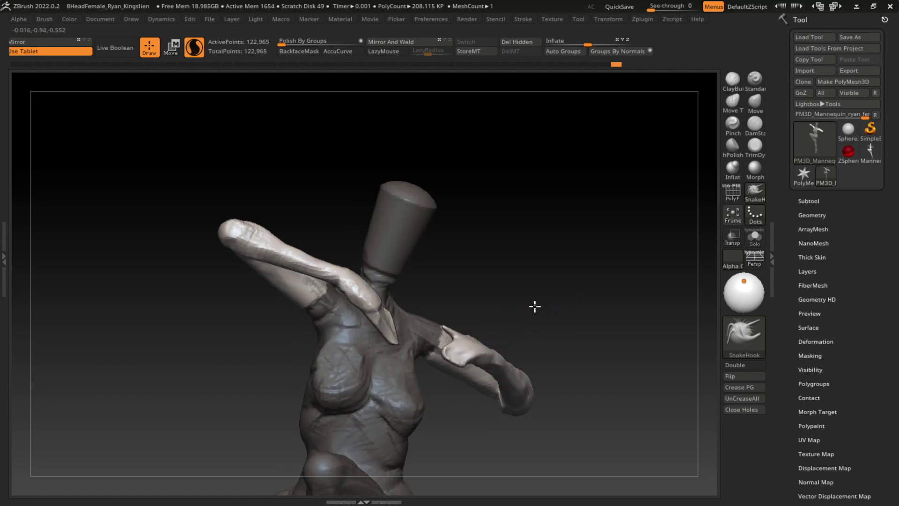
drag(534, 305, 566, 262)
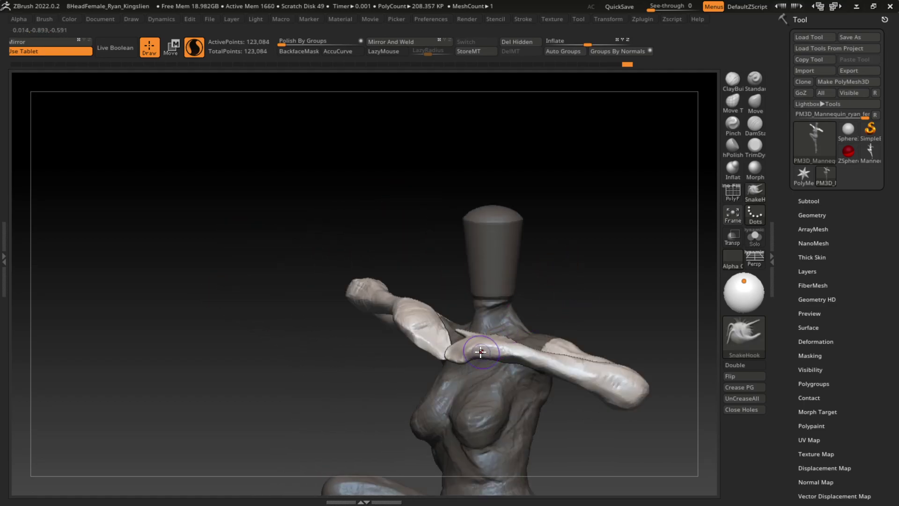
drag(477, 346, 478, 352)
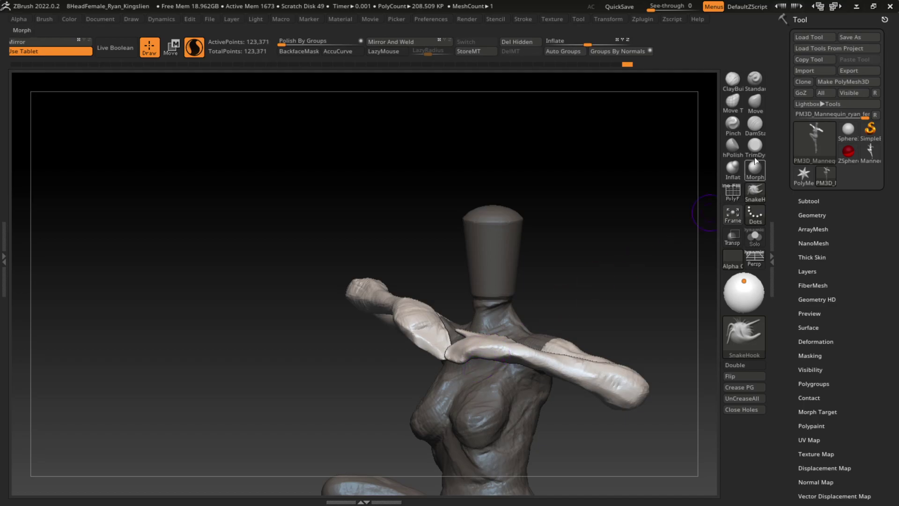
Flatten planes on the crossed forearm with TrimDynamic
click(754, 145)
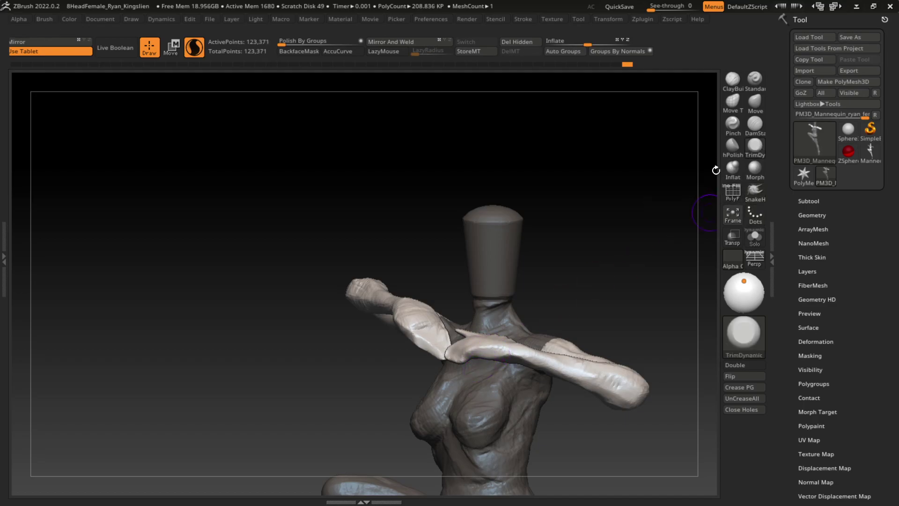
drag(485, 340, 463, 350)
drag(483, 360, 485, 359)
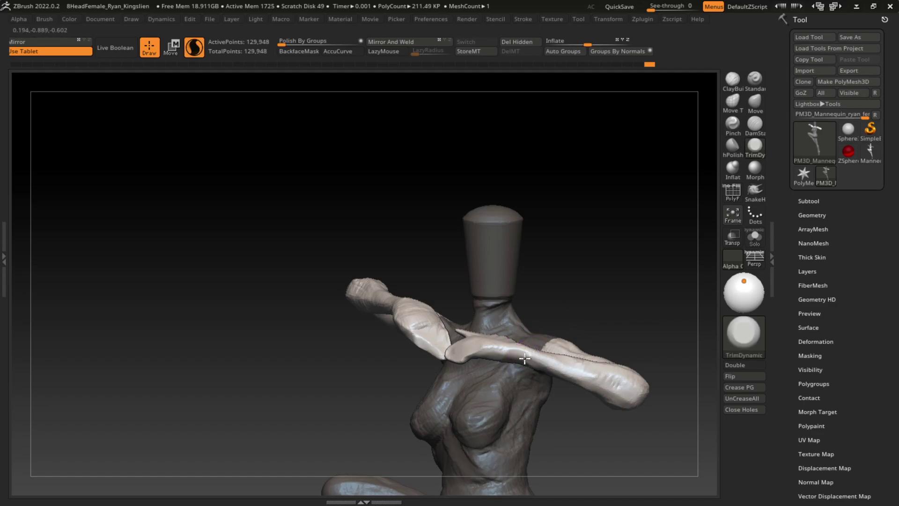
key(b)
key(c)
key(b)
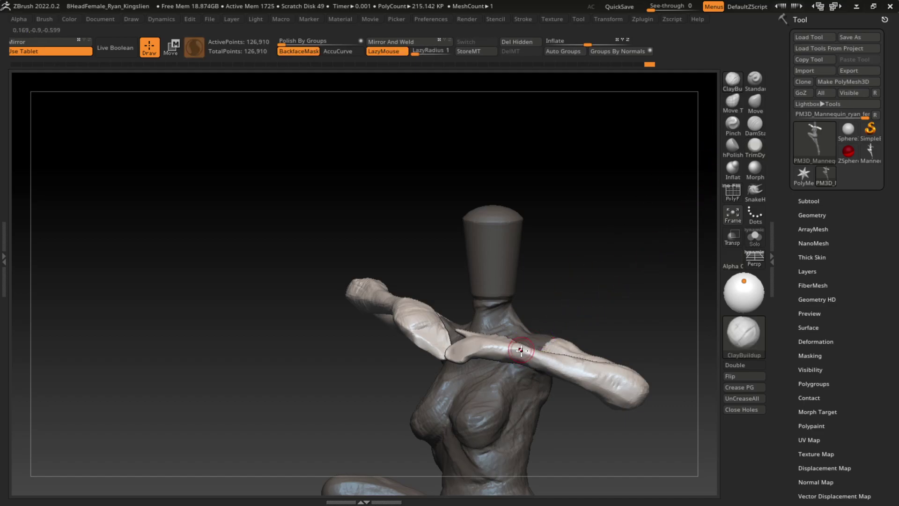
drag(573, 296, 529, 347)
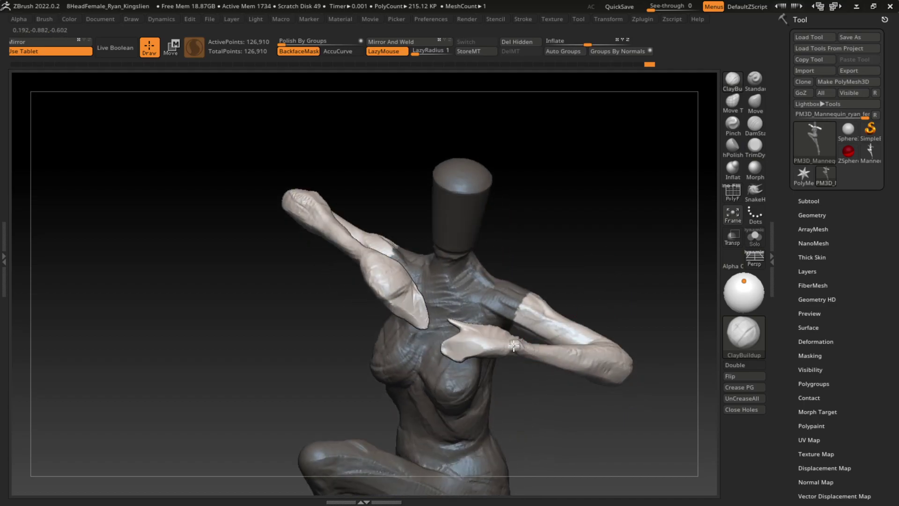
drag(653, 219, 642, 279)
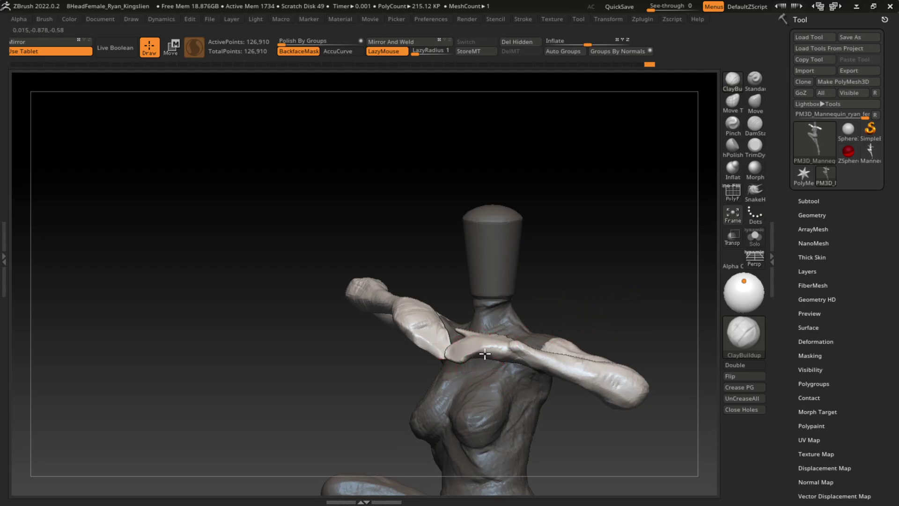
mouse_move(484, 357)
mouse_down()
mouse_move(487, 368)
mouse_move(642, 289)
mouse_move(582, 315)
mouse_up()
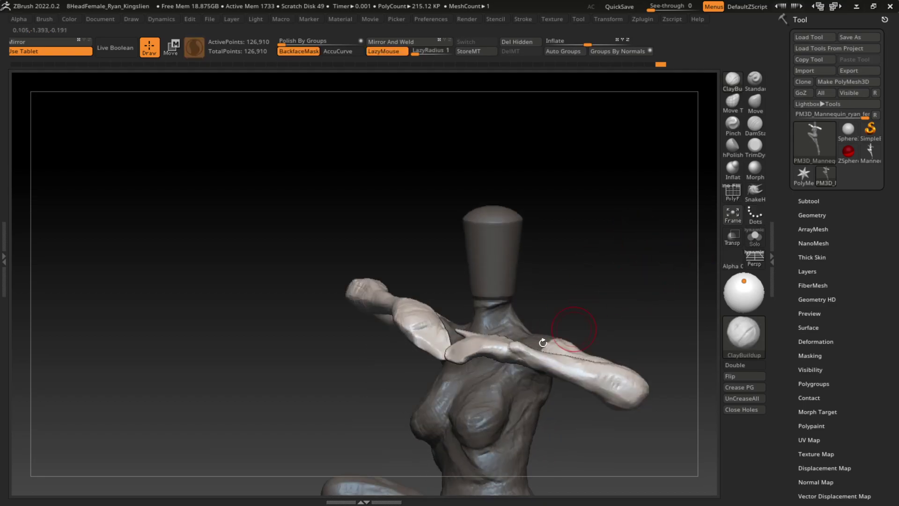
Nudge the forearm with Move, then carve grooves on the upper arm with DamStandard
click(755, 102)
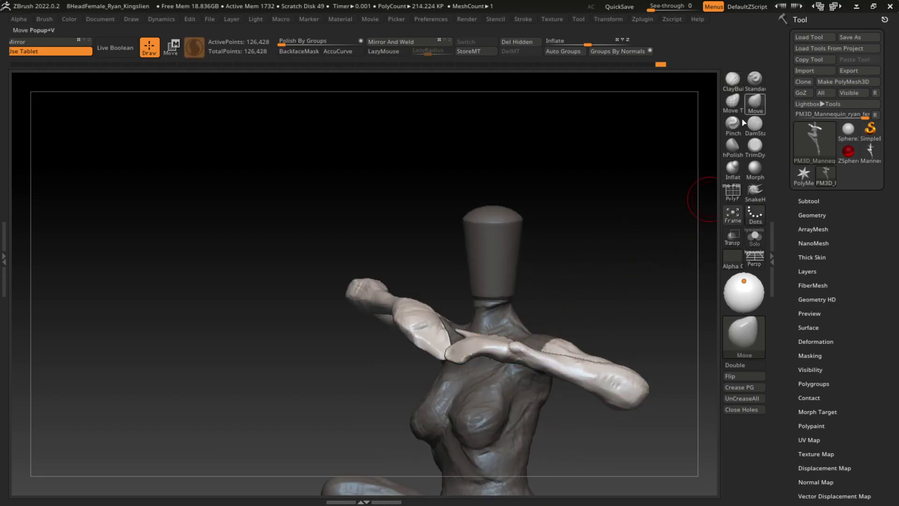
drag(471, 360, 466, 361)
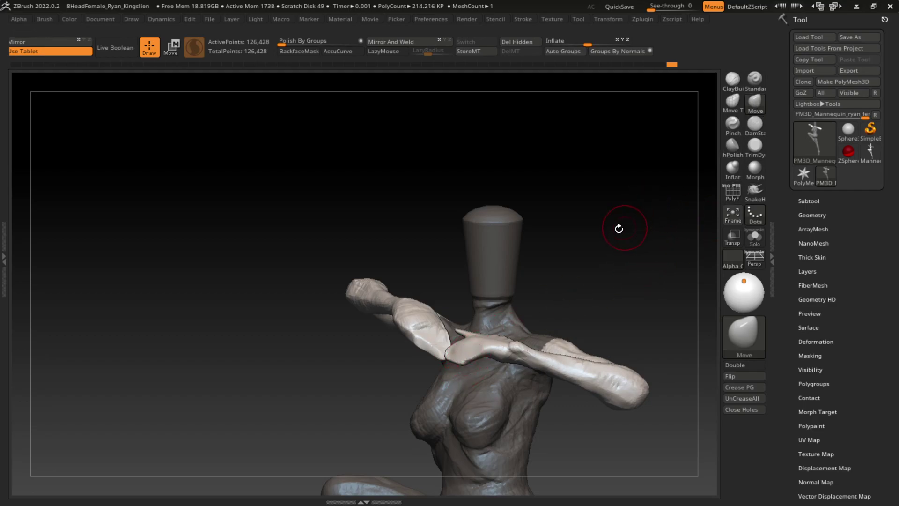
click(755, 124)
mouse_move(414, 325)
mouse_down()
mouse_move(440, 333)
mouse_move(421, 339)
mouse_move(427, 348)
mouse_up()
mouse_move(543, 261)
mouse_down()
mouse_move(578, 305)
mouse_move(438, 330)
mouse_move(458, 361)
mouse_up()
drag(611, 283, 598, 210)
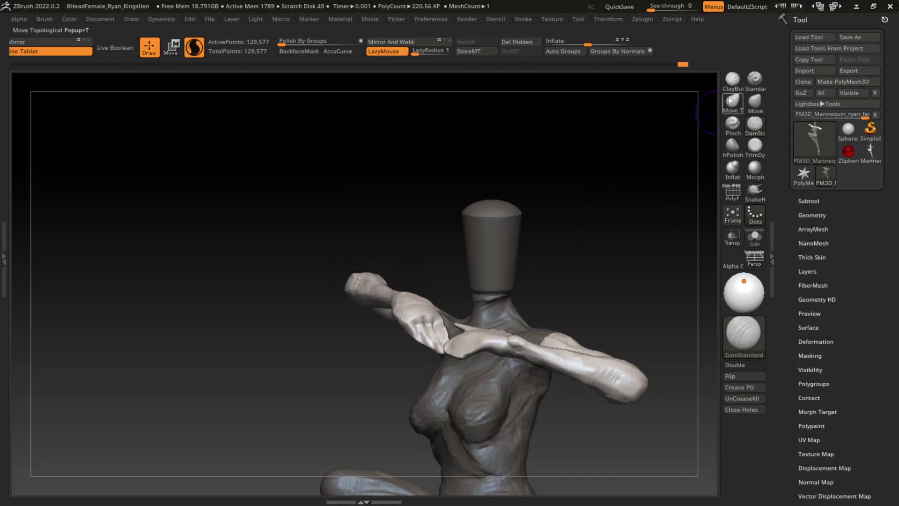
Build clay on the raised forearm with ClayBuildup, undoing the last stroke
click(733, 80)
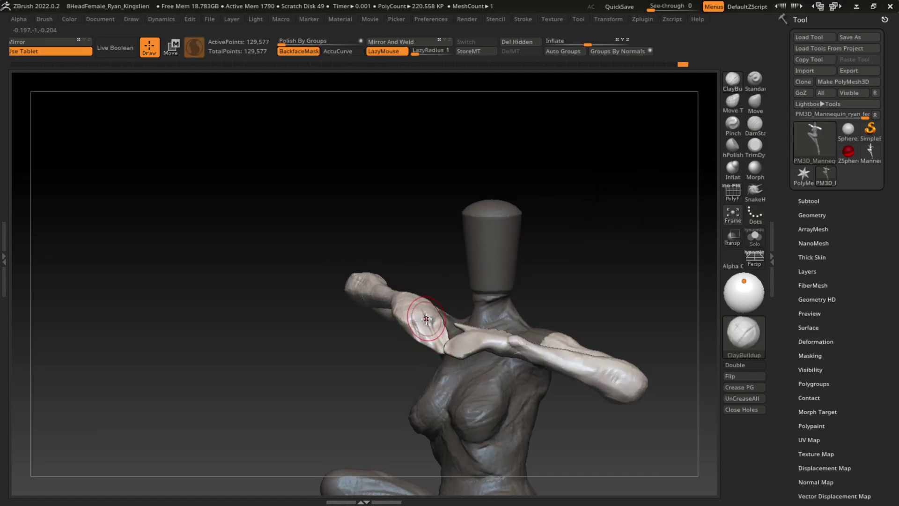
mouse_move(427, 320)
mouse_down()
mouse_move(416, 306)
mouse_move(429, 314)
mouse_up()
key(ctrl+z)
key(ctrl+z)
key(ctrl+z)
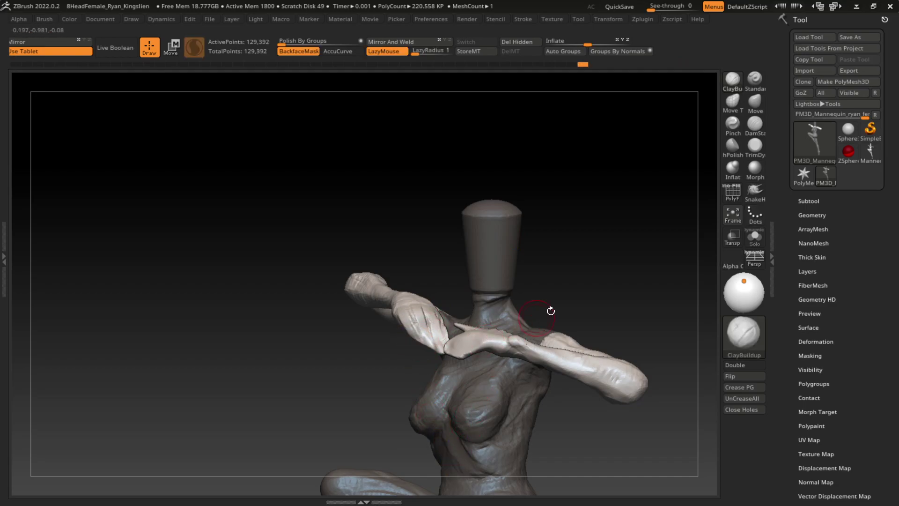
Carve finger separations into the hand crossed over the chest with DamStandard
key(b)
key(d)
key(s)
mouse_move(635, 206)
mouse_down()
mouse_move(634, 241)
mouse_move(608, 290)
mouse_up()
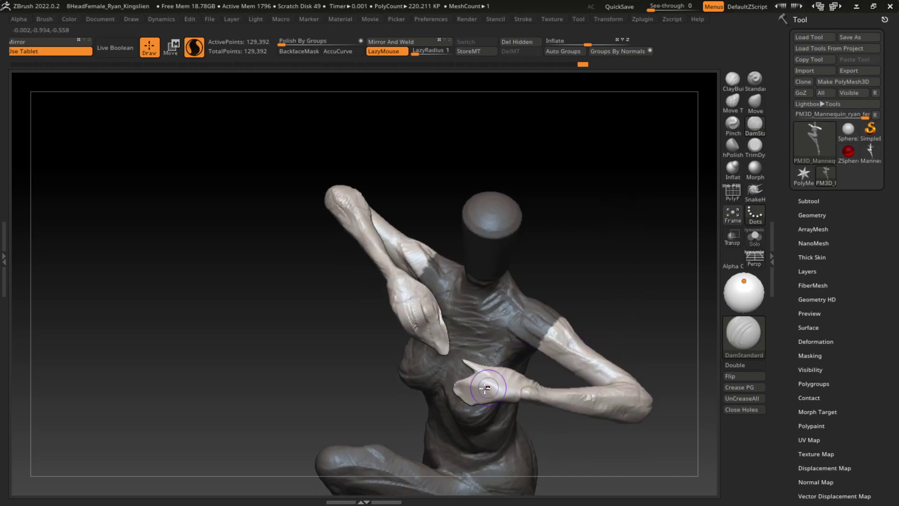
mouse_move(471, 385)
mouse_down()
mouse_move(466, 377)
mouse_move(496, 381)
mouse_move(475, 393)
mouse_move(492, 392)
mouse_up()
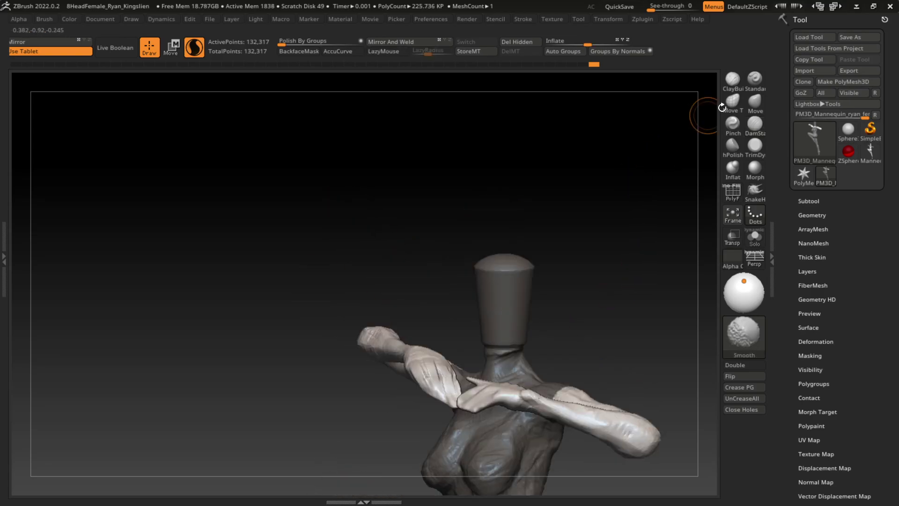
click(474, 408)
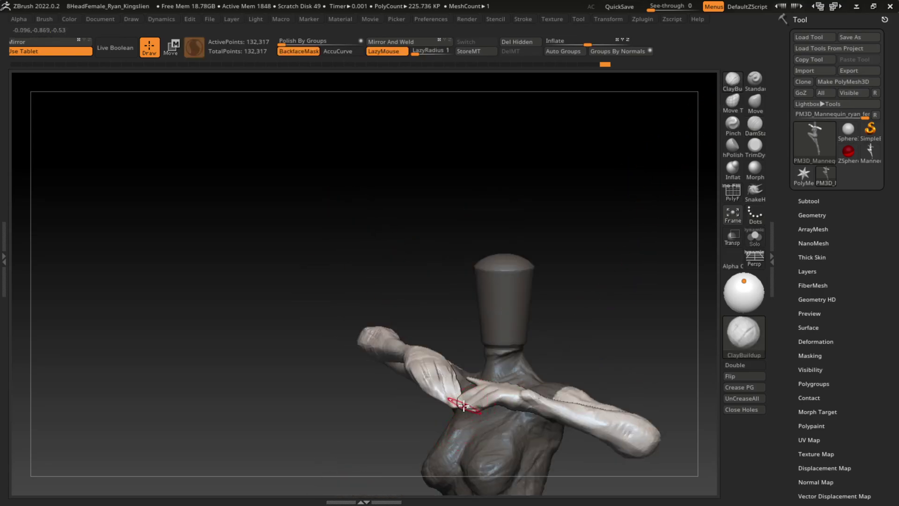
Refine the left hand with another DamStandard stroke from a new angle
drag(586, 314, 613, 335)
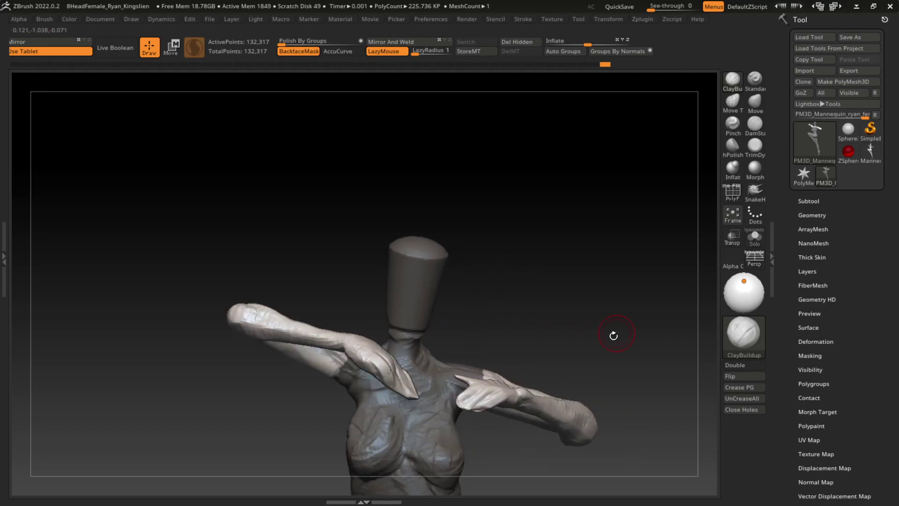
key(b)
key(d)
key(s)
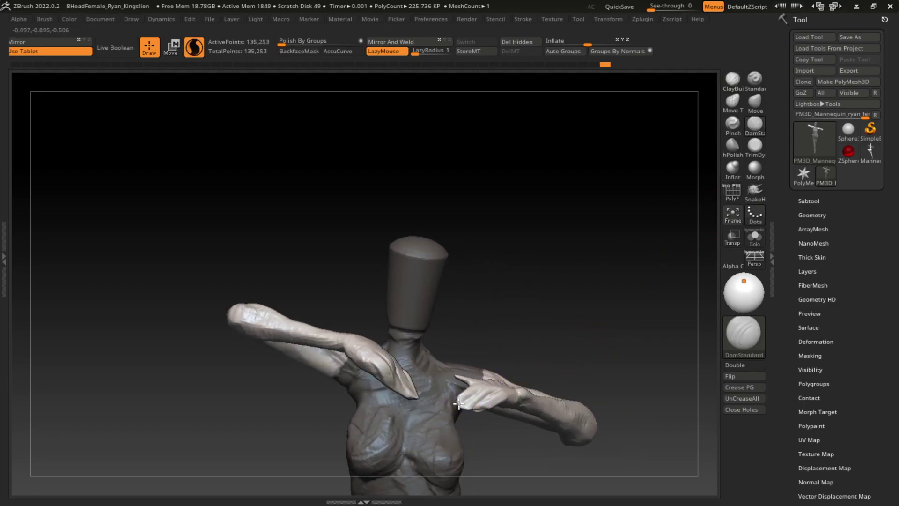
drag(539, 337, 590, 324)
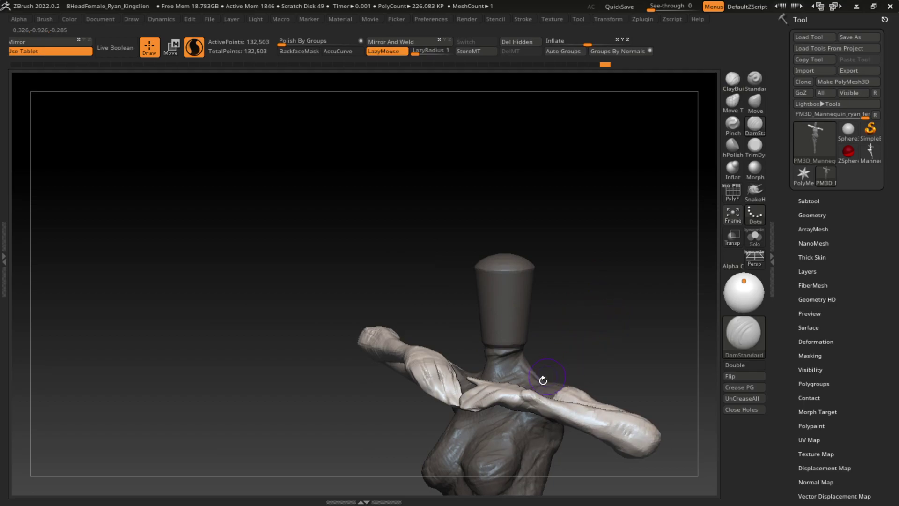
mouse_move(447, 397)
mouse_down()
mouse_move(439, 397)
mouse_move(518, 397)
mouse_move(582, 336)
mouse_move(600, 293)
mouse_move(692, 249)
mouse_up()
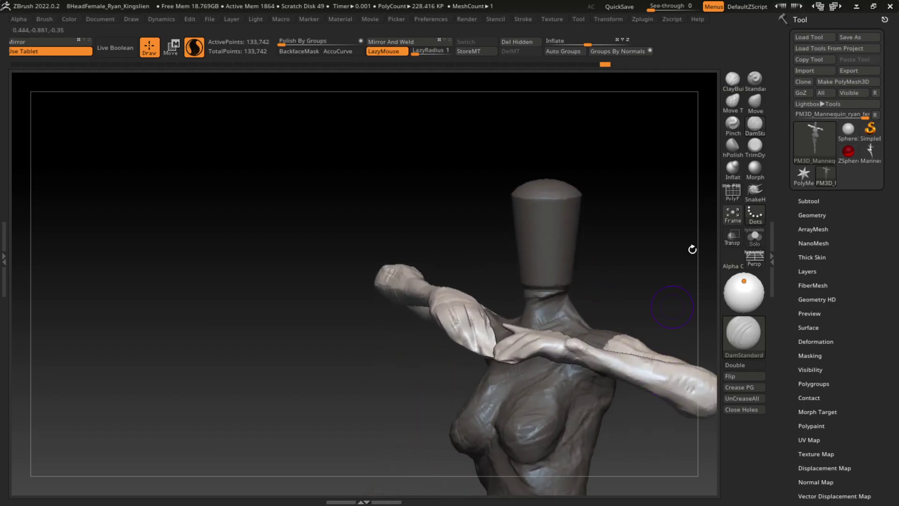
Build up clay on the forearm near the shoulder, then view the upright crossed-arm pose
key(b)
key(c)
key(b)
mouse_move(560, 362)
mouse_down()
mouse_move(568, 346)
mouse_move(584, 345)
mouse_move(567, 340)
mouse_up()
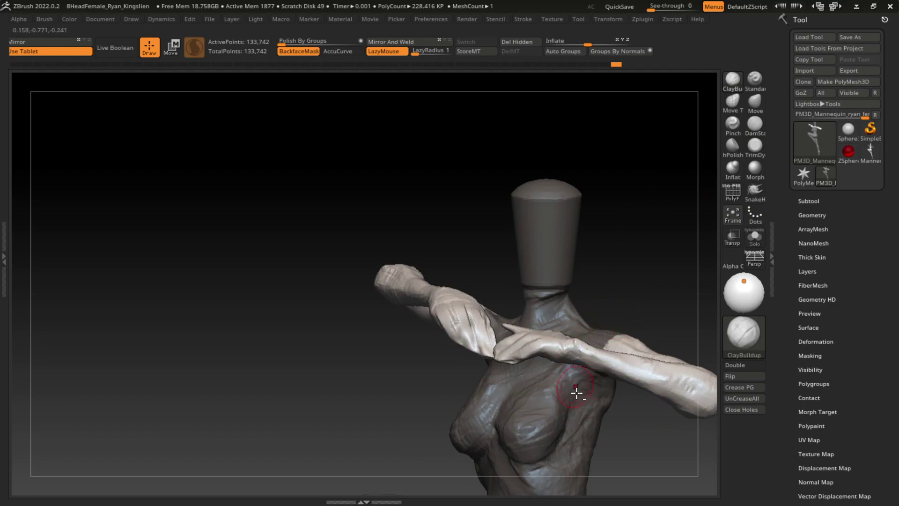
mouse_move(626, 262)
mouse_down()
mouse_move(648, 278)
mouse_move(648, 316)
mouse_up()
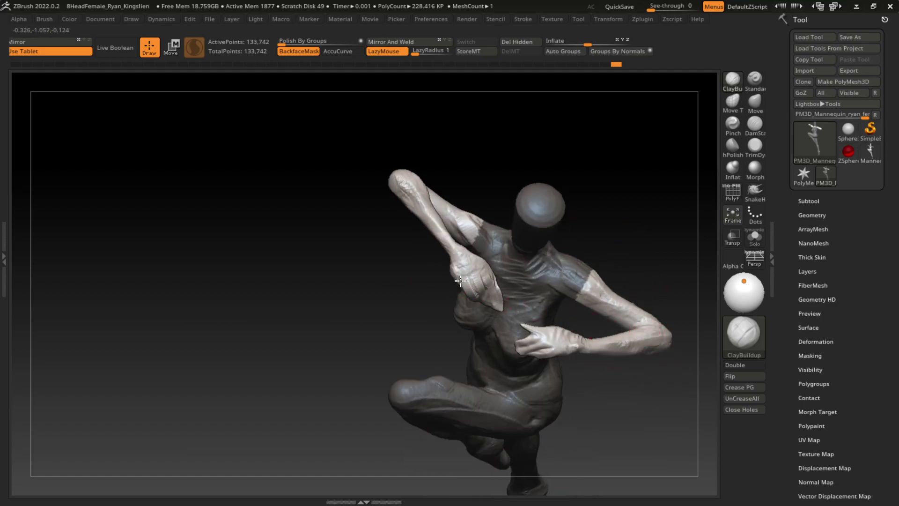
mouse_move(634, 161)
mouse_down()
mouse_move(680, 273)
mouse_move(640, 227)
mouse_move(628, 247)
mouse_move(658, 260)
mouse_up()
Build up clay on the abdomen and waist, checking the pose from side and front
key(s)
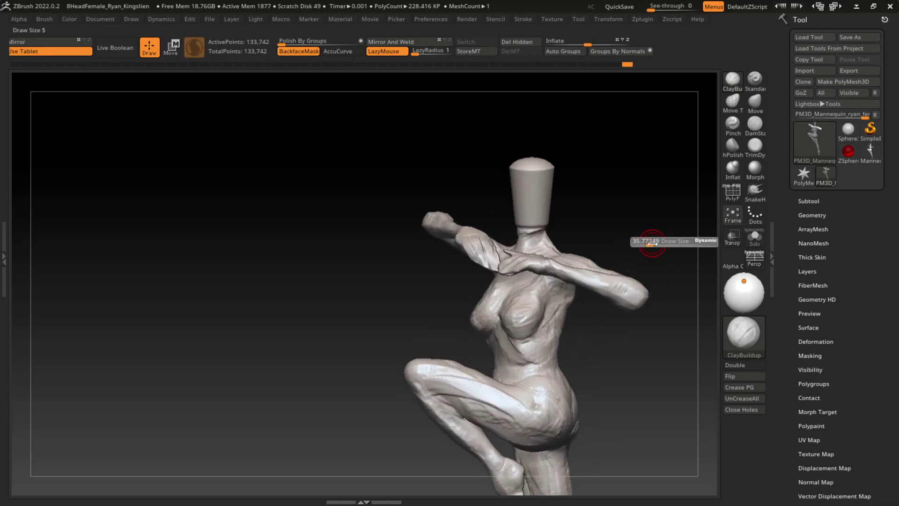
drag(614, 226, 495, 245)
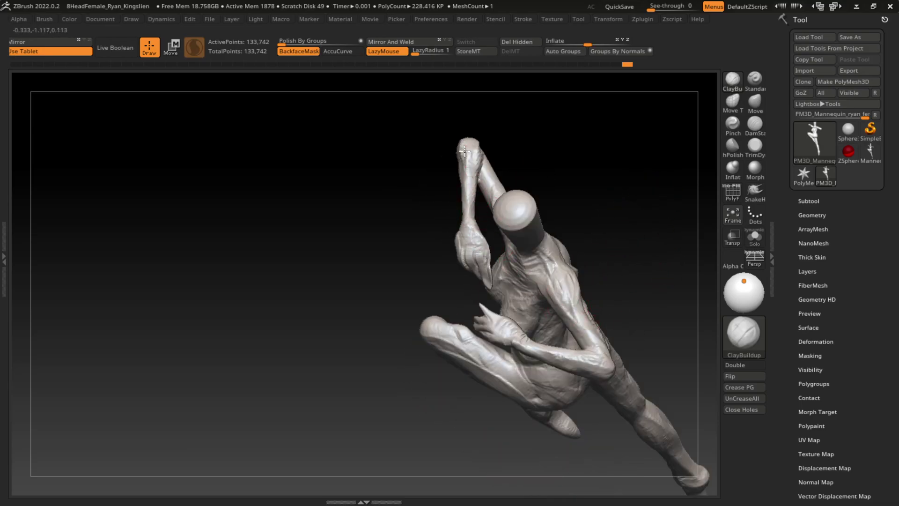
drag(466, 197, 648, 177)
mouse_move(670, 231)
mouse_down()
mouse_move(582, 263)
mouse_move(582, 296)
mouse_up()
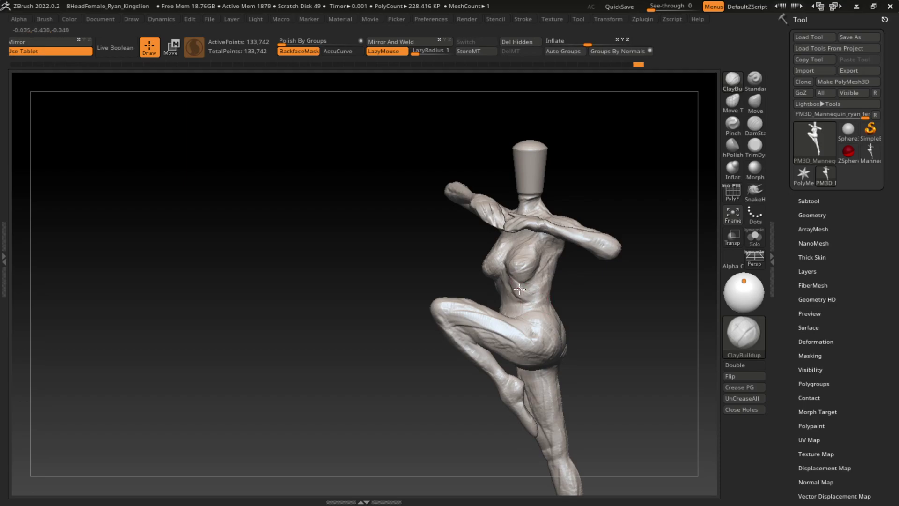
mouse_move(514, 297)
mouse_down()
mouse_move(541, 312)
mouse_move(518, 298)
mouse_move(567, 290)
mouse_up()
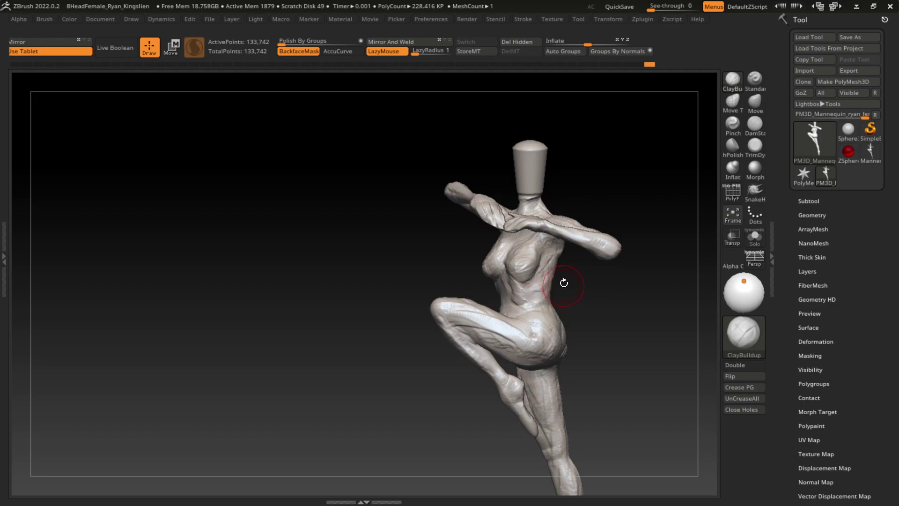
drag(627, 291, 546, 275)
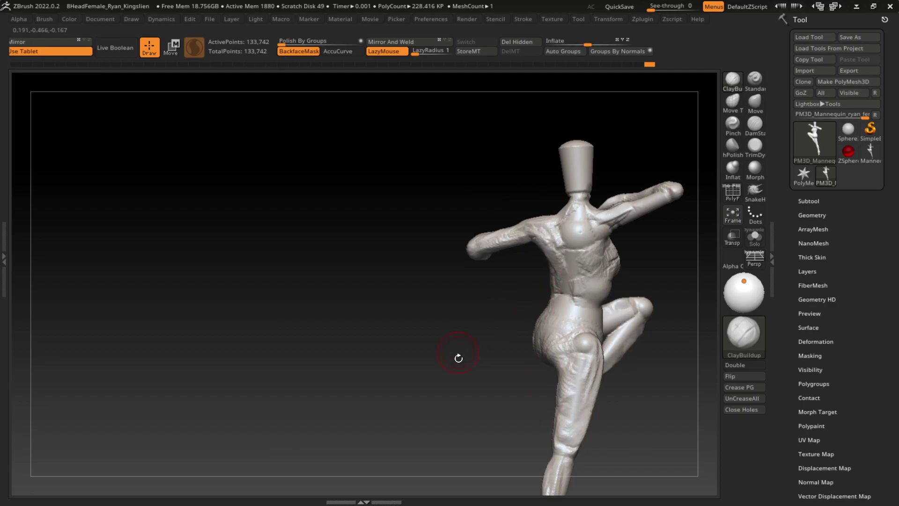
mouse_move(460, 357)
mouse_down()
mouse_move(652, 351)
mouse_move(626, 357)
mouse_up()
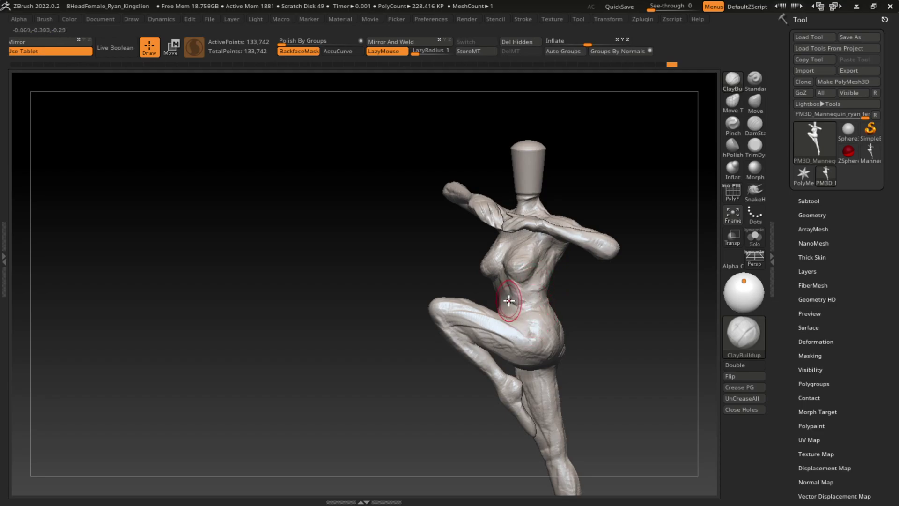
Define abdomen and ribcage grooves with DamStandard from several angles, then reselect ClayBuildup
click(755, 124)
drag(620, 279, 676, 321)
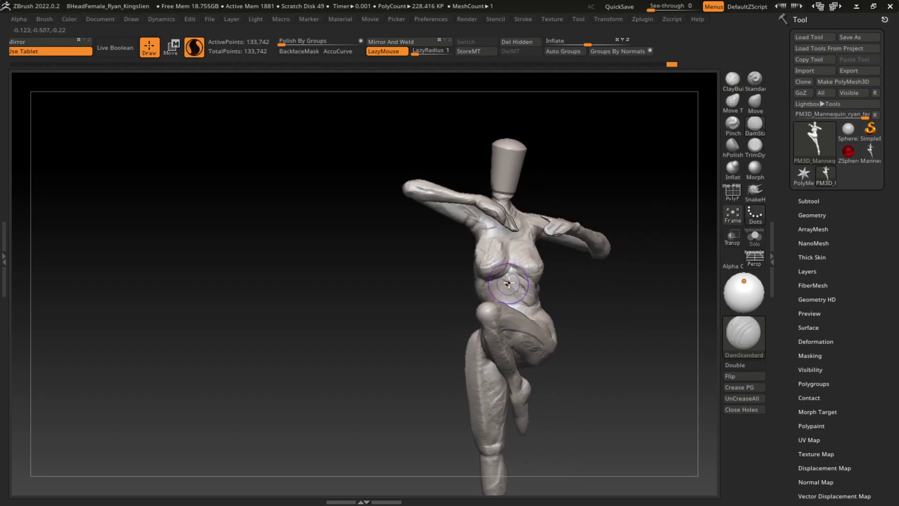
drag(510, 304, 546, 311)
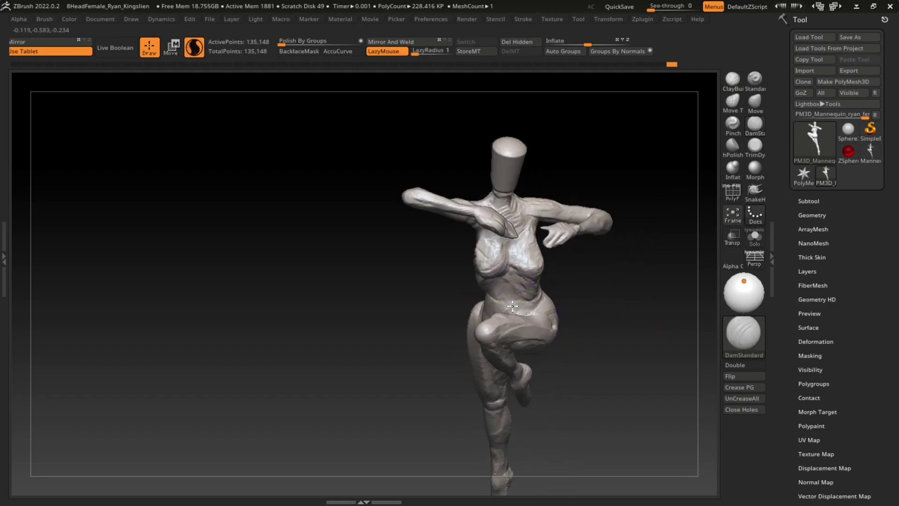
drag(513, 306, 492, 301)
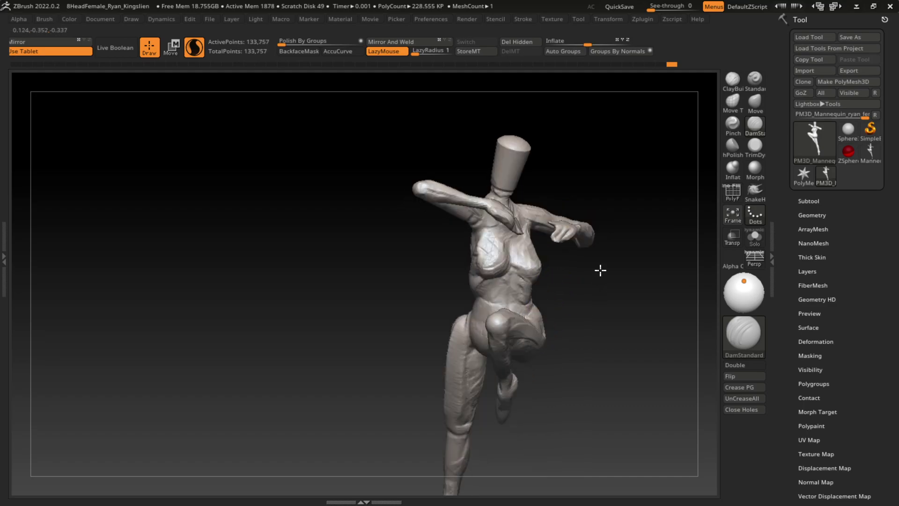
click(732, 80)
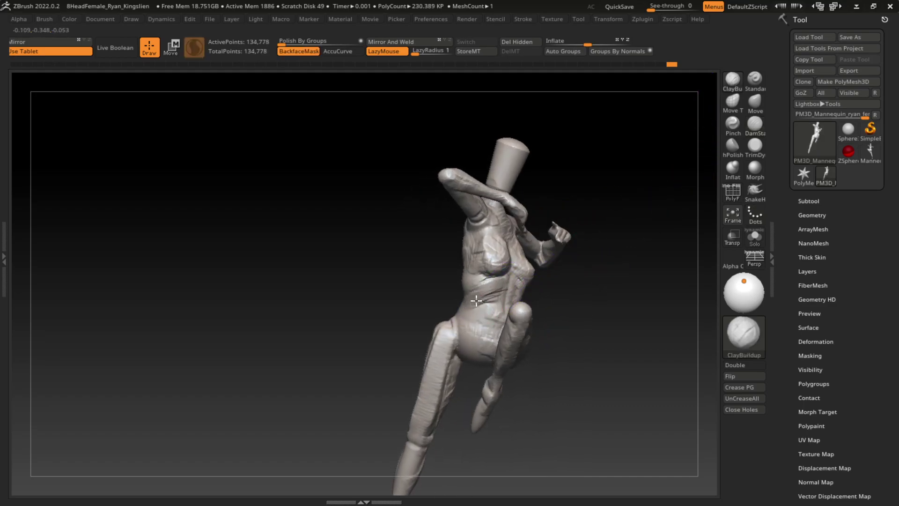
mouse_move(626, 294)
mouse_down()
mouse_move(611, 302)
mouse_move(640, 297)
mouse_up()
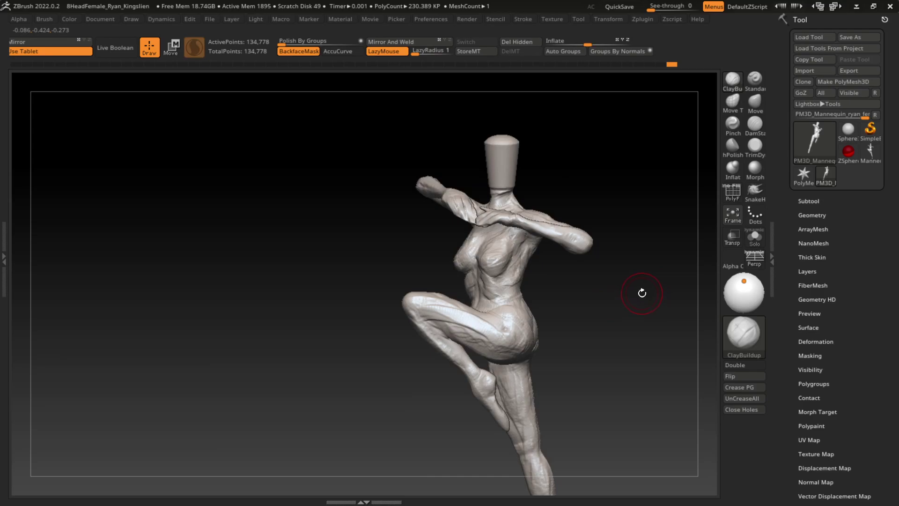
Append a Sphere3D subtool, scale it down and move it onto the head, then Solo it
click(810, 201)
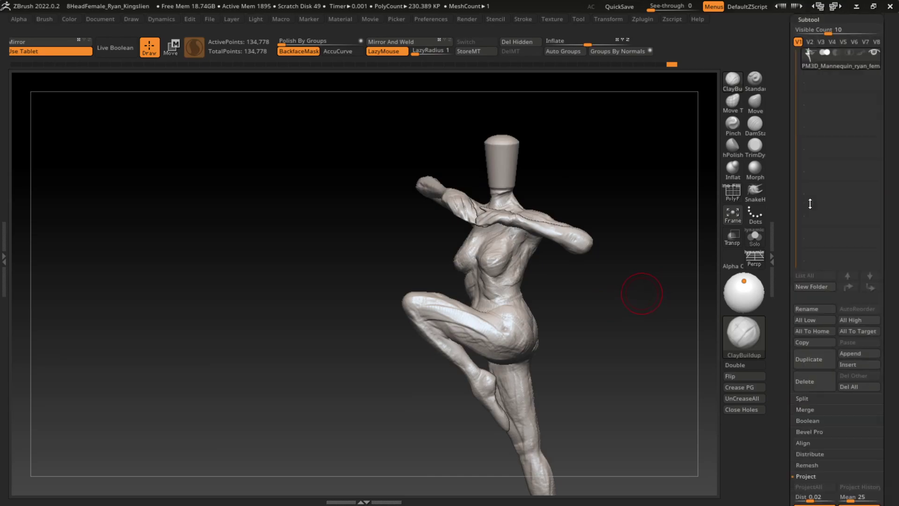
click(850, 352)
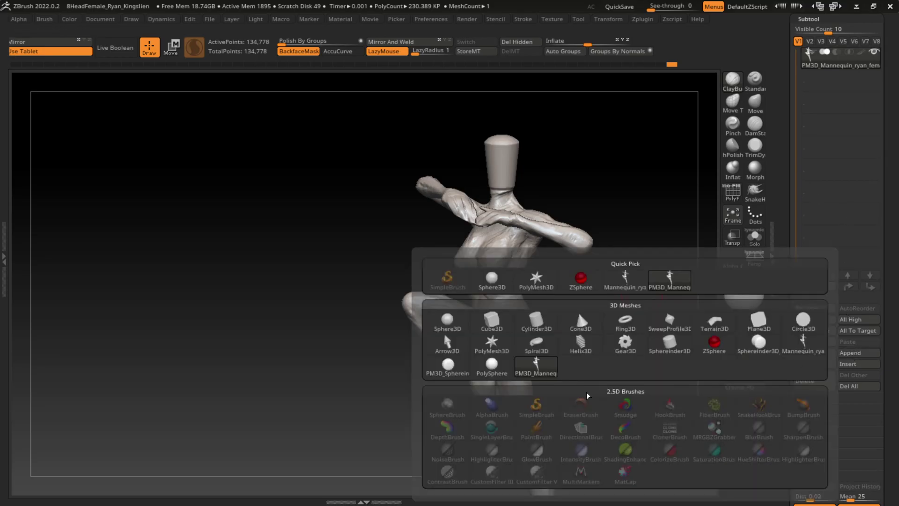
click(447, 366)
key(w)
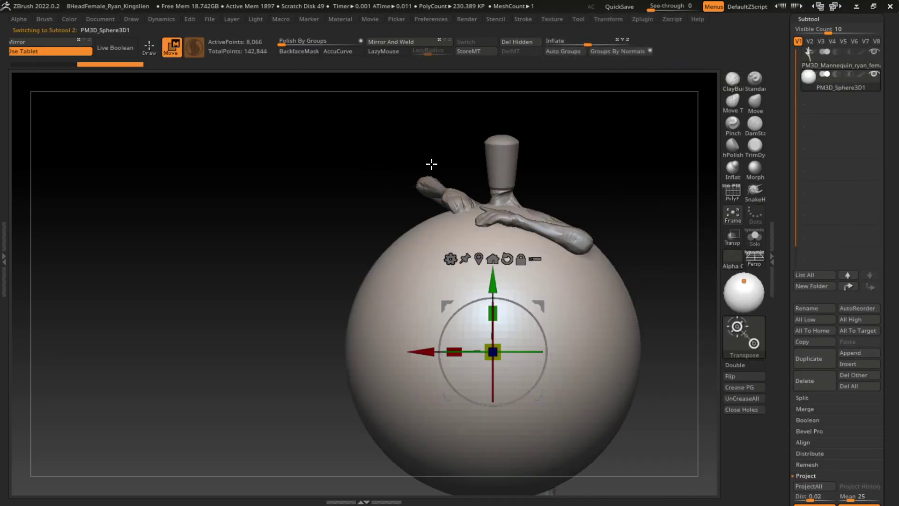
drag(493, 352, 493, 421)
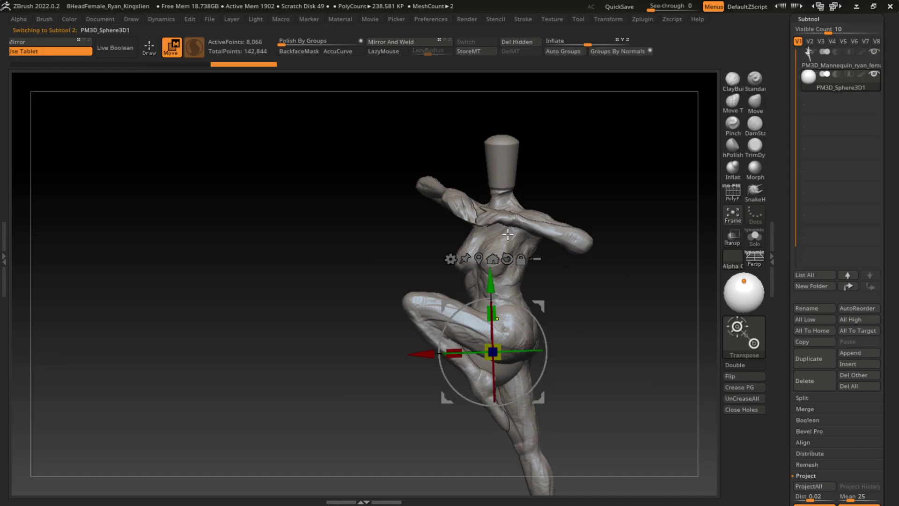
drag(492, 352, 492, 165)
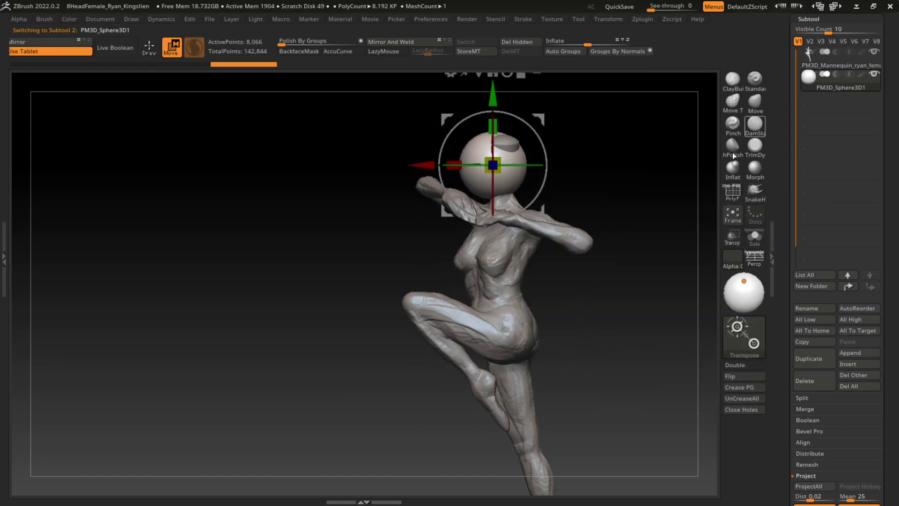
click(754, 237)
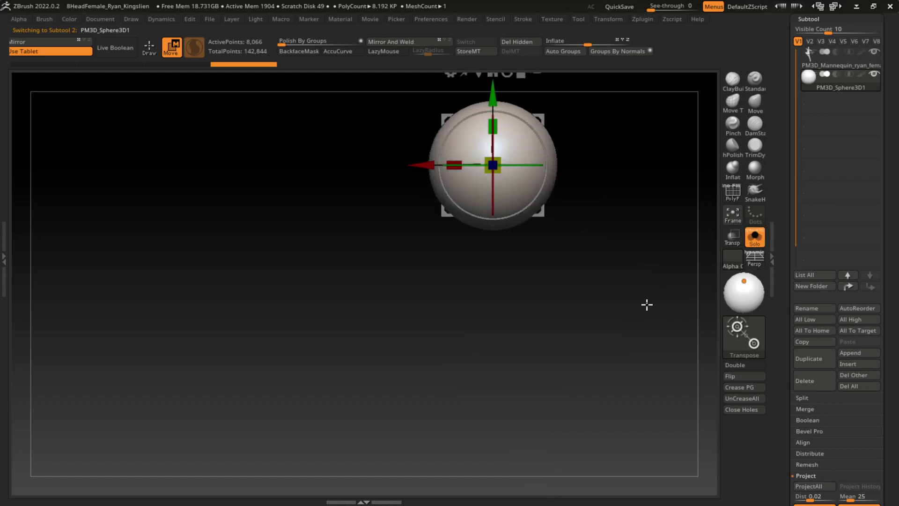
Pull the sphere into an egg shape with the Move brush
key(q)
click(755, 99)
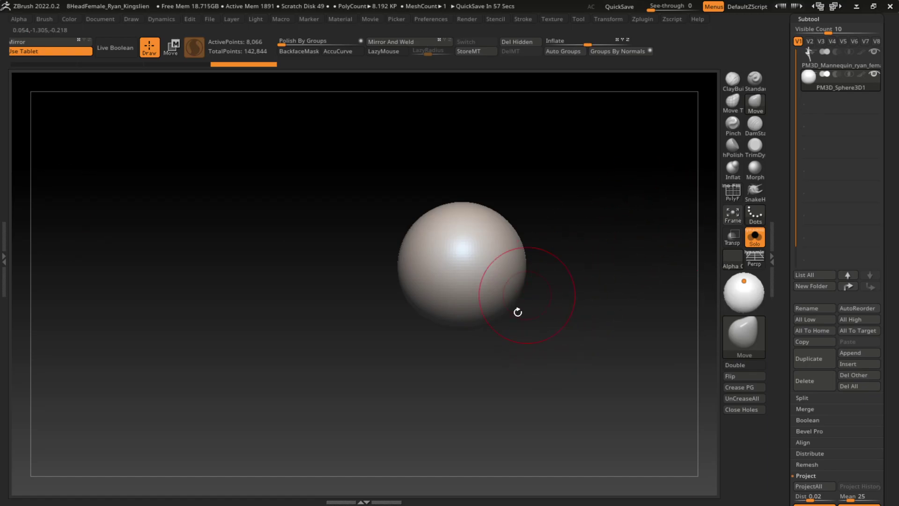
key(s)
drag(490, 307, 481, 363)
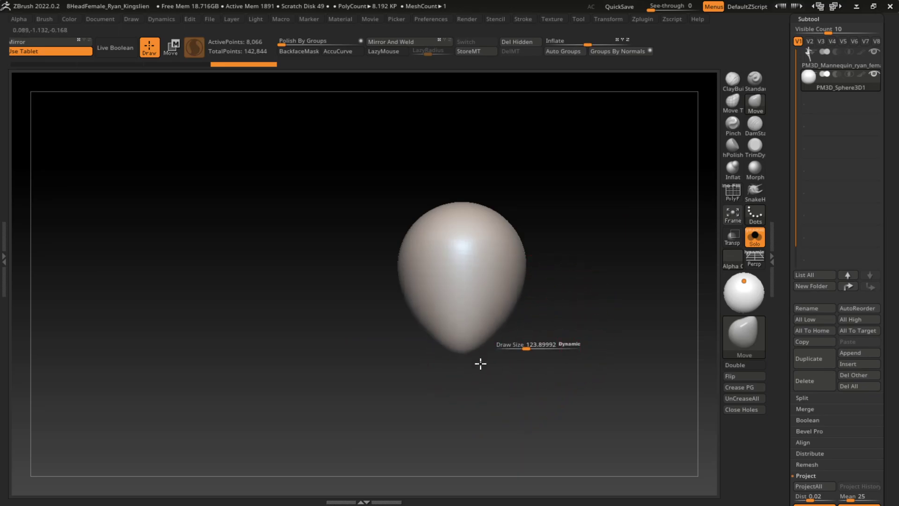
drag(518, 273, 504, 273)
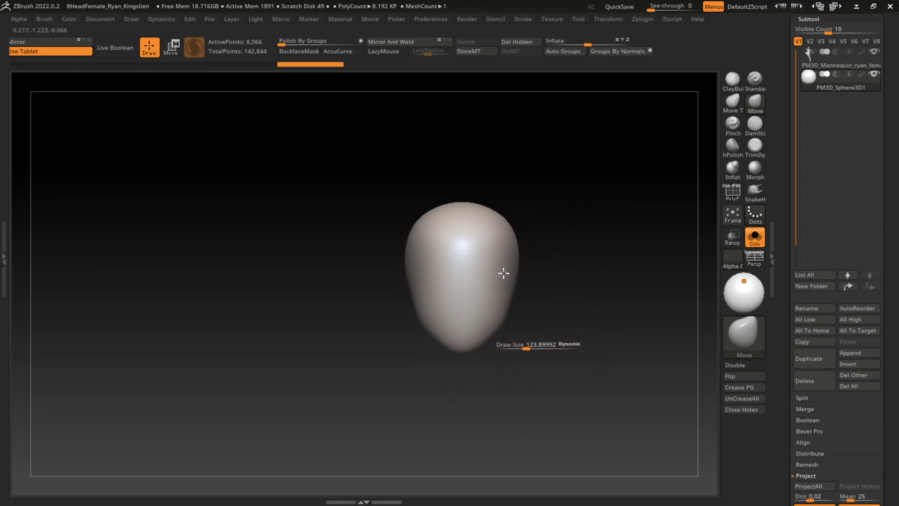
Carve mirrored eye-socket creases with DamStandard at Draw Size 30
click(757, 129)
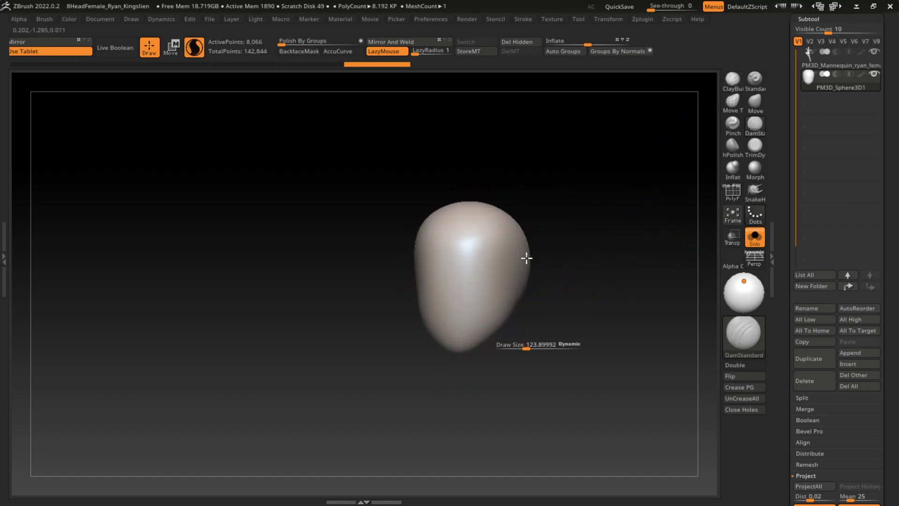
text(s30)
key(Return)
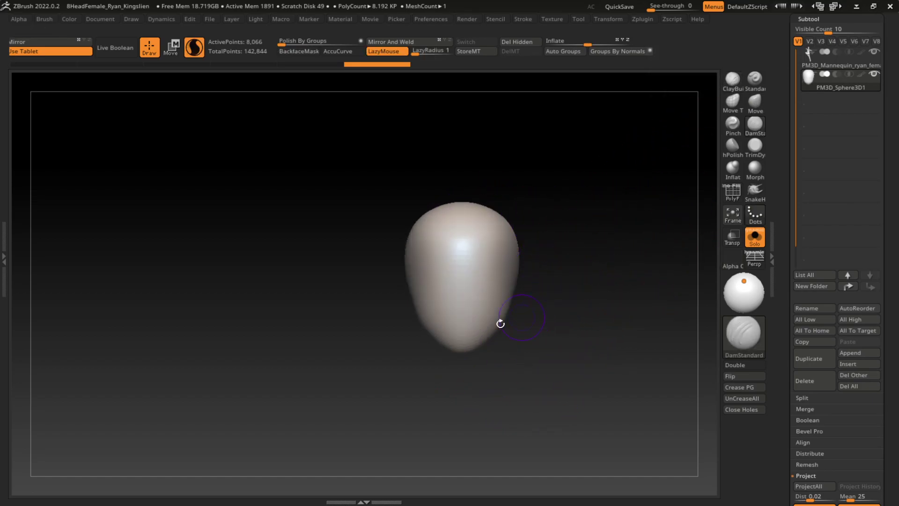
mouse_move(493, 252)
mouse_down()
mouse_move(470, 268)
mouse_move(479, 268)
mouse_move(473, 257)
mouse_move(505, 265)
mouse_move(464, 316)
mouse_up()
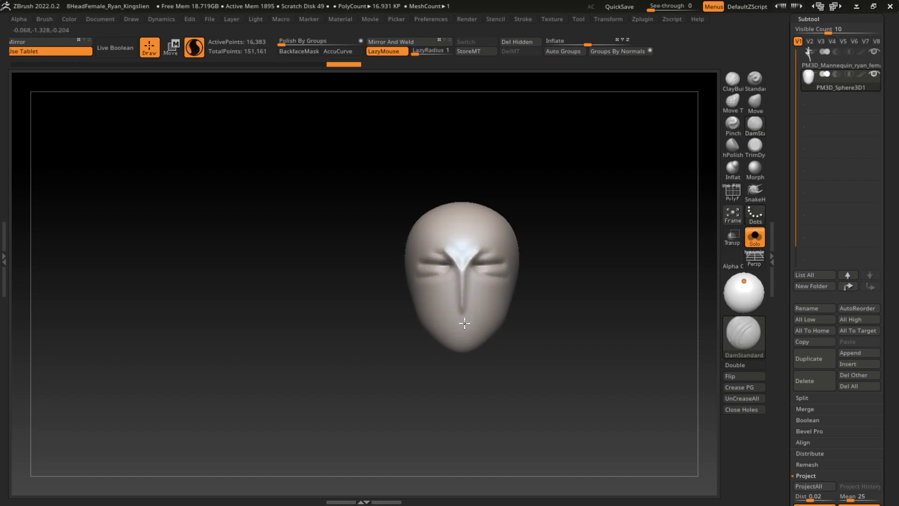
Sharpen the inner-brow crease and carve a nostril groove, adjusting with undo and redo
drag(455, 265, 471, 261)
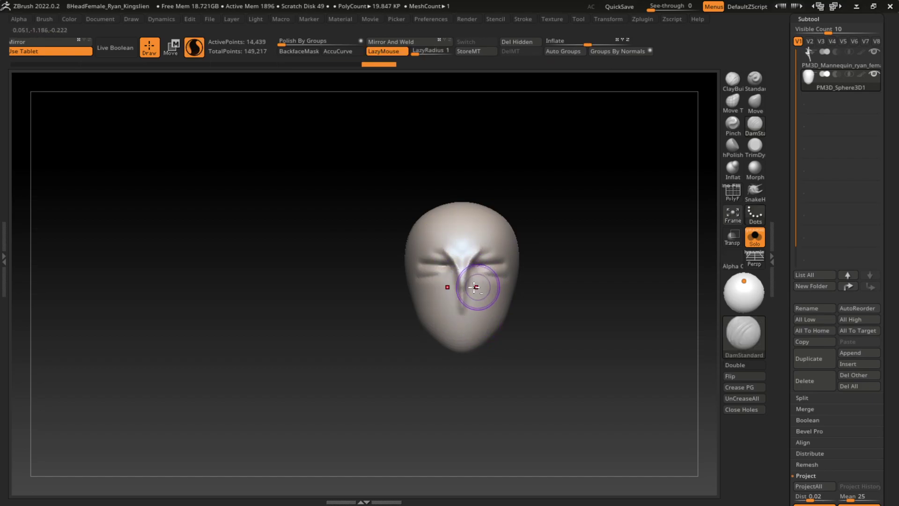
key(ctrl+shift+z)
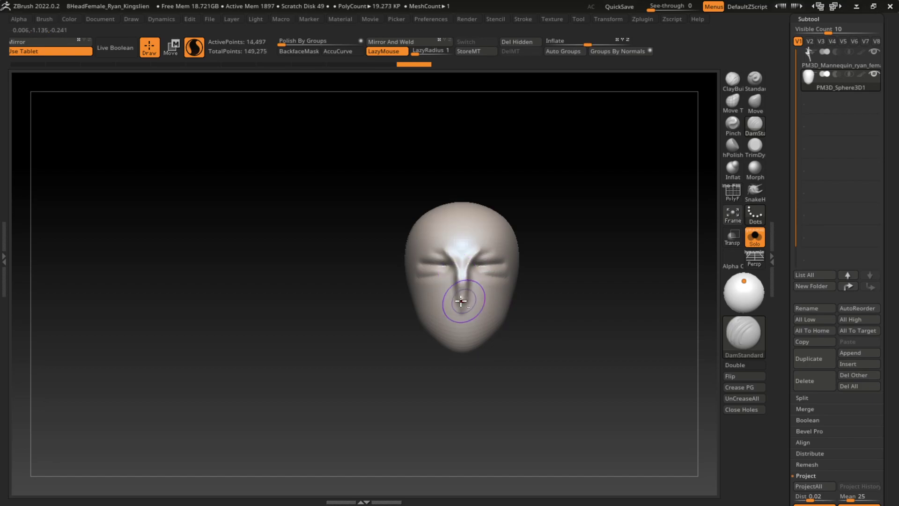
drag(460, 301, 475, 299)
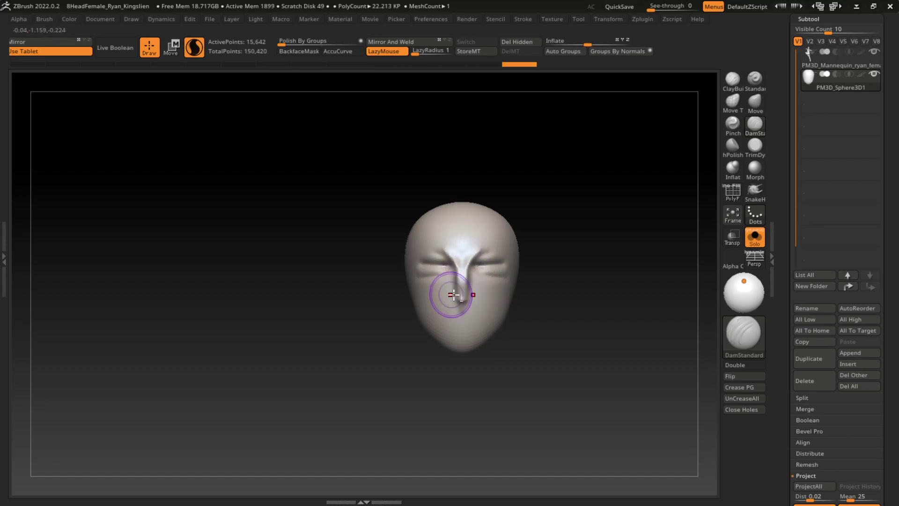
key(ctrl+shift+z)
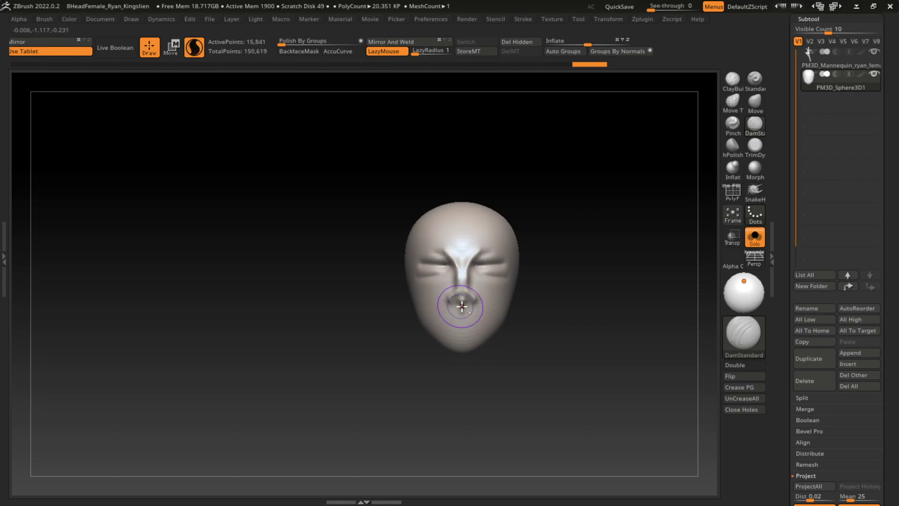
key(ctrl+shift+z)
key(ctrl+z)
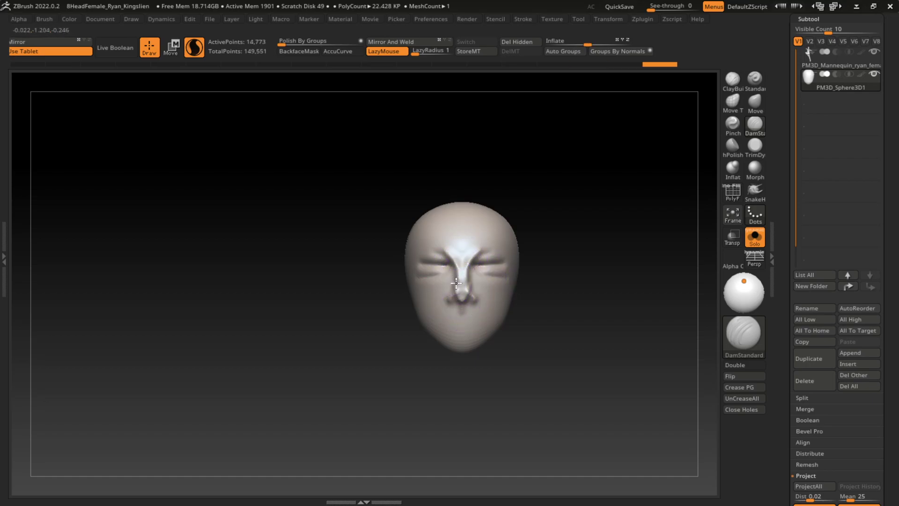
key(ctrl+z)
key(ctrl+z)
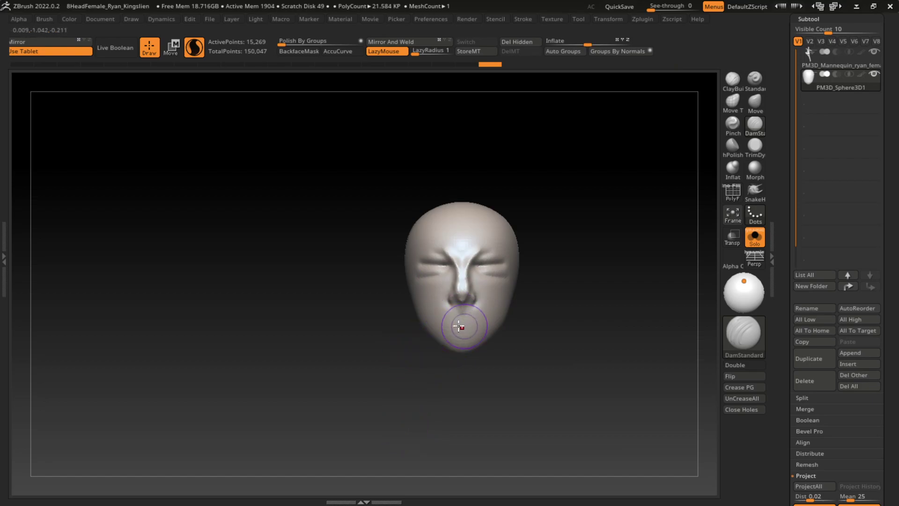
key(ctrl+shift+z)
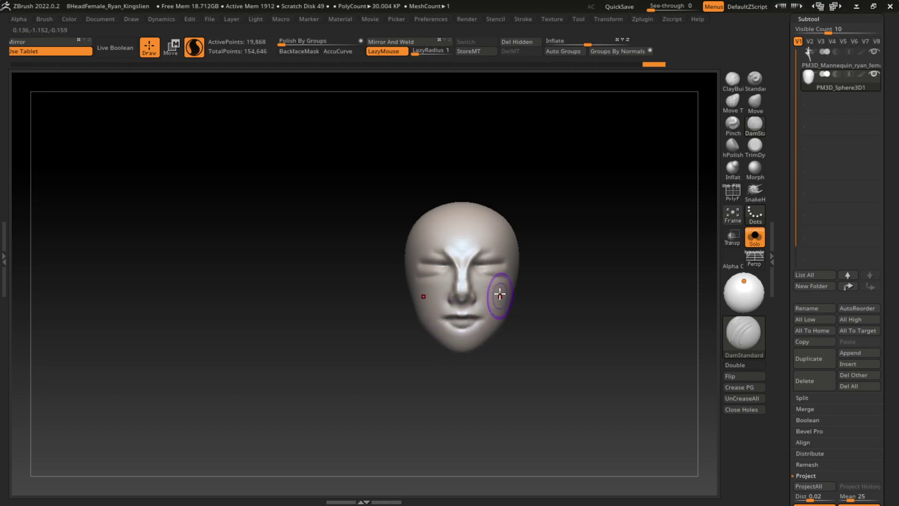
Shape the lips and carve creases beside the nose and around the eye
drag(476, 330, 474, 333)
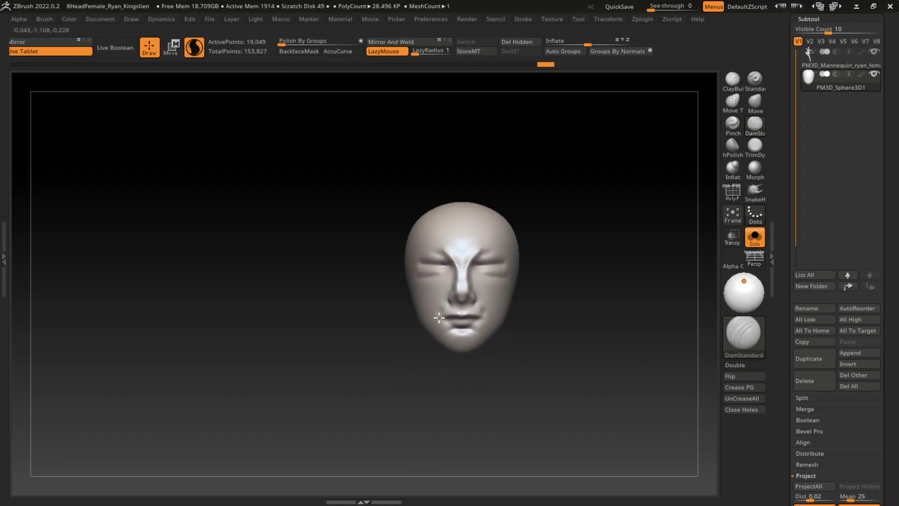
mouse_move(439, 317)
mouse_down()
mouse_move(450, 291)
mouse_move(442, 308)
mouse_up()
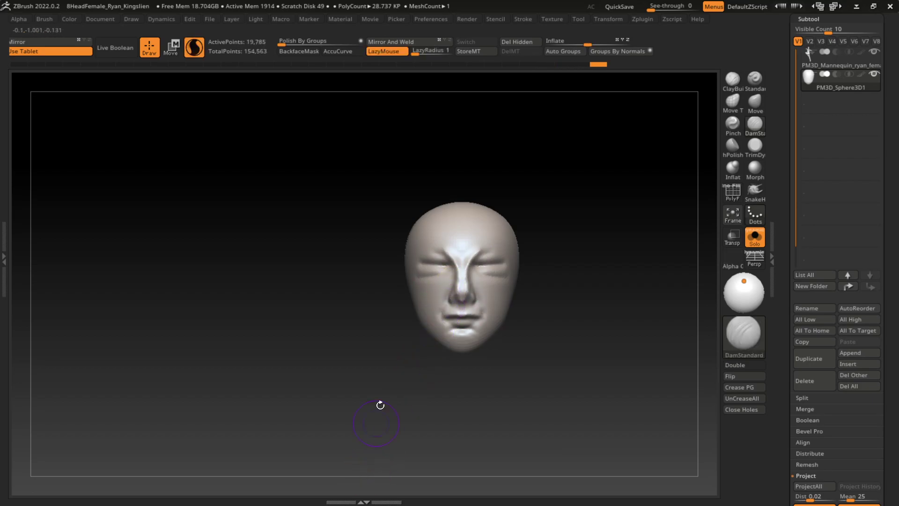
drag(421, 241, 433, 269)
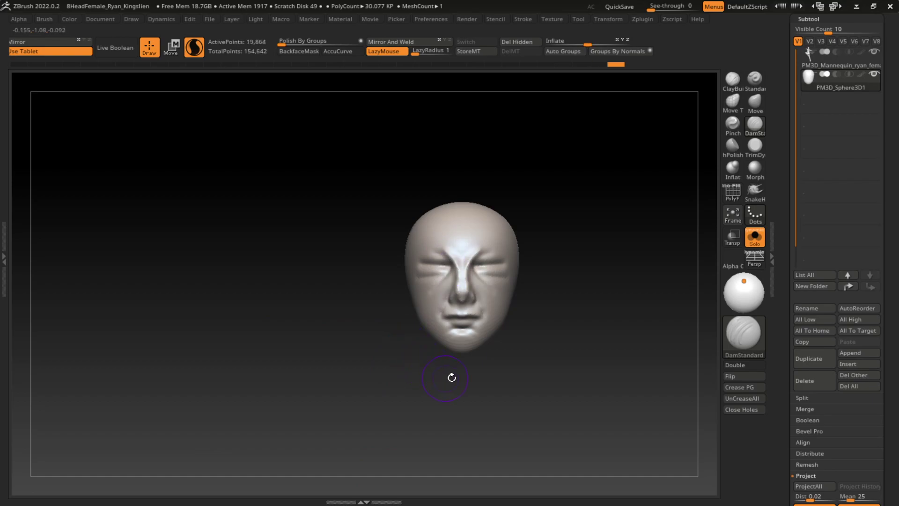
Build up the chin and both jaw sides with ClayBuildup, then flatten the chin with TrimDynamic
key(b)
key(c)
key(b)
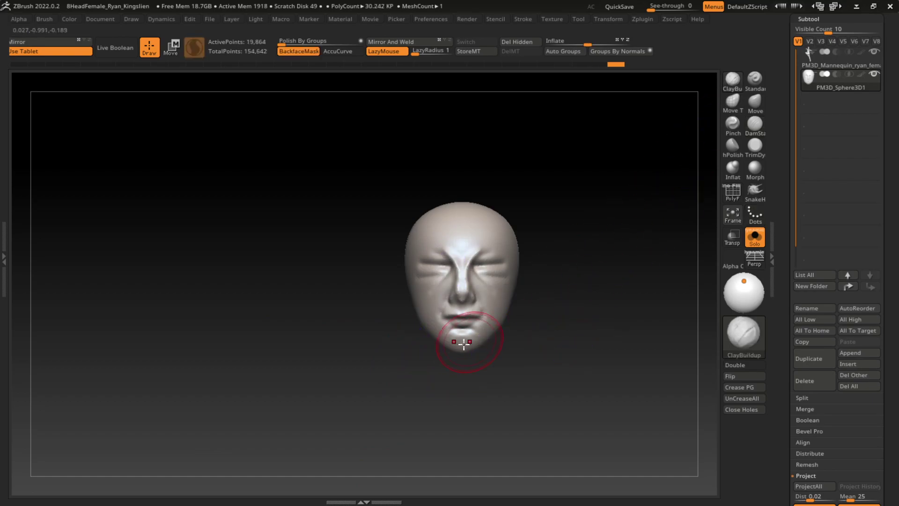
key(b)
key(d)
key(s)
drag(530, 381, 534, 385)
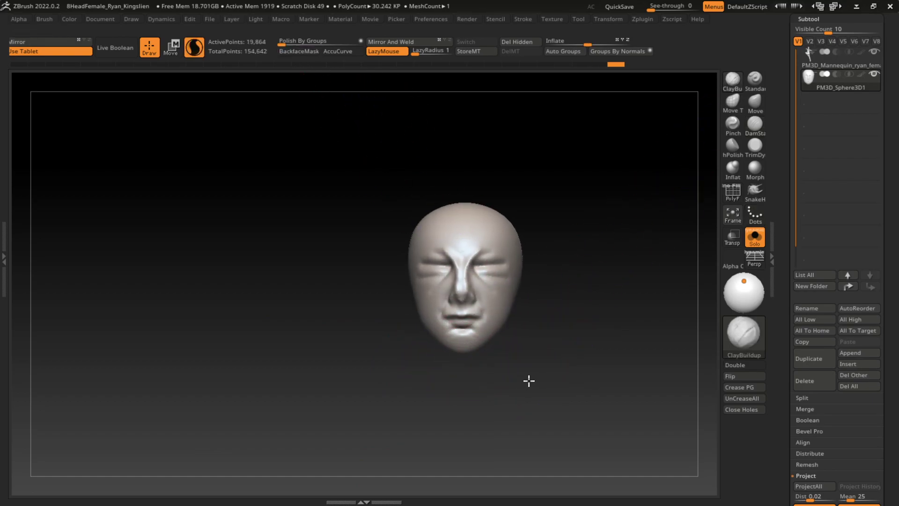
key(l)
mouse_move(462, 341)
mouse_down()
mouse_move(473, 350)
mouse_move(450, 354)
mouse_up()
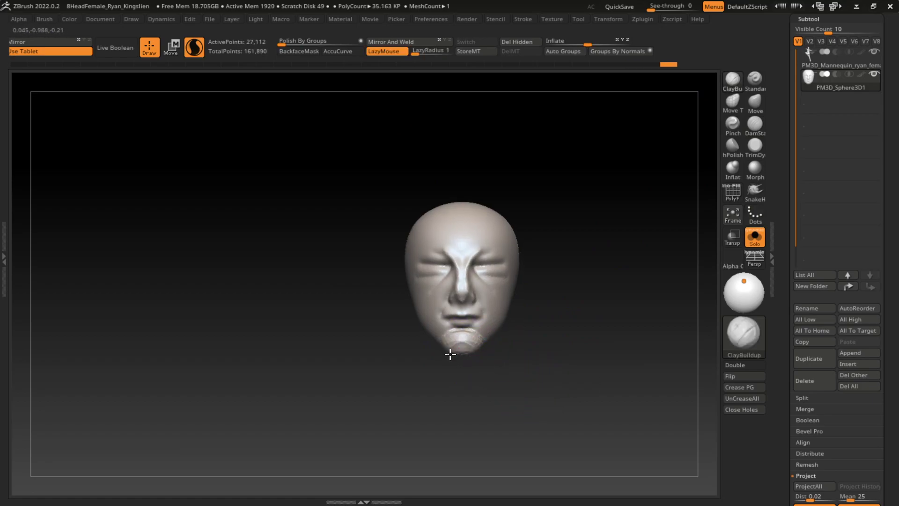
mouse_move(493, 327)
mouse_down()
mouse_move(485, 341)
mouse_move(491, 324)
mouse_up()
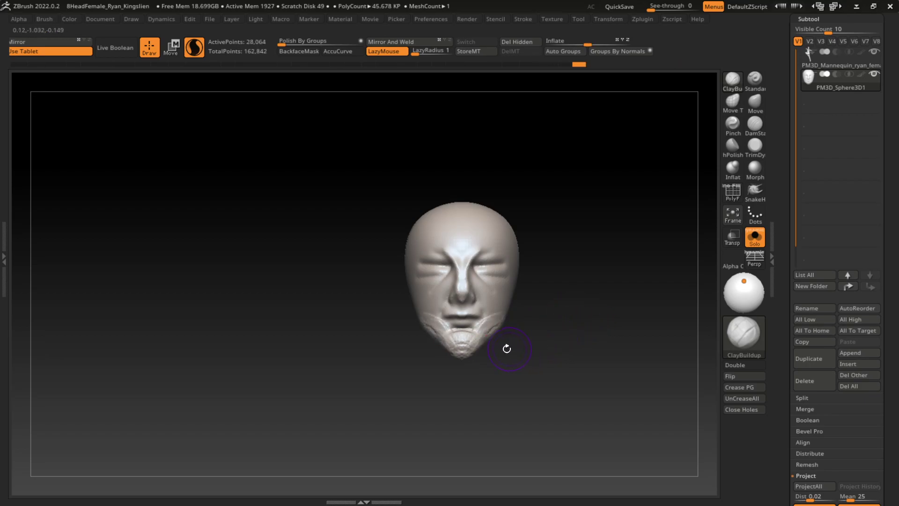
click(754, 145)
mouse_move(465, 342)
mouse_down()
mouse_move(455, 352)
mouse_move(474, 347)
mouse_up()
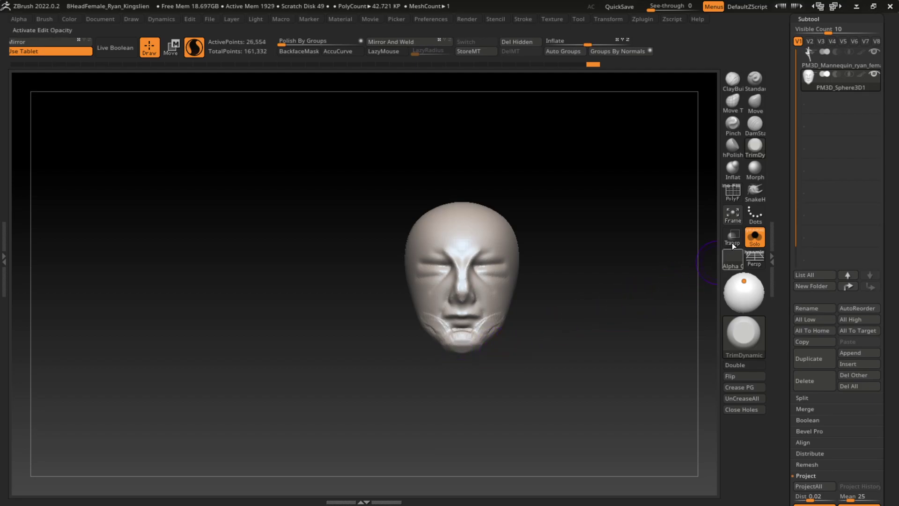
Add Standard strokes on the nose bridge and near the eyes, then build up the eye area with ClayBuildup
click(755, 124)
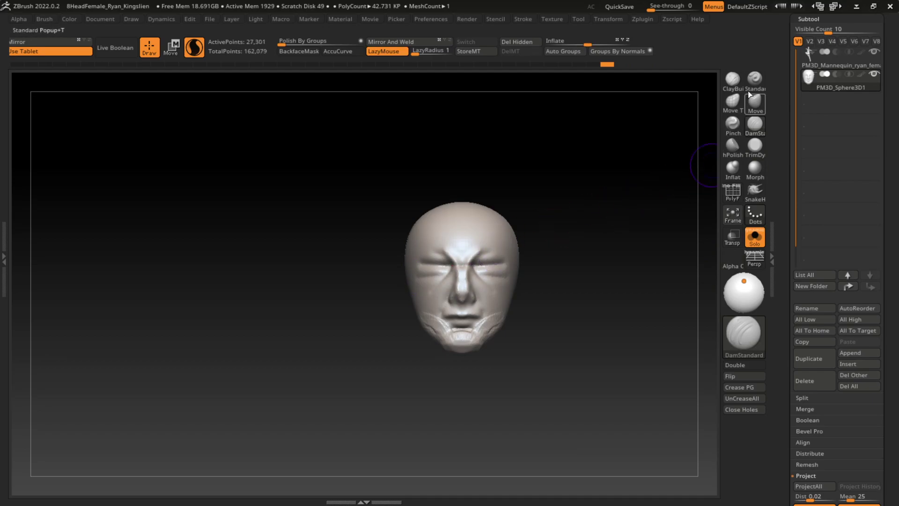
click(752, 86)
drag(464, 263, 456, 281)
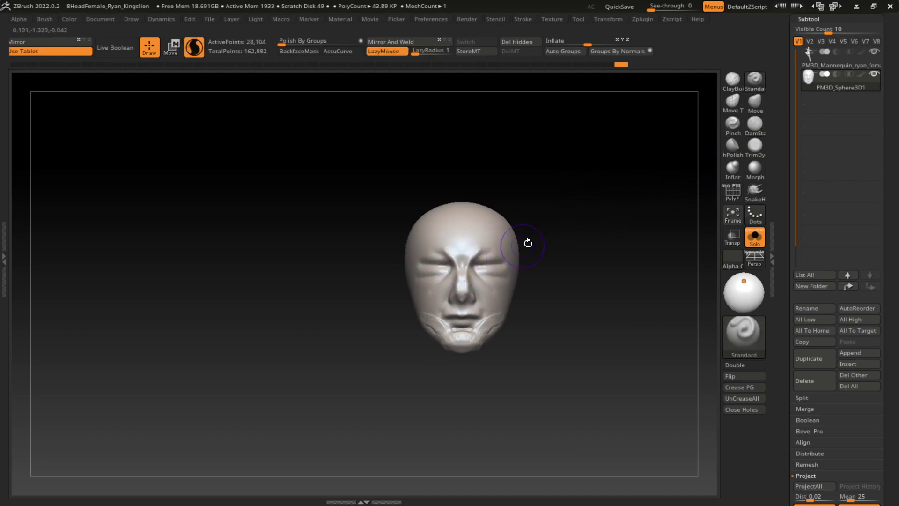
drag(528, 243, 546, 251)
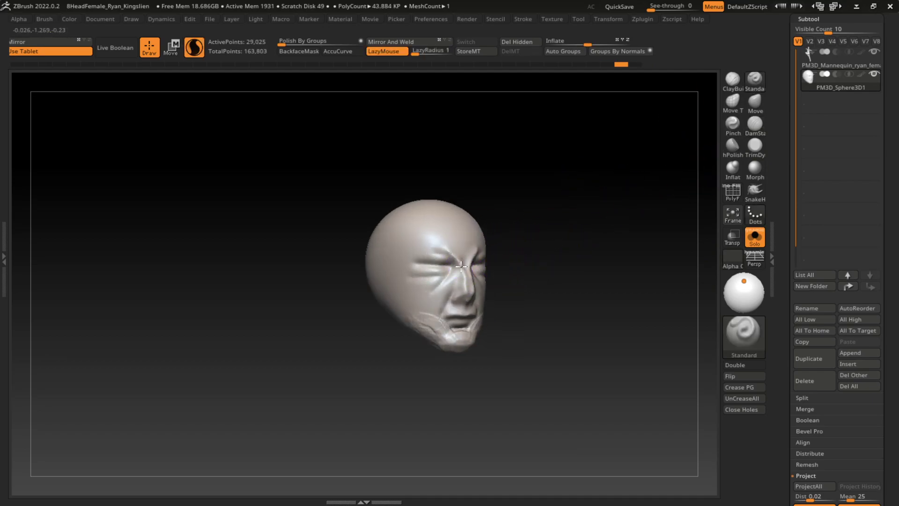
drag(461, 266, 462, 260)
shift+drag(632, 262, 608, 251)
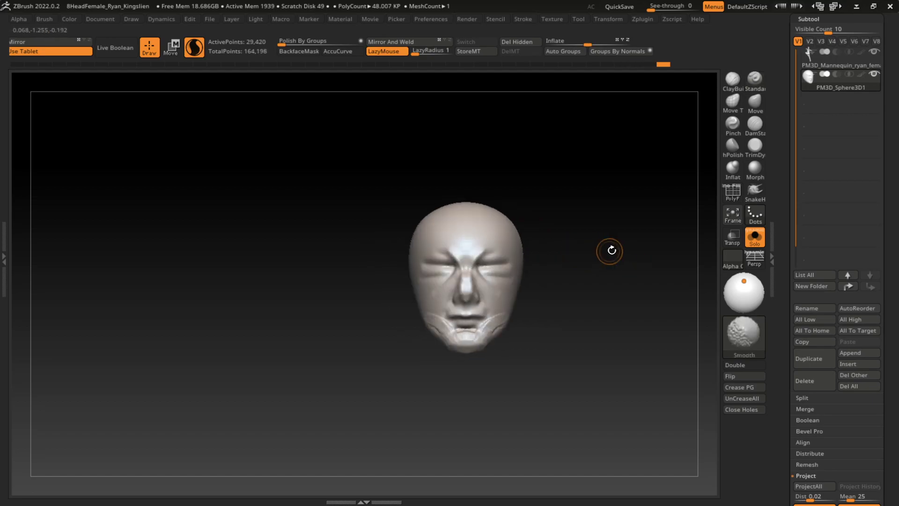
key(b)
key(c)
key(b)
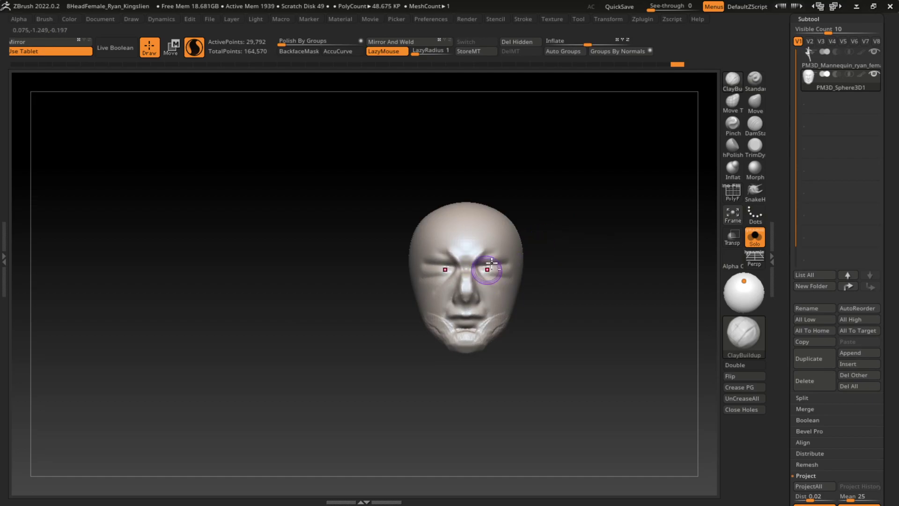
mouse_move(487, 270)
mouse_down()
mouse_move(494, 261)
mouse_move(484, 258)
mouse_move(497, 257)
mouse_move(482, 277)
mouse_move(502, 271)
mouse_move(545, 281)
mouse_up()
Carve creases around the eyes with DamStandard, then build up temples and cheeks with ClayBuildup
click(755, 123)
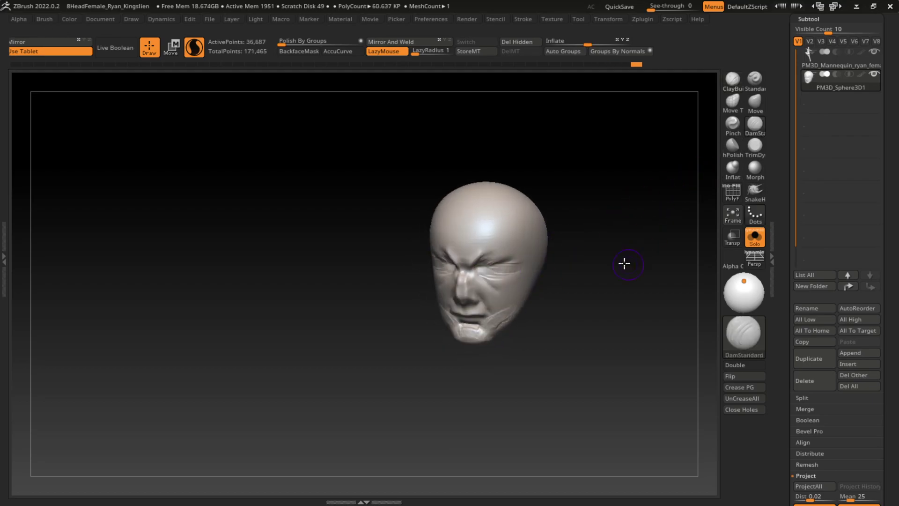
mouse_move(625, 261)
mouse_down()
mouse_move(588, 253)
mouse_move(590, 267)
mouse_move(524, 275)
mouse_move(498, 257)
mouse_move(555, 267)
mouse_up()
drag(614, 300, 642, 342)
click(733, 78)
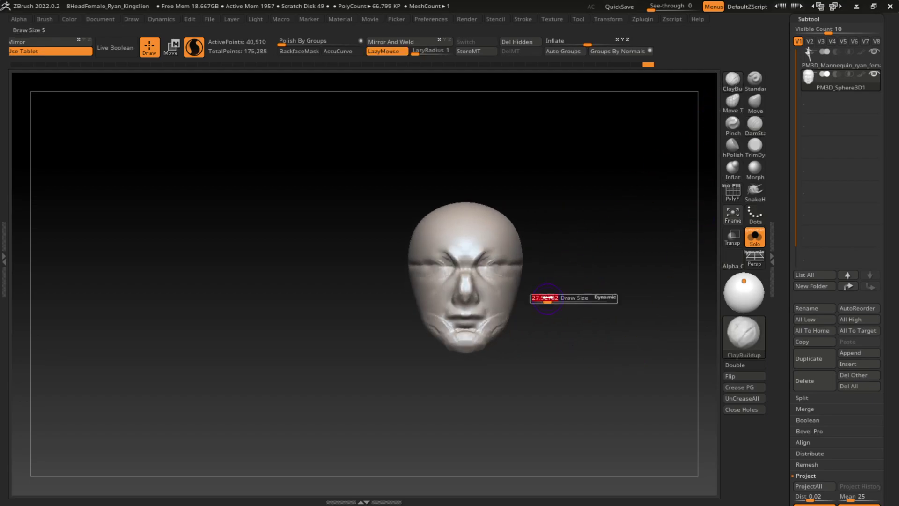
drag(513, 232, 519, 251)
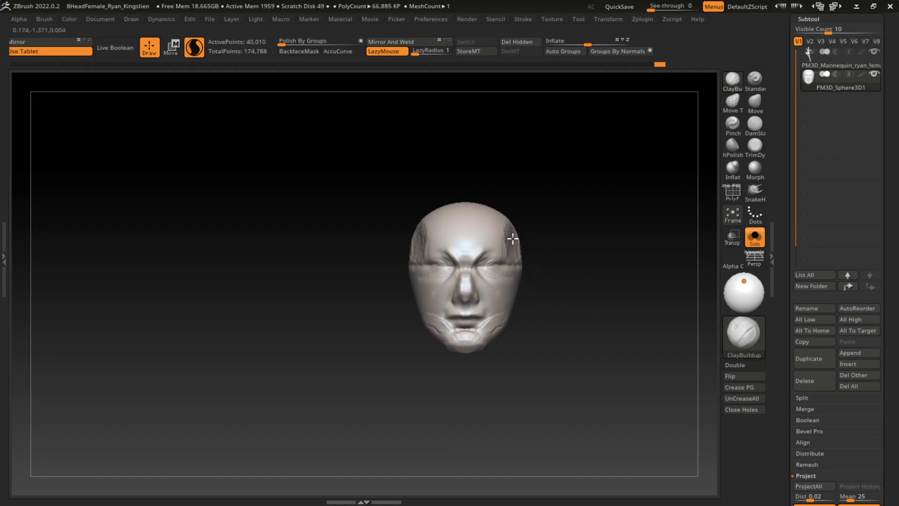
mouse_move(517, 256)
mouse_down()
mouse_move(519, 304)
mouse_move(525, 245)
mouse_move(581, 303)
mouse_up()
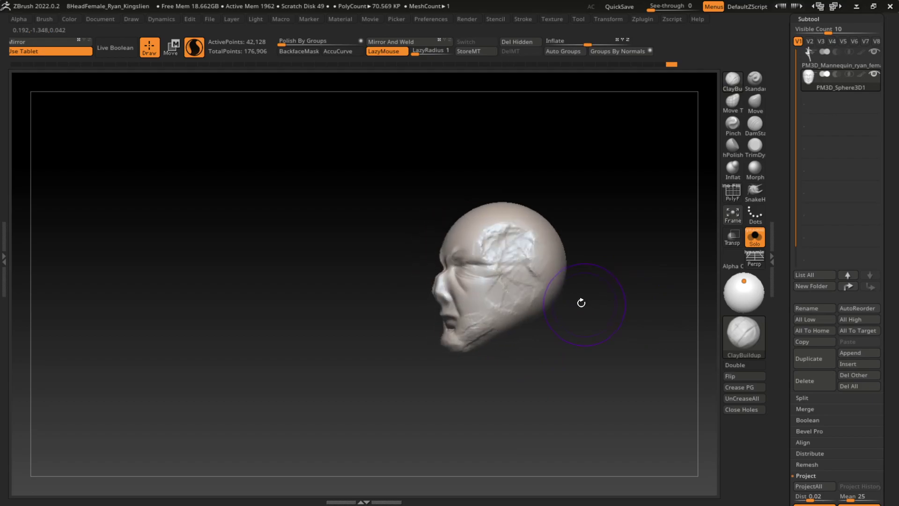
drag(517, 315, 538, 301)
mouse_move(569, 330)
mouse_down()
mouse_move(576, 363)
mouse_move(527, 274)
mouse_up()
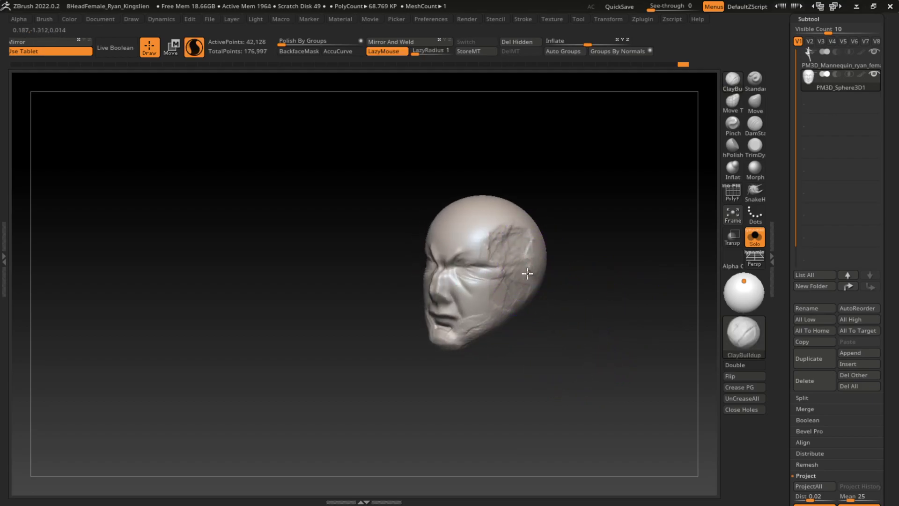
drag(549, 335, 514, 303)
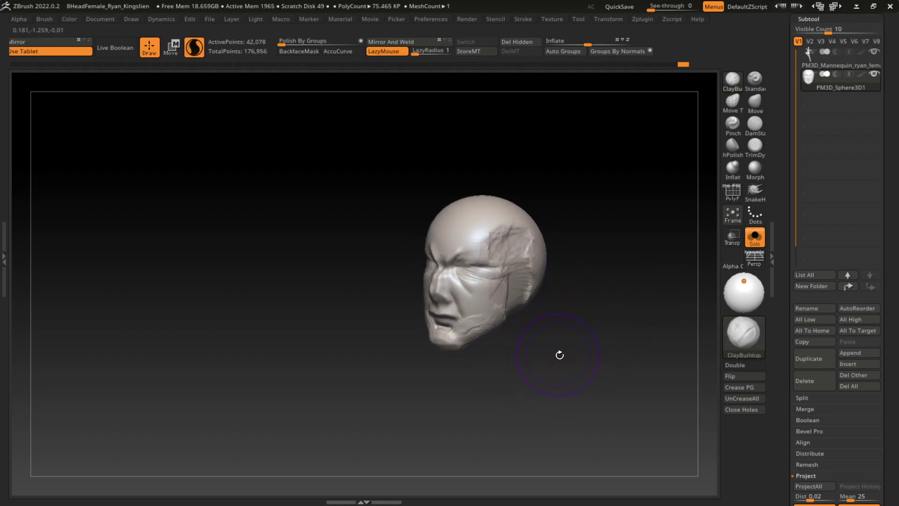
mouse_move(558, 355)
mouse_down()
mouse_move(596, 347)
mouse_move(572, 339)
mouse_up()
Soften the jaw, then rough in the nose with a brush from the brush palette
key(s)
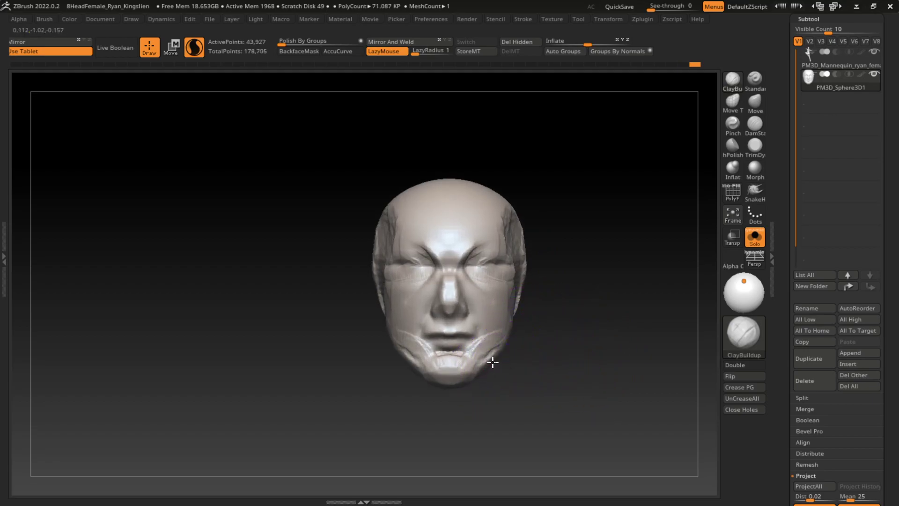
drag(493, 362, 443, 377)
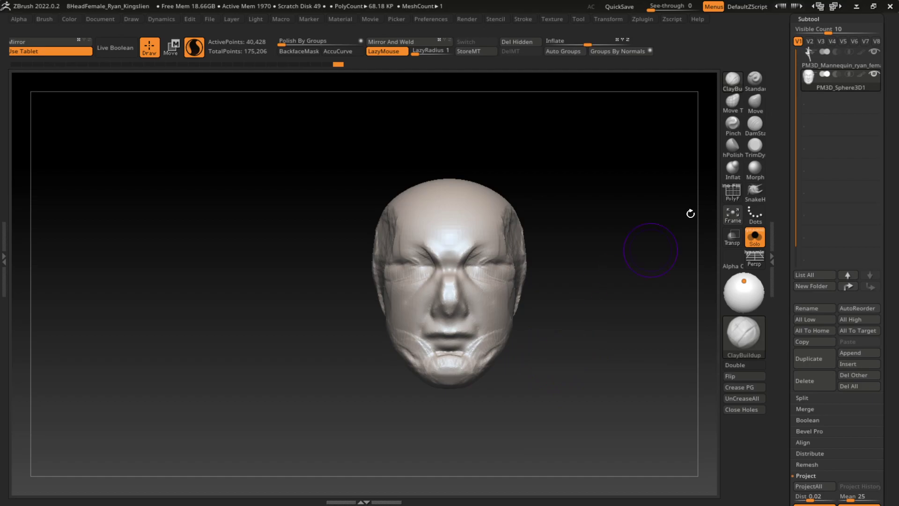
click(743, 332)
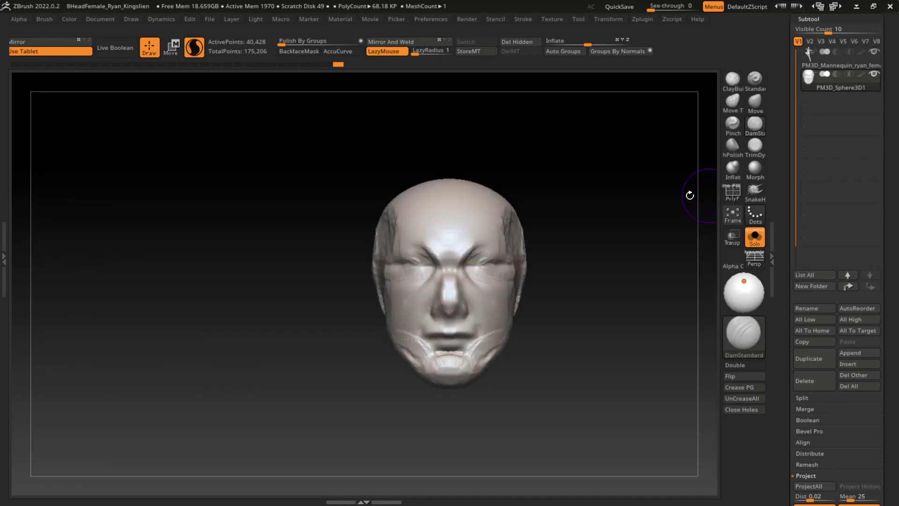
mouse_move(449, 300)
mouse_down()
mouse_move(431, 321)
mouse_move(441, 311)
mouse_move(426, 306)
mouse_up()
key(x)
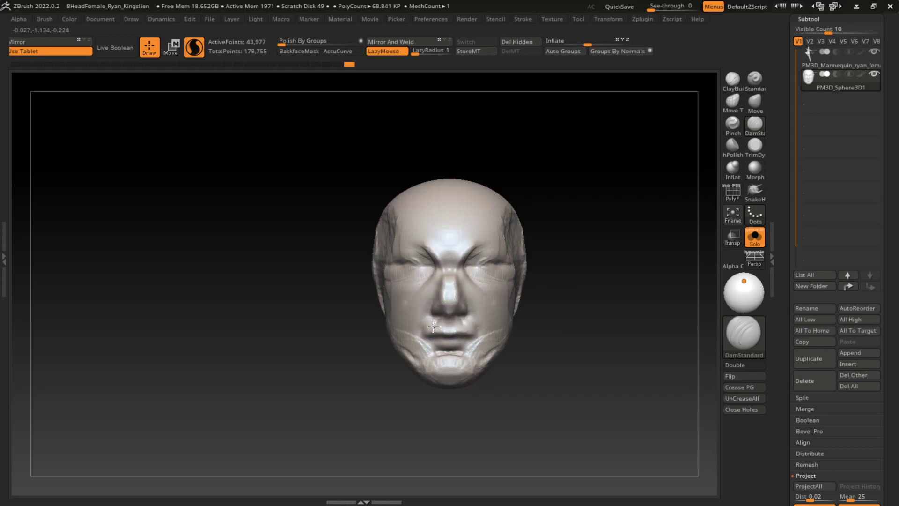
Build up and shape the upper lip and lips with ClayBuildup
key(b)
key(c)
key(b)
right_drag(426, 335, 437, 325)
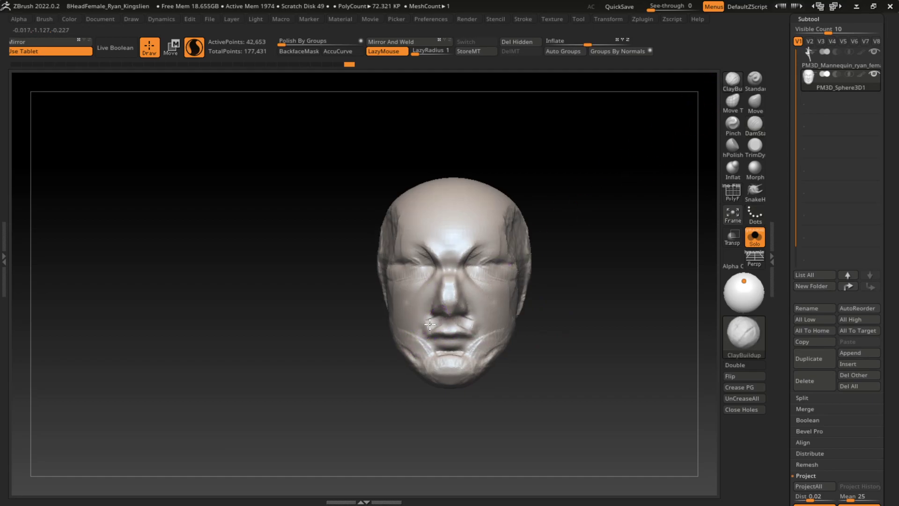
drag(429, 323, 431, 321)
drag(577, 331, 490, 315)
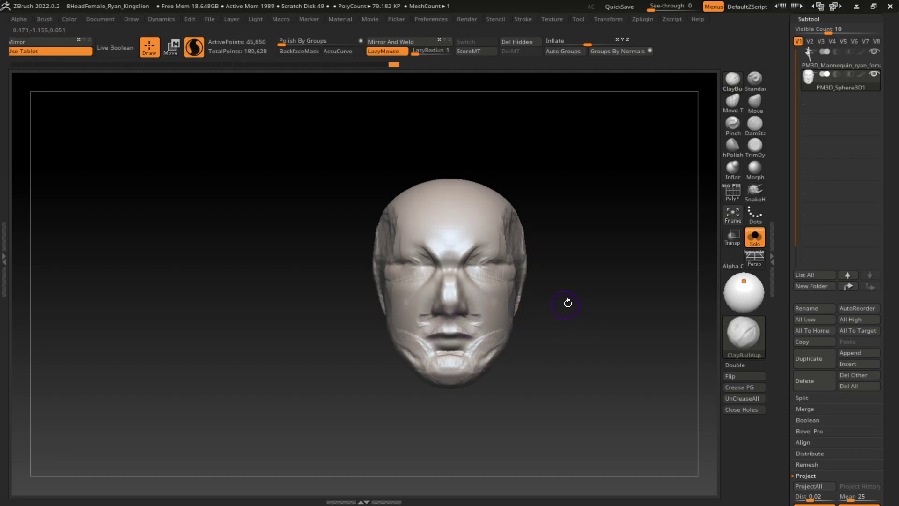
Frame the face and carve under the nose and the right nostril with DamStandard
key(f)
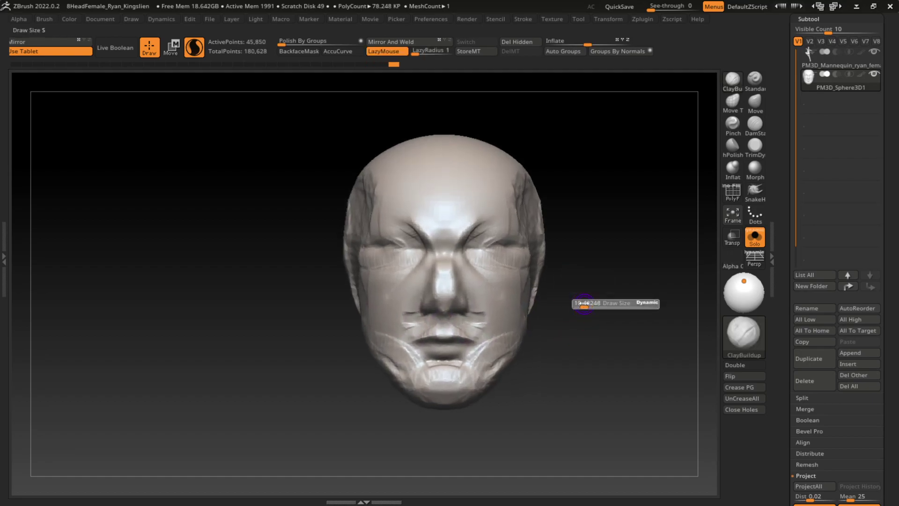
click(754, 124)
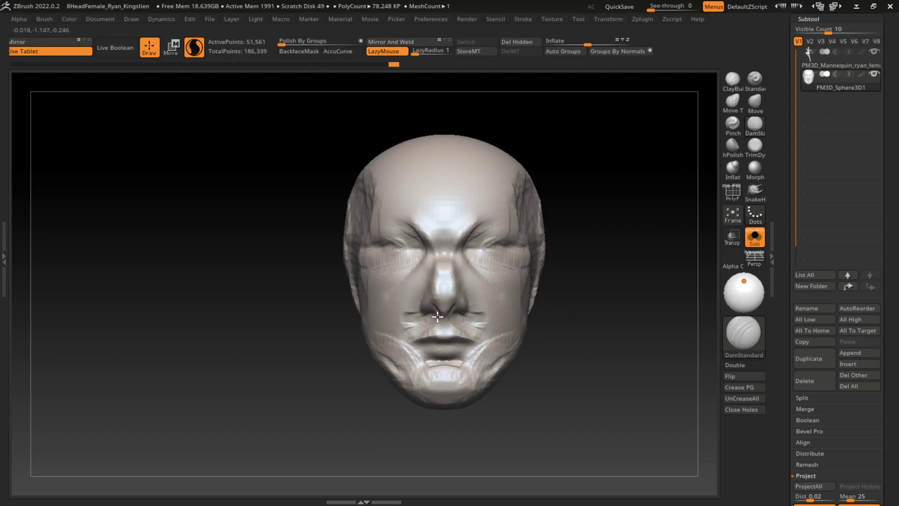
mouse_move(596, 292)
alt+mouse_down()
mouse_move(445, 306)
mouse_move(494, 409)
alt+mouse_up()
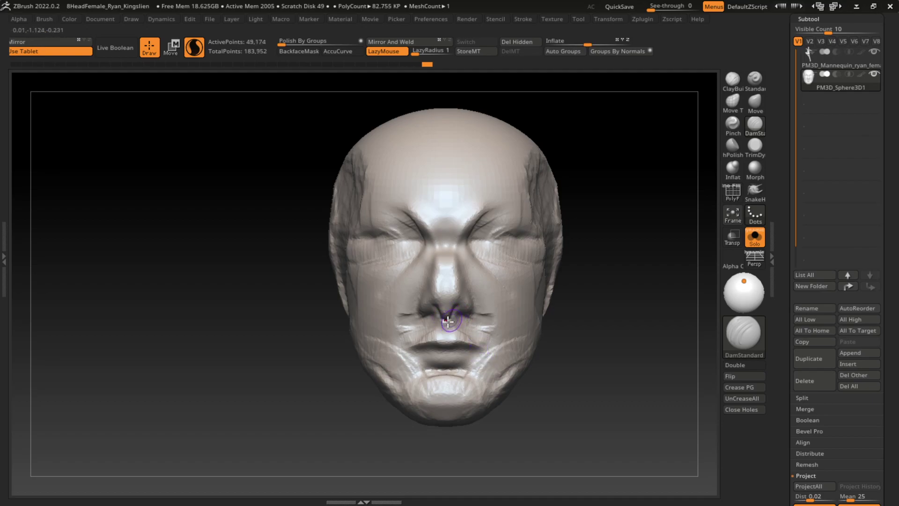
drag(448, 321, 487, 328)
mouse_move(451, 309)
mouse_down()
mouse_move(481, 295)
mouse_move(467, 291)
mouse_up()
drag(467, 308, 512, 287)
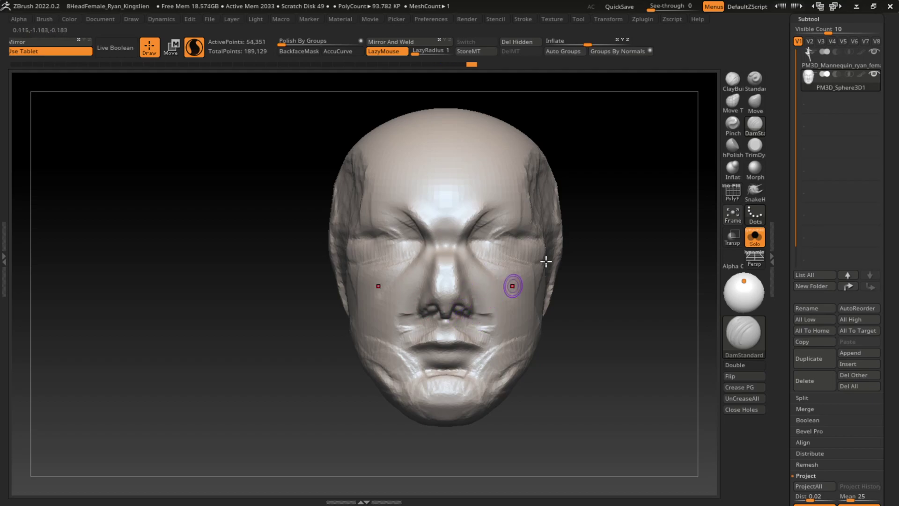
Build up the left nostril, upper lip and lips with ClayBuildup
key(b)
key(c)
key(b)
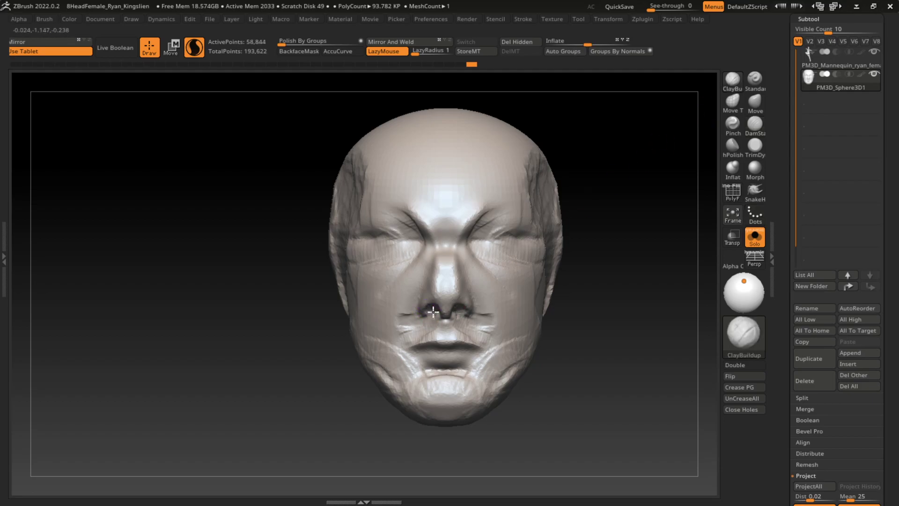
drag(433, 311, 431, 312)
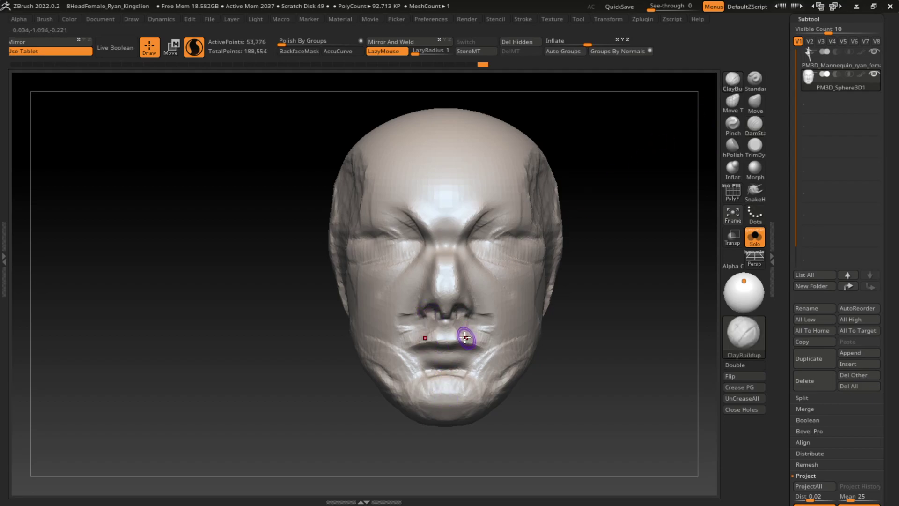
drag(464, 341, 468, 322)
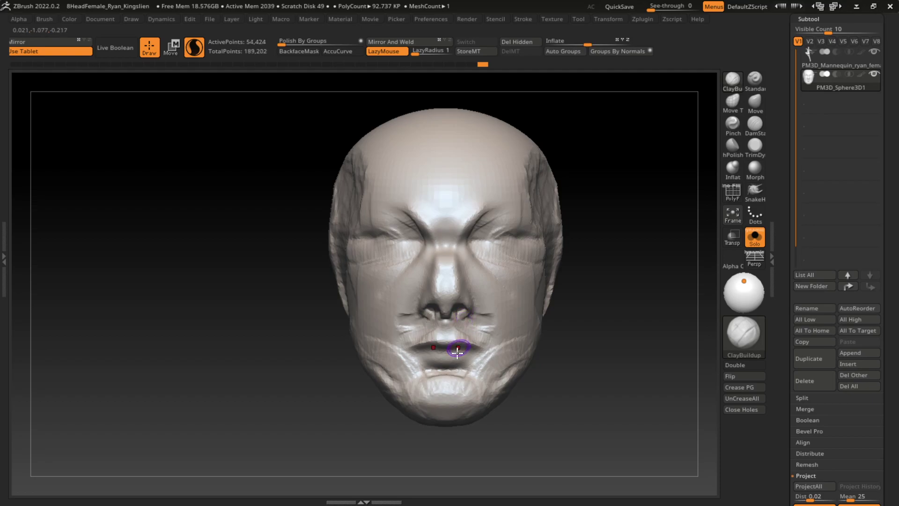
drag(458, 352, 450, 350)
click(752, 135)
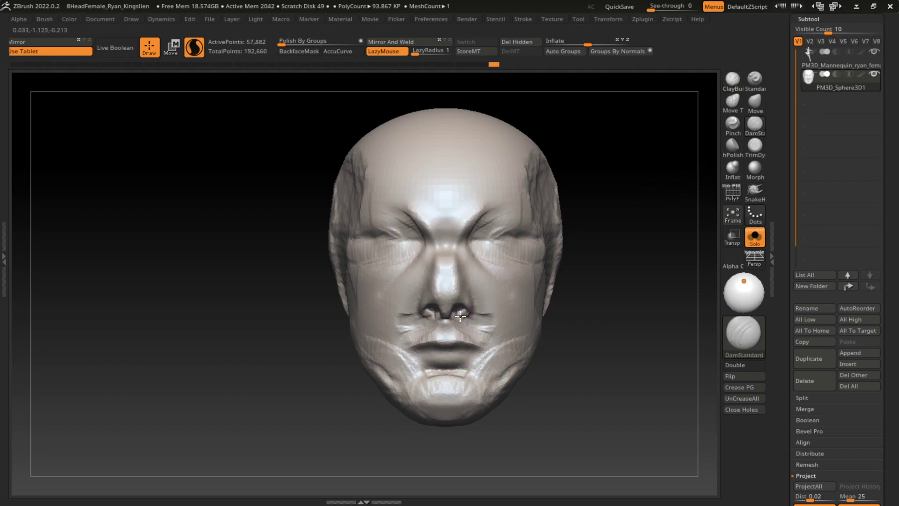
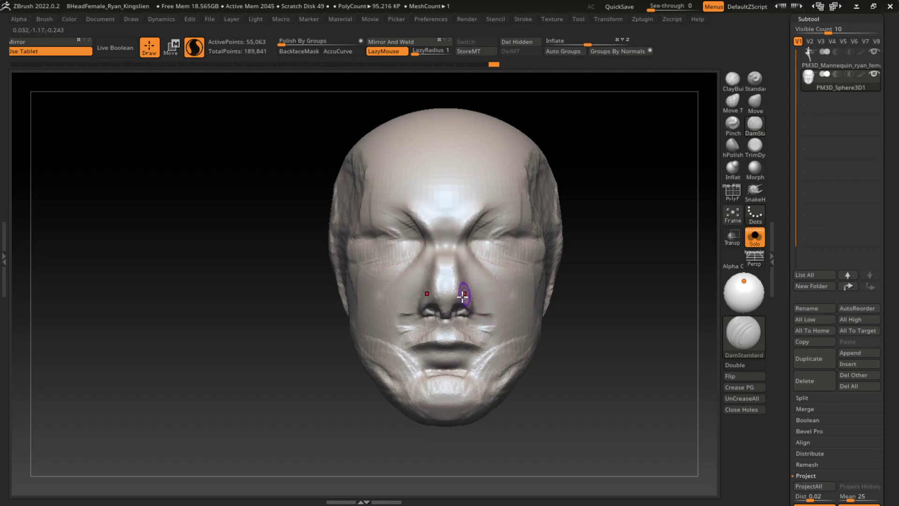
Make a short Standard brush stroke on the nose
key(b)
key(s)
key(t)
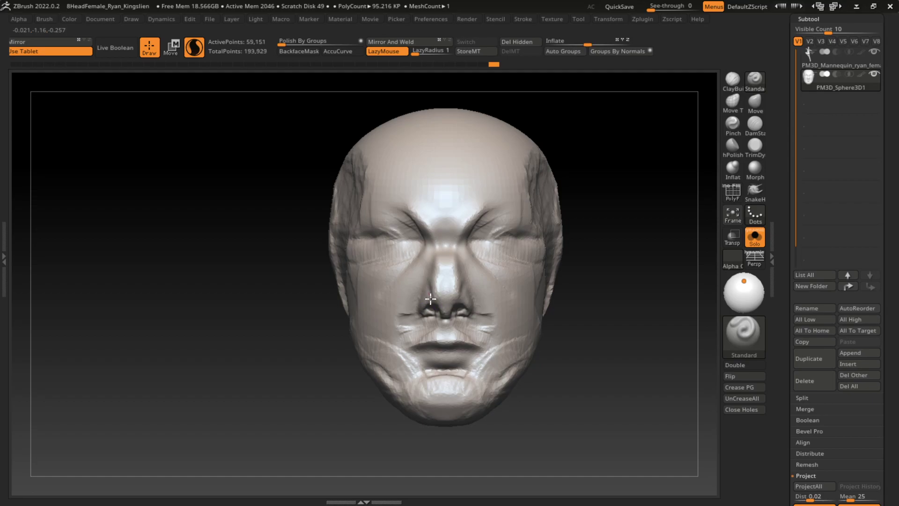
drag(430, 298, 427, 300)
Pull the nose tip, nostrils and nose sides into shape with the Move brush
click(754, 104)
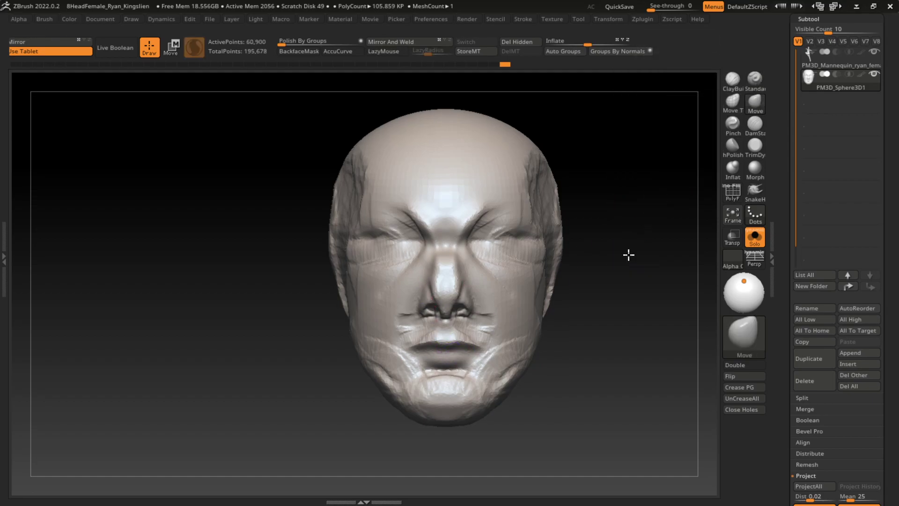
drag(627, 254, 620, 256)
mouse_move(431, 282)
mouse_down()
mouse_move(432, 300)
mouse_move(478, 302)
mouse_up()
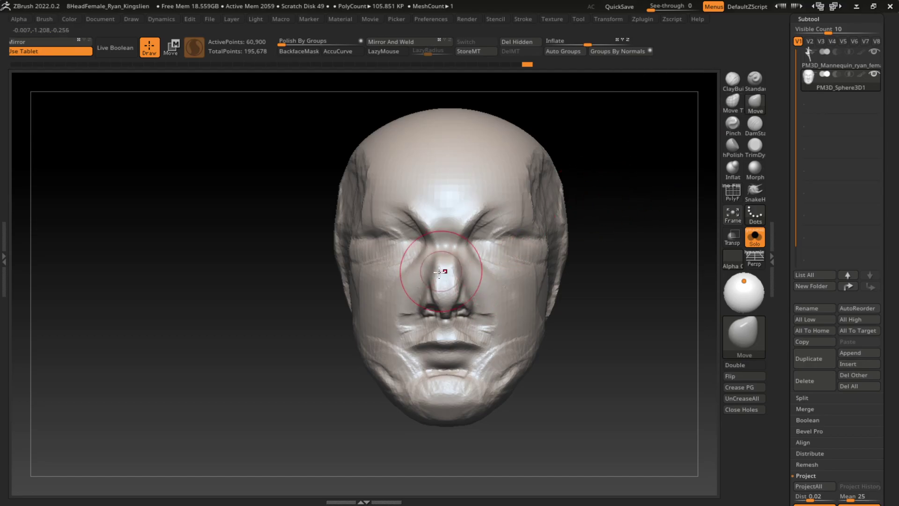
drag(431, 244, 434, 277)
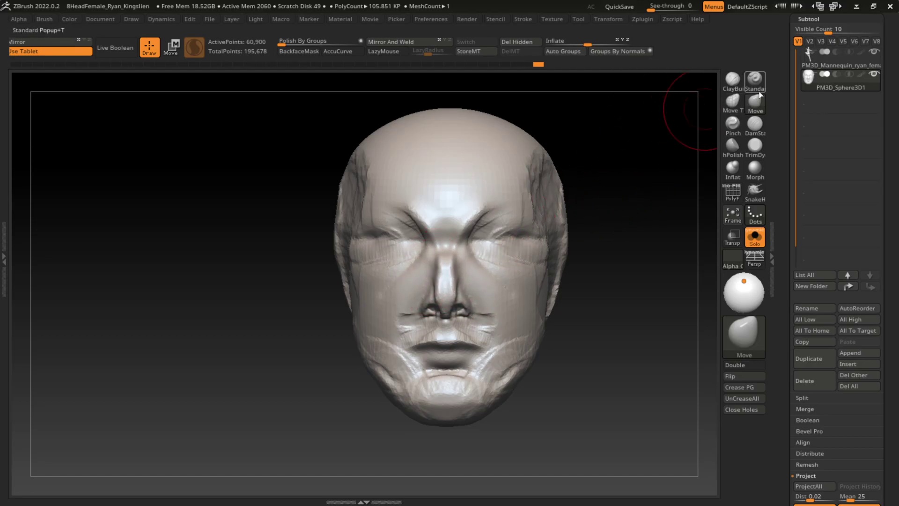
click(754, 145)
click(744, 333)
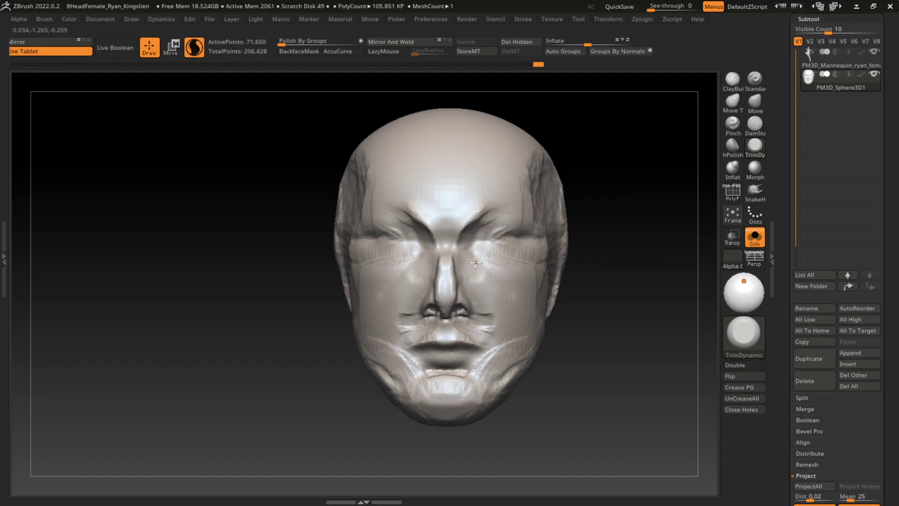
Flatten the cheek beside the nose, then build up clay along the nose side and cheek
drag(465, 265, 537, 300)
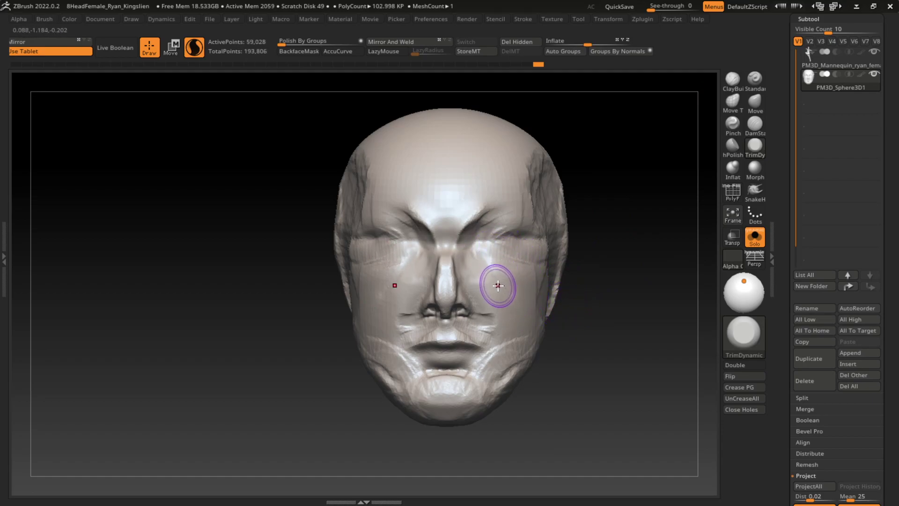
click(732, 79)
mouse_move(646, 328)
mouse_down()
mouse_move(617, 299)
mouse_move(433, 234)
mouse_up()
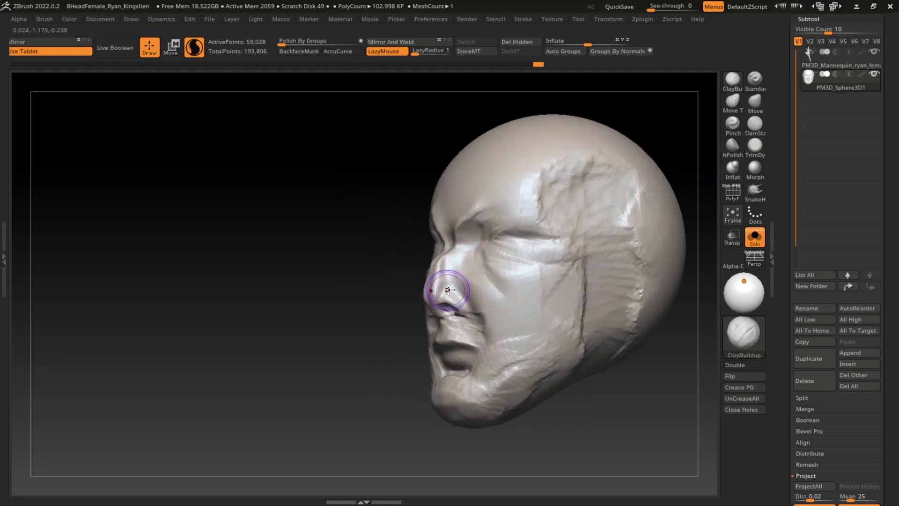
mouse_move(608, 327)
mouse_down()
mouse_move(681, 381)
mouse_move(504, 297)
mouse_move(489, 303)
mouse_move(488, 345)
mouse_move(502, 335)
mouse_up()
key(s)
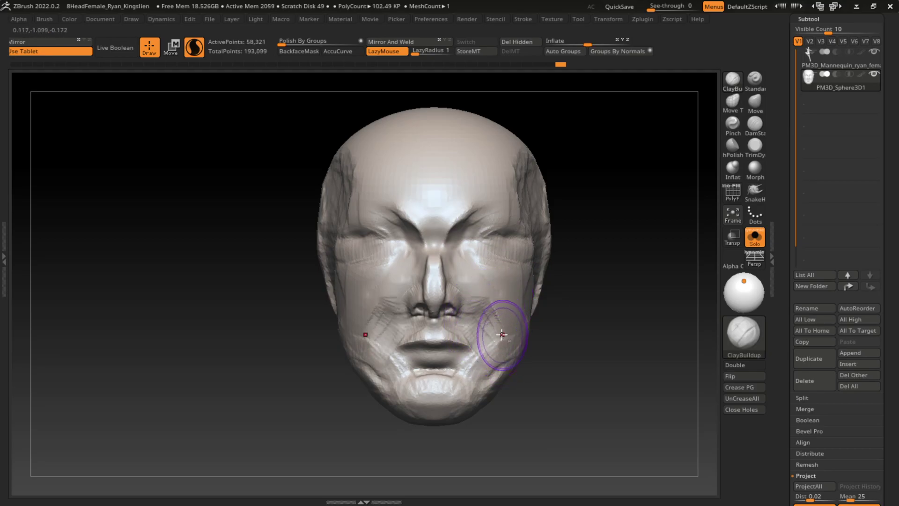
mouse_move(512, 301)
mouse_down()
mouse_move(481, 321)
mouse_move(514, 315)
mouse_move(526, 297)
mouse_move(530, 322)
mouse_move(512, 352)
mouse_up()
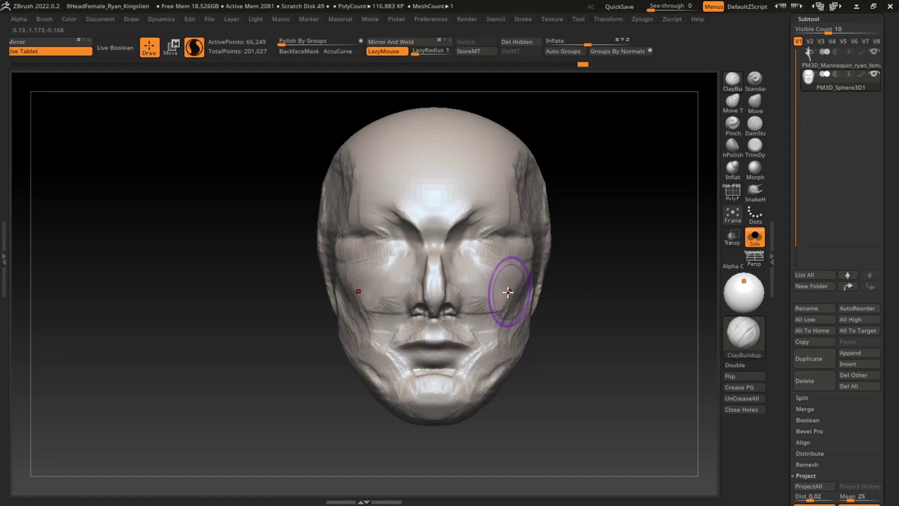
Carve mirrored ClayBuildup creases under both eyes
drag(491, 270, 463, 255)
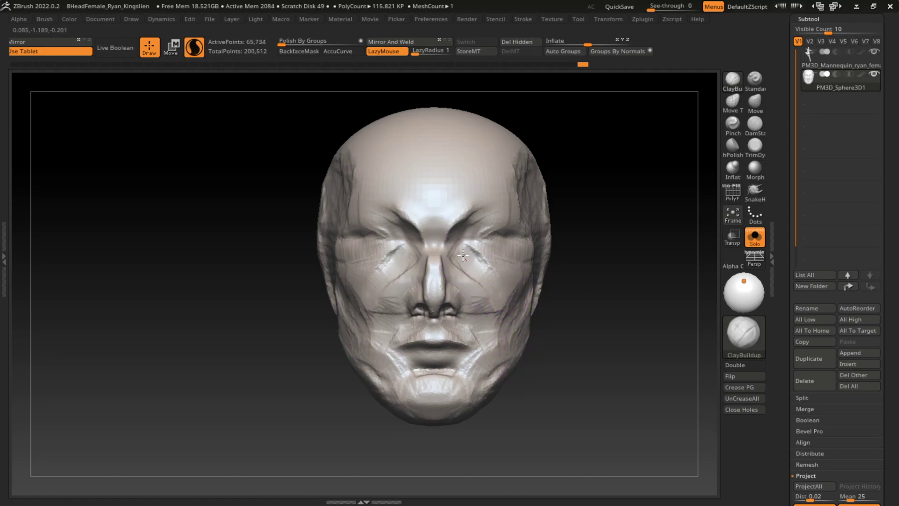
drag(598, 305, 563, 323)
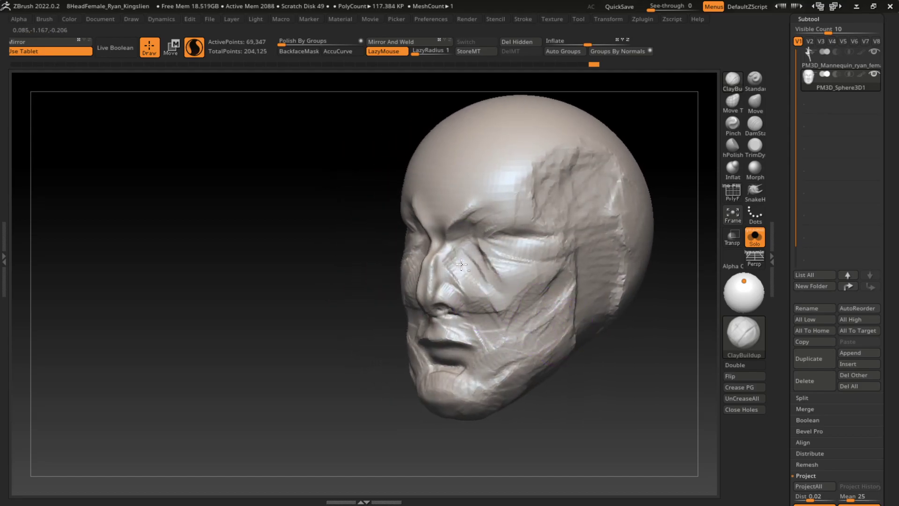
drag(469, 276, 483, 285)
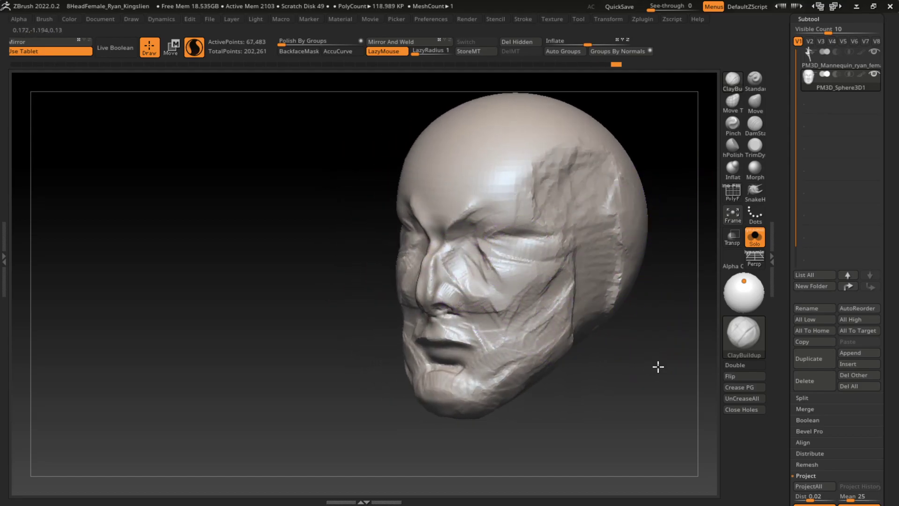
drag(658, 366, 597, 318)
drag(510, 281, 473, 244)
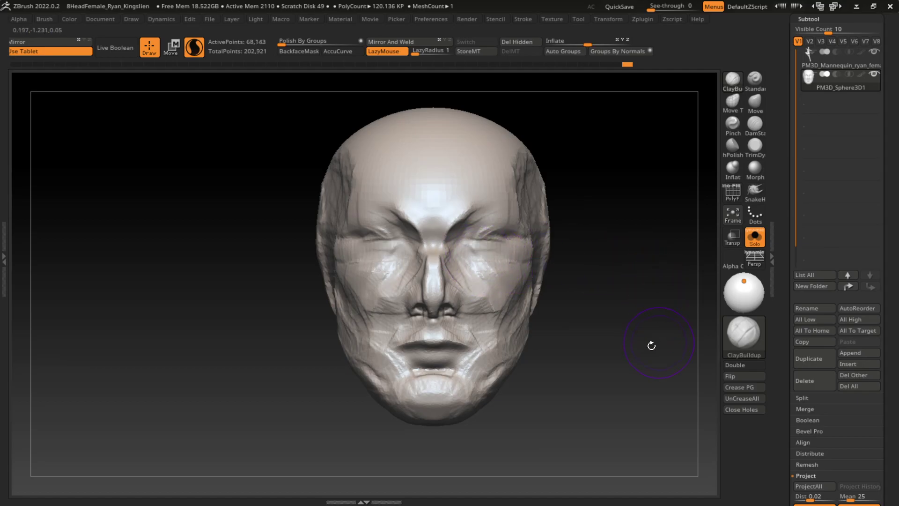
alt+drag(650, 346, 584, 364)
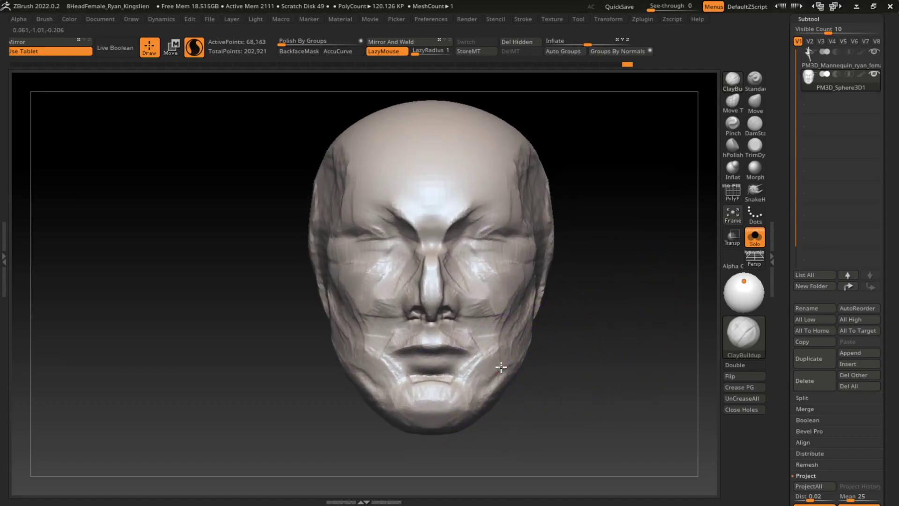
key(ctrl)
Shrink the brush, smooth and build up both cheeks, then undo the last stroke
key(s)
mouse_move(572, 402)
mouse_down()
mouse_move(431, 392)
mouse_move(520, 390)
mouse_move(489, 394)
mouse_move(508, 381)
mouse_move(502, 357)
mouse_move(512, 341)
mouse_move(493, 356)
mouse_move(569, 298)
mouse_up()
key(l)
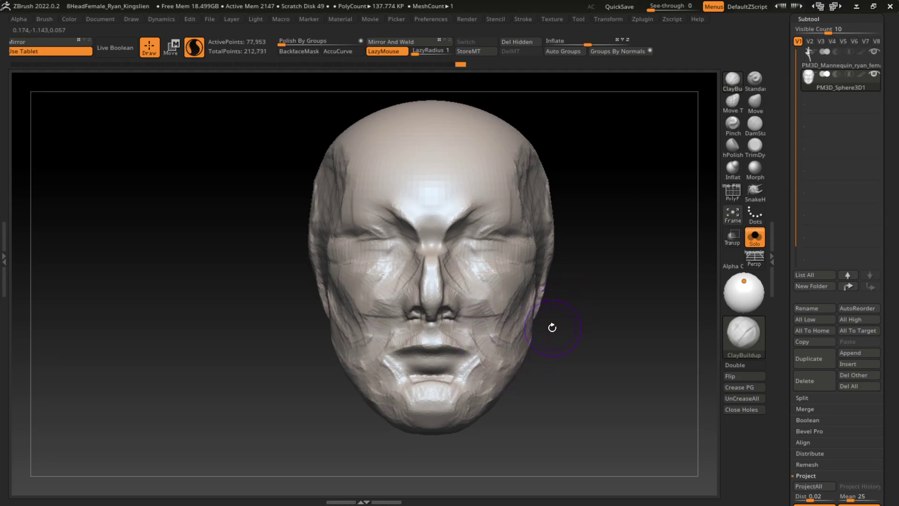
mouse_move(552, 327)
shift+mouse_down()
mouse_move(498, 315)
mouse_move(481, 297)
mouse_move(507, 273)
mouse_move(562, 301)
shift+mouse_up()
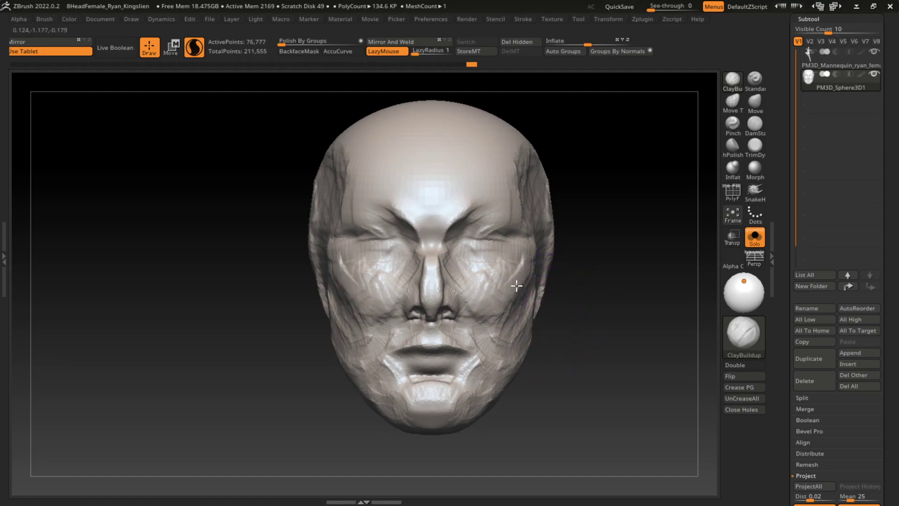
mouse_move(516, 285)
mouse_down()
mouse_move(492, 301)
mouse_move(516, 259)
mouse_move(553, 350)
mouse_up()
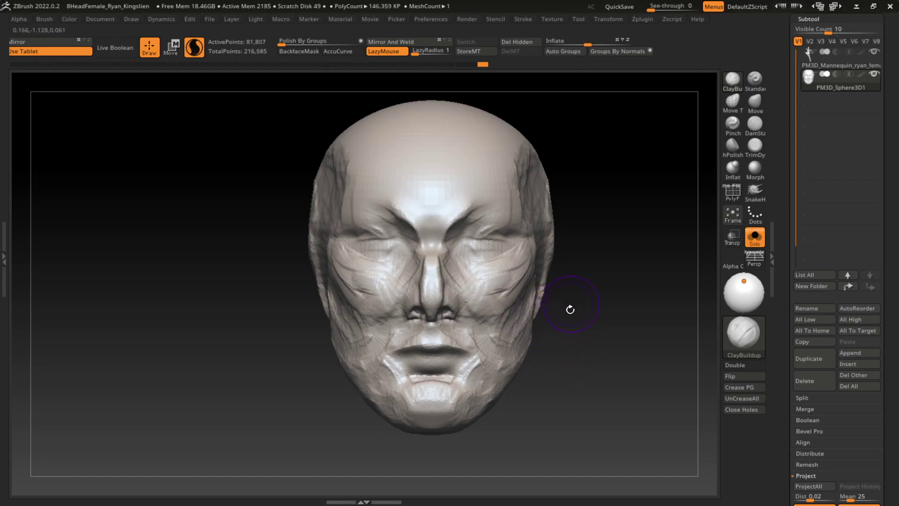
mouse_move(381, 356)
mouse_down()
mouse_move(337, 297)
mouse_move(324, 254)
mouse_up()
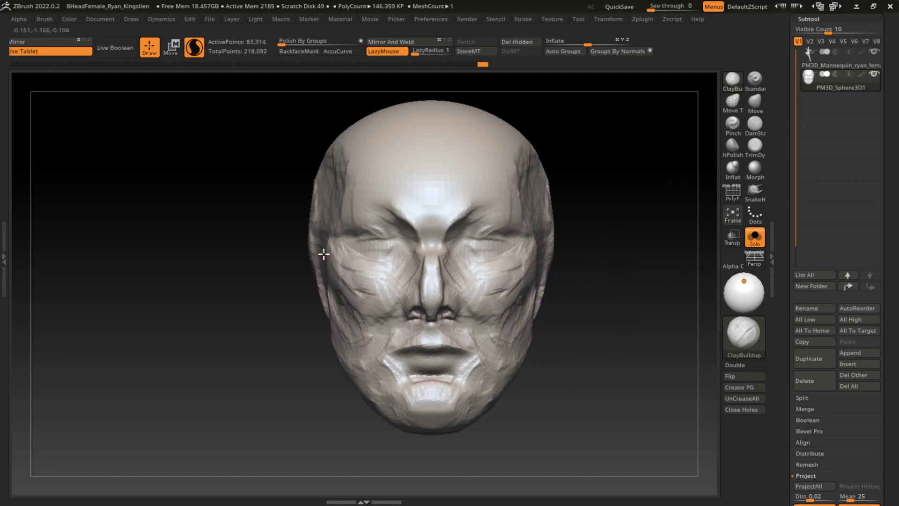
key(ctrl+z)
key(ctrl+z)
Flatten the cheeks, jaw lines and cheek beside the nose with TrimDynamic
click(755, 146)
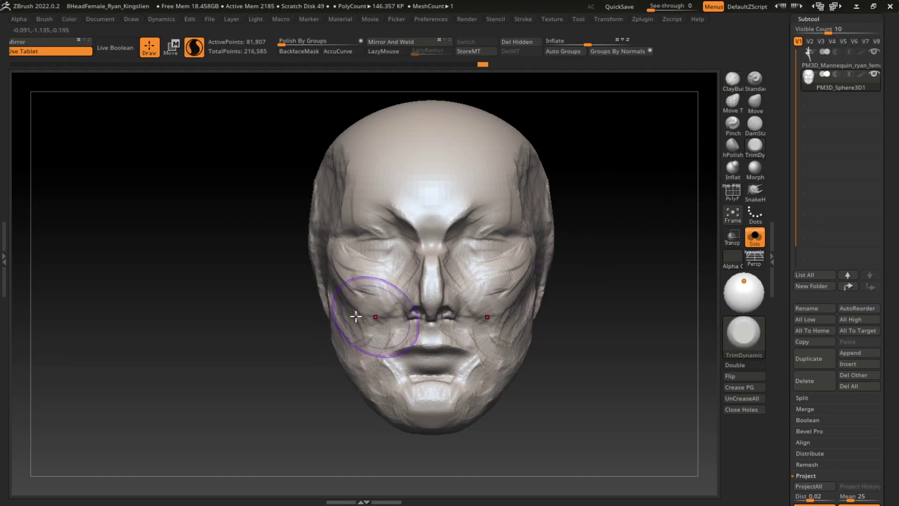
drag(356, 317, 329, 262)
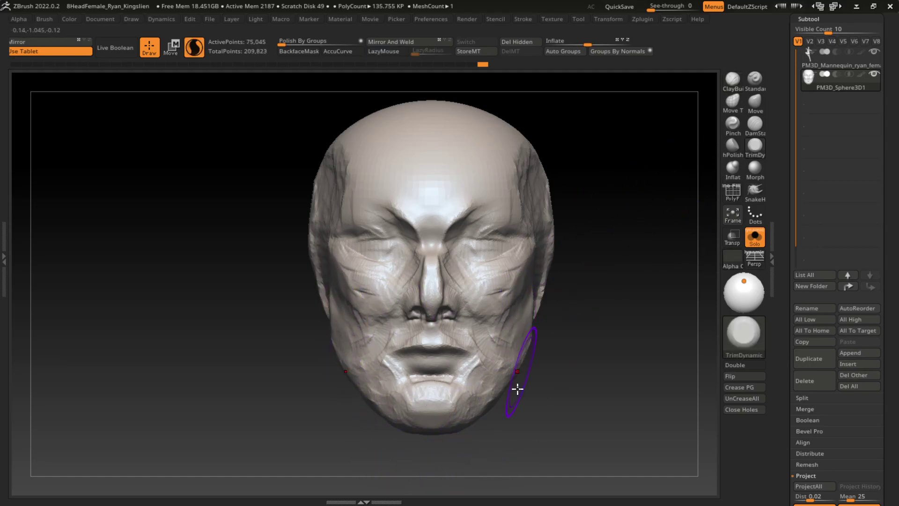
drag(508, 388, 469, 328)
drag(317, 285, 316, 244)
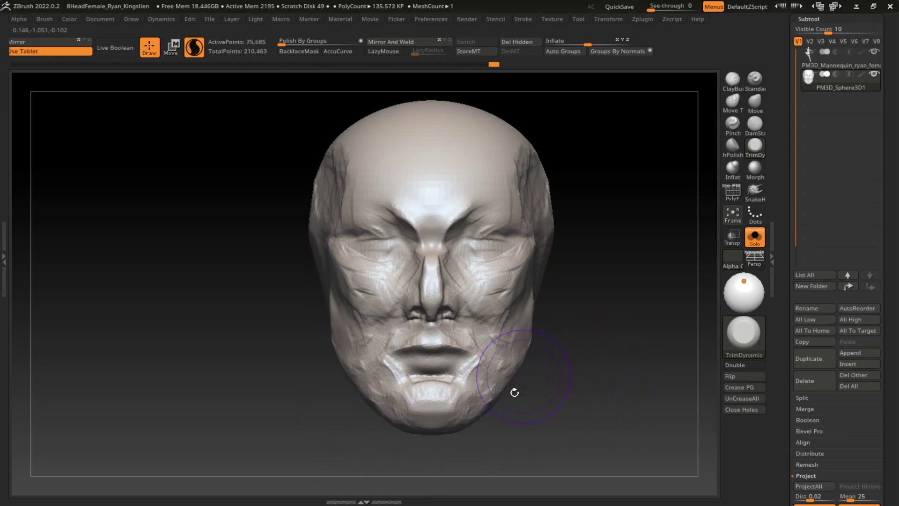
mouse_move(494, 389)
mouse_down()
mouse_move(506, 403)
mouse_move(431, 392)
mouse_up()
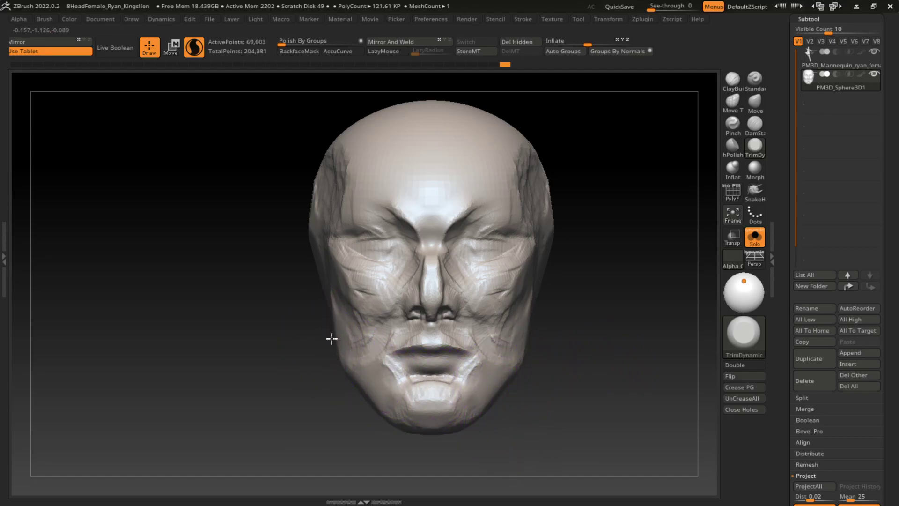
drag(361, 368, 339, 302)
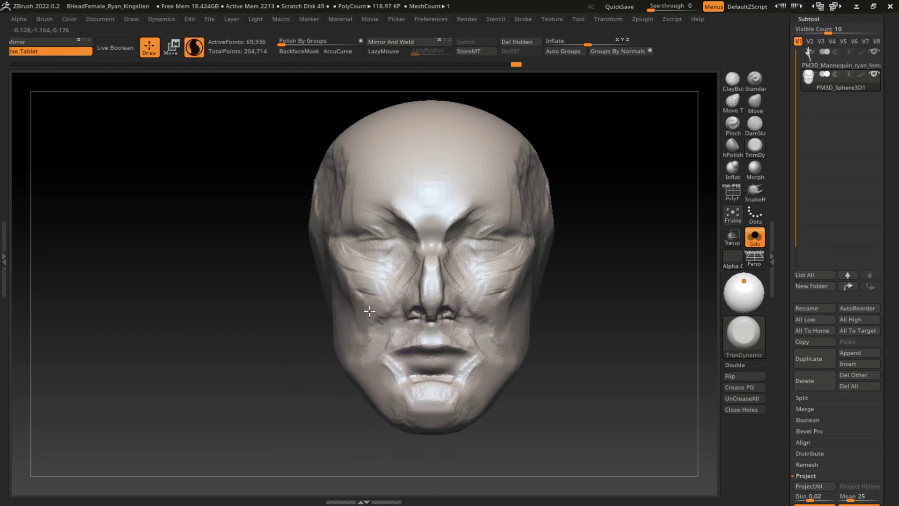
mouse_move(367, 346)
mouse_down()
mouse_move(381, 302)
mouse_move(371, 301)
mouse_up()
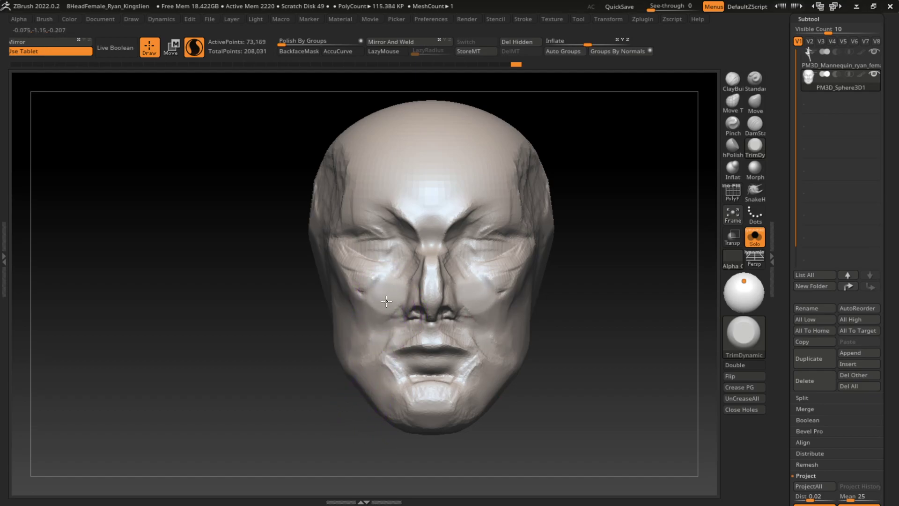
mouse_move(492, 334)
mouse_down()
mouse_move(482, 319)
mouse_move(501, 317)
mouse_up()
Push out the chin, right jaw and jaw corner with an enlarged Move brush
key(s)
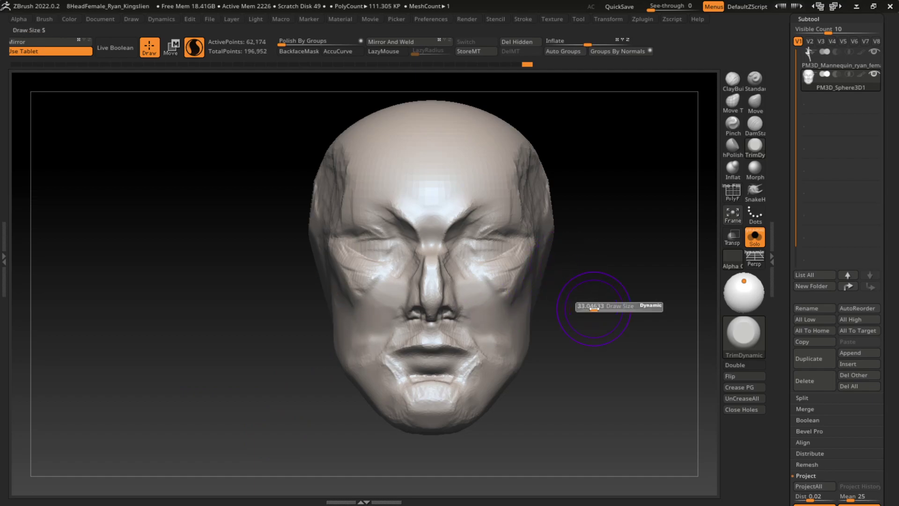
key(b)
key(m)
key(v)
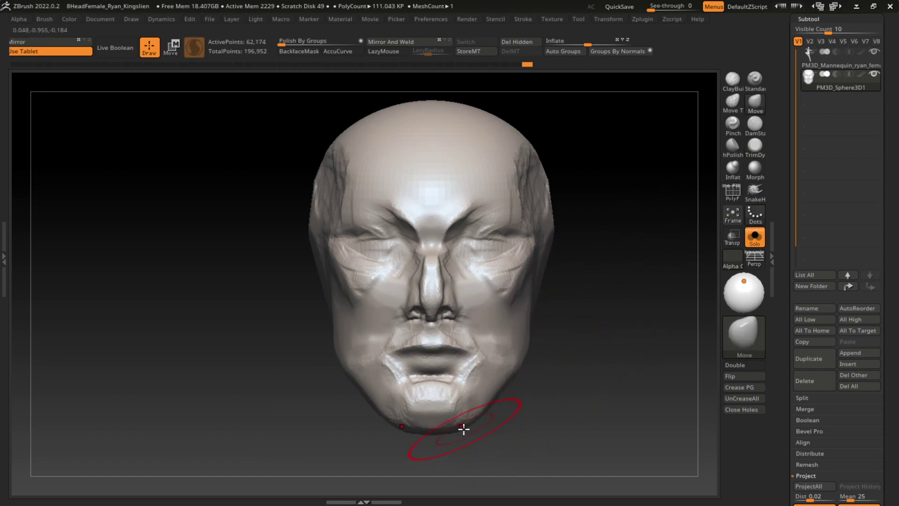
drag(464, 429, 463, 423)
key(s)
drag(538, 408, 557, 407)
drag(498, 444, 473, 409)
drag(516, 363, 518, 351)
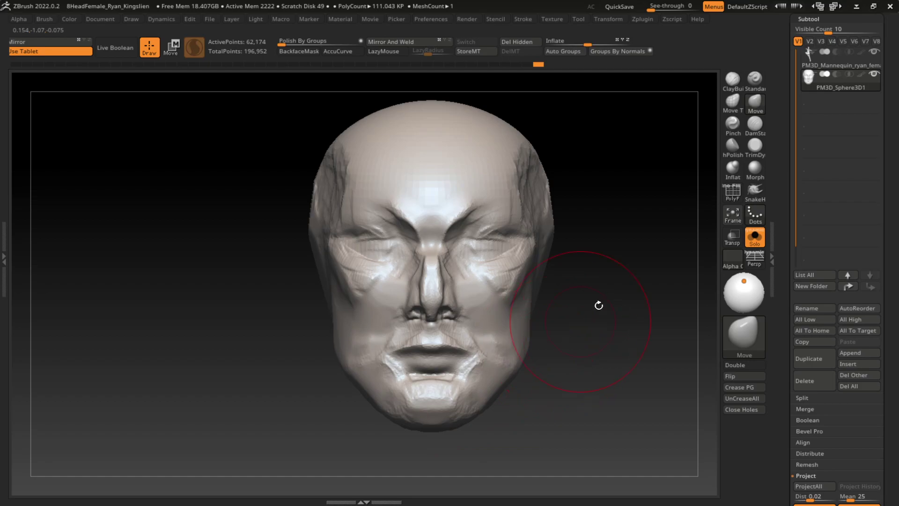
Trim the right jaw edge and flatten the right cheek plane
click(759, 149)
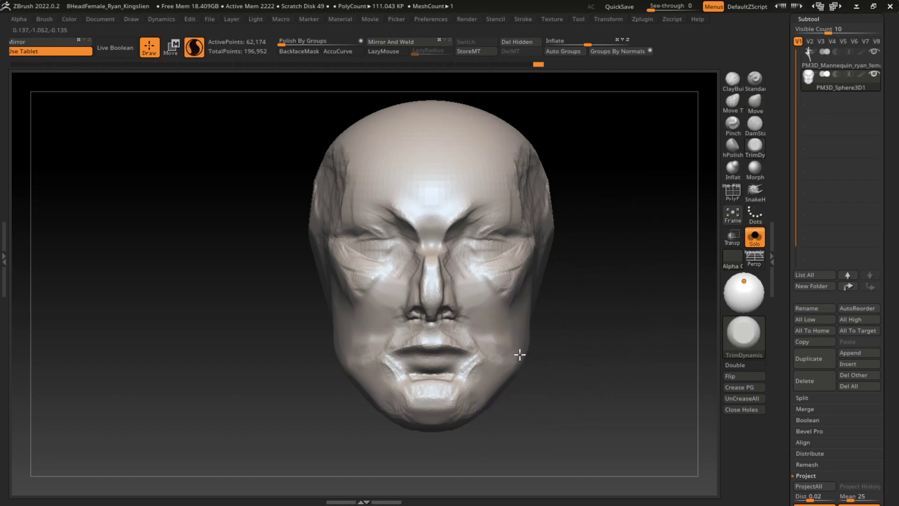
mouse_move(520, 355)
mouse_down()
mouse_move(526, 328)
mouse_move(515, 355)
mouse_move(513, 345)
mouse_move(515, 365)
mouse_up()
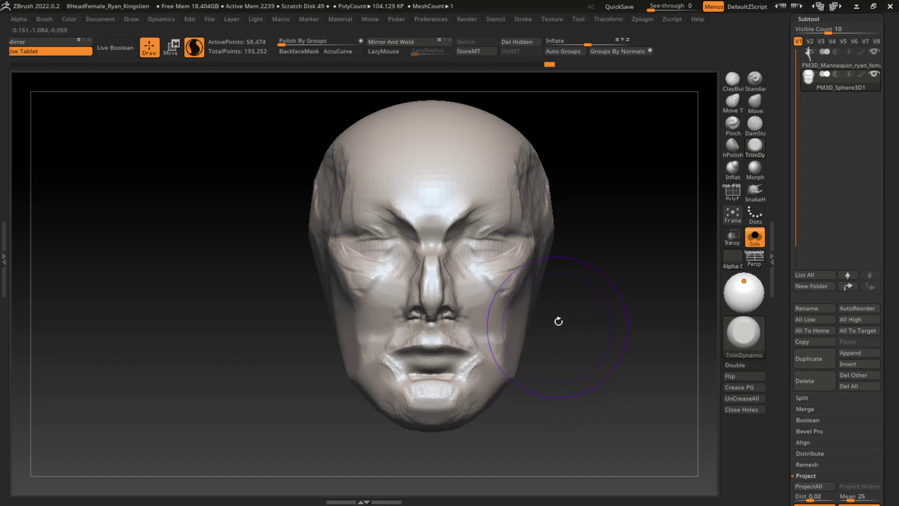
mouse_move(504, 332)
mouse_down()
mouse_move(513, 357)
mouse_move(488, 402)
mouse_move(502, 373)
mouse_move(530, 356)
mouse_up()
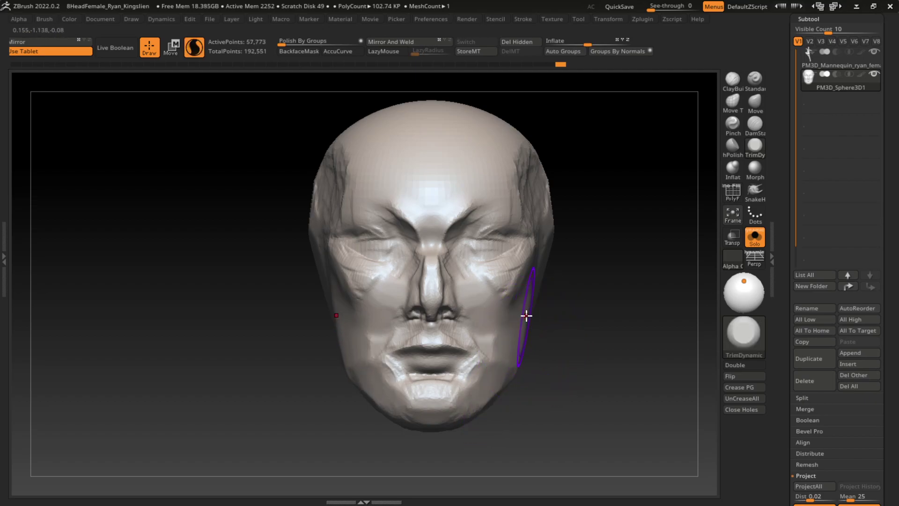
mouse_move(517, 285)
mouse_down()
mouse_move(513, 293)
mouse_move(498, 271)
mouse_up()
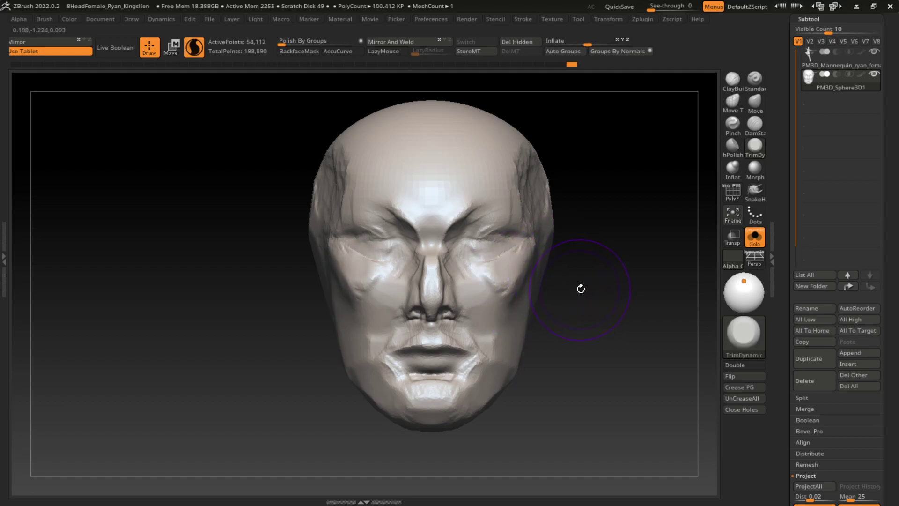
Plane down both temples and re-cut the forehead side planes
mouse_move(532, 172)
mouse_down()
mouse_move(521, 177)
mouse_move(525, 154)
mouse_up()
drag(366, 152, 345, 190)
drag(361, 139, 330, 155)
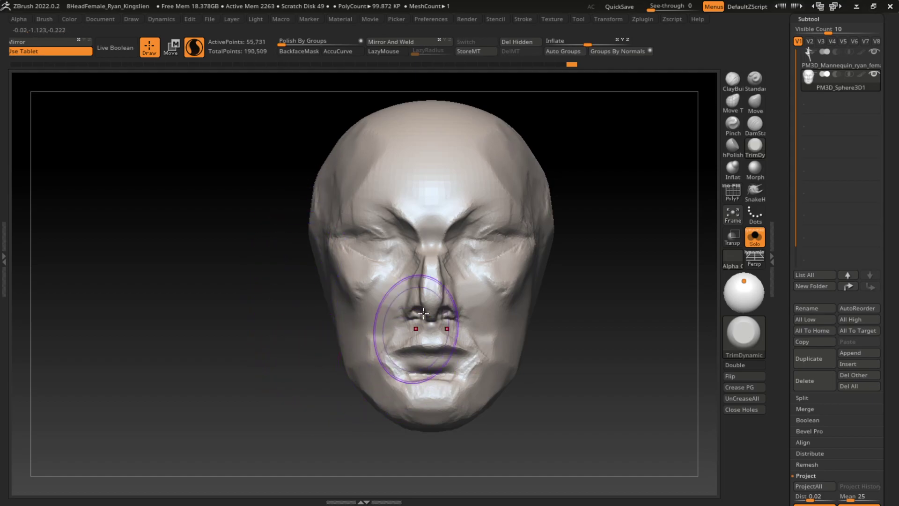
drag(391, 150, 361, 119)
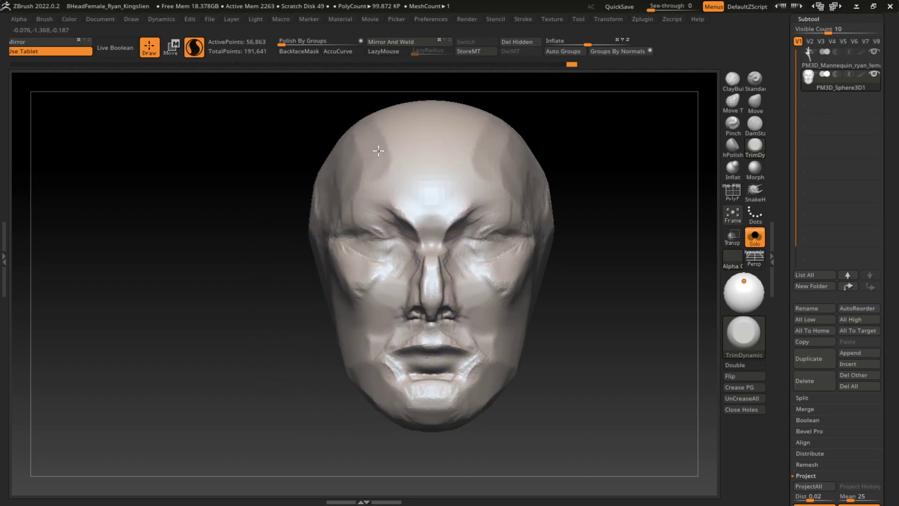
mouse_move(542, 141)
mouse_down()
mouse_move(514, 176)
mouse_move(499, 164)
mouse_up()
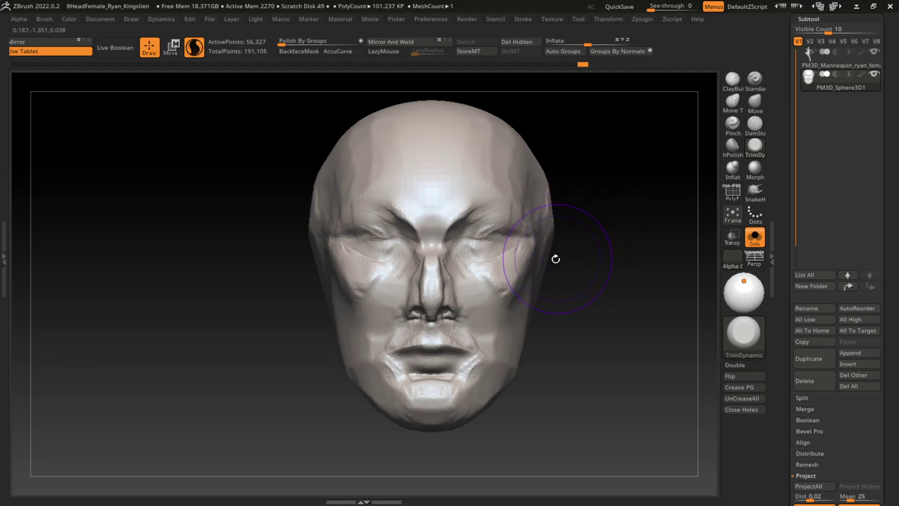
Carve a DamStandard crease near the right eye and temple
key(b)
key(d)
key(s)
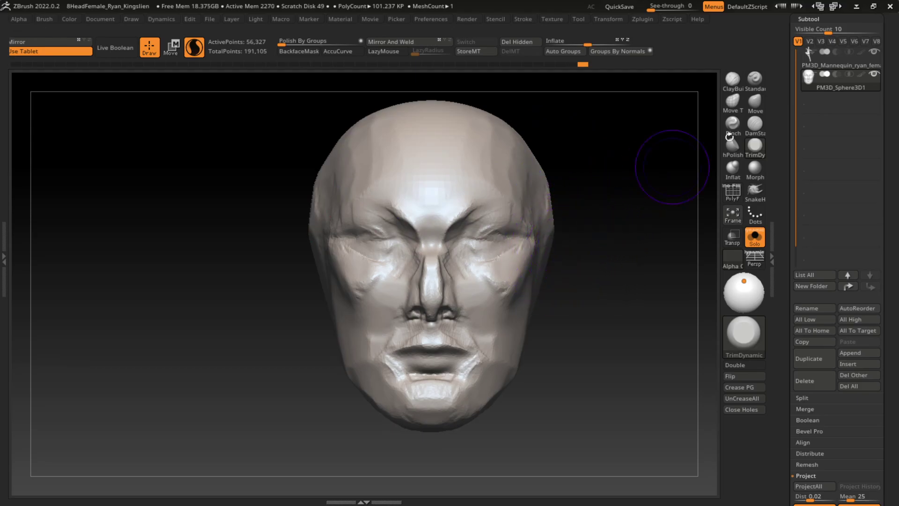
drag(665, 245, 627, 246)
drag(501, 241, 572, 221)
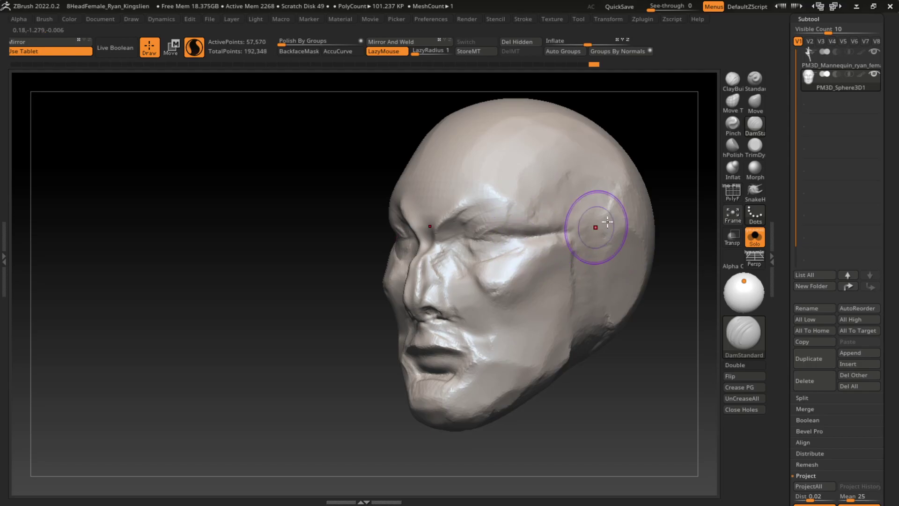
drag(644, 208, 682, 202)
Build up clay at the temple, undo it, and trim down the right temple
click(733, 78)
mouse_move(532, 225)
mouse_down()
mouse_move(543, 211)
mouse_move(538, 195)
mouse_move(537, 220)
mouse_up()
key(ctrl+z)
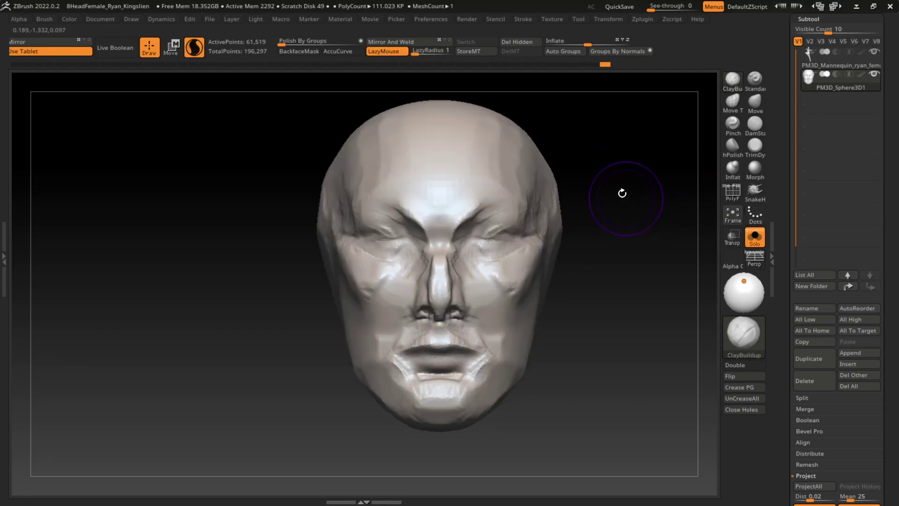
key(s)
click(756, 145)
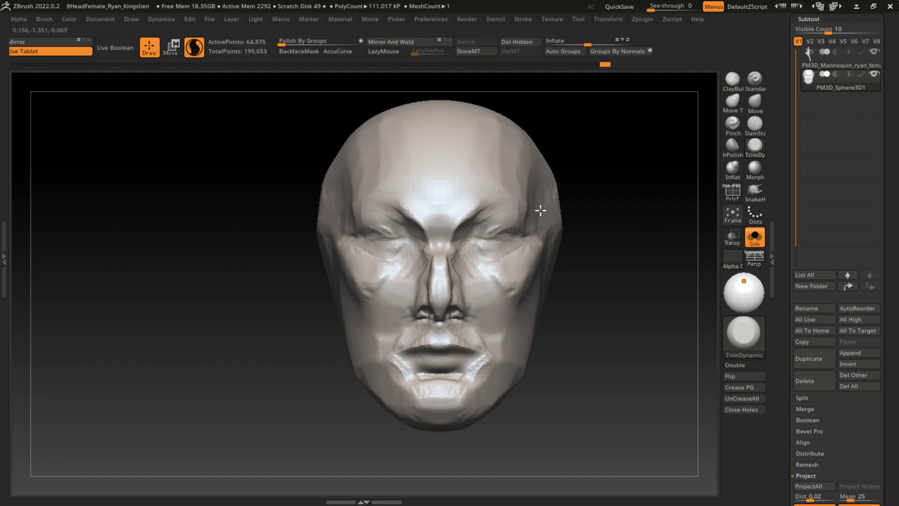
drag(541, 211, 554, 211)
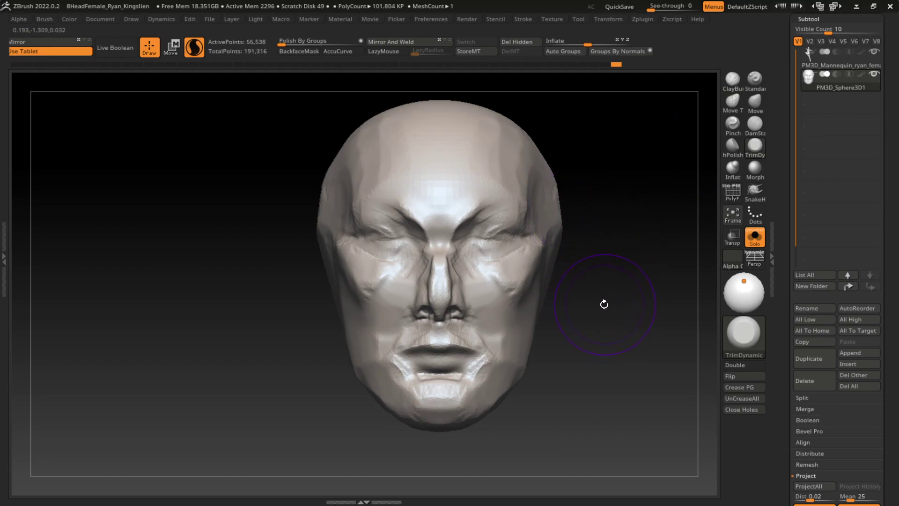
Trim the side of the nose, the nose bridge planes and the right brow area
click(755, 103)
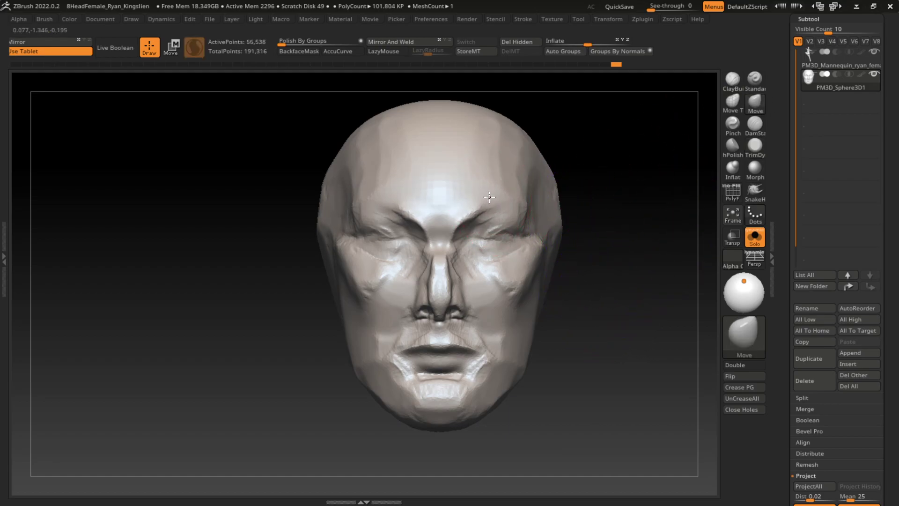
key(s)
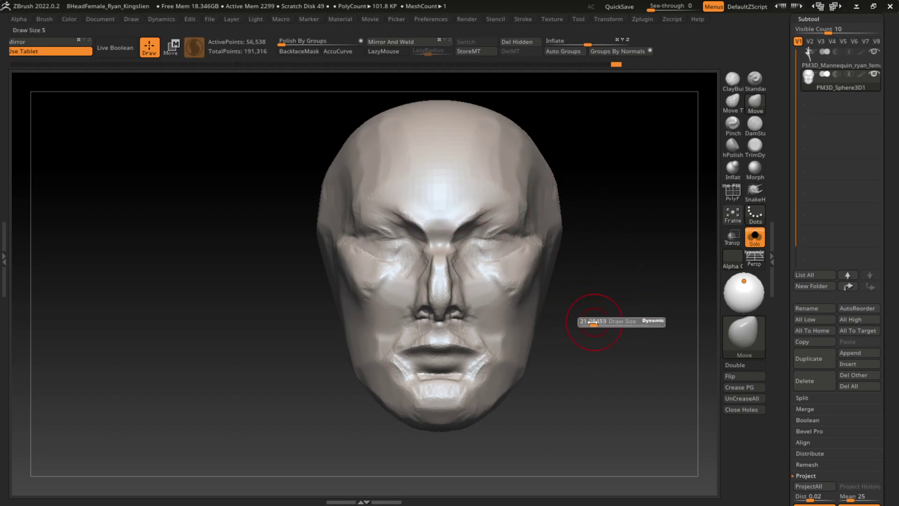
click(755, 145)
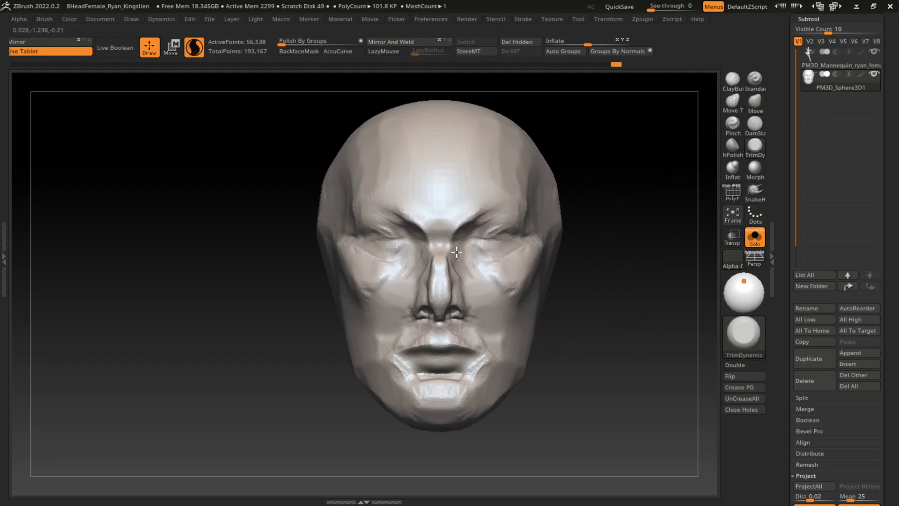
drag(471, 265, 456, 275)
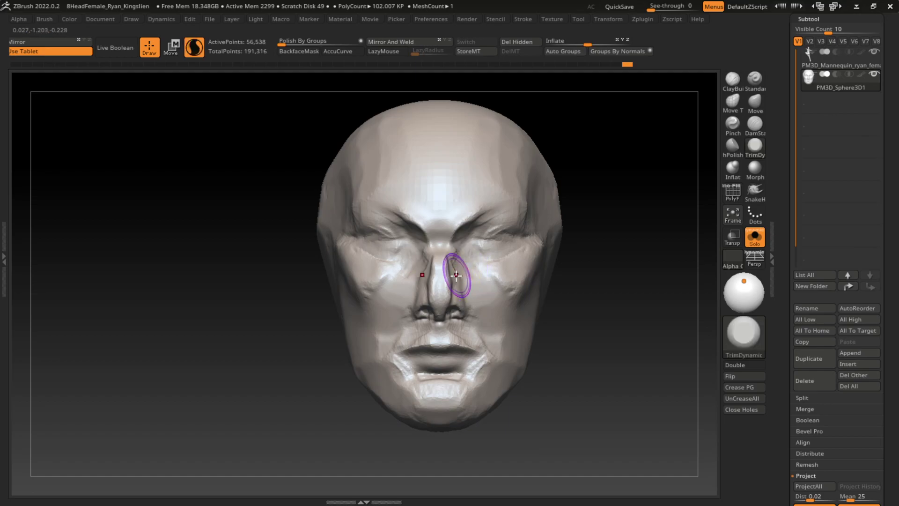
mouse_move(456, 250)
mouse_down()
mouse_move(460, 271)
mouse_move(511, 302)
mouse_up()
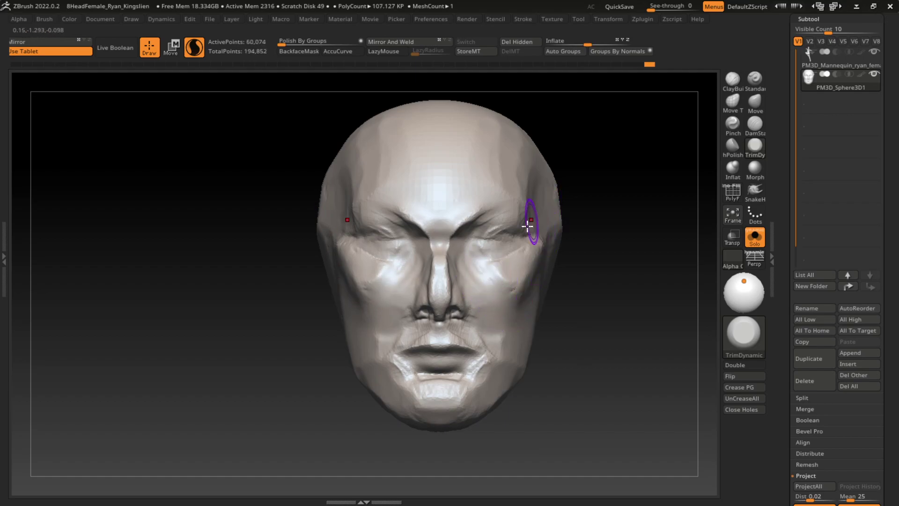
mouse_move(533, 221)
mouse_down()
mouse_move(506, 219)
mouse_move(517, 240)
mouse_move(482, 231)
mouse_move(477, 257)
mouse_move(467, 249)
mouse_move(492, 255)
mouse_move(507, 241)
mouse_move(468, 253)
mouse_move(503, 250)
mouse_up()
click(755, 126)
Append a sphere subtool and show all subtools with Solo off
key(b)
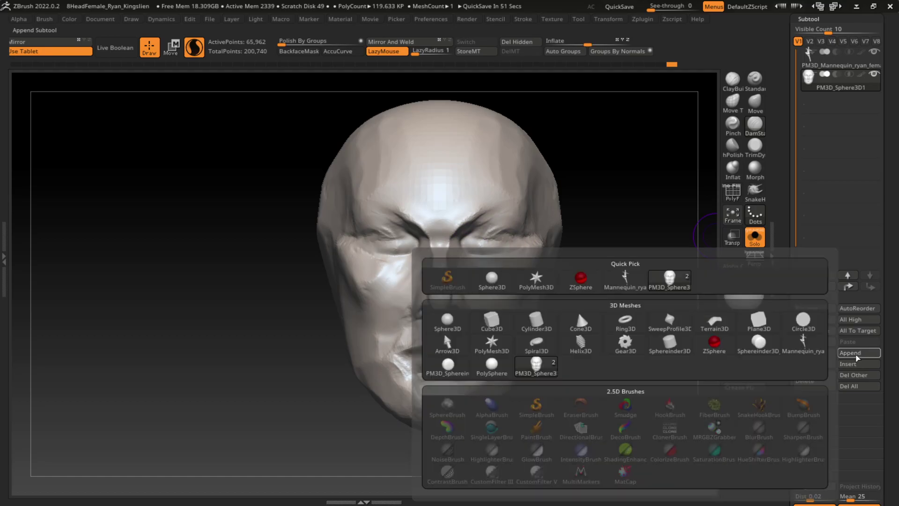
click(849, 352)
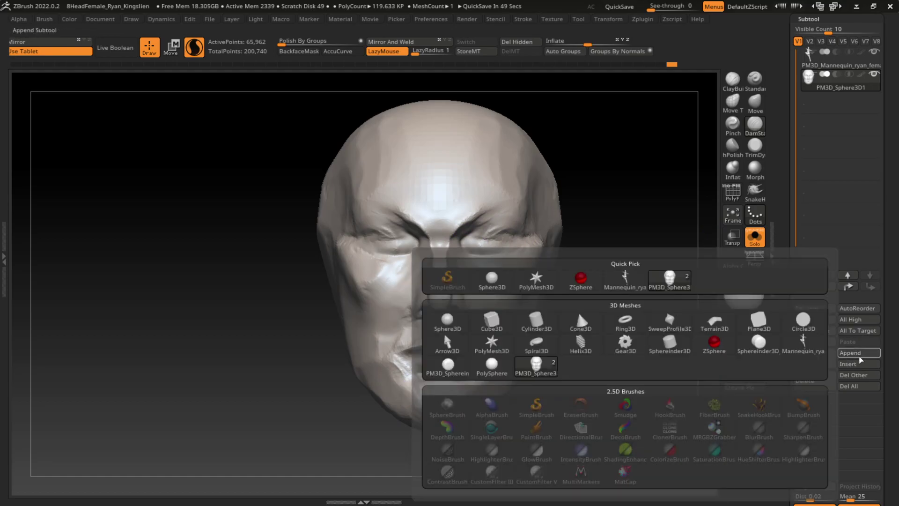
click(446, 366)
ctrl+right_drag(463, 377, 534, 345)
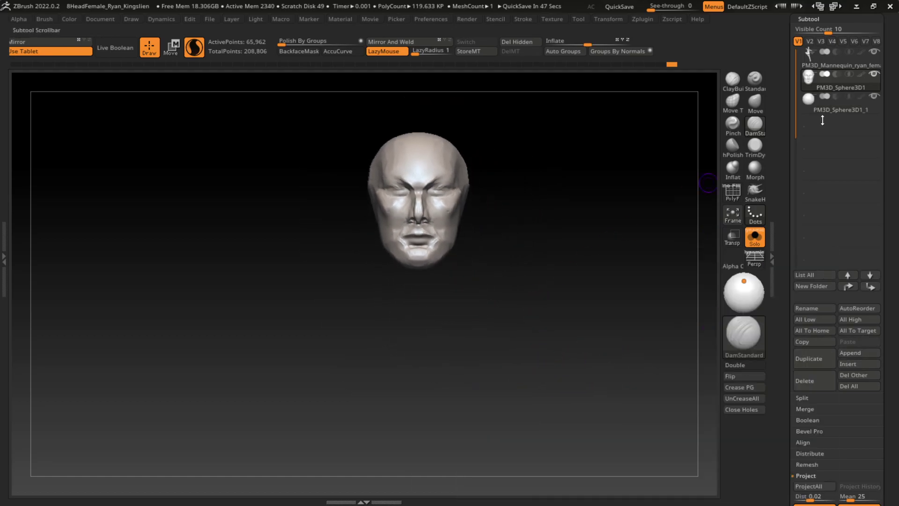
click(754, 237)
alt+click(507, 393)
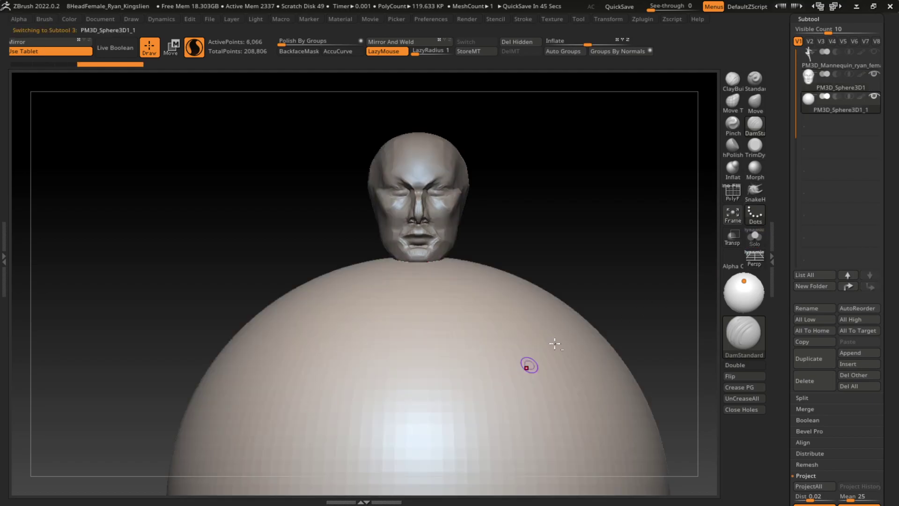
ctrl+right_drag(528, 365, 506, 266)
Scale the sphere to about 0.4 with Transp on and place it in the right socket
key(w)
drag(424, 365, 361, 301)
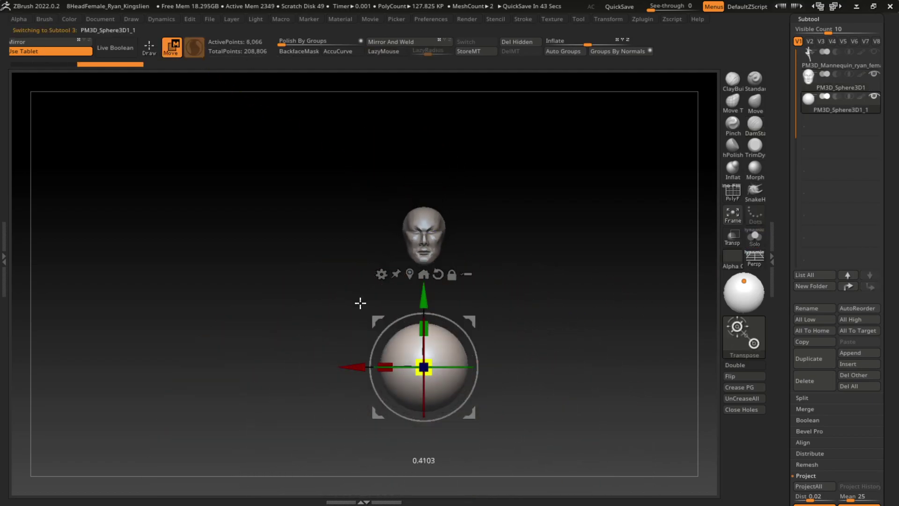
drag(476, 407, 482, 284)
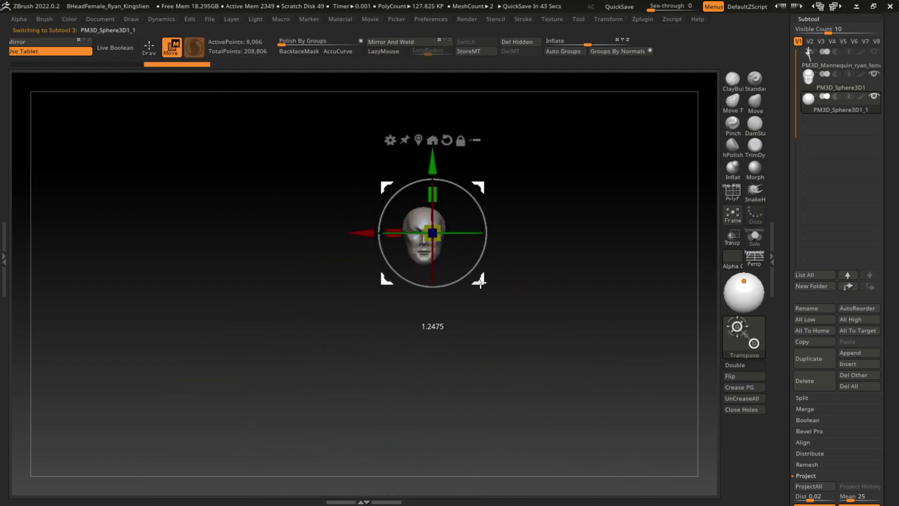
click(739, 247)
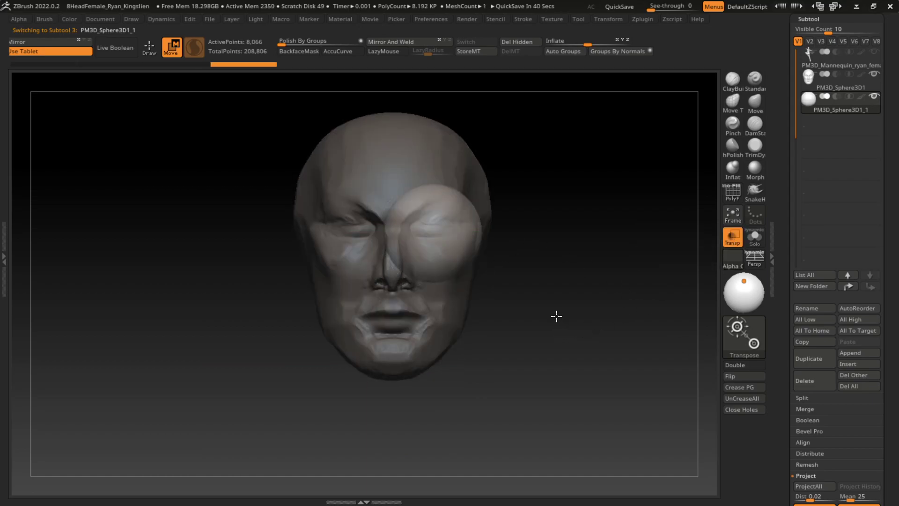
ctrl+right_drag(556, 315, 427, 234)
drag(432, 233, 419, 210)
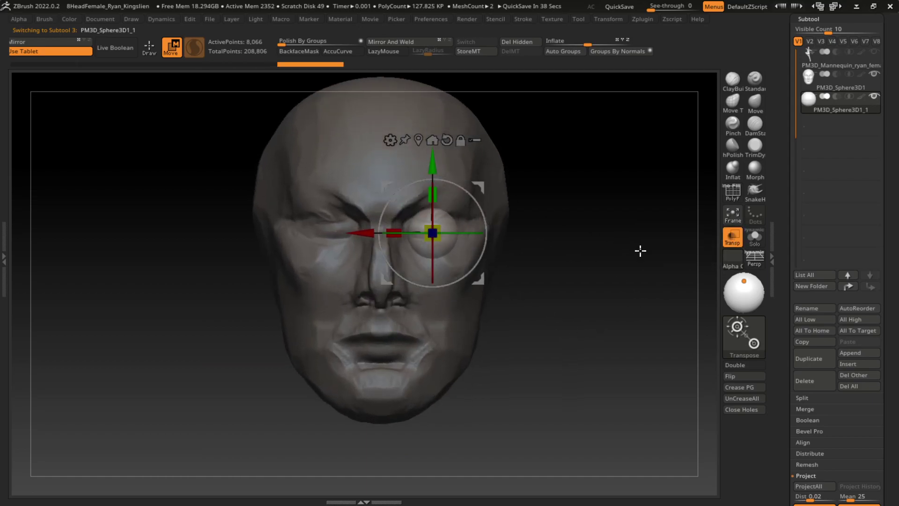
Push the eye forward in profile, mirror it to the other socket, and nudge it to fit
shift+drag(640, 249, 633, 295)
drag(366, 234, 275, 237)
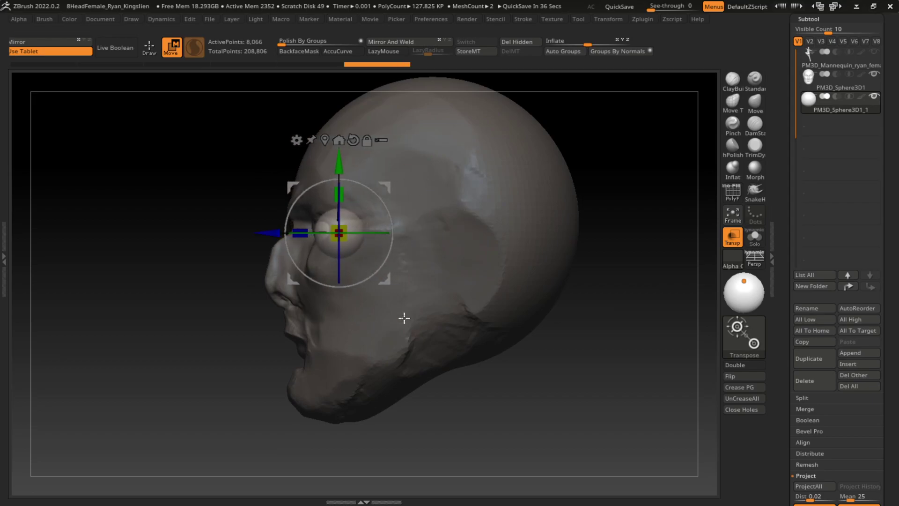
mouse_move(403, 317)
shift+mouse_down()
mouse_move(605, 359)
mouse_move(417, 297)
shift+mouse_up()
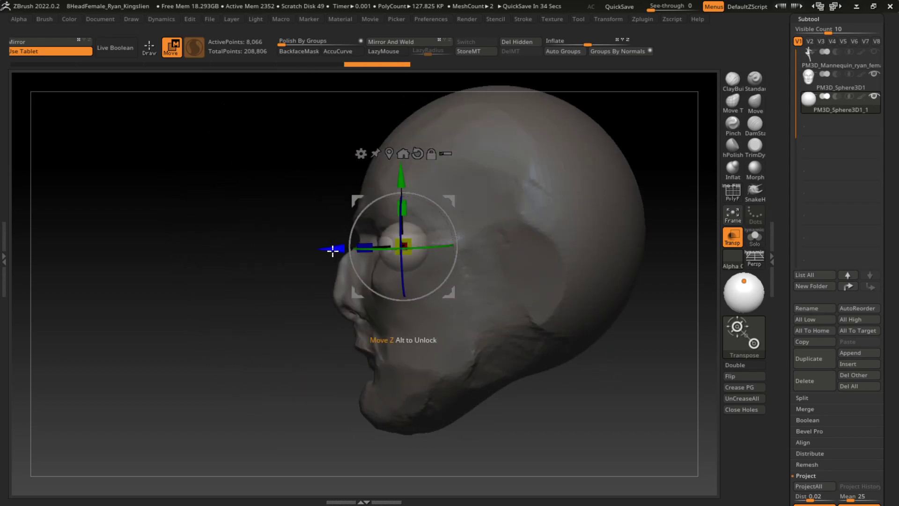
mouse_move(313, 402)
shift+mouse_down()
mouse_move(299, 424)
mouse_move(573, 270)
shift+mouse_up()
click(398, 41)
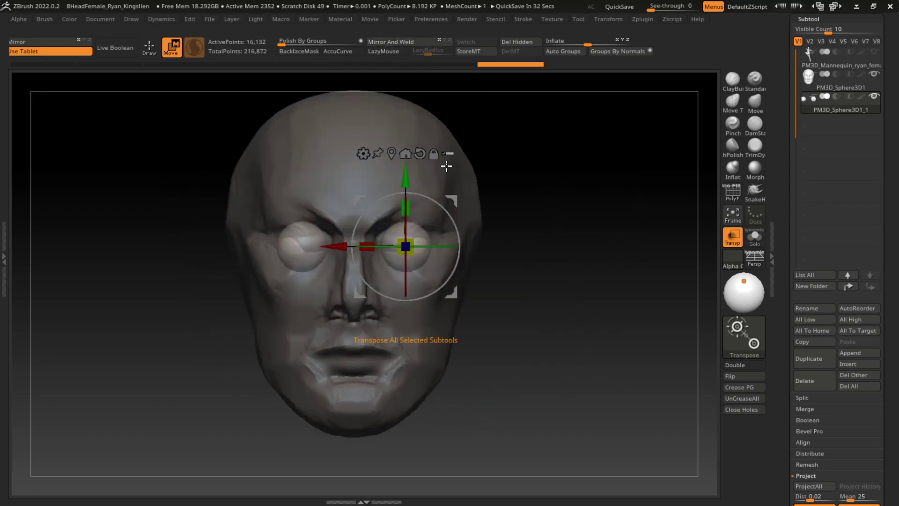
drag(347, 244, 337, 245)
Reselect the head subtool, re-centre the view and turn Transp off
key(q)
alt+click(441, 287)
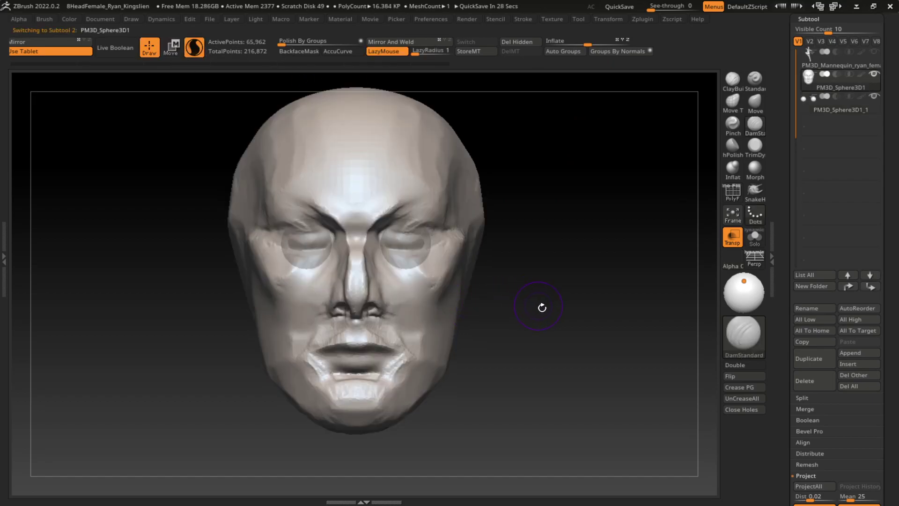
alt+drag(542, 307, 598, 321)
click(723, 241)
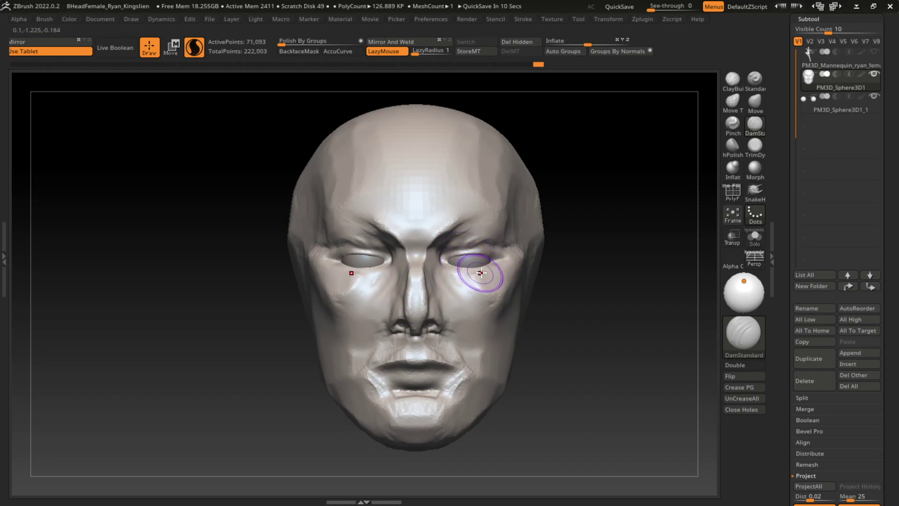
Carve thin DamStandard creases under and around the right eye socket
key(b)
key(m)
key(v)
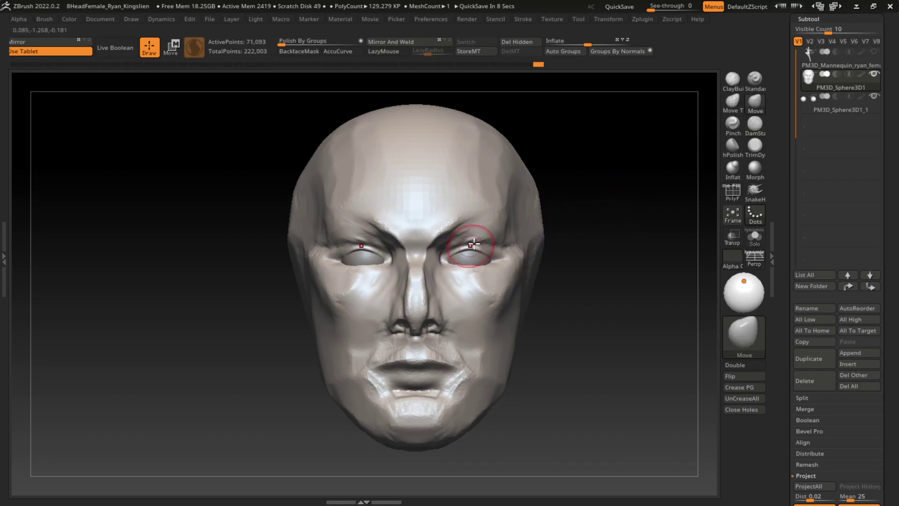
key(b)
key(d)
key(s)
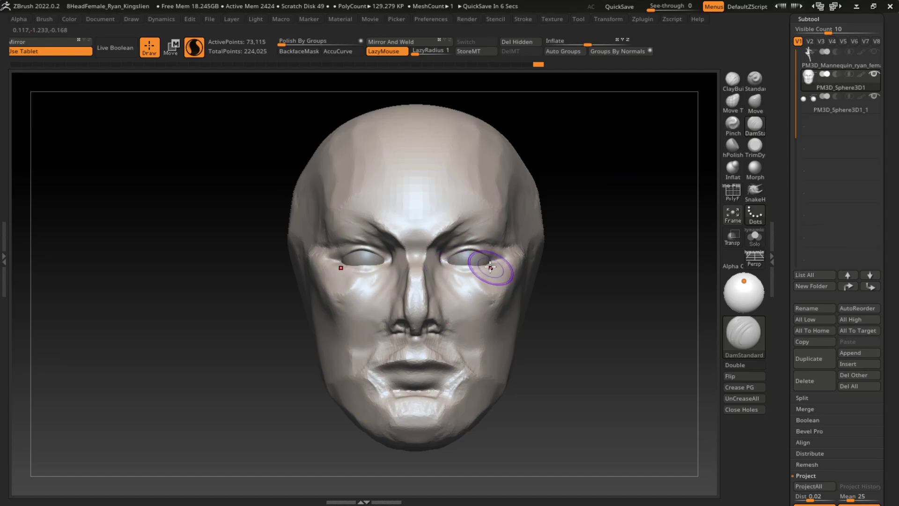
mouse_move(490, 267)
mouse_down()
mouse_move(480, 267)
mouse_move(478, 253)
mouse_up()
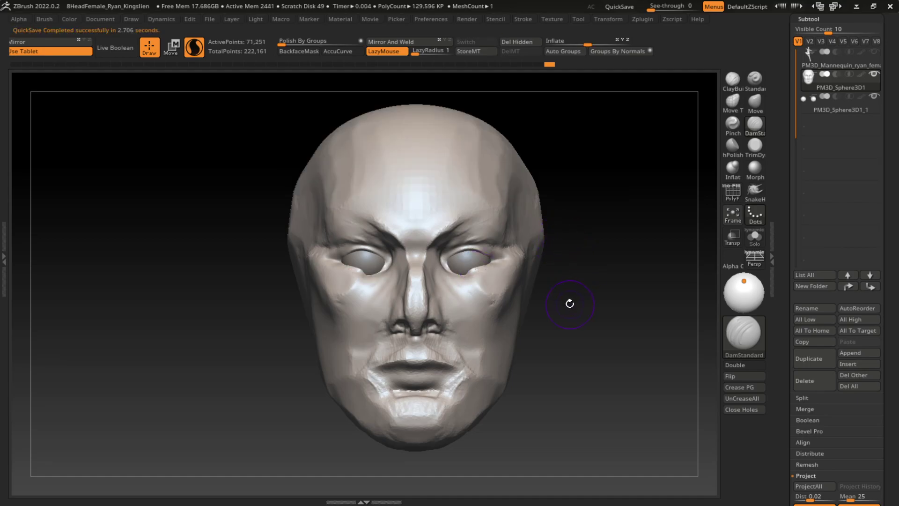
drag(469, 262, 458, 271)
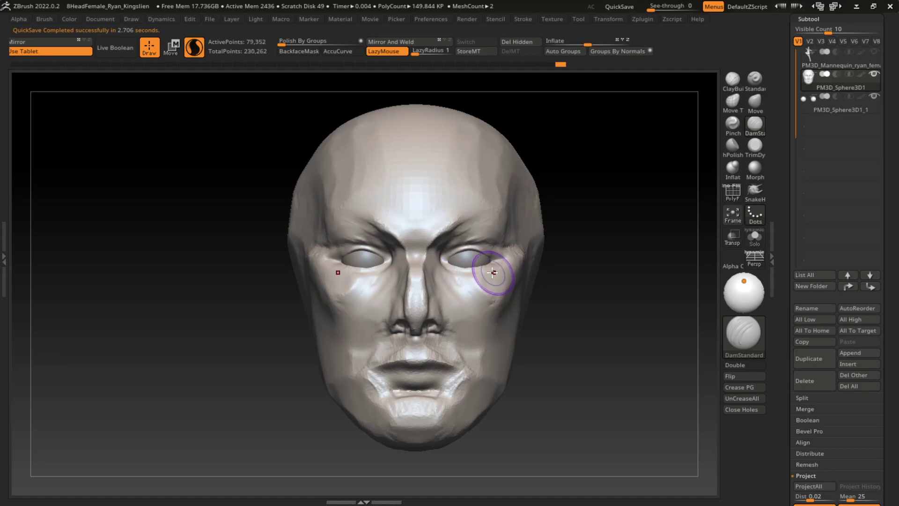
Resculpt around the eye and build up the brow ridge with ClayBuildup
right_drag(523, 254, 493, 285)
drag(512, 262, 510, 260)
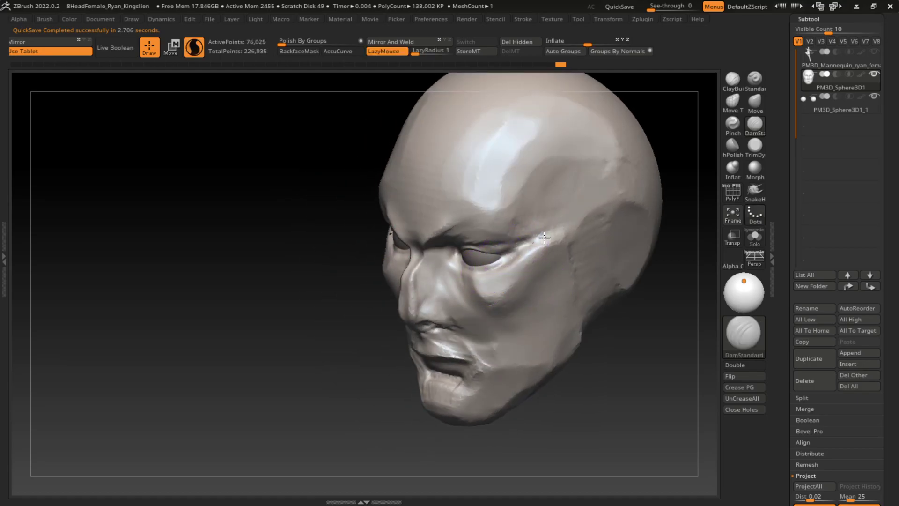
shift+right_drag(627, 313, 661, 313)
click(733, 80)
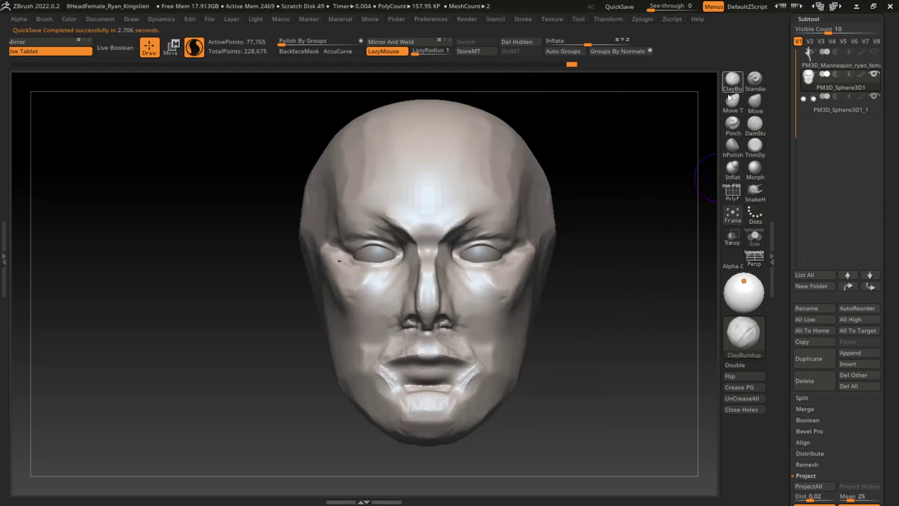
mouse_move(574, 262)
right_down()
mouse_move(606, 308)
mouse_move(529, 257)
right_up()
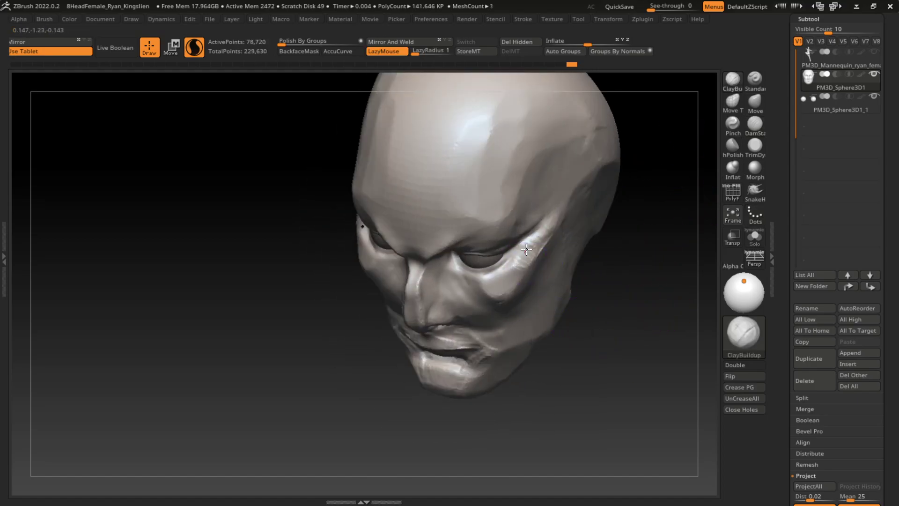
drag(525, 262, 557, 206)
drag(511, 281, 553, 220)
mouse_move(525, 253)
mouse_down()
mouse_move(545, 229)
mouse_move(518, 257)
mouse_move(523, 231)
mouse_up()
Build up the cheek below the right eye from several angles
right_drag(523, 222, 663, 226)
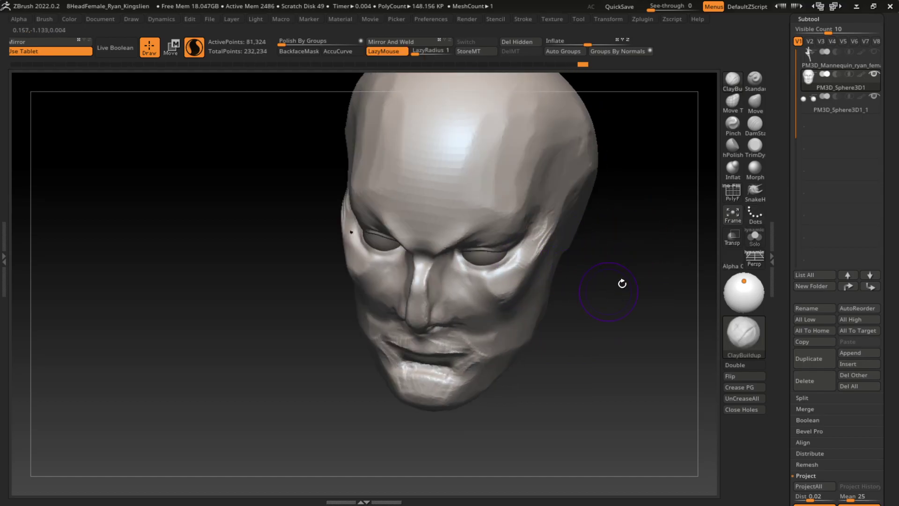
mouse_move(621, 283)
right_down()
mouse_move(642, 245)
mouse_move(526, 241)
right_up()
drag(526, 241, 525, 235)
mouse_move(526, 235)
right_down()
mouse_move(646, 363)
mouse_move(518, 301)
right_up()
drag(491, 267, 473, 253)
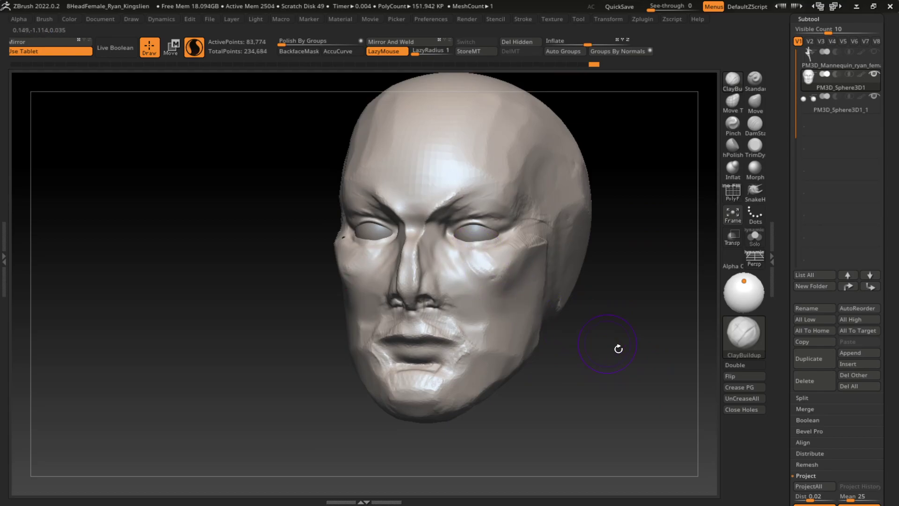
mouse_move(618, 349)
right_down()
mouse_move(633, 341)
mouse_move(620, 345)
mouse_move(602, 409)
mouse_move(591, 406)
mouse_move(582, 422)
right_up()
Pull the mouth, chin, jaw outline and nose into a sharper profile with the Move brush
key(s)
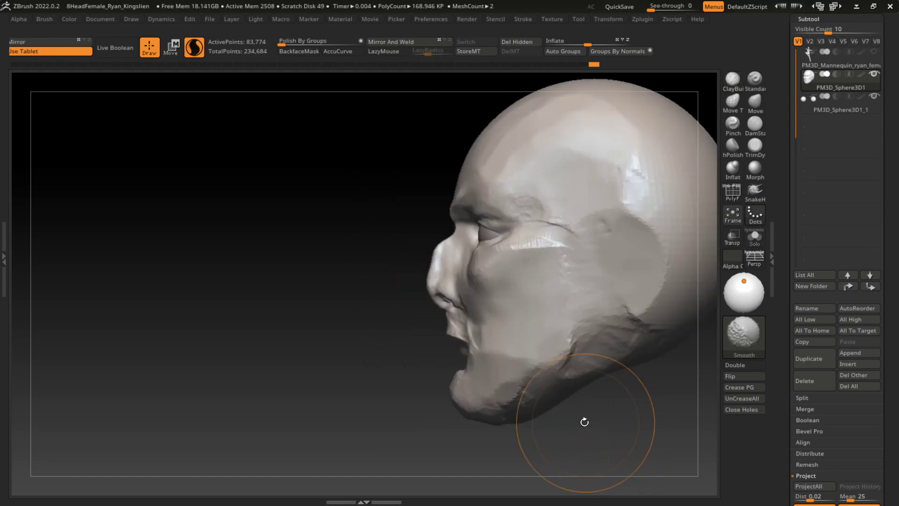
click(754, 101)
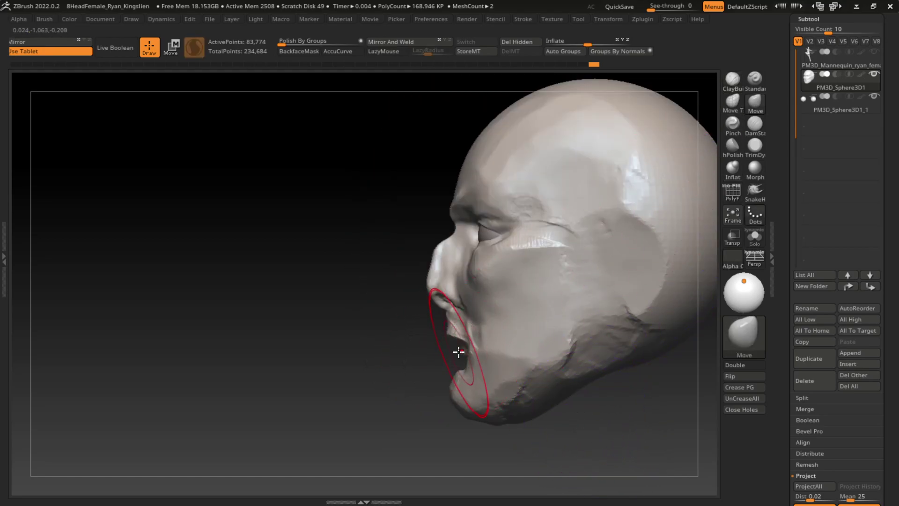
drag(458, 351, 447, 352)
drag(461, 408, 477, 410)
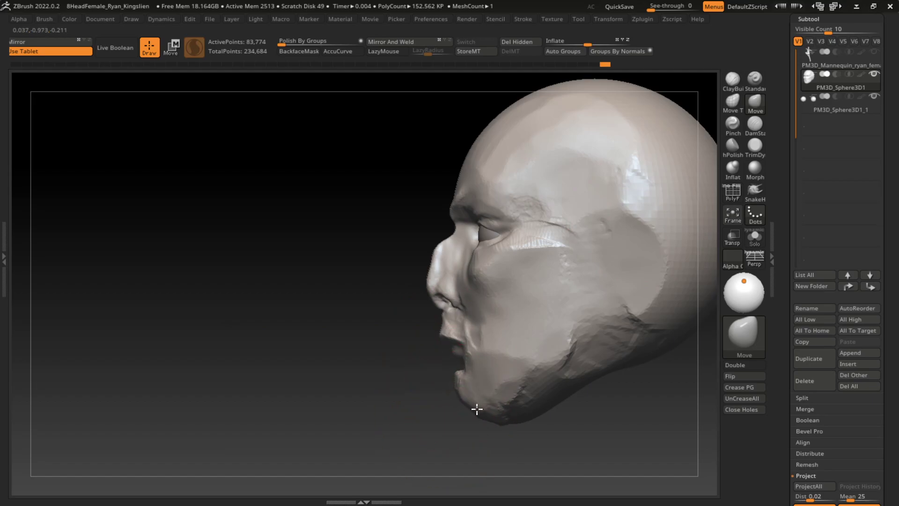
right_click(406, 323)
mouse_move(425, 290)
mouse_down()
mouse_move(412, 285)
mouse_move(444, 257)
mouse_move(436, 259)
mouse_up()
key(s)
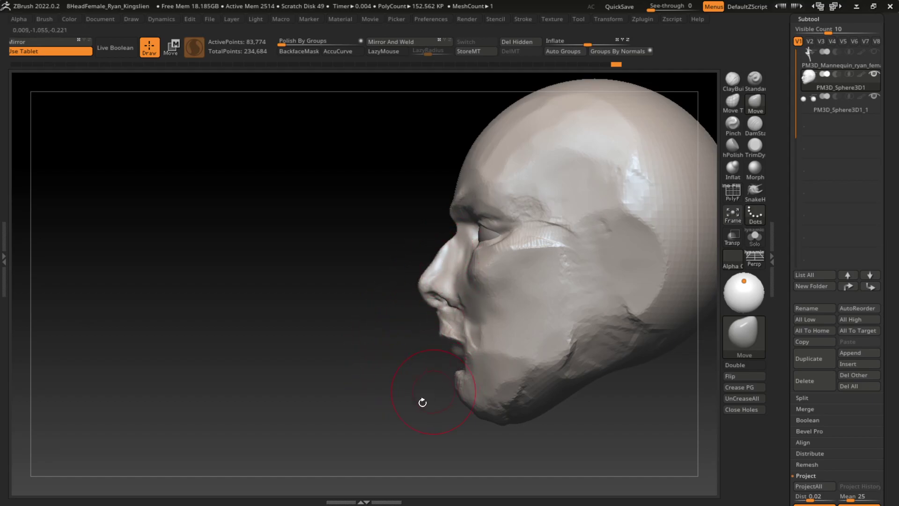
mouse_move(422, 402)
mouse_down()
mouse_move(435, 409)
mouse_move(527, 397)
mouse_move(597, 337)
mouse_up()
key(s)
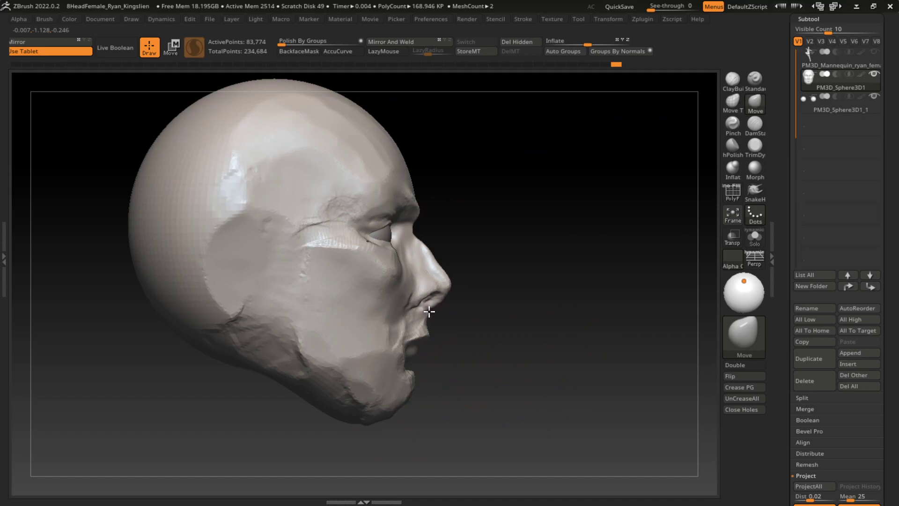
drag(432, 329, 457, 402)
click(732, 79)
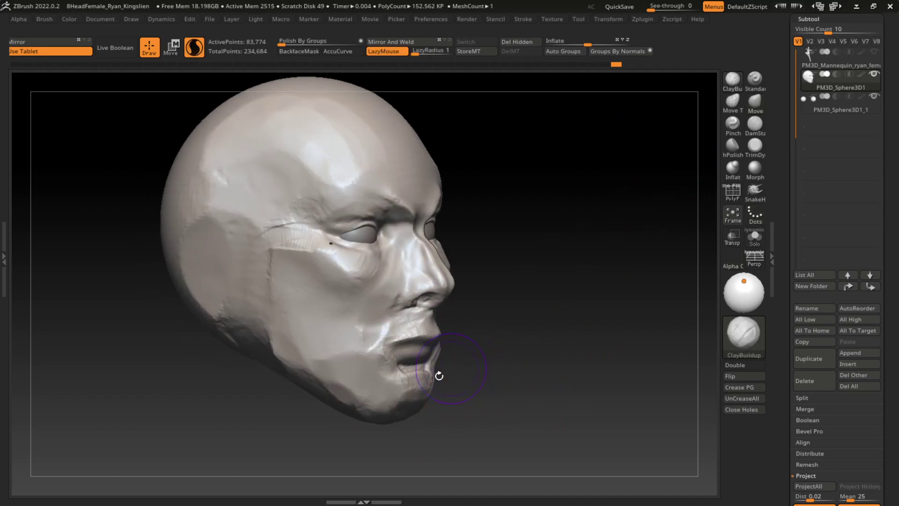
Reshape the right mouth corner and lower lip, and deepen the line between the lips
drag(438, 381, 512, 378)
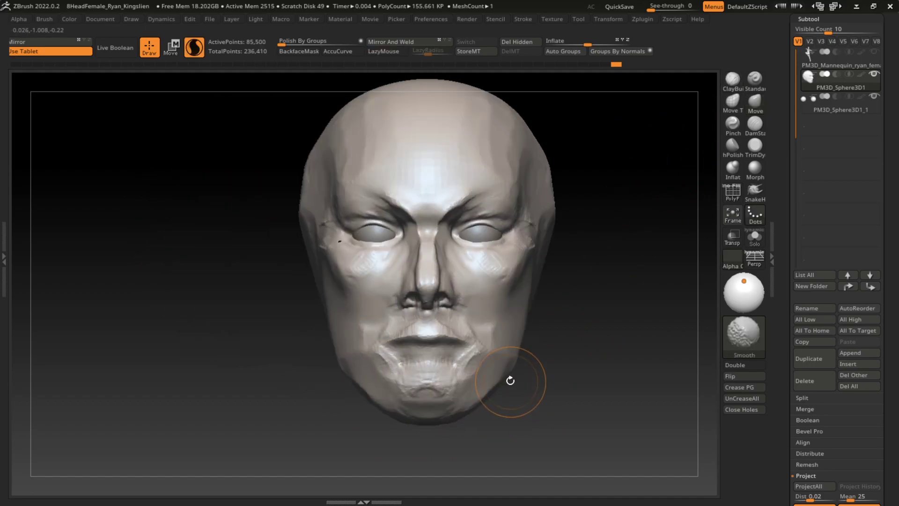
key(s)
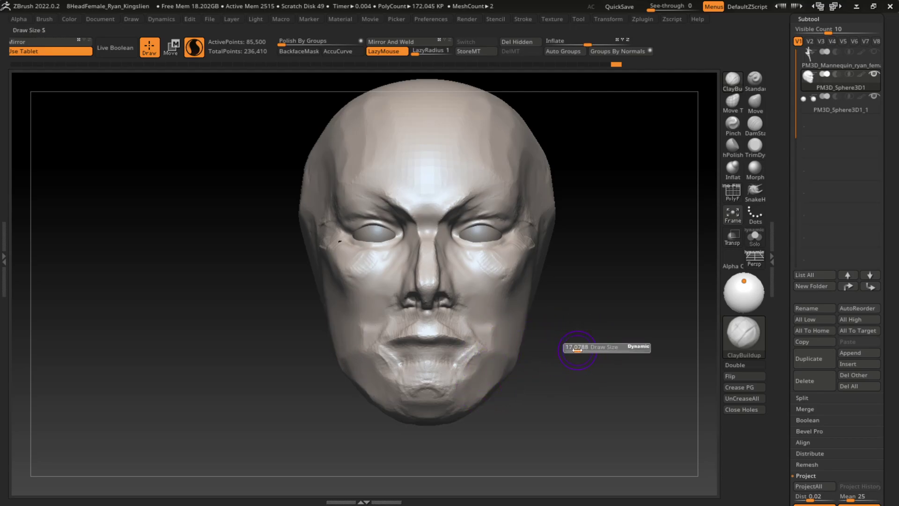
click(755, 124)
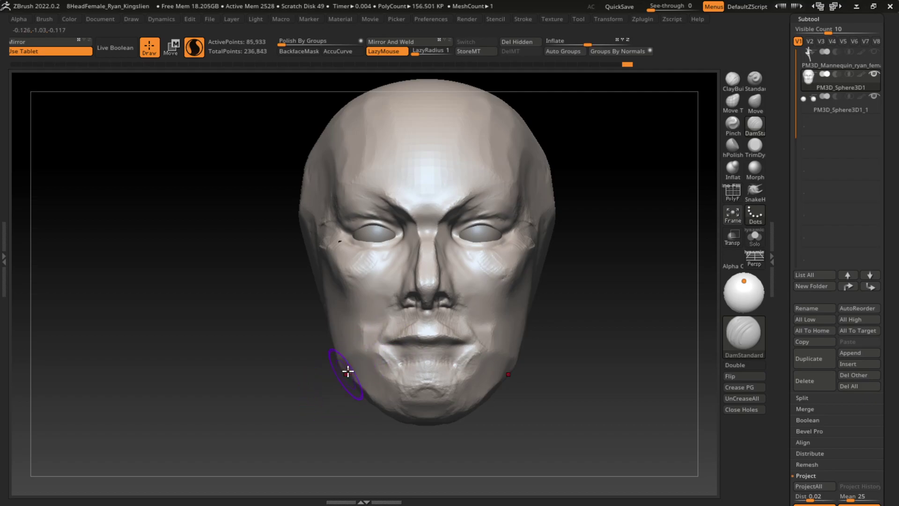
click(755, 102)
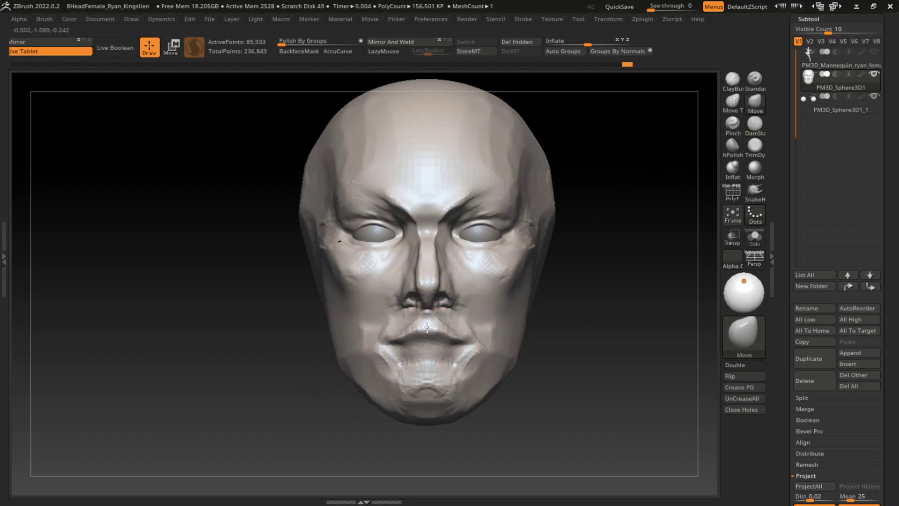
drag(453, 345, 471, 339)
click(755, 127)
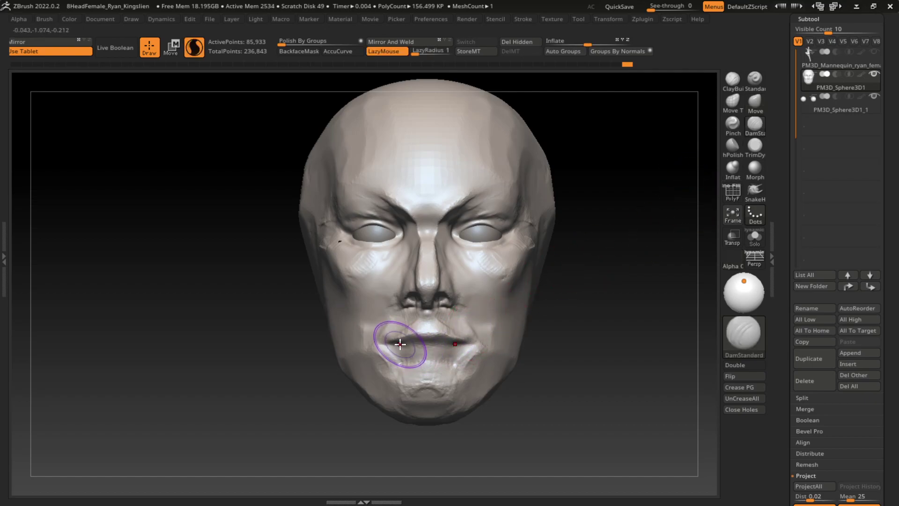
drag(398, 340, 459, 333)
With a smaller brush, soften the harsh lip crease and refine the right mouth corner
key(s)
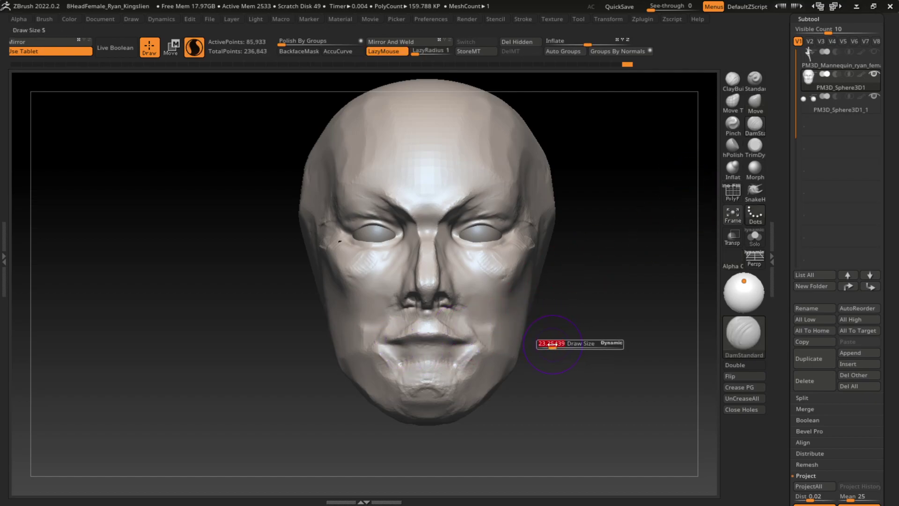
drag(580, 343, 561, 343)
mouse_move(415, 335)
shift+mouse_down()
mouse_move(402, 346)
mouse_move(462, 351)
mouse_move(395, 347)
mouse_move(411, 366)
mouse_move(397, 389)
shift+mouse_up()
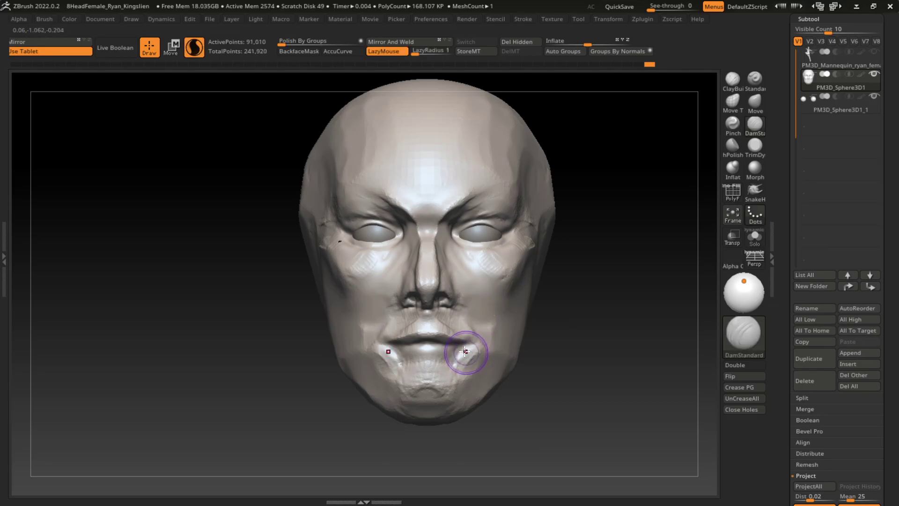
mouse_move(465, 358)
mouse_down()
mouse_move(462, 346)
mouse_move(458, 378)
mouse_up()
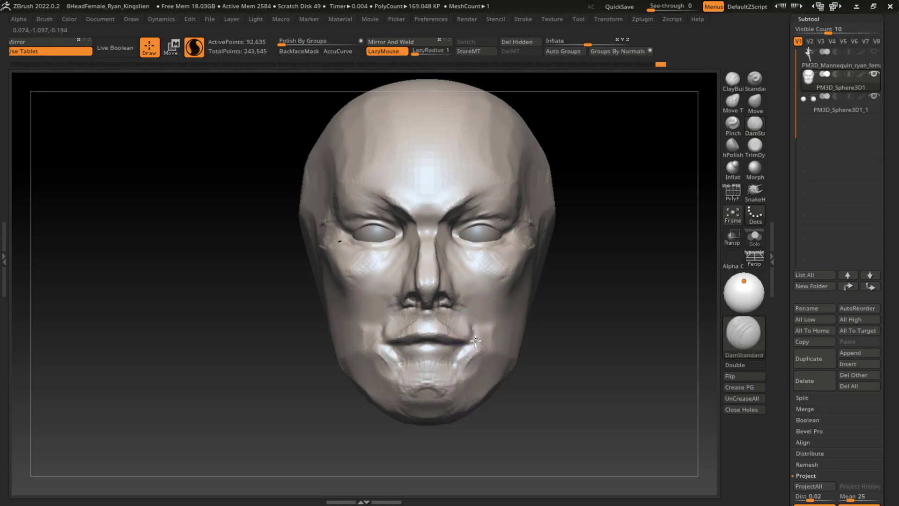
drag(477, 329, 471, 351)
Build up clay at the mouth corner and nudge the right cheek's shape
click(732, 79)
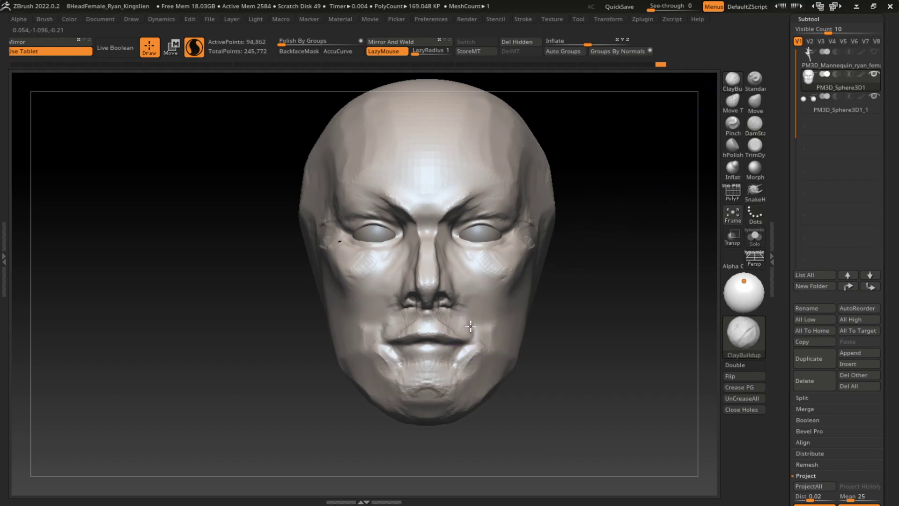
drag(462, 321, 495, 323)
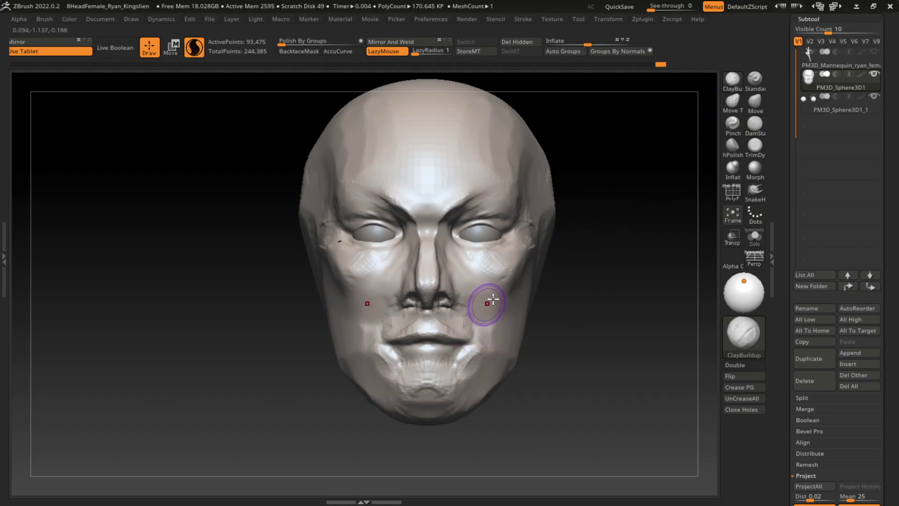
click(754, 101)
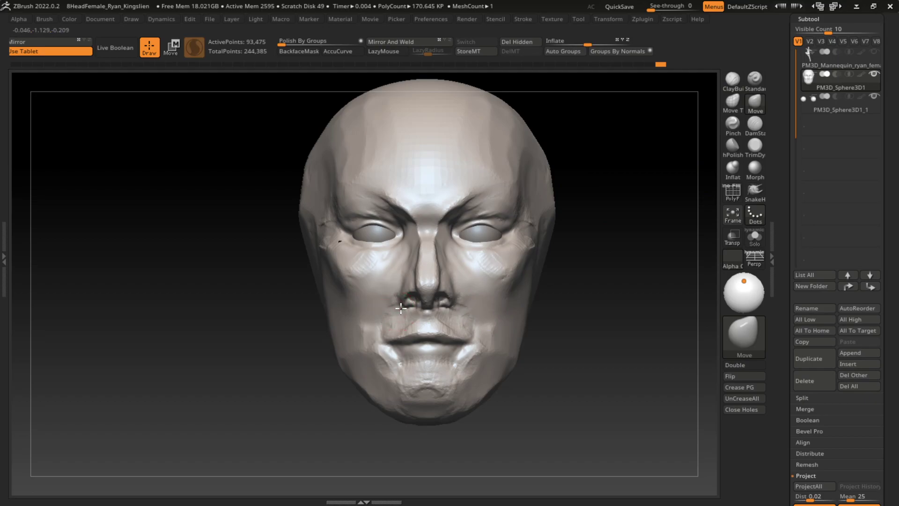
drag(463, 312, 484, 320)
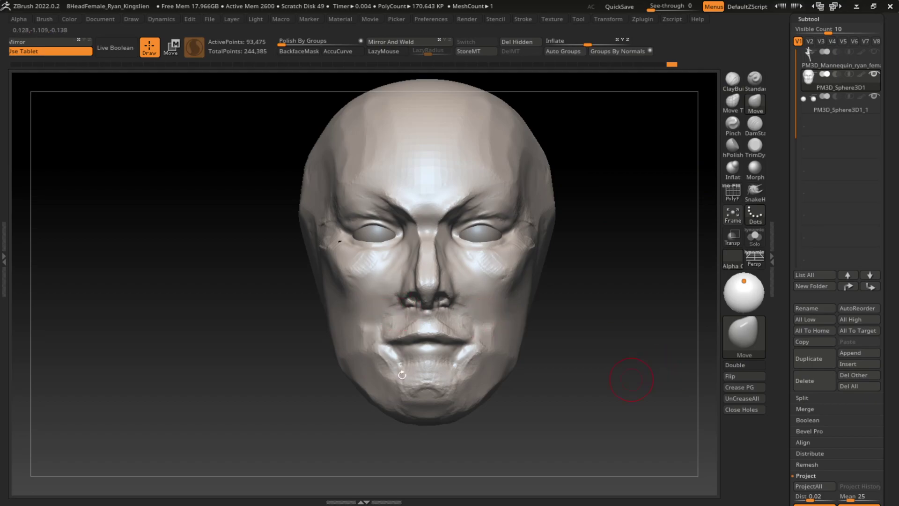
drag(602, 289, 613, 291)
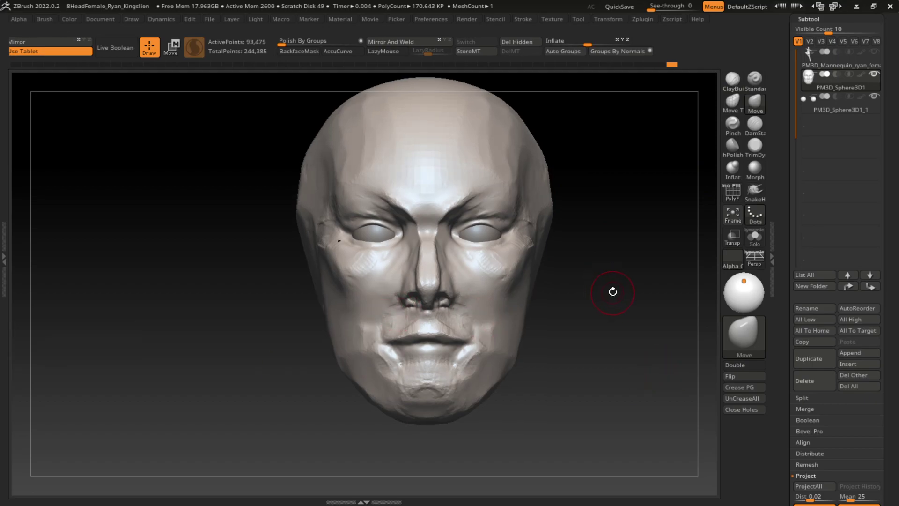
key(b)
key(Escape)
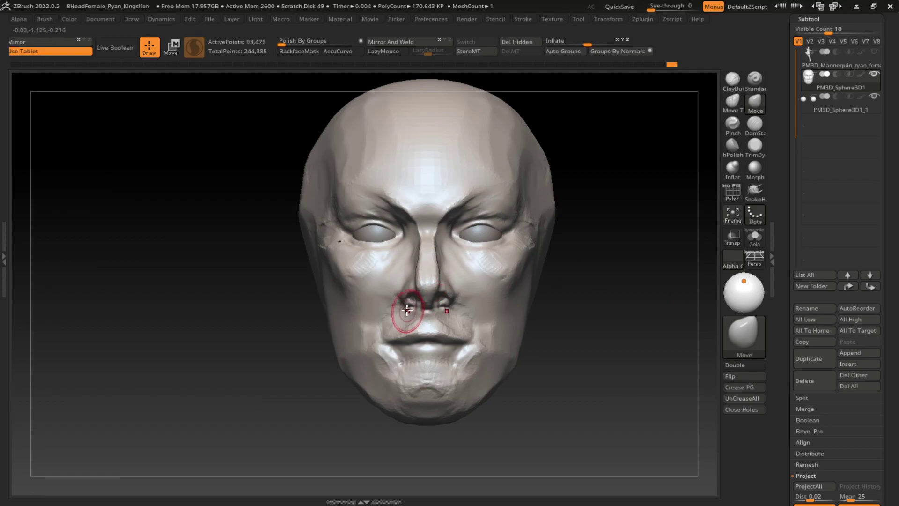
Pull the nostril and upper lip toward the nose centre and carve a crease beside the nose wing
drag(410, 303, 427, 306)
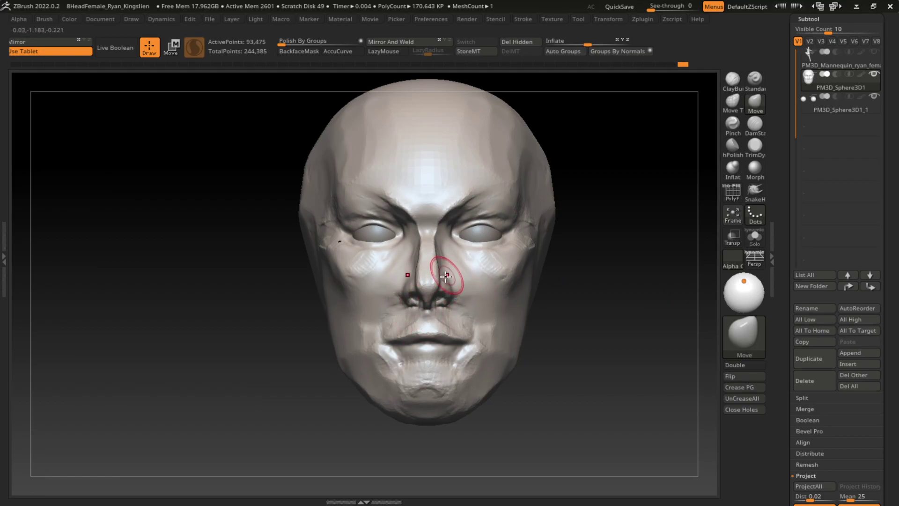
drag(445, 300, 448, 302)
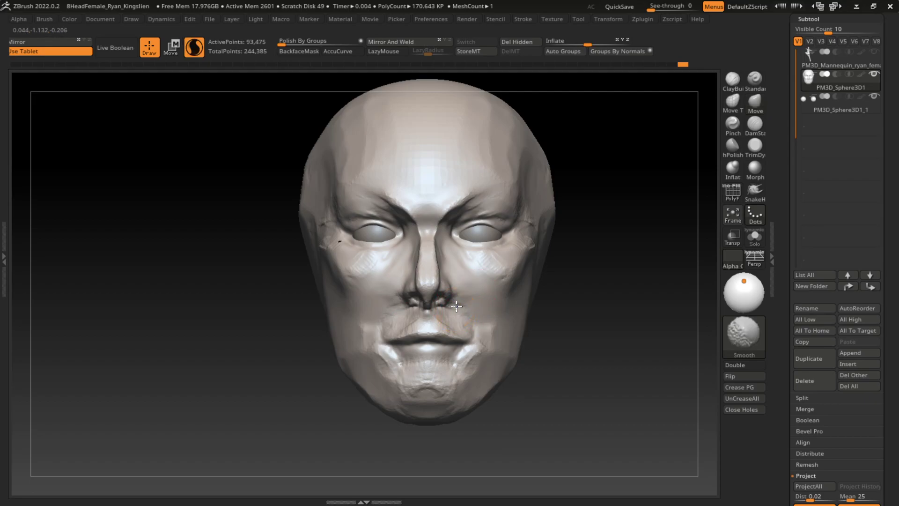
click(733, 78)
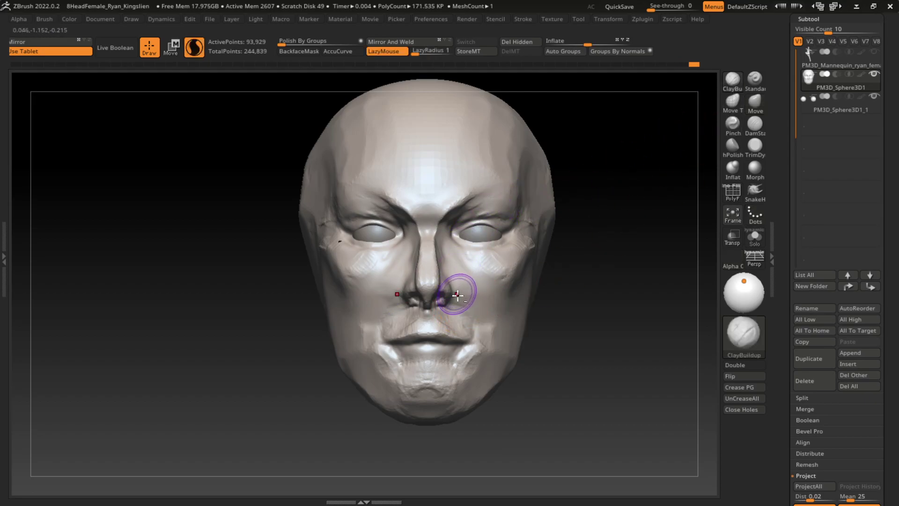
click(754, 124)
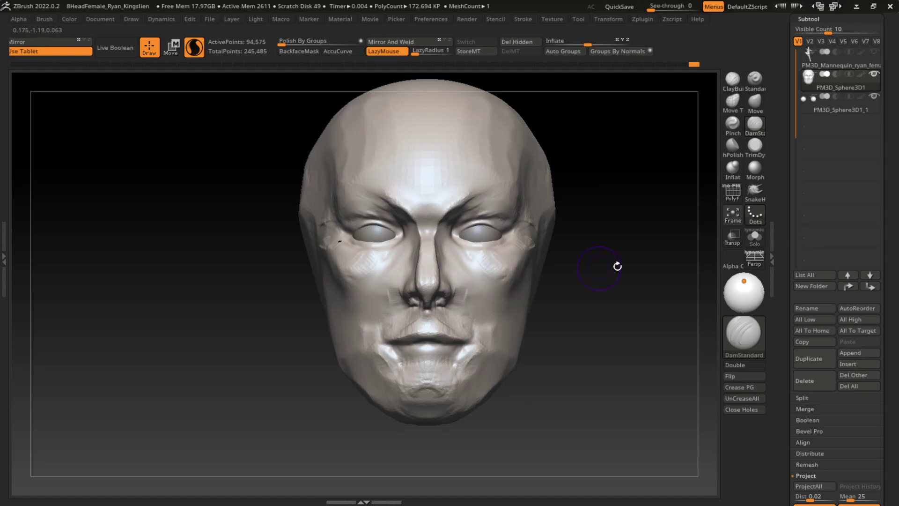
drag(616, 263, 539, 281)
drag(458, 297, 581, 371)
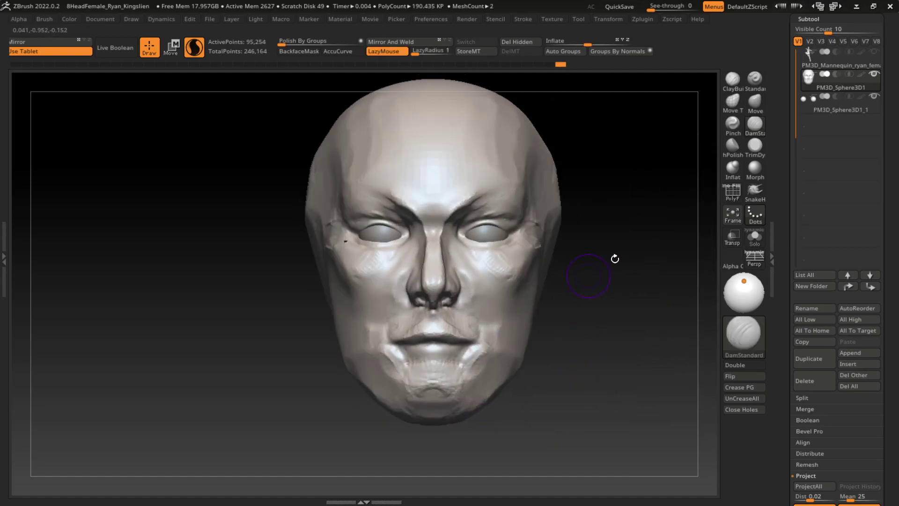
Add clay to the cheek beside the nostril, then undo that stroke
click(733, 80)
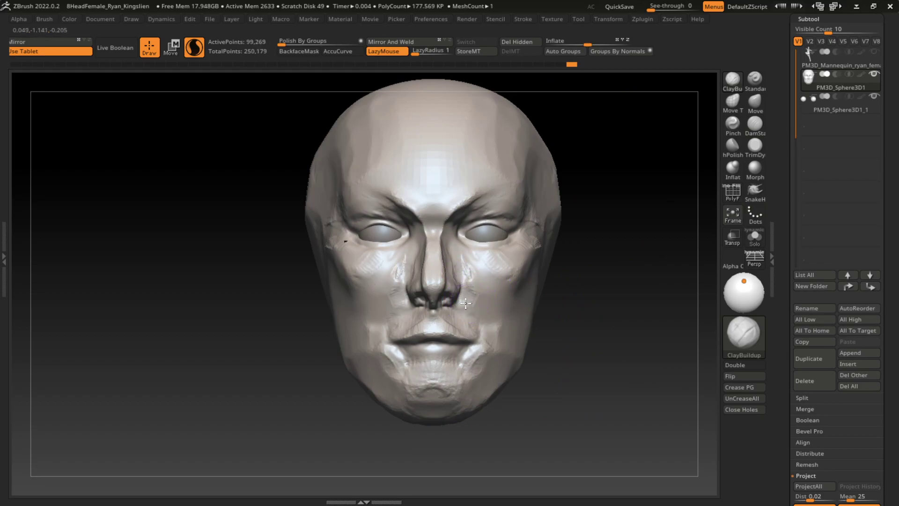
drag(473, 299, 474, 294)
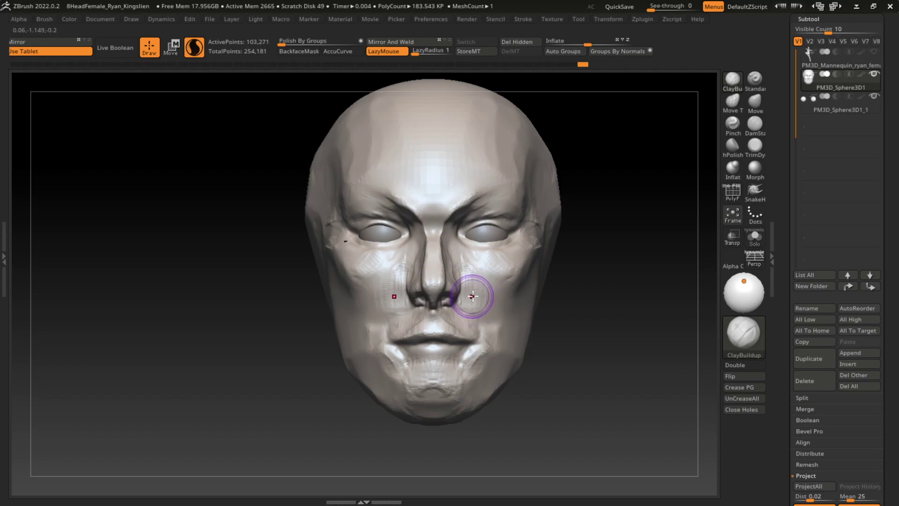
click(755, 123)
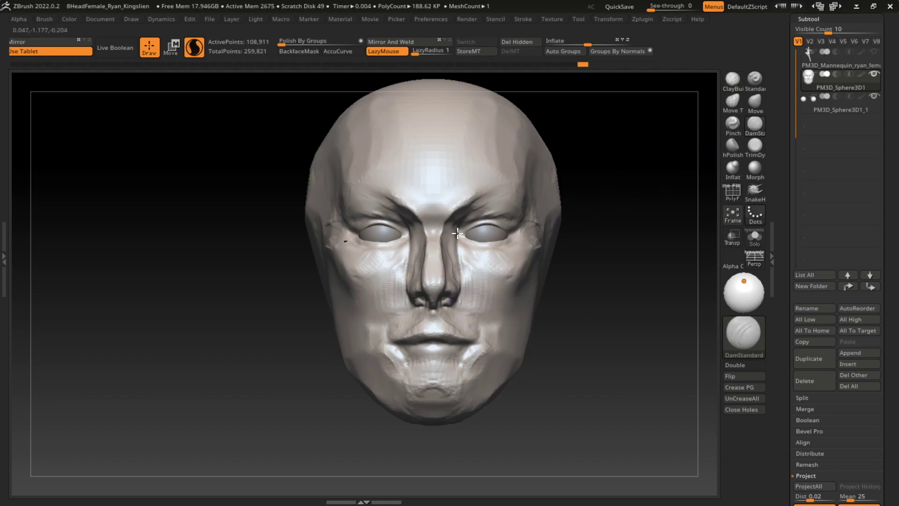
key(ctrl+z)
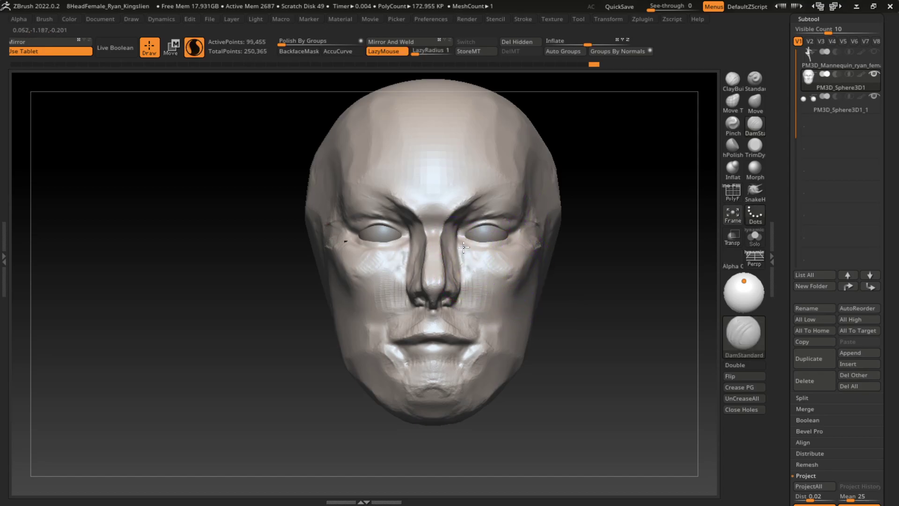
click(733, 78)
Build up clay along both nose sides, under the eyes and between the brows
mouse_move(465, 263)
mouse_down()
mouse_move(452, 243)
mouse_move(525, 258)
mouse_up()
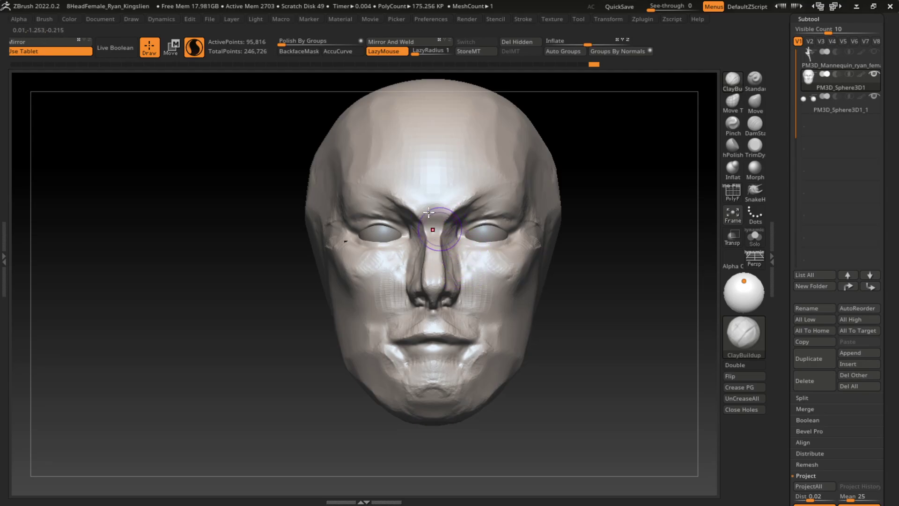
drag(426, 206, 410, 225)
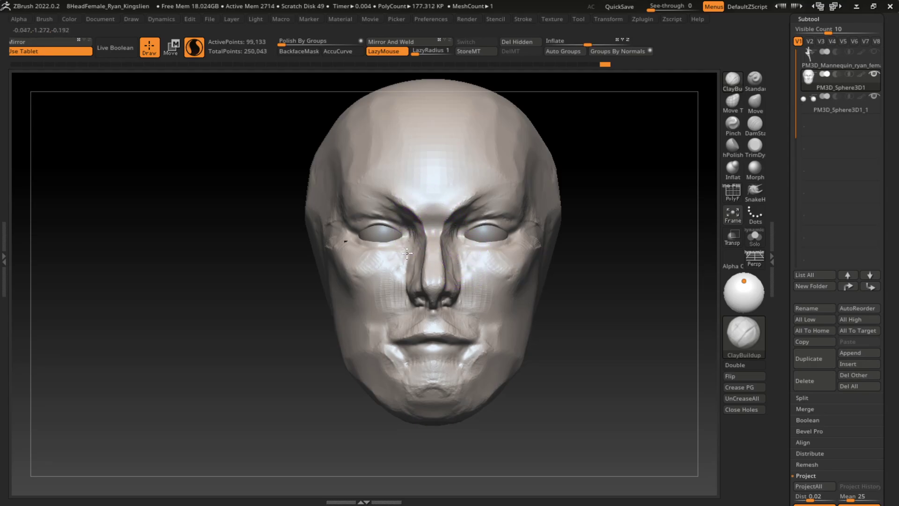
drag(466, 281, 461, 241)
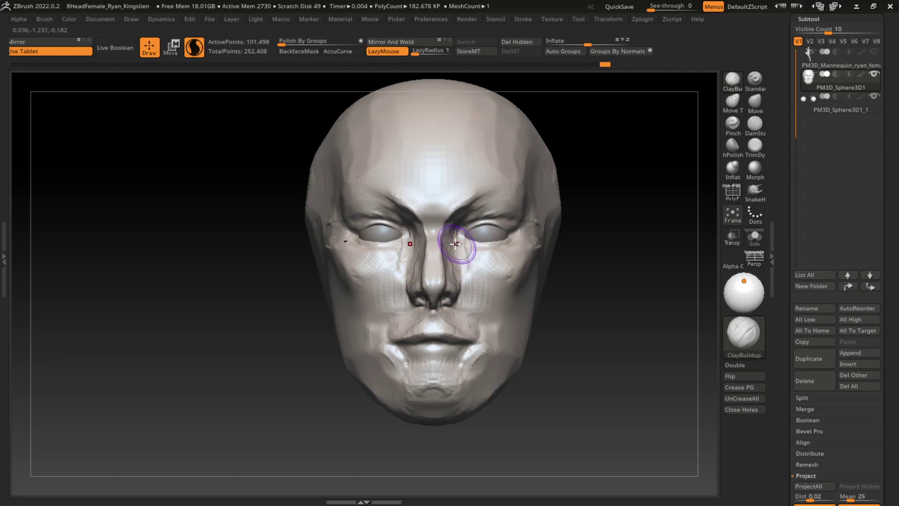
drag(371, 221, 402, 254)
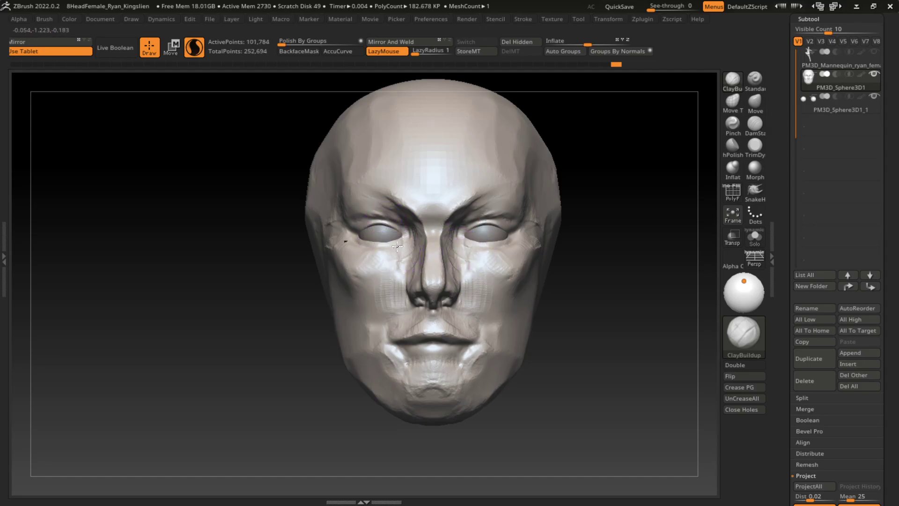
drag(398, 189, 423, 155)
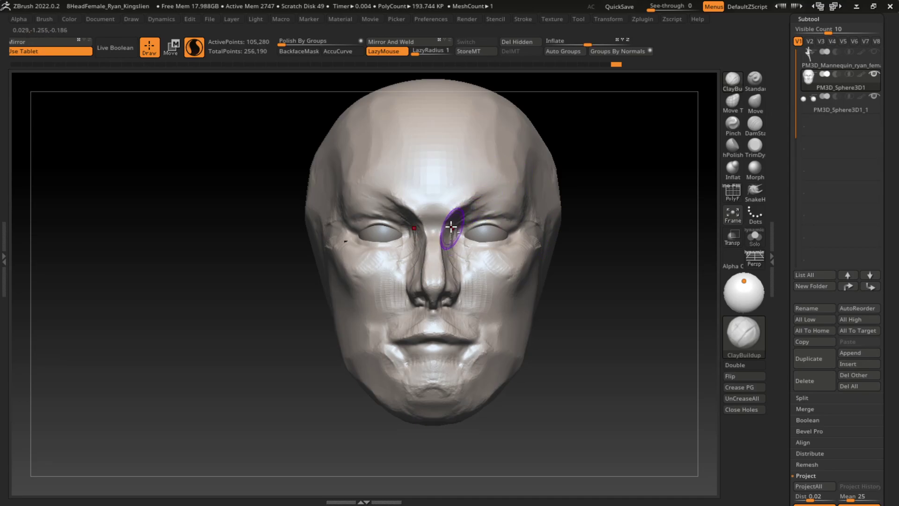
shift+drag(461, 206, 435, 197)
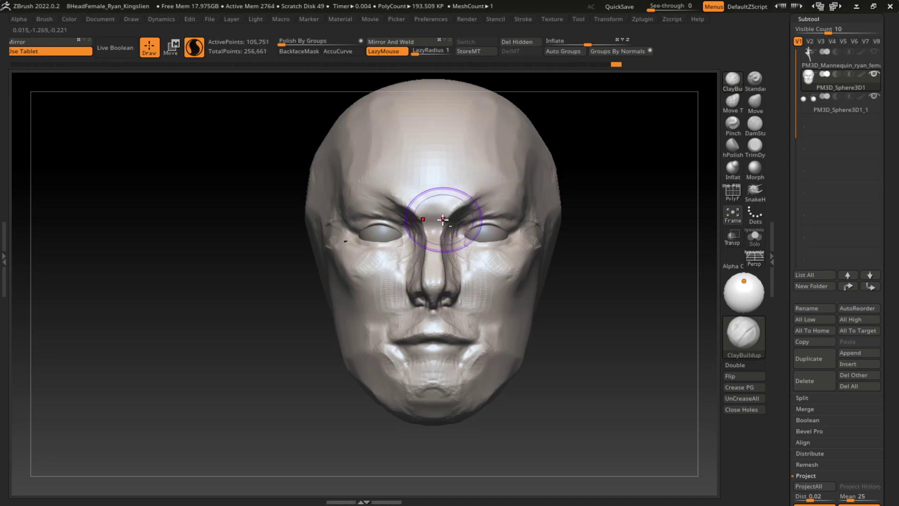
click(755, 145)
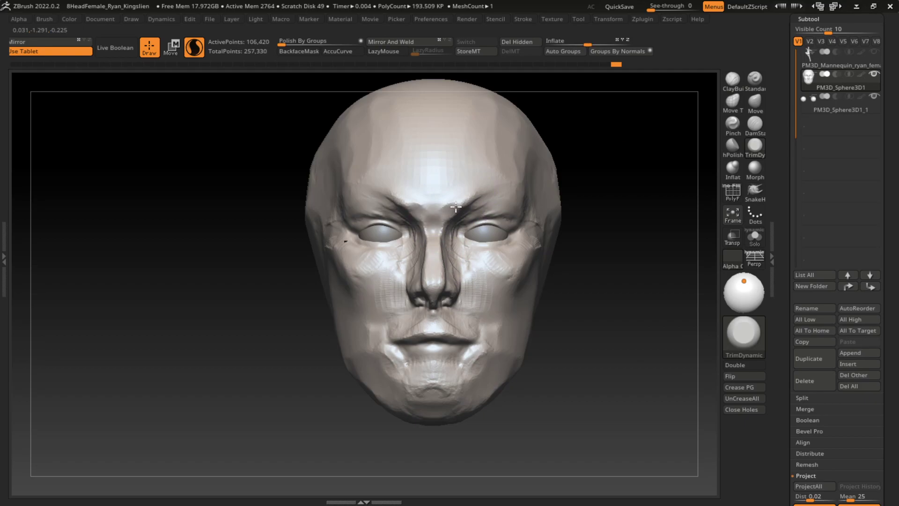
With a smaller TrimDynamic brush, flatten the brow between the eyes and the nose bridge
key(s)
mouse_move(459, 204)
mouse_down()
mouse_move(437, 214)
mouse_move(447, 208)
mouse_up()
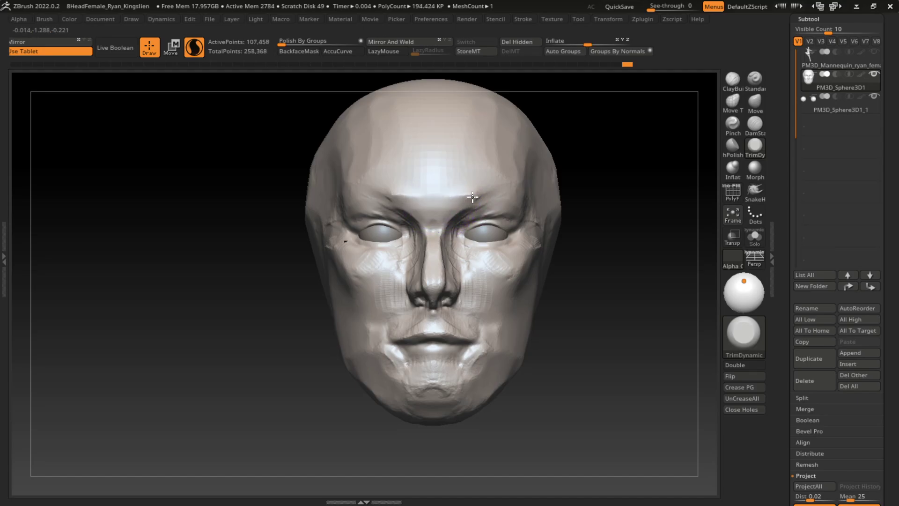
mouse_move(455, 204)
mouse_down()
mouse_move(406, 195)
mouse_move(433, 188)
mouse_up()
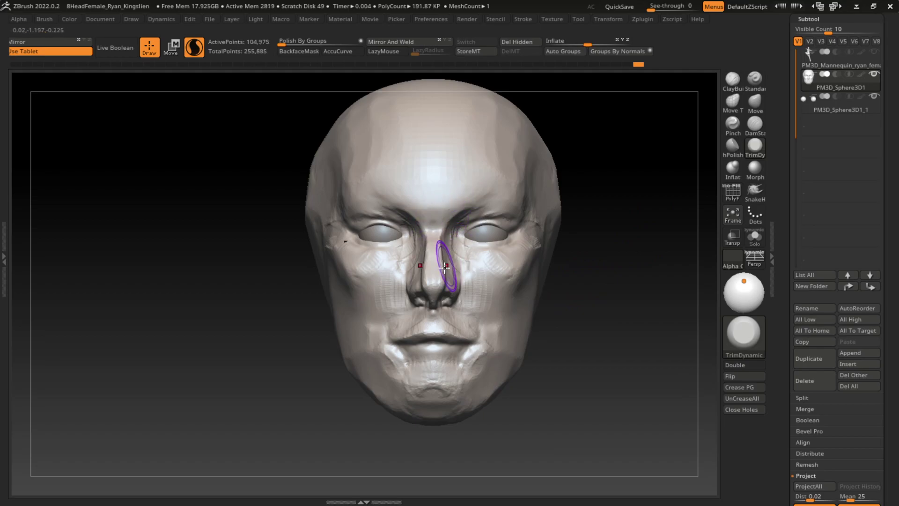
drag(445, 266, 432, 255)
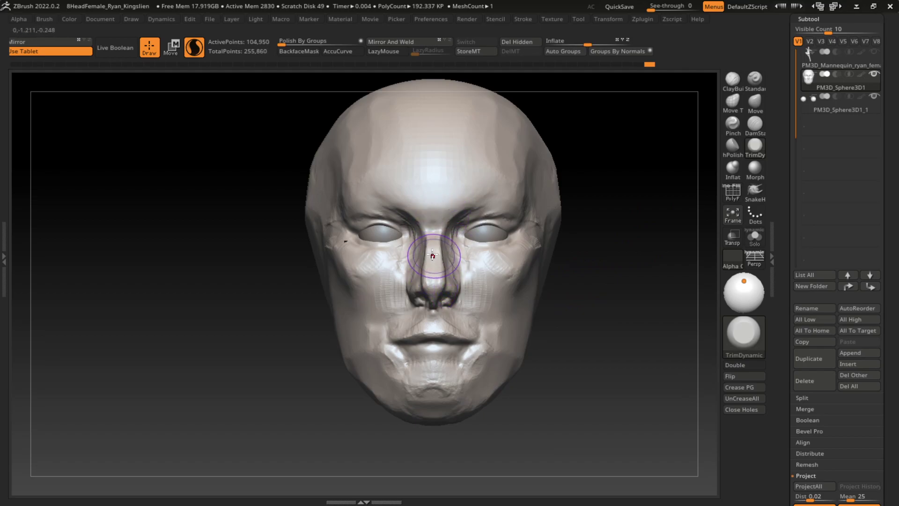
Carve along the right side of the nose with DamStandard, then flatten the nose side and cheek
click(754, 124)
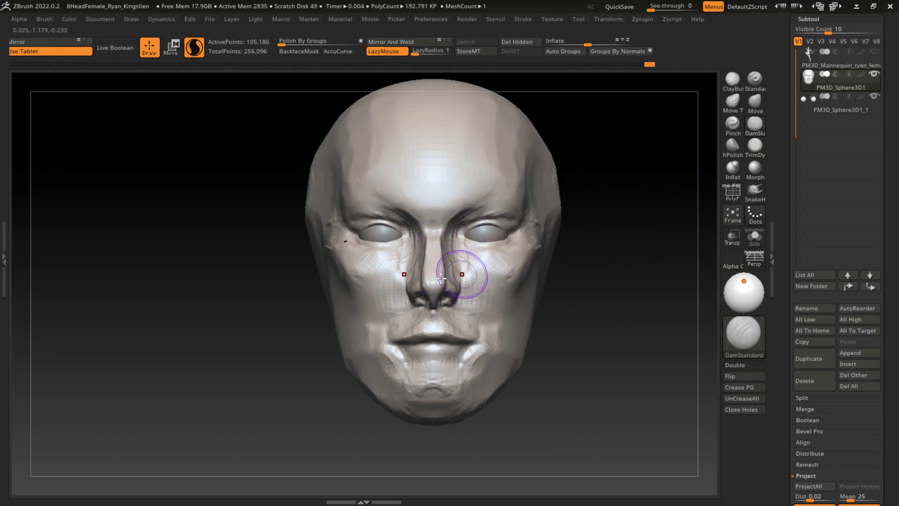
drag(431, 271, 453, 285)
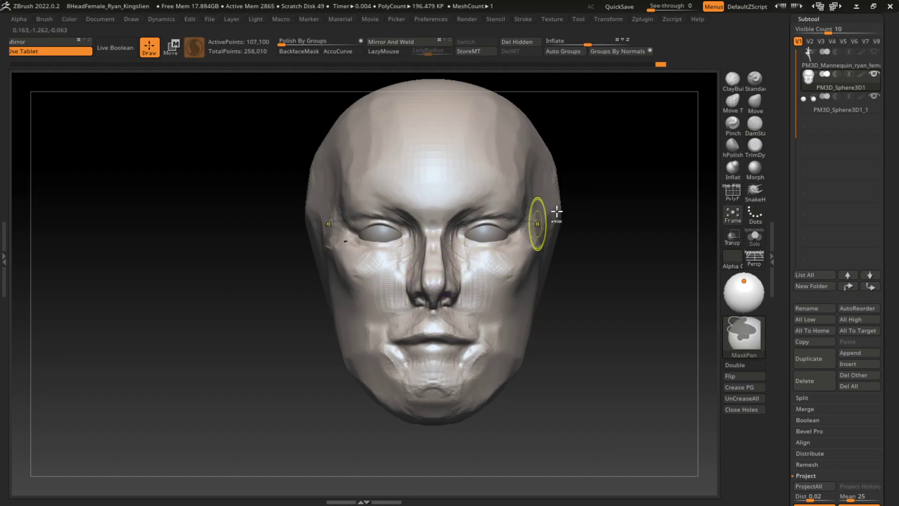
click(754, 145)
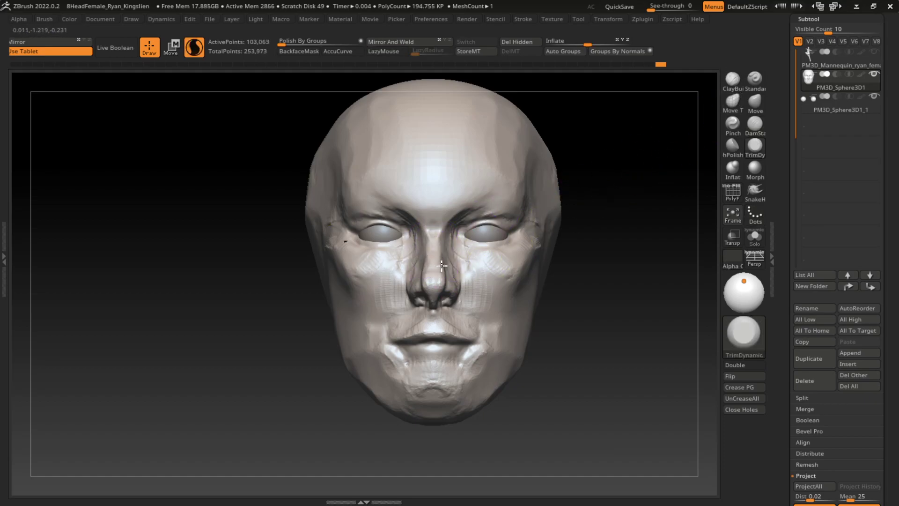
mouse_move(442, 266)
mouse_down()
mouse_move(455, 270)
mouse_move(455, 257)
mouse_move(450, 281)
mouse_up()
Build up clay under the nose with the ClayBuildup brush
key(b)
key(c)
key(b)
key(l)
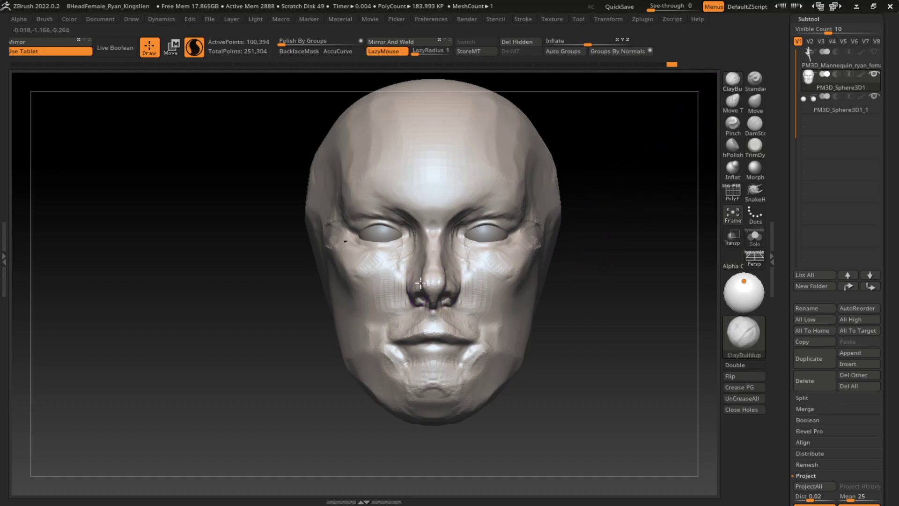
mouse_move(424, 281)
mouse_down()
mouse_move(435, 313)
mouse_move(457, 281)
mouse_move(461, 316)
mouse_move(444, 304)
mouse_move(476, 294)
mouse_up()
click(755, 124)
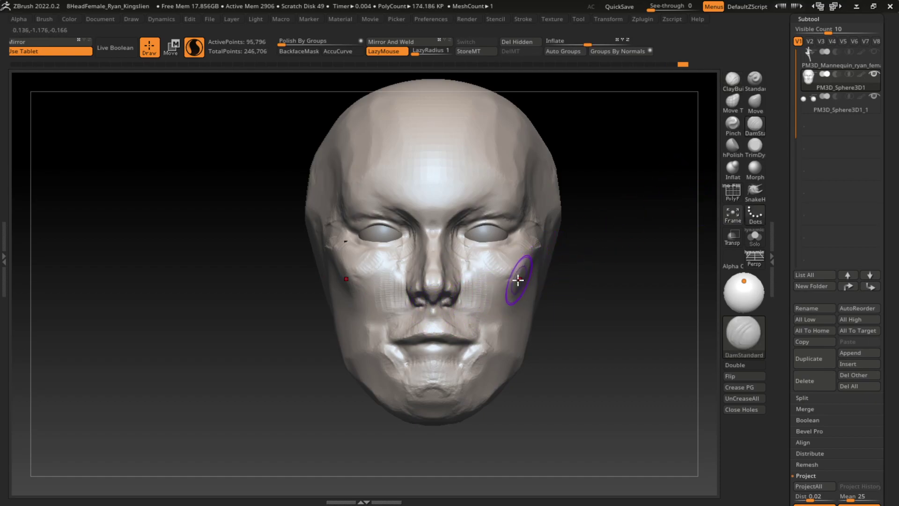
Use the Move brush to pull the mouth corners and cheeks into shape, undoing a lip push
click(755, 102)
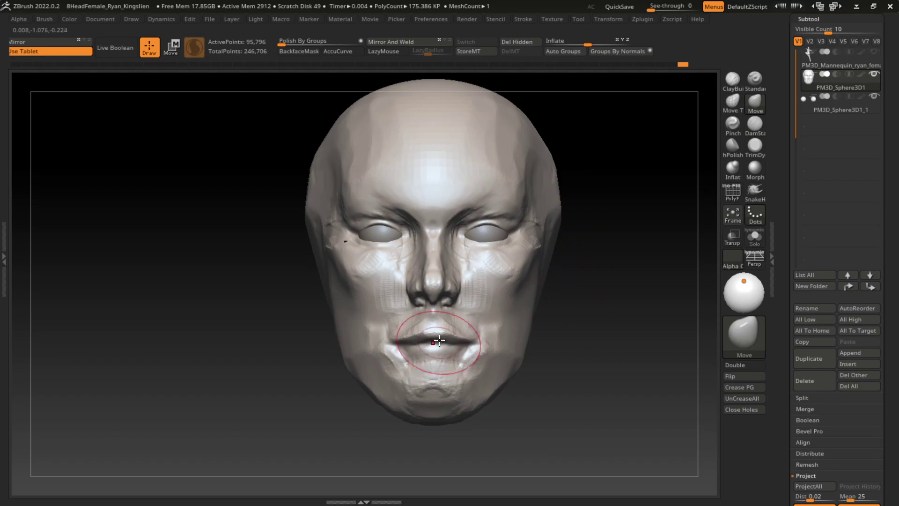
drag(434, 340, 435, 331)
key(ctrl+z)
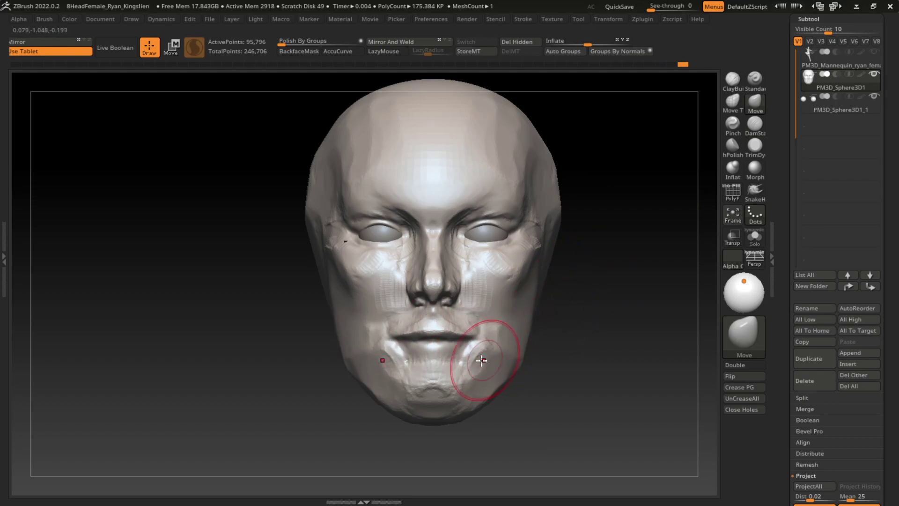
drag(494, 346, 473, 334)
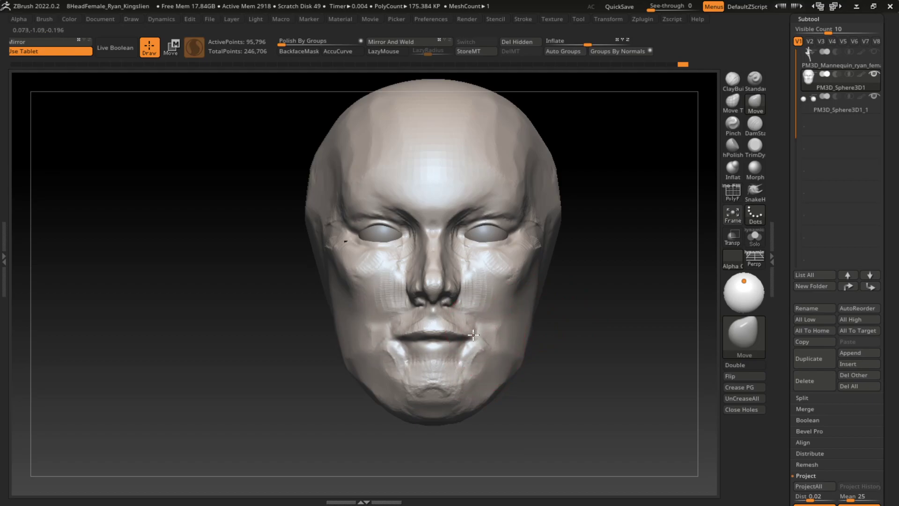
drag(584, 345, 583, 349)
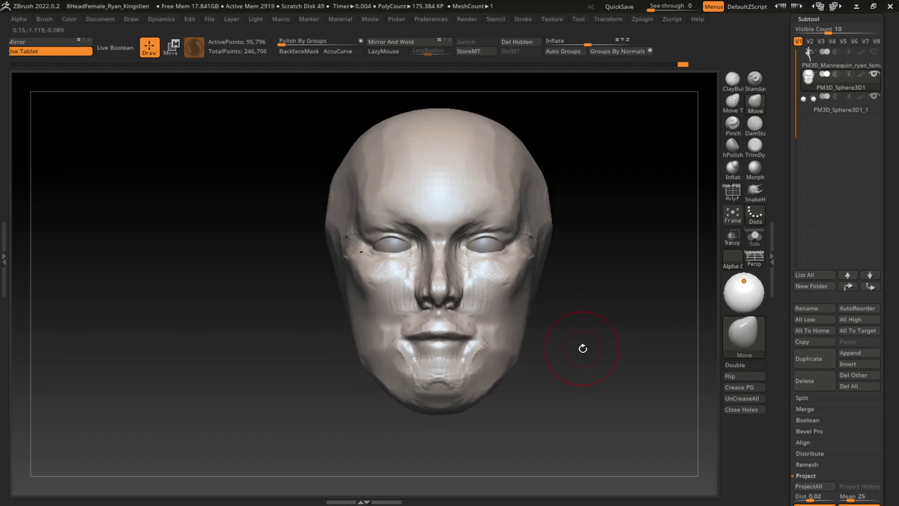
Flatten the chin, then with a larger Move brush push the chin up and reshape the right jaw
click(755, 145)
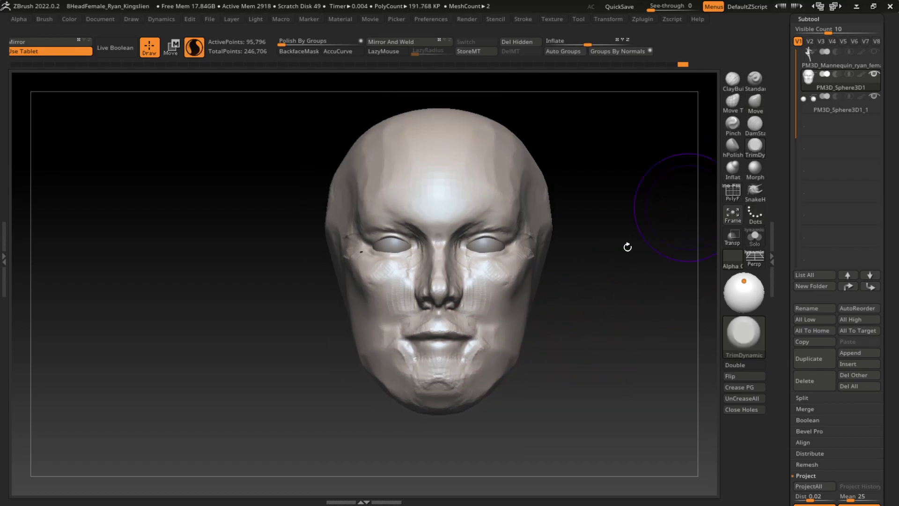
mouse_move(440, 386)
mouse_down()
mouse_move(431, 371)
mouse_move(474, 375)
mouse_move(450, 405)
mouse_up()
click(755, 123)
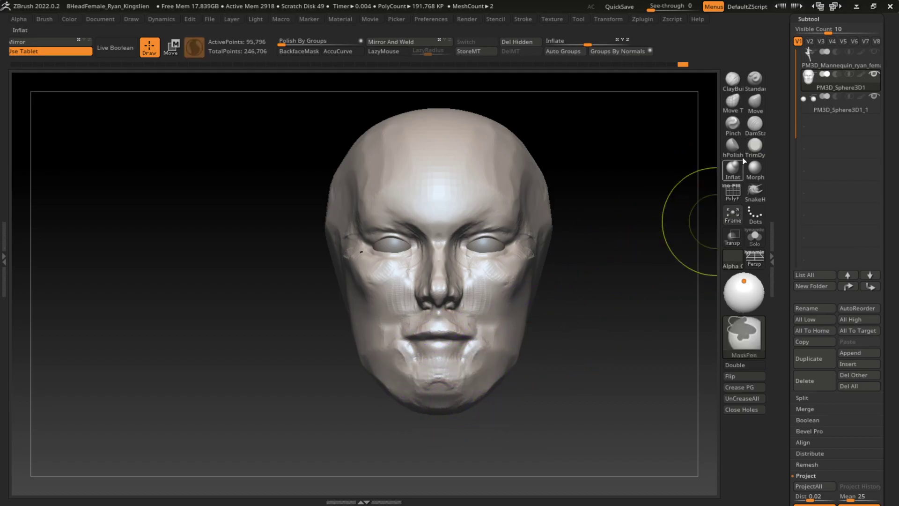
click(753, 109)
key(s)
drag(585, 369, 606, 370)
drag(476, 421, 454, 395)
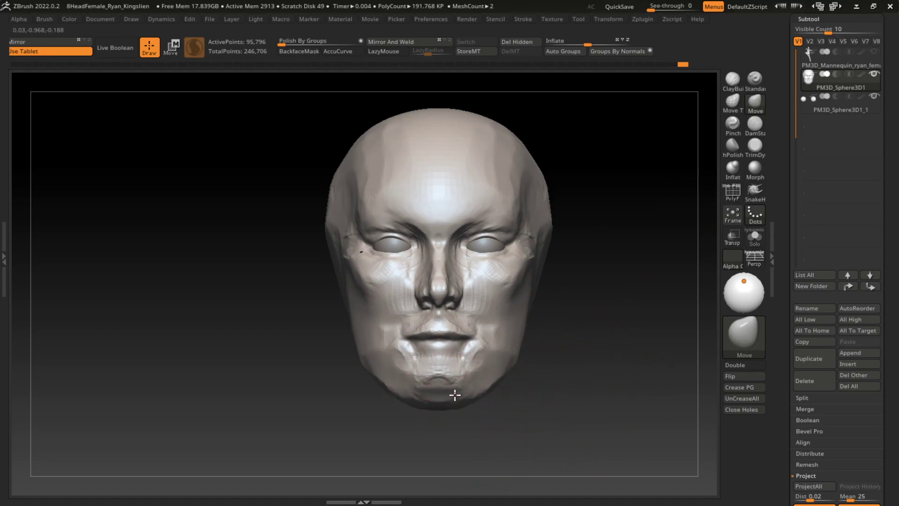
drag(519, 363, 521, 350)
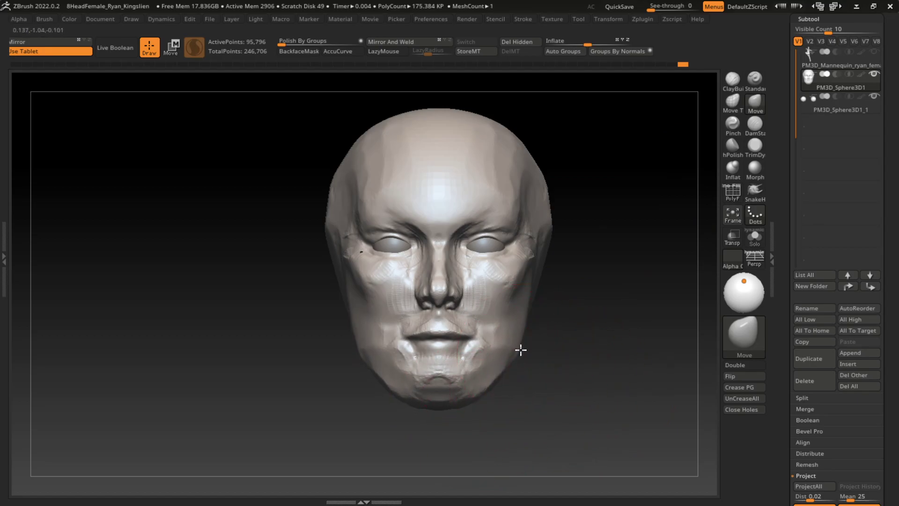
Push both temples and the cheek sides inward, halve the brush size and zoom in on the face
key(s)
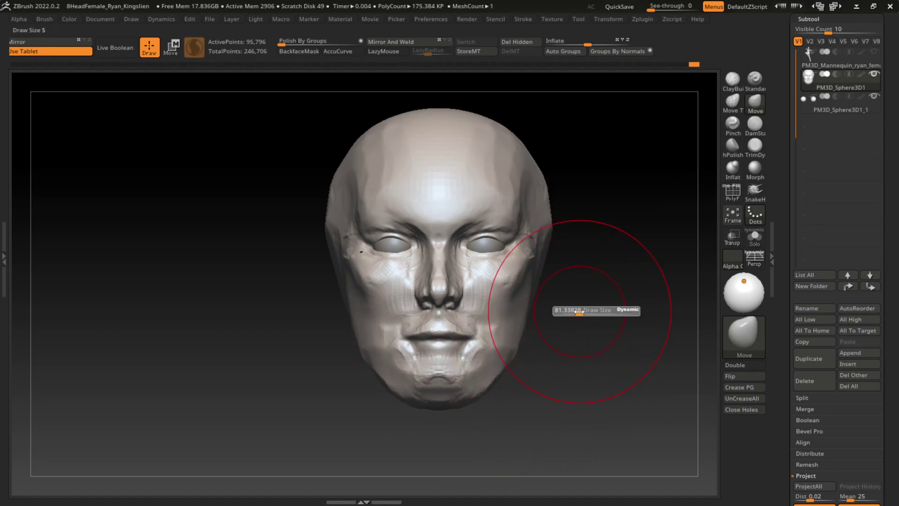
drag(331, 191, 341, 186)
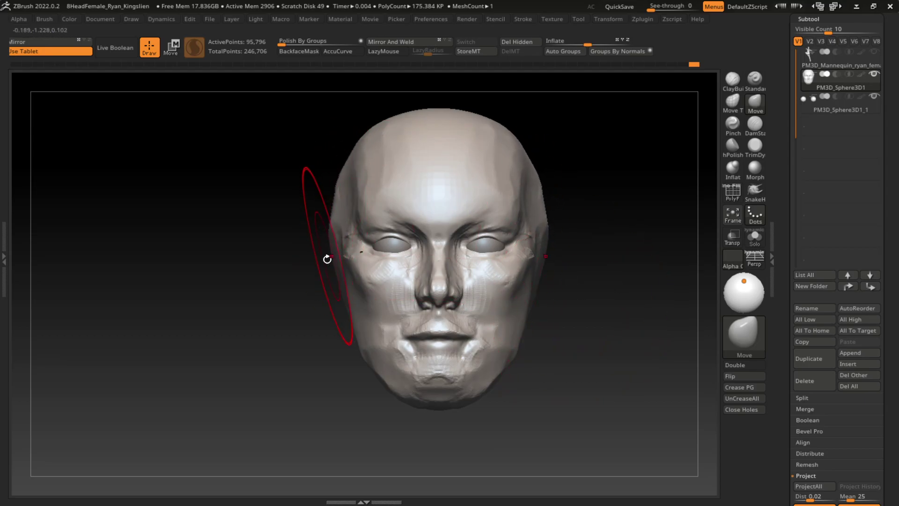
drag(344, 284, 354, 283)
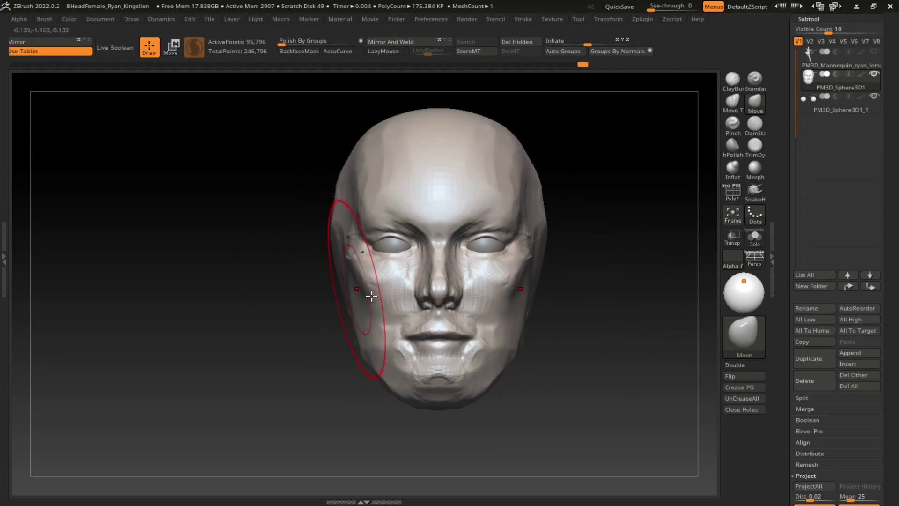
key(s)
drag(595, 334, 589, 328)
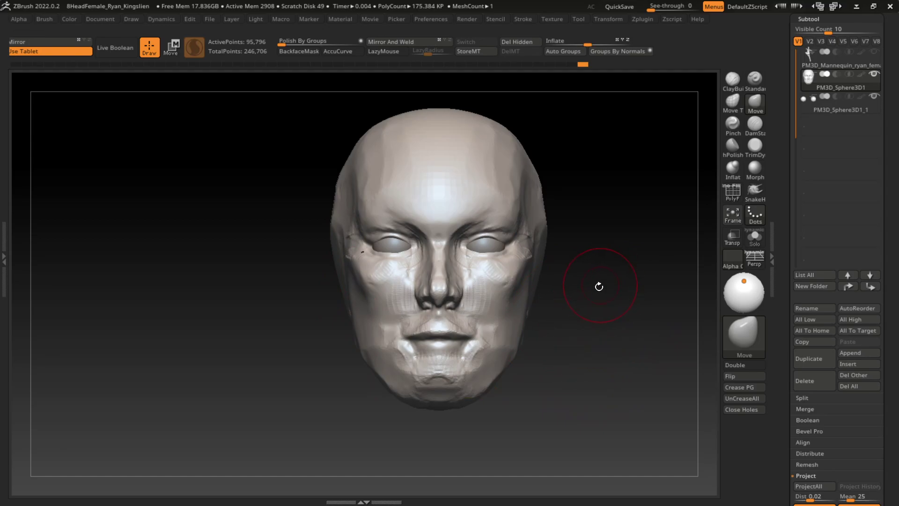
mouse_move(599, 286)
ctrl+right_down()
mouse_move(604, 306)
mouse_move(645, 230)
ctrl+right_up()
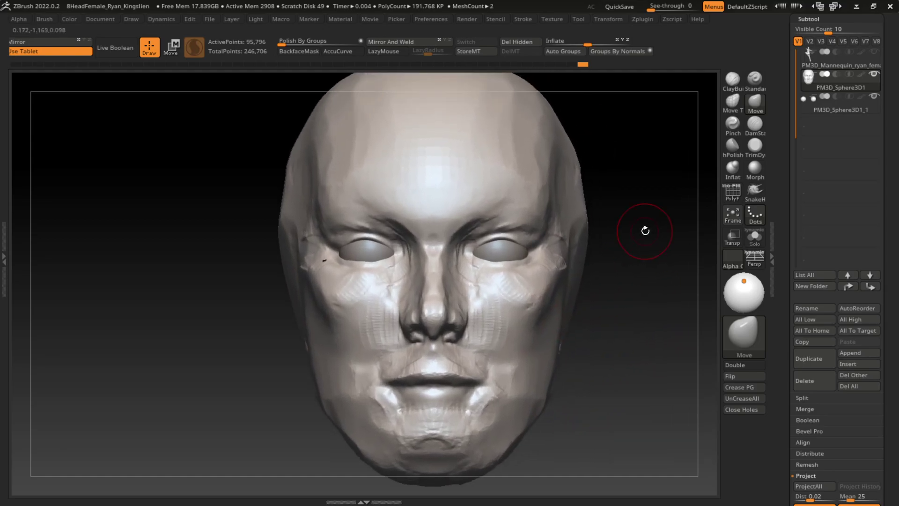
Build up the outer eye corners and deepen the upper eyelid creases on both eyes
click(737, 87)
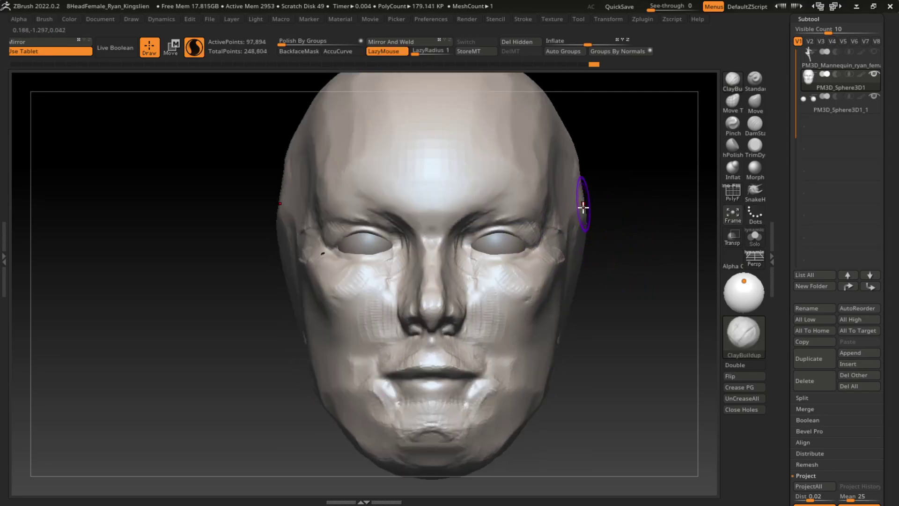
mouse_move(538, 206)
mouse_down()
mouse_move(506, 224)
mouse_move(529, 226)
mouse_up()
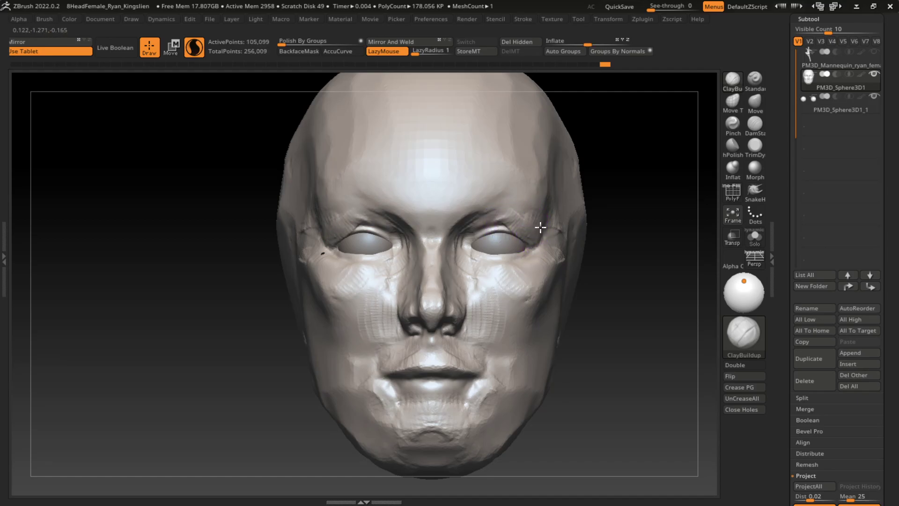
click(755, 124)
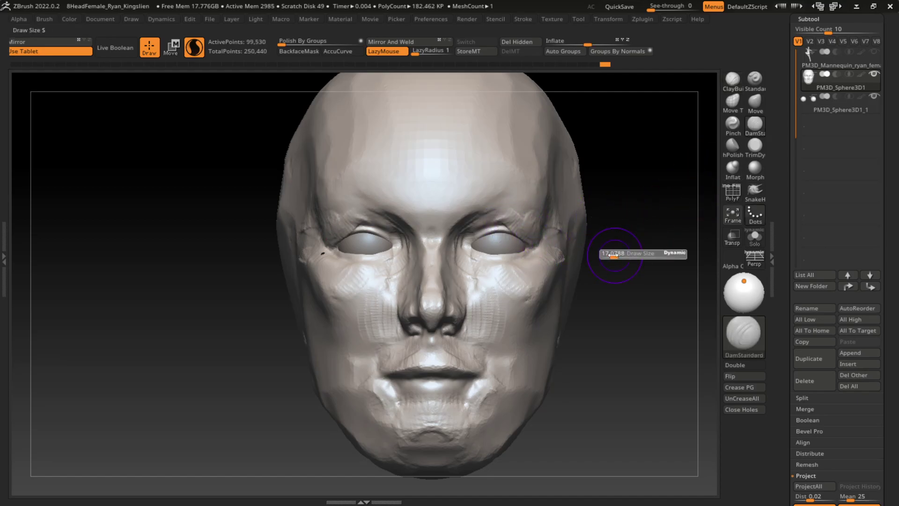
drag(508, 229, 504, 224)
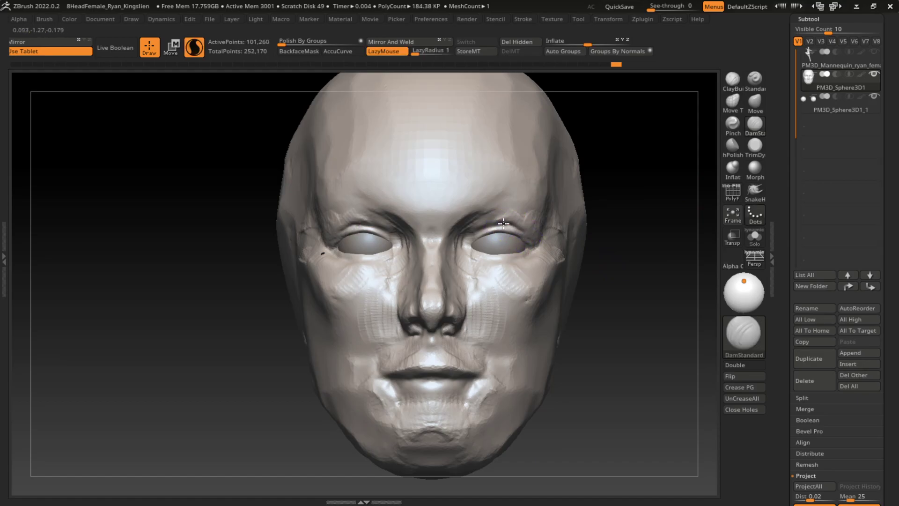
drag(579, 239, 557, 245)
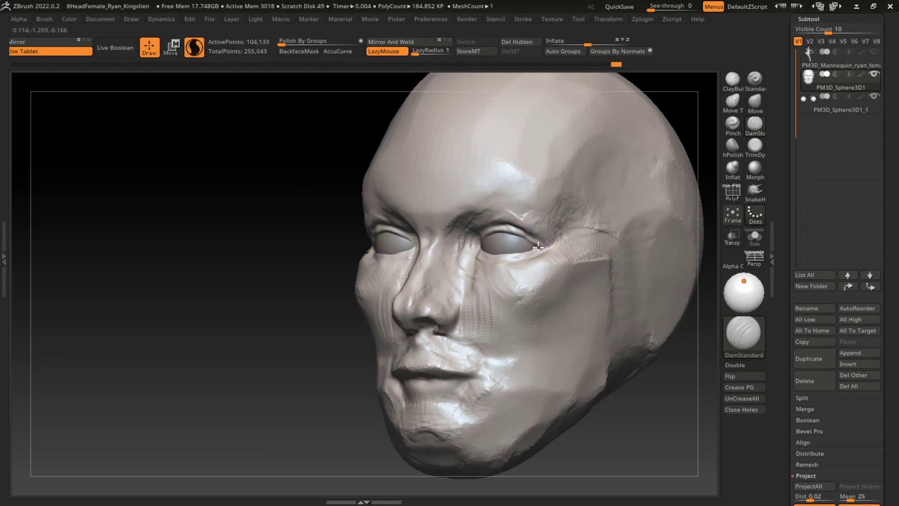
drag(656, 375, 608, 289)
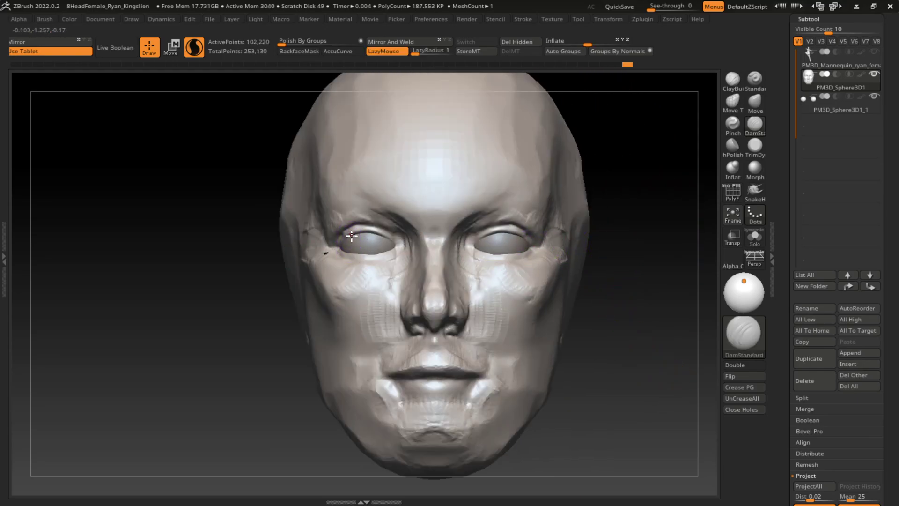
Sculpt the left upper lid and carve a crease at the left eye's inner corner
mouse_move(351, 236)
mouse_down()
mouse_move(340, 256)
mouse_move(321, 262)
mouse_up()
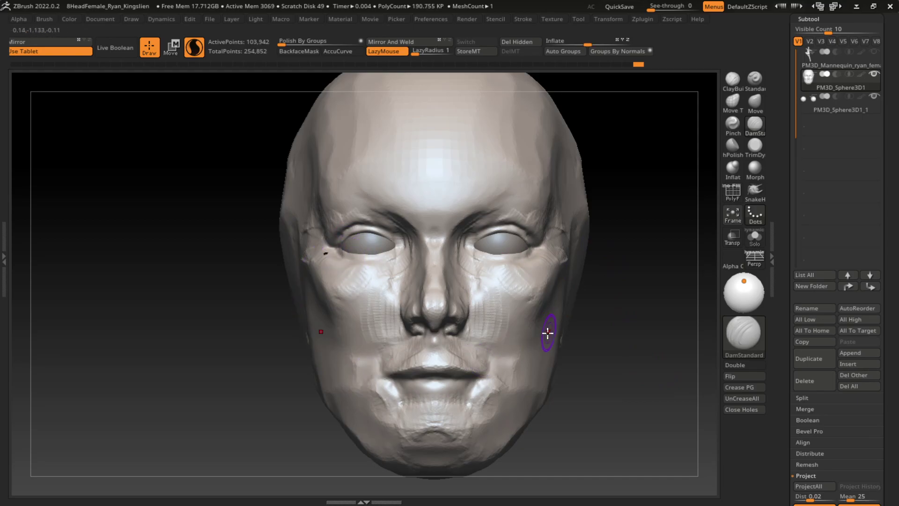
mouse_move(391, 225)
mouse_down()
mouse_move(407, 250)
mouse_move(390, 244)
mouse_up()
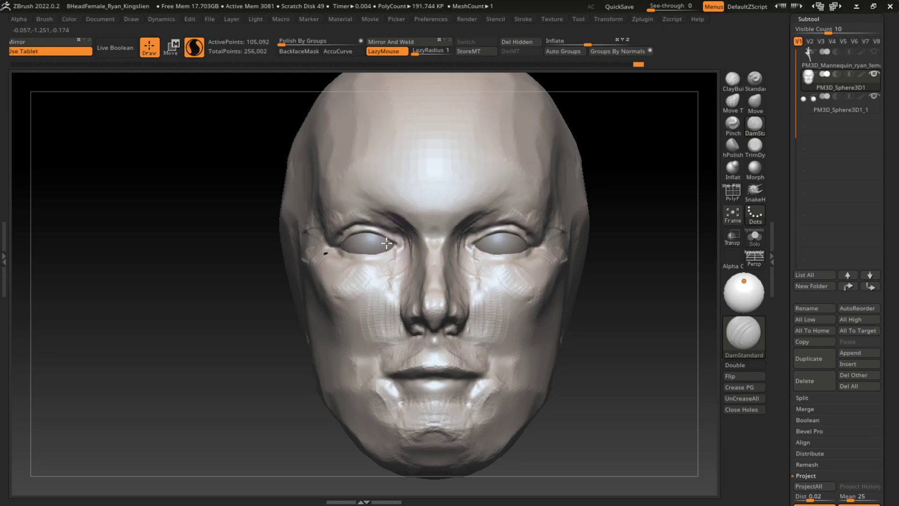
drag(487, 270, 480, 244)
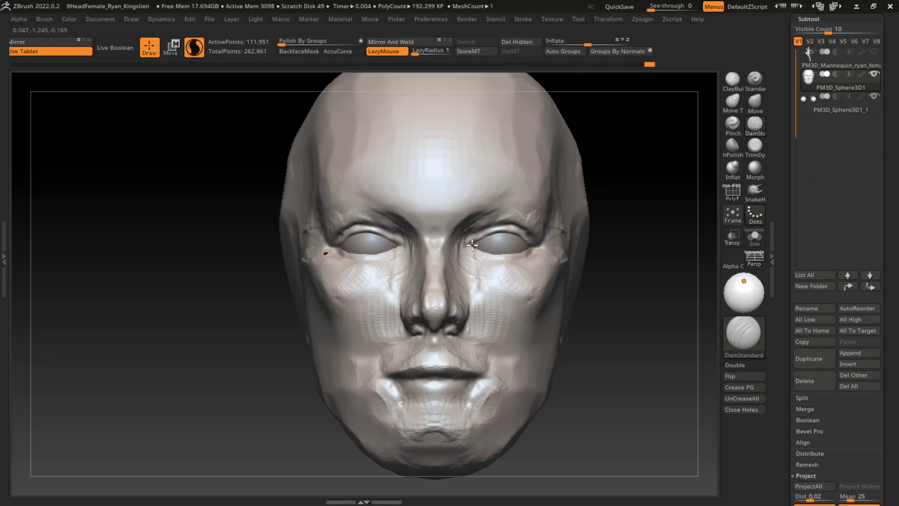
key(ctrl+z)
key(ctrl+z)
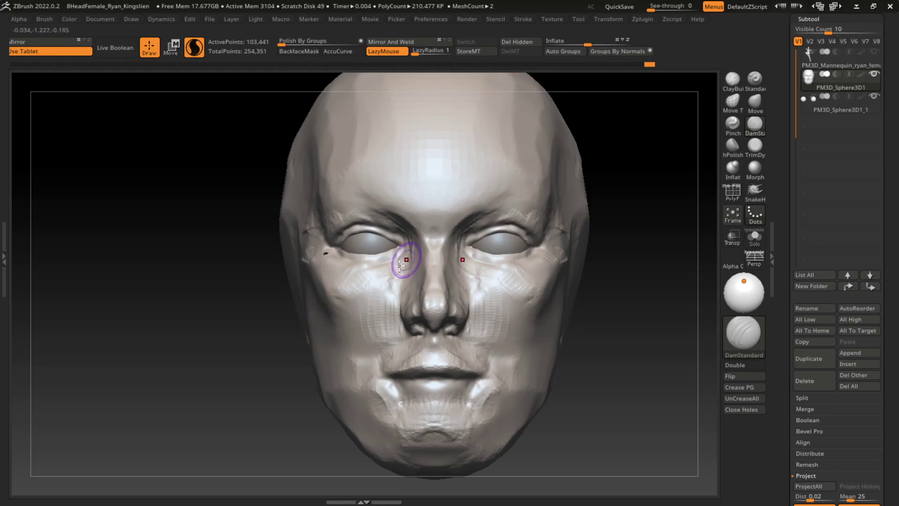
mouse_move(399, 263)
mouse_down()
mouse_move(327, 296)
mouse_move(401, 257)
mouse_up()
Resculpt around the right eye and its inner corner, undoing the unwanted corner strokes
mouse_move(623, 267)
mouse_down()
mouse_move(637, 285)
mouse_move(606, 262)
mouse_up()
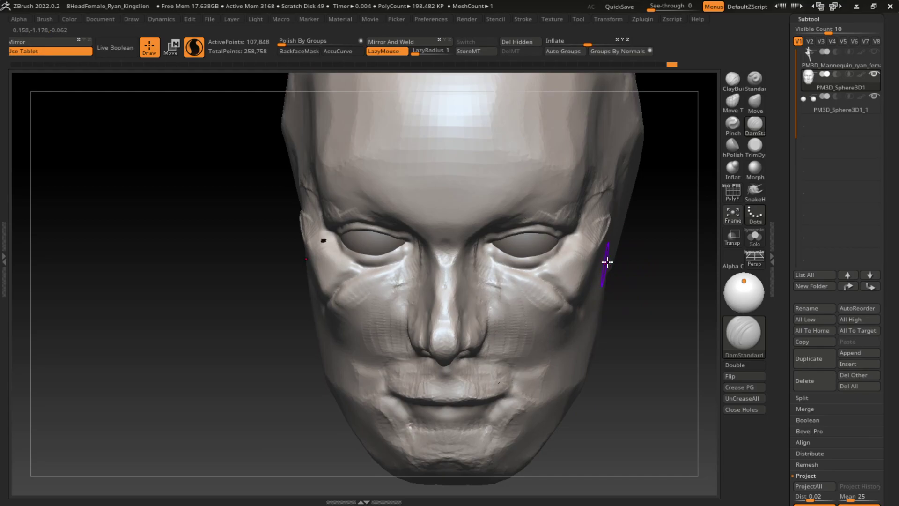
mouse_move(512, 255)
mouse_down()
mouse_move(503, 253)
mouse_move(567, 236)
mouse_up()
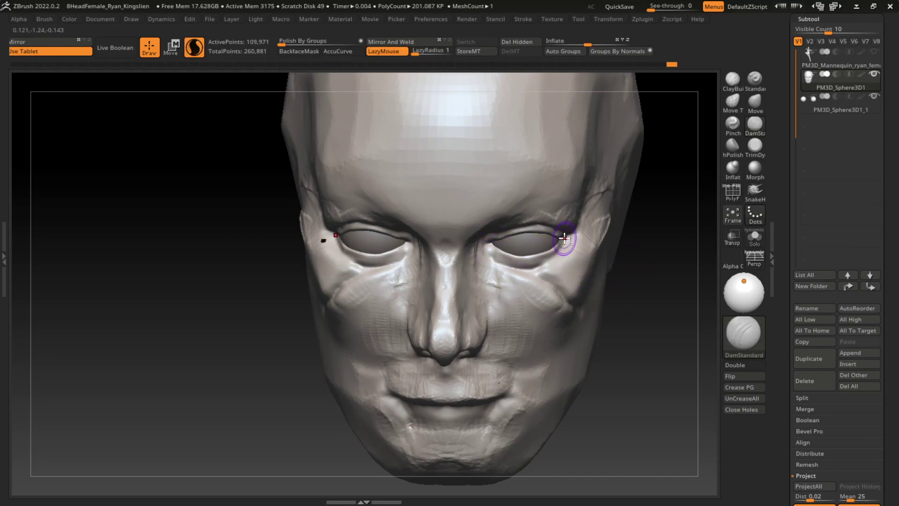
mouse_move(665, 244)
mouse_down()
mouse_move(515, 267)
mouse_move(493, 254)
mouse_up()
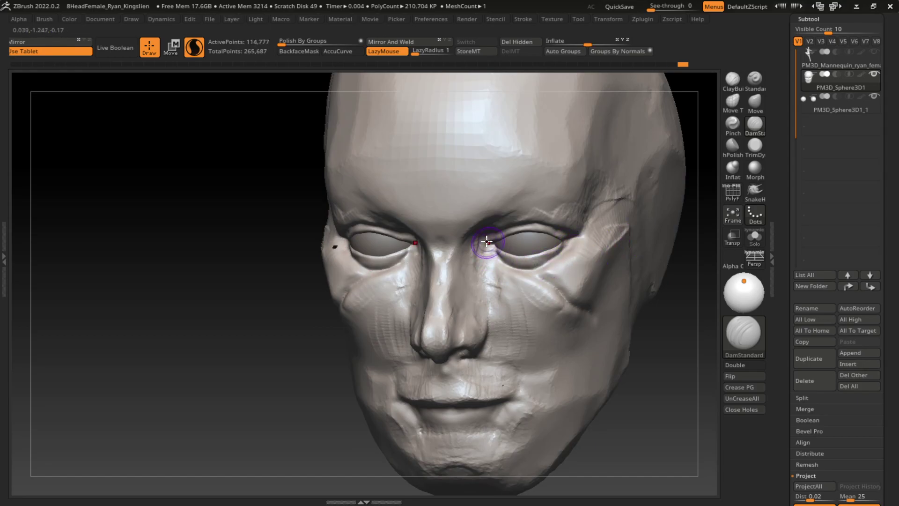
drag(688, 272, 672, 284)
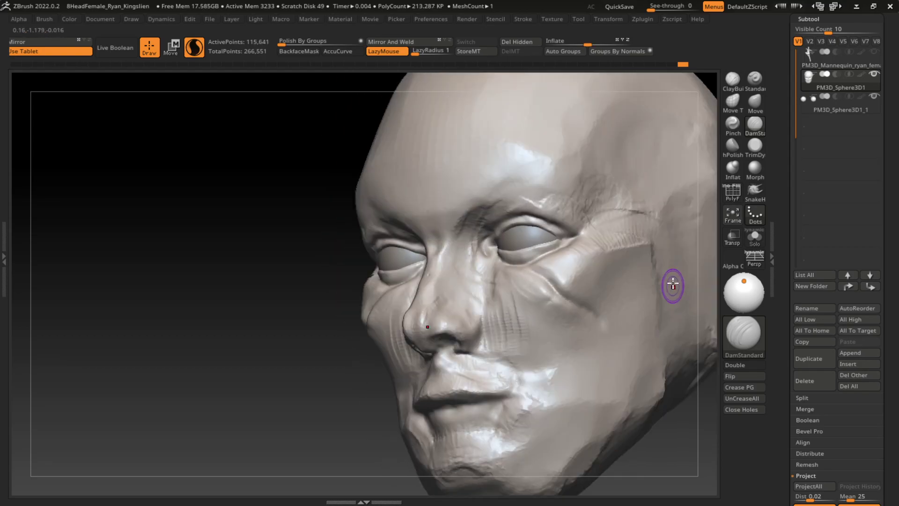
shift+drag(487, 254, 371, 370)
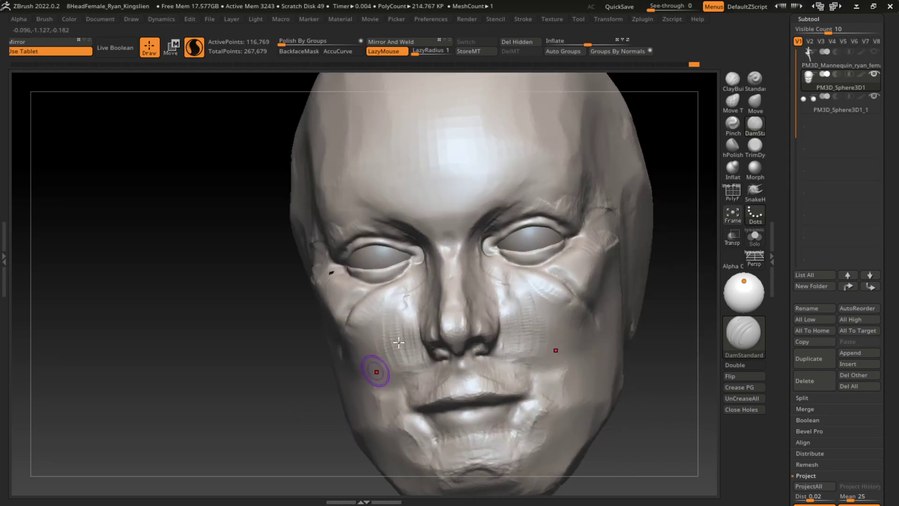
drag(501, 258, 496, 244)
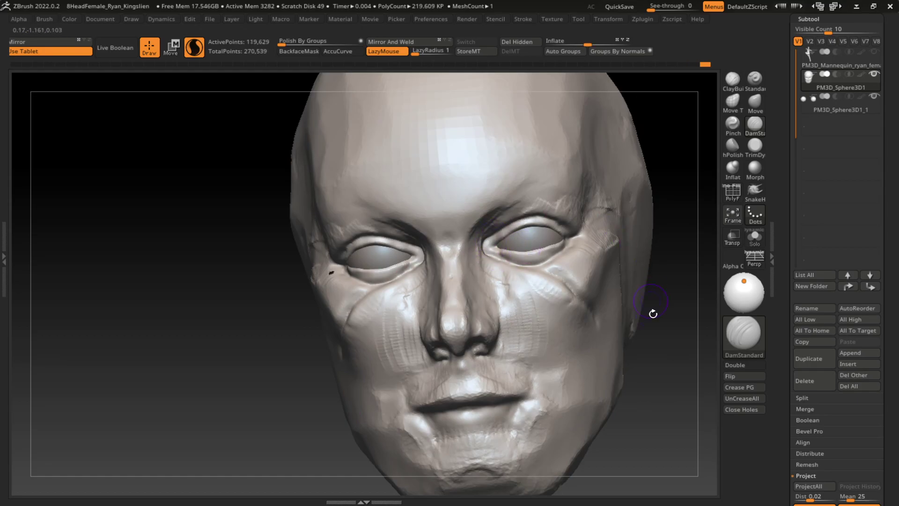
key(ctrl+z)
key(s)
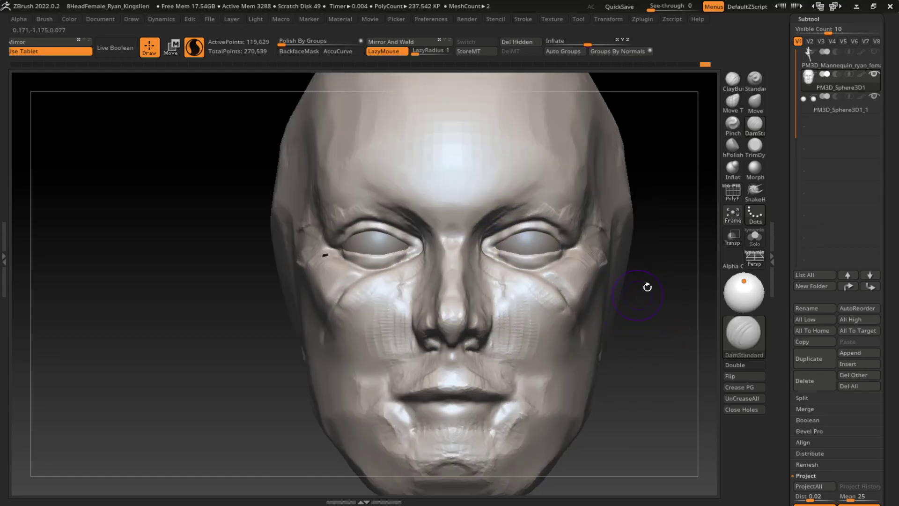
click(759, 141)
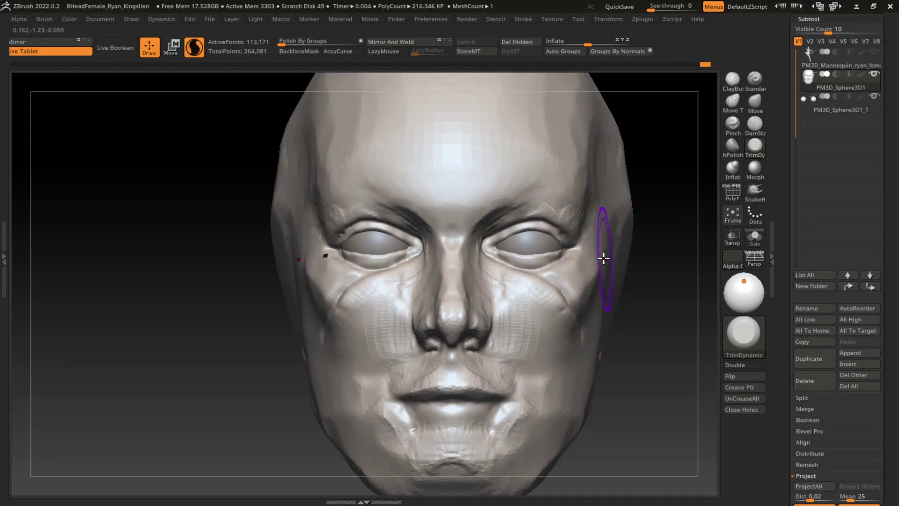
Flatten the right cheek and outer eye corner, and lightly trim the jaw edge
drag(604, 243, 580, 287)
drag(590, 256, 582, 336)
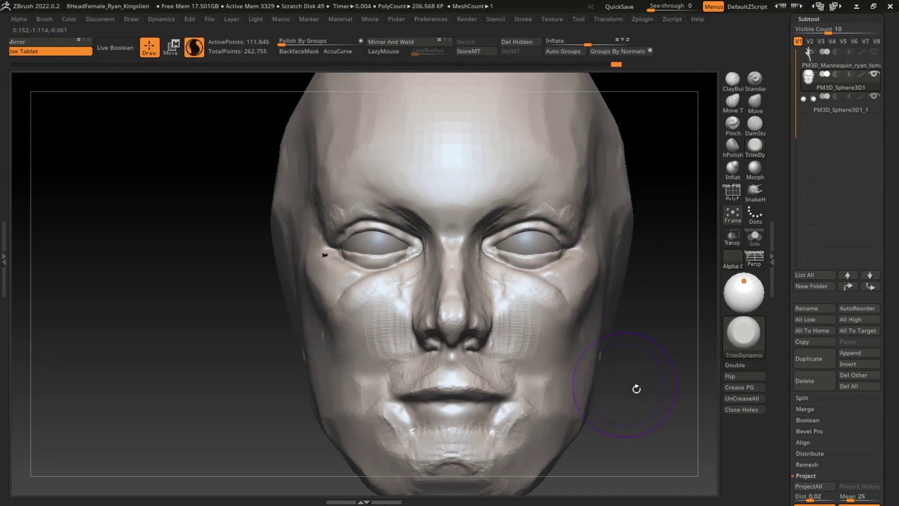
mouse_move(636, 389)
ctrl+right_down()
mouse_move(633, 373)
mouse_move(612, 357)
ctrl+right_up()
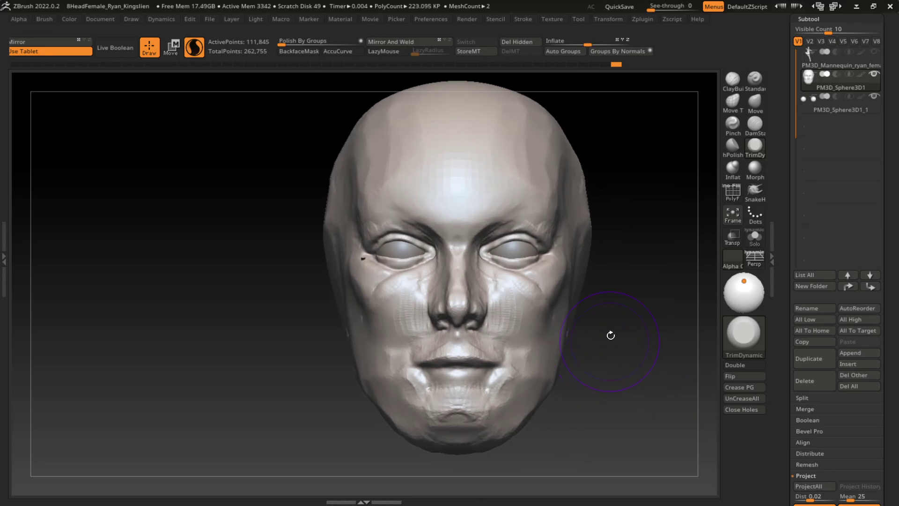
drag(533, 374, 538, 371)
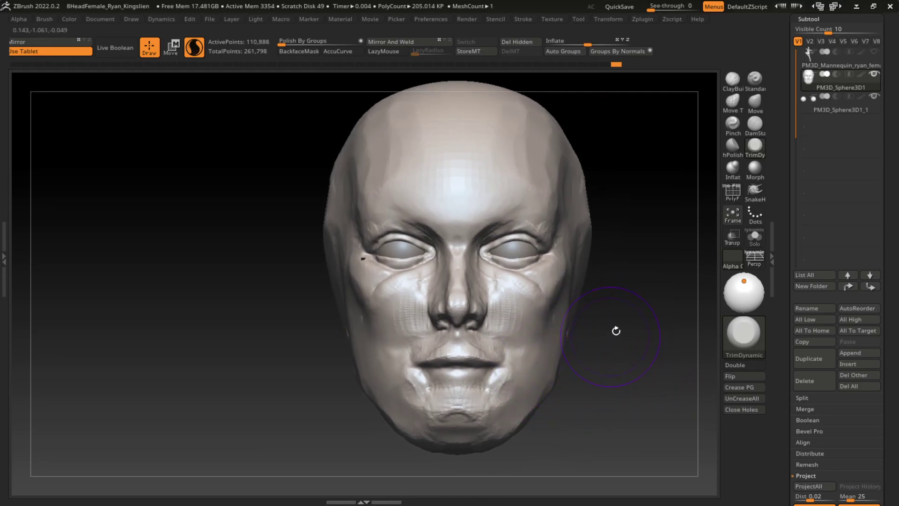
With the Move brush, push both jaw sides inward and the underside of the chin upward
click(755, 102)
key(s)
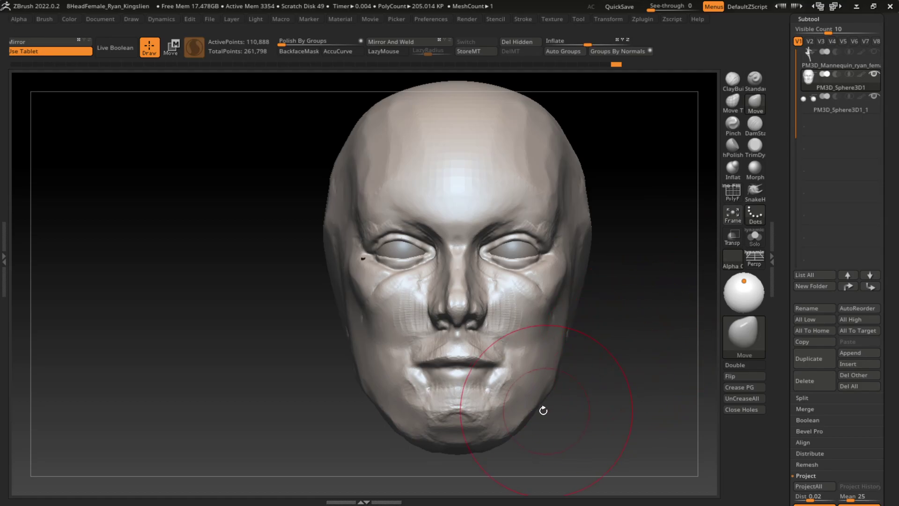
drag(543, 412, 538, 384)
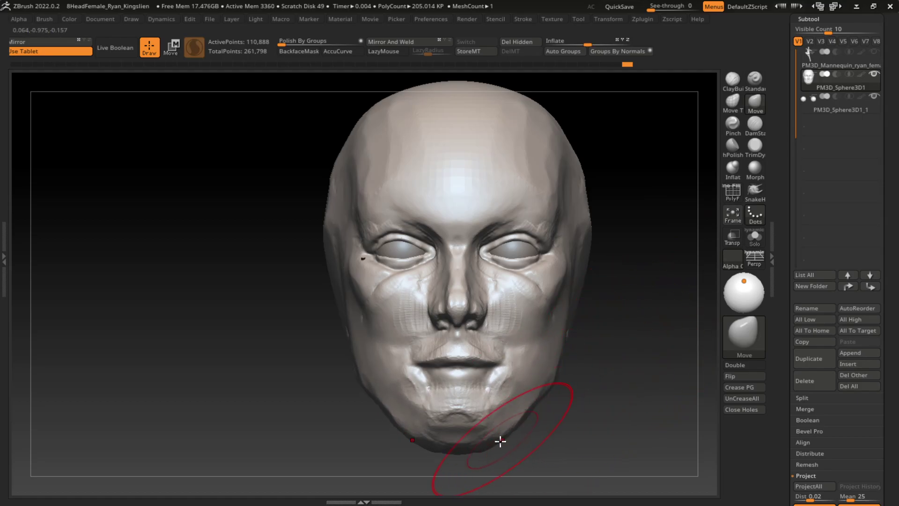
drag(500, 441, 496, 432)
key(s)
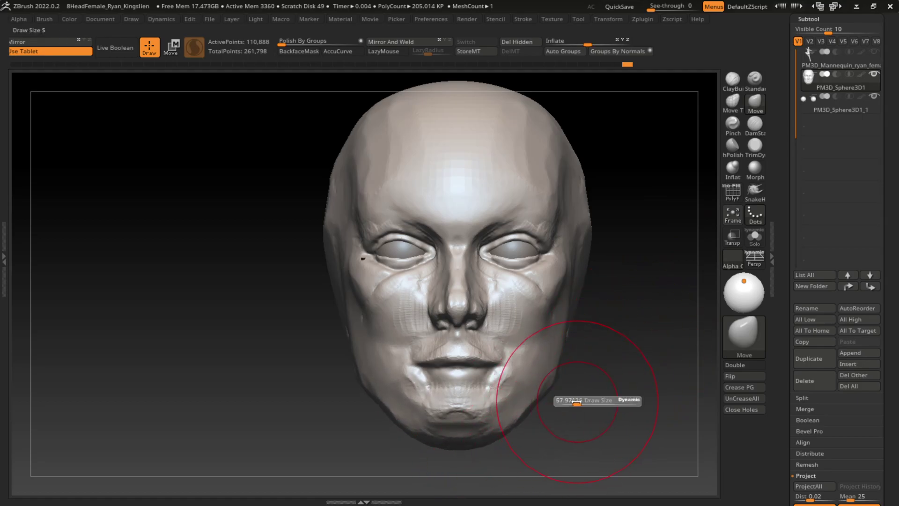
Trim the right cheek below the eye, then with a smaller brush plane the skin beside the nose
click(758, 148)
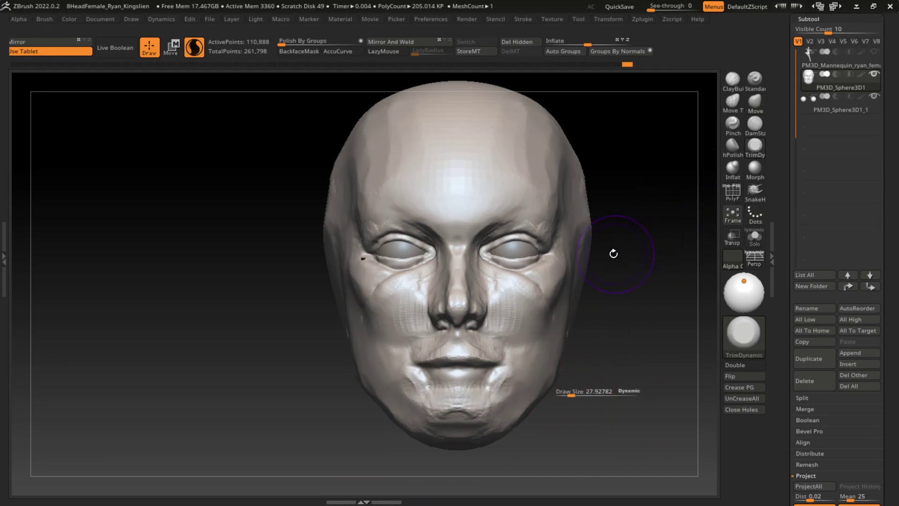
mouse_move(528, 288)
mouse_down()
mouse_move(576, 290)
mouse_move(526, 301)
mouse_move(510, 281)
mouse_move(496, 299)
mouse_move(523, 323)
mouse_move(546, 311)
mouse_up()
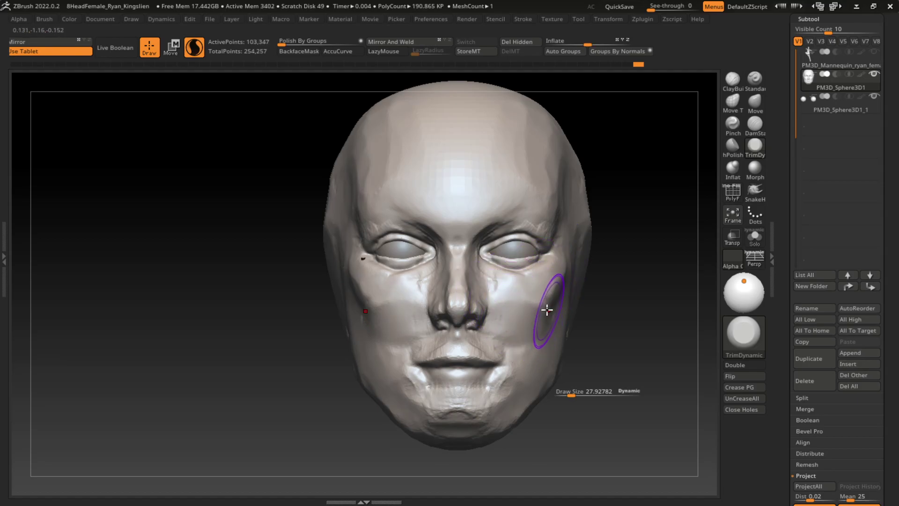
key(s)
drag(611, 369, 609, 369)
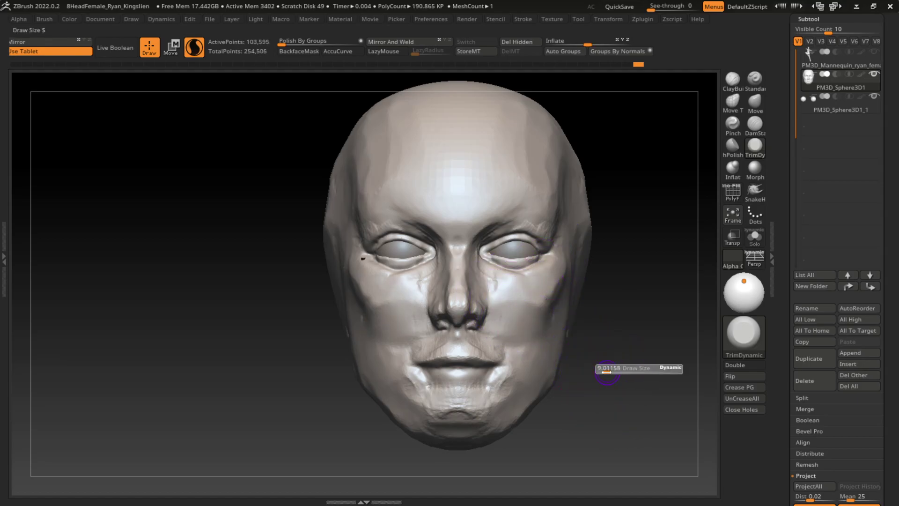
mouse_move(430, 281)
mouse_down()
mouse_move(442, 273)
mouse_move(439, 248)
mouse_move(396, 208)
mouse_up()
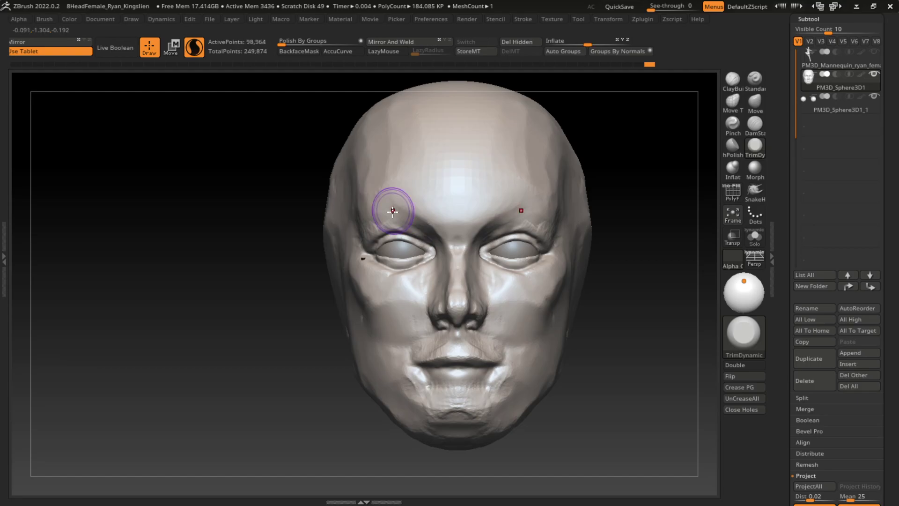
drag(485, 288, 492, 311)
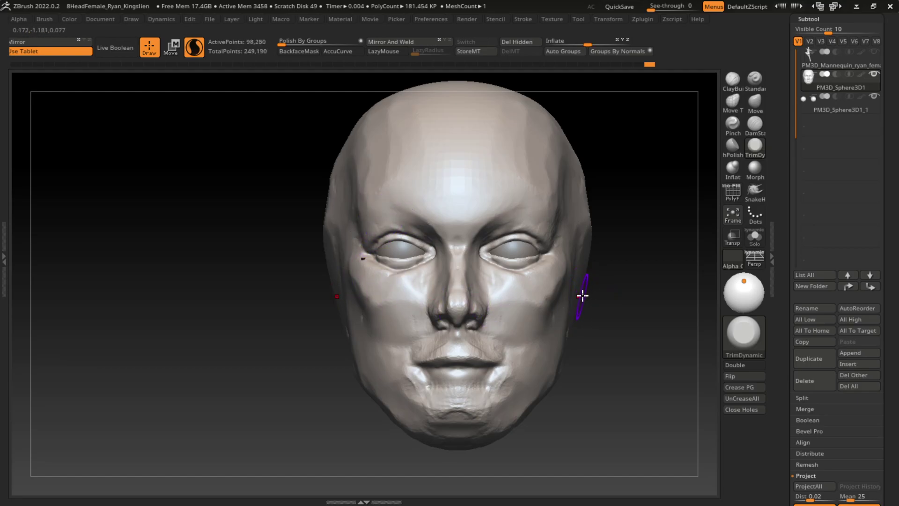
drag(552, 274, 555, 255)
Select the eyeball subtool, then make the head mesh active again
key(b)
key(c)
key(b)
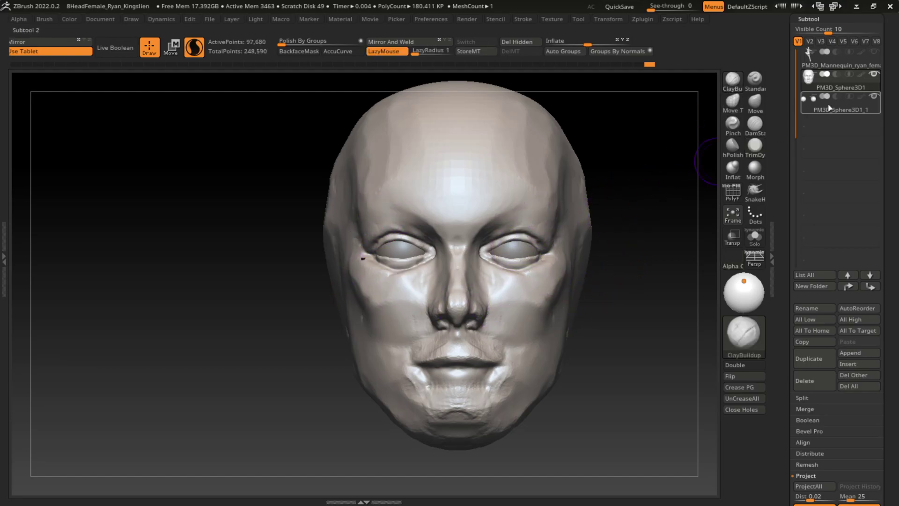
click(829, 108)
key(b)
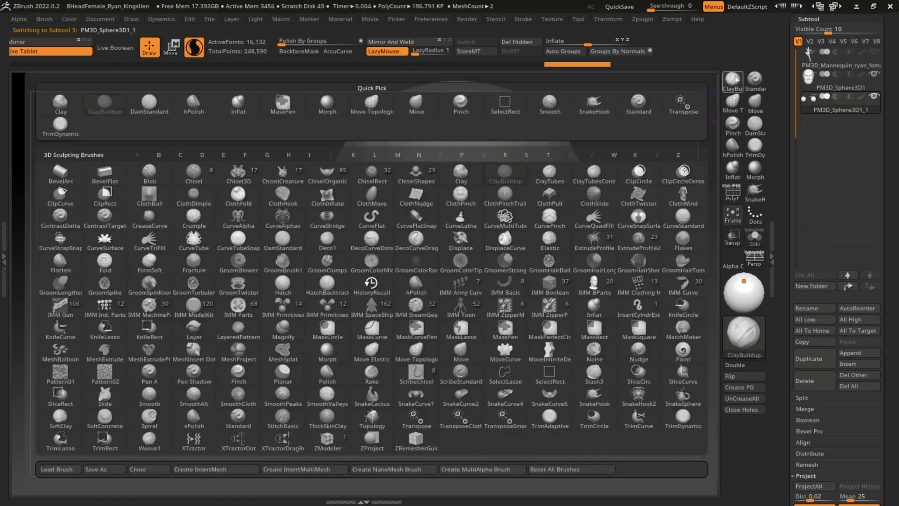
key(Escape)
key(s)
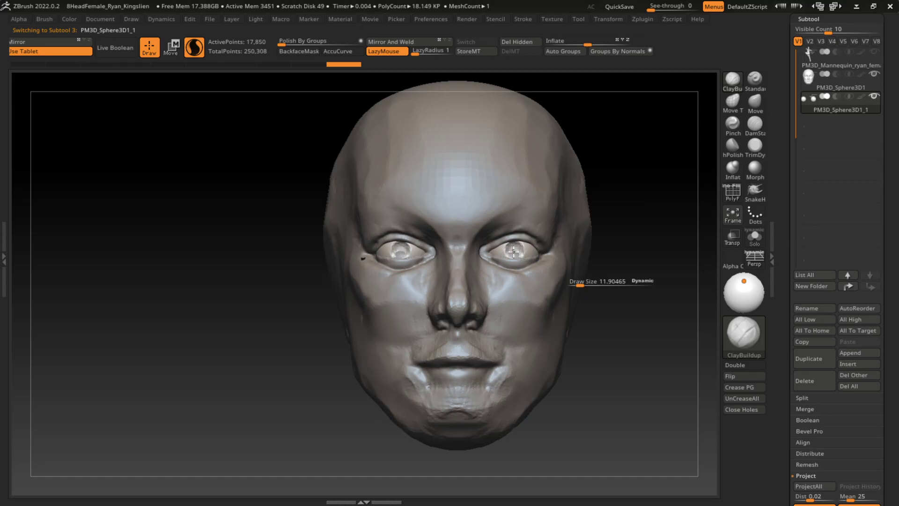
alt+click(523, 295)
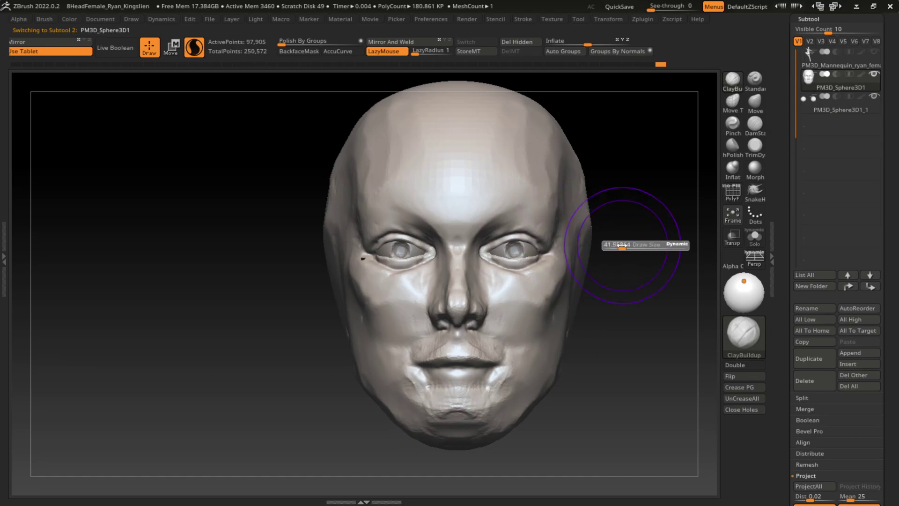
Mask under both eyes, move the brow and forehead slightly, then clear the mask
key(ctrl)
ctrl+drag(519, 298, 499, 267)
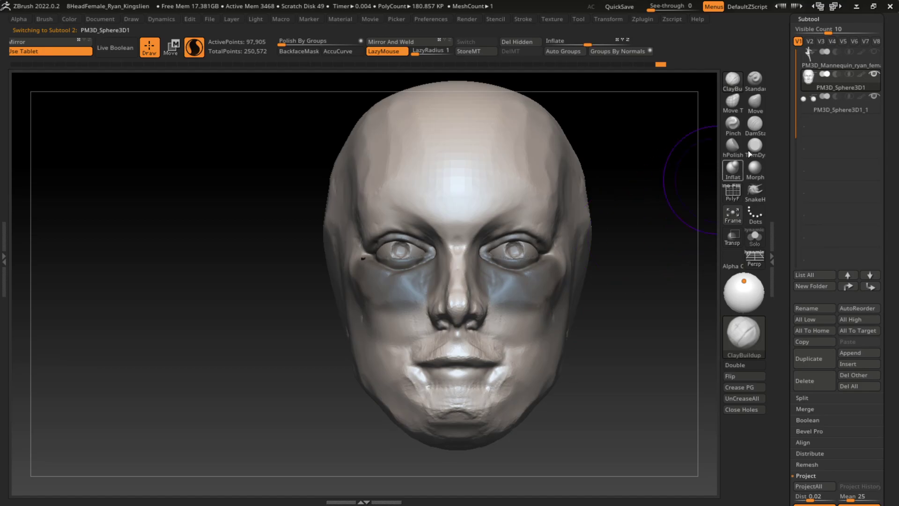
key(b)
key(m)
key(v)
drag(552, 216, 528, 222)
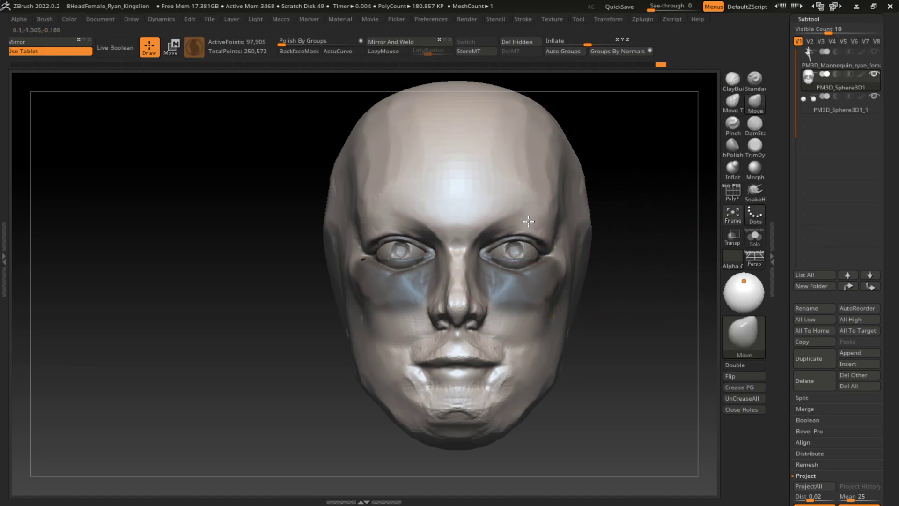
drag(537, 170, 517, 221)
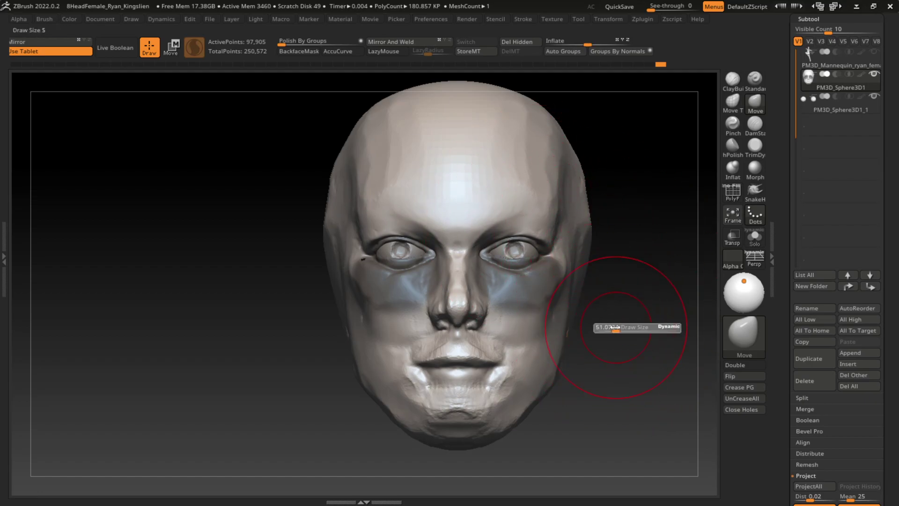
key(ctrl)
mouse_move(608, 361)
ctrl+mouse_down()
mouse_move(596, 372)
mouse_move(579, 368)
mouse_move(602, 375)
ctrl+mouse_up()
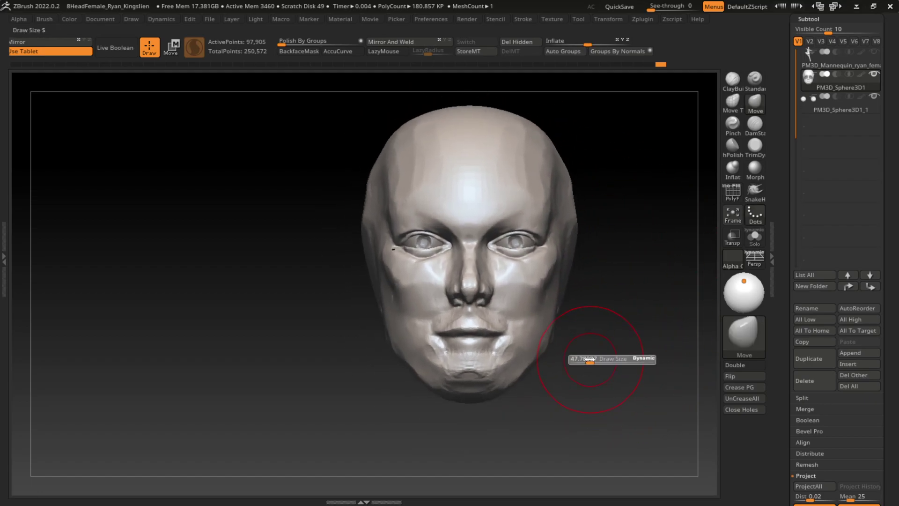
Compare the head's left profile and front views while switching between TrimDynamic and Move brushes
click(759, 147)
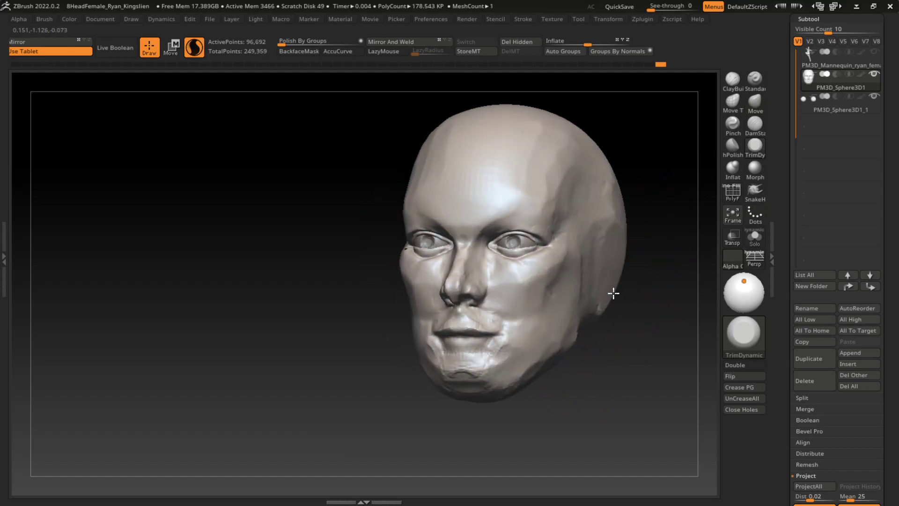
drag(577, 363, 571, 395)
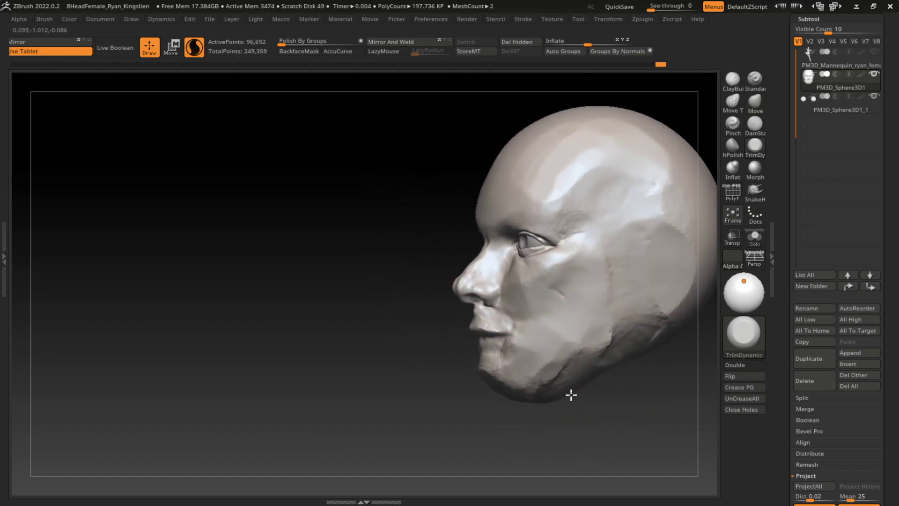
key(b)
key(m)
key(v)
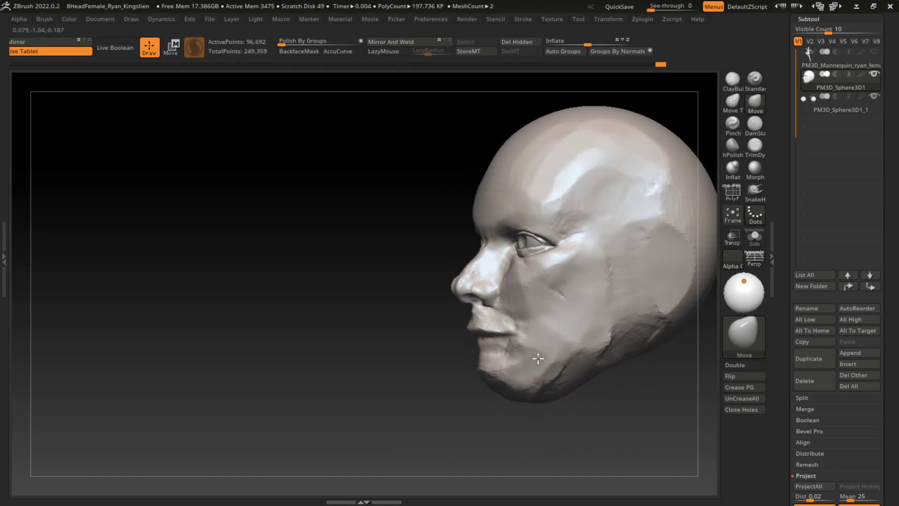
mouse_move(558, 412)
mouse_down()
mouse_move(566, 431)
mouse_move(540, 420)
mouse_move(561, 404)
mouse_up()
key(s)
Trim the surface under the chin with a smaller TrimDynamic brush
key(b)
key(t)
key(d)
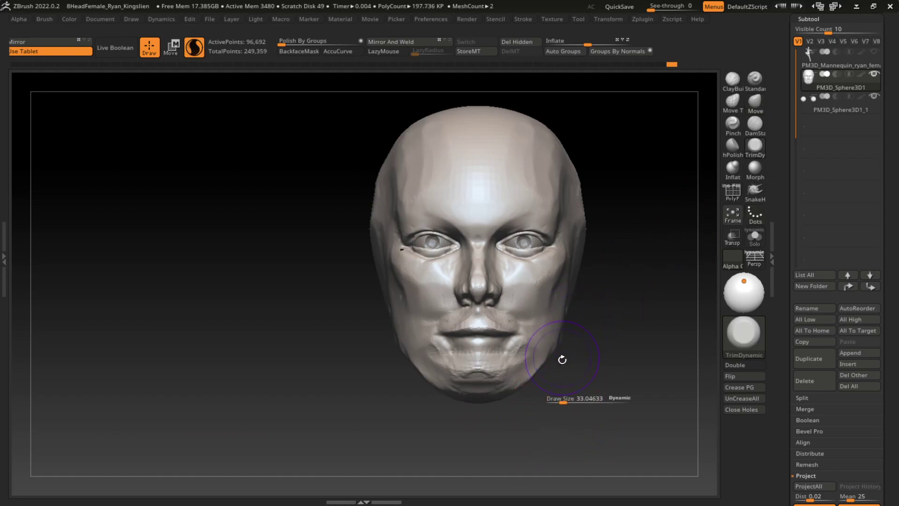
drag(562, 359, 592, 357)
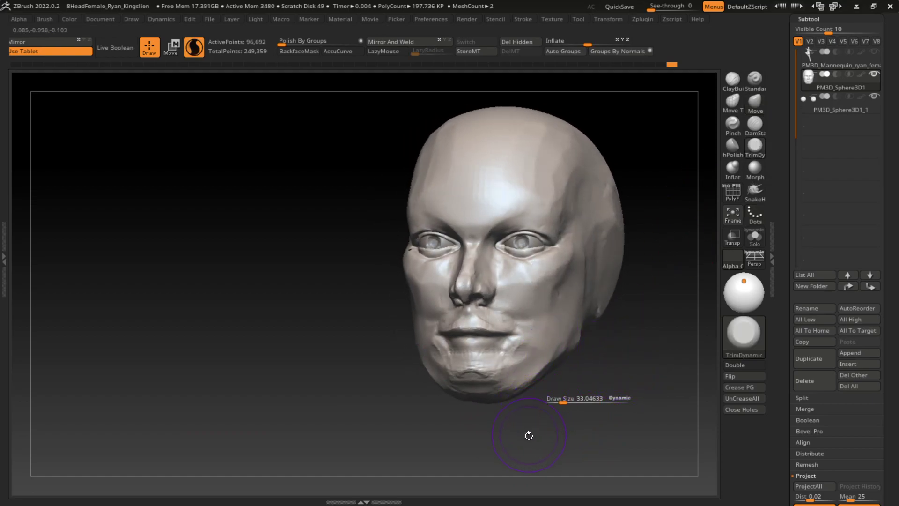
drag(528, 436, 506, 403)
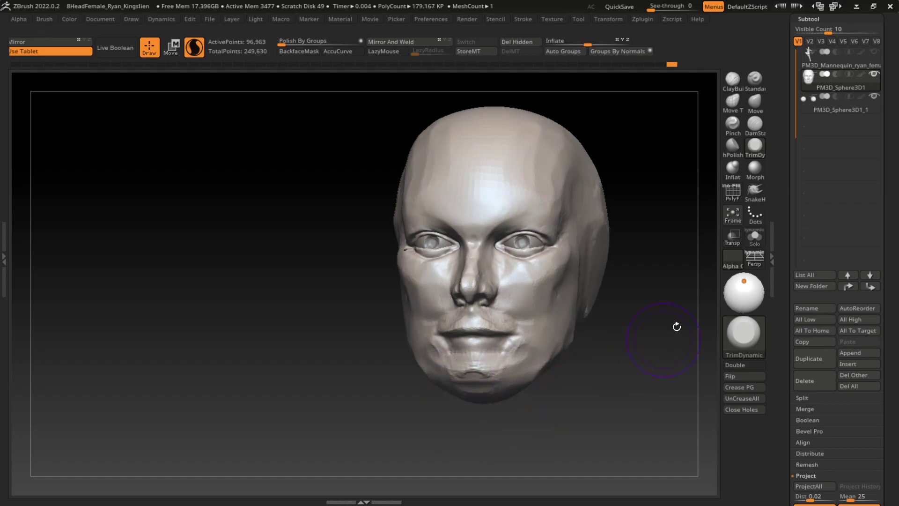
drag(674, 325, 540, 372)
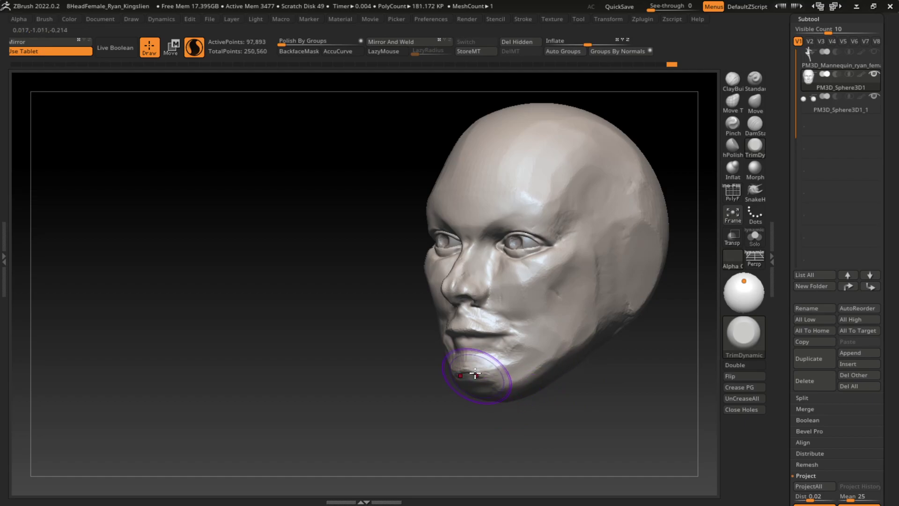
drag(454, 368, 507, 382)
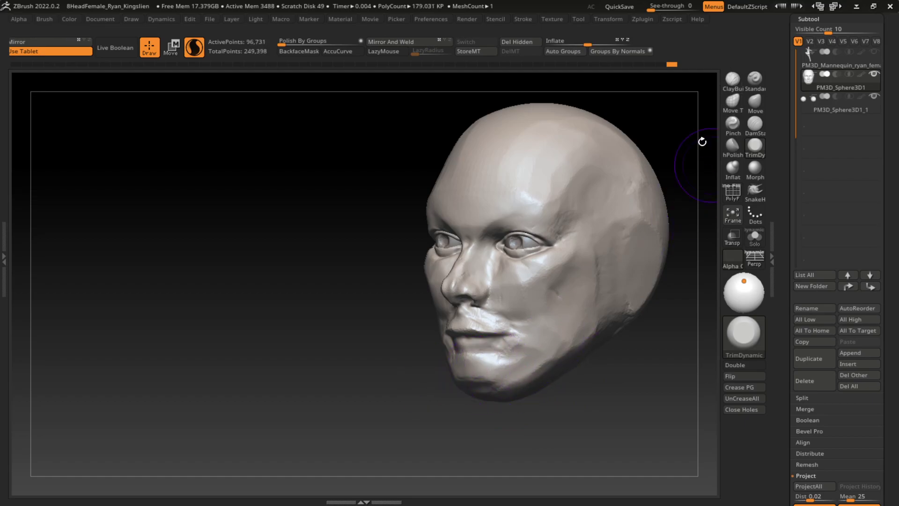
Build up clay on the chin and jaw edge, then flatten and trim the jaw
click(733, 78)
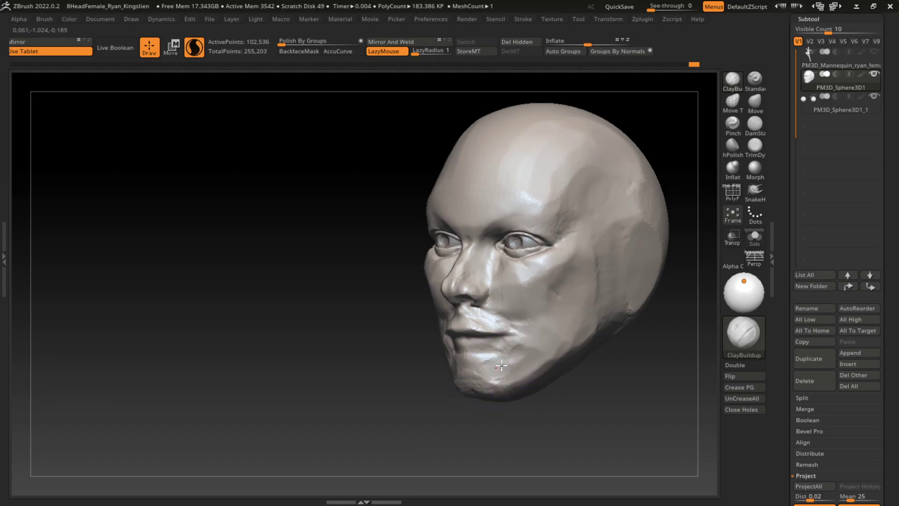
mouse_move(501, 366)
mouse_down()
mouse_move(515, 409)
mouse_move(519, 371)
mouse_move(536, 363)
mouse_up()
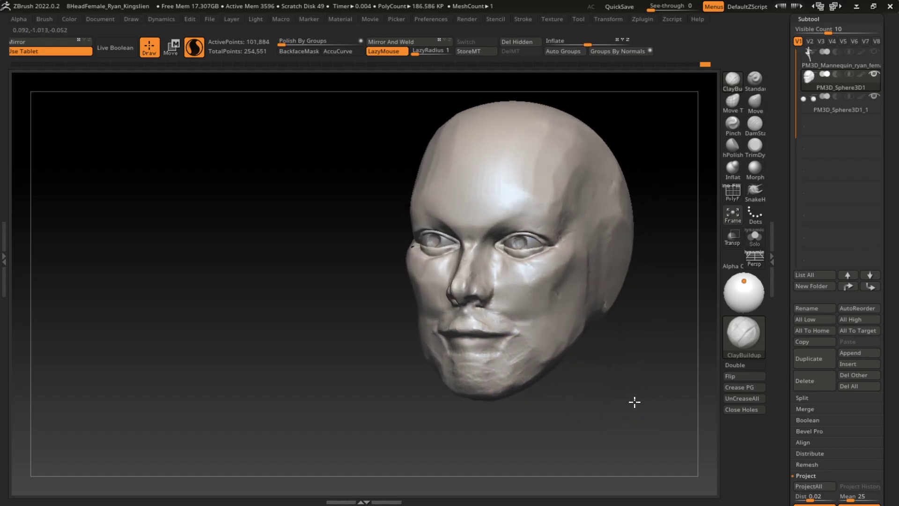
drag(576, 360, 538, 375)
click(755, 145)
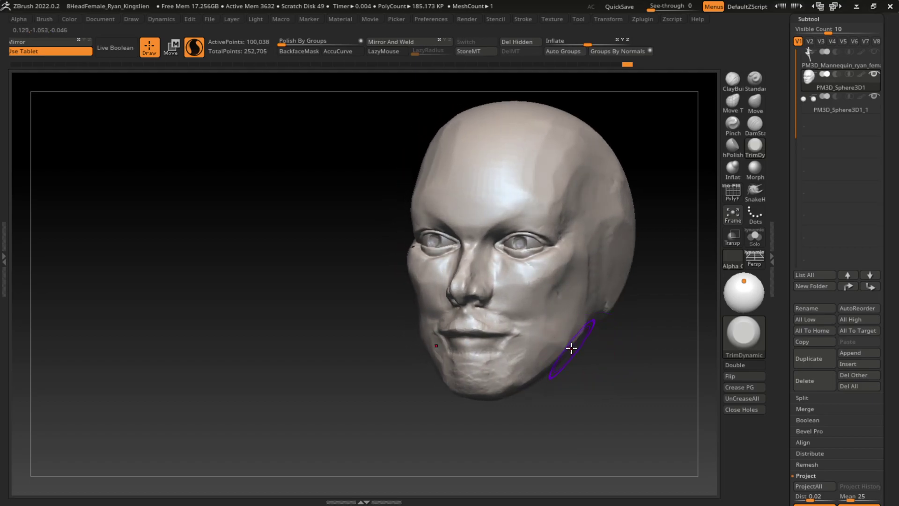
drag(571, 336, 591, 265)
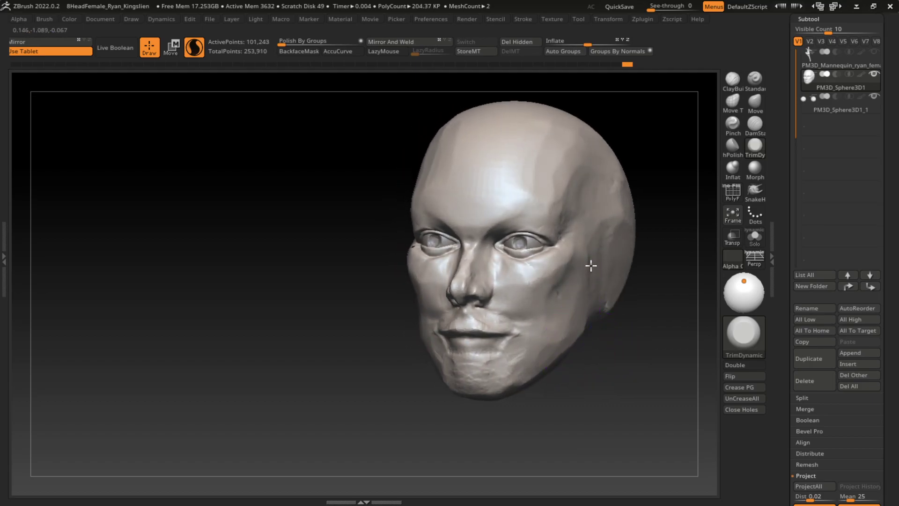
drag(583, 315, 551, 332)
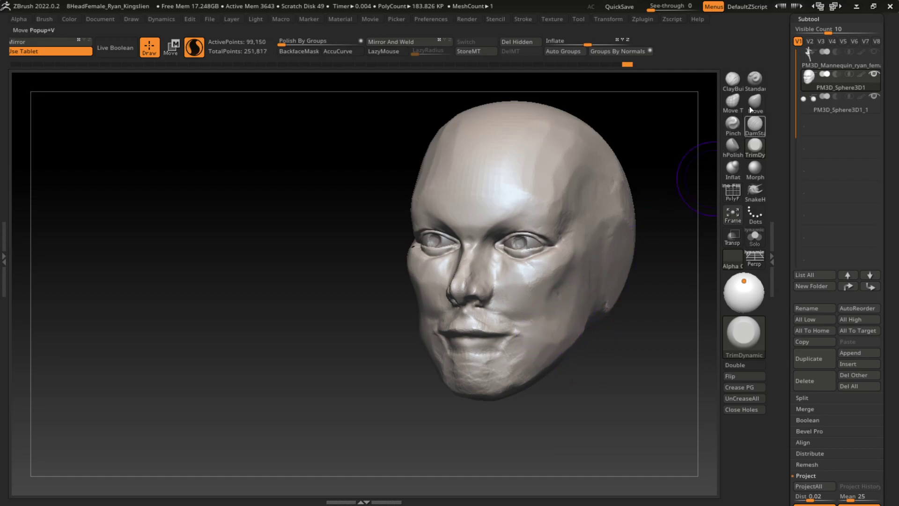
Build up the cheek with clay and trim the jaw and cheek planes
click(733, 78)
drag(562, 300, 611, 265)
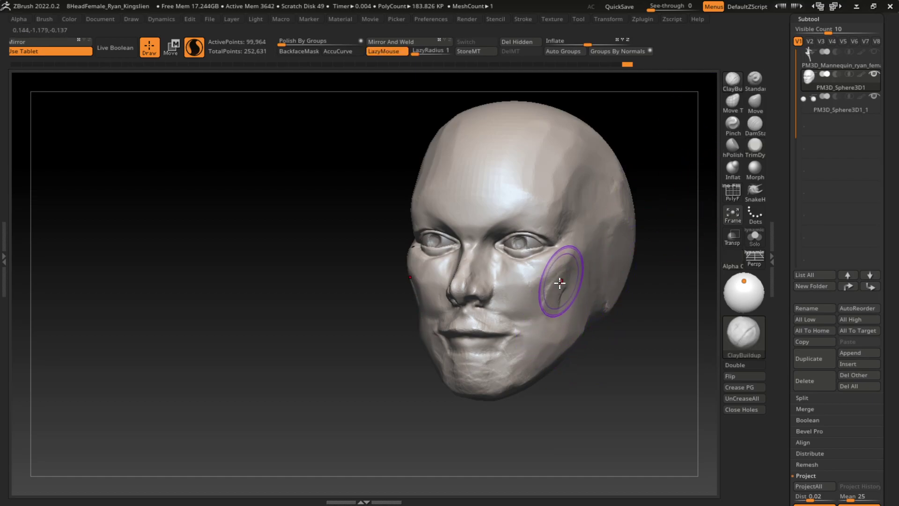
key(b)
key(t)
key(d)
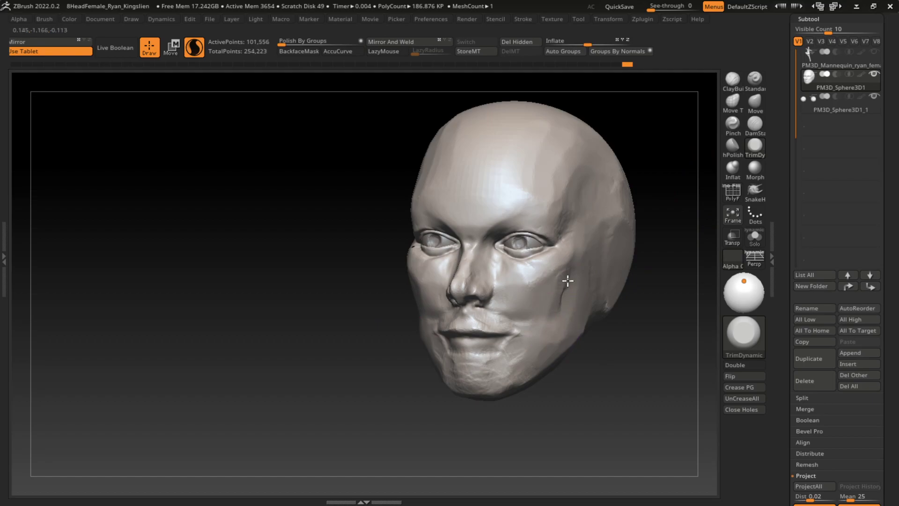
drag(578, 272, 546, 291)
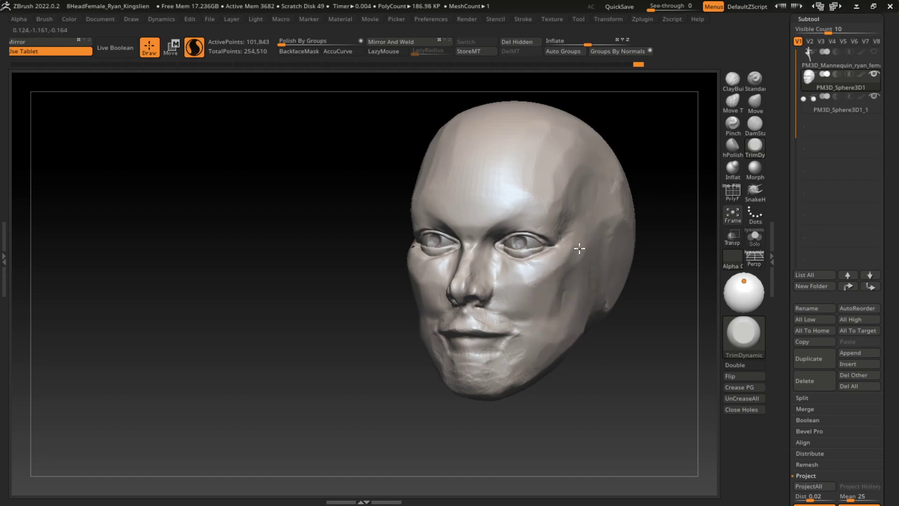
drag(558, 356, 568, 297)
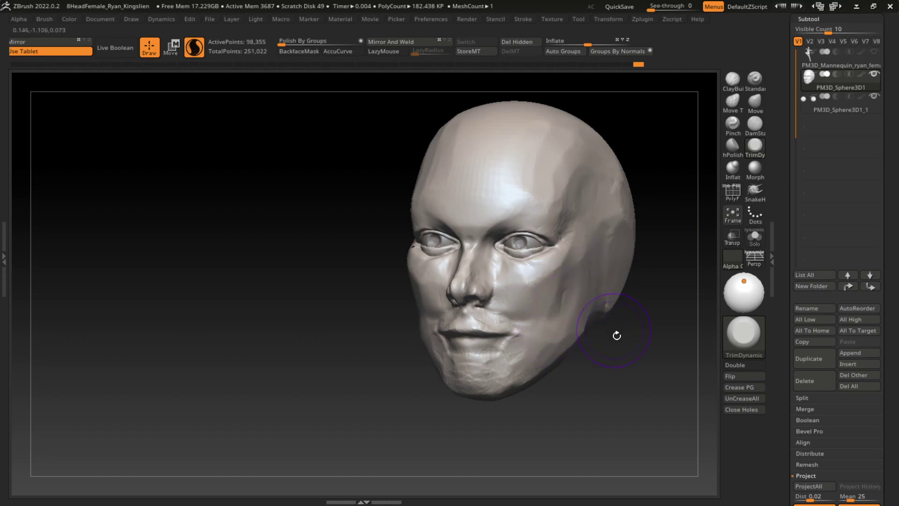
Sculpt and smooth the inner eye area and reshape the nose bridge
key(s)
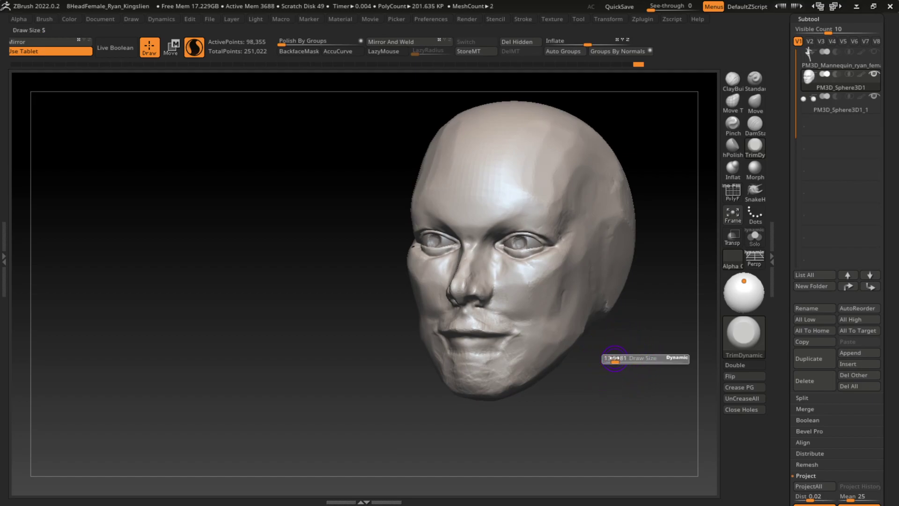
key(shift)
key(l)
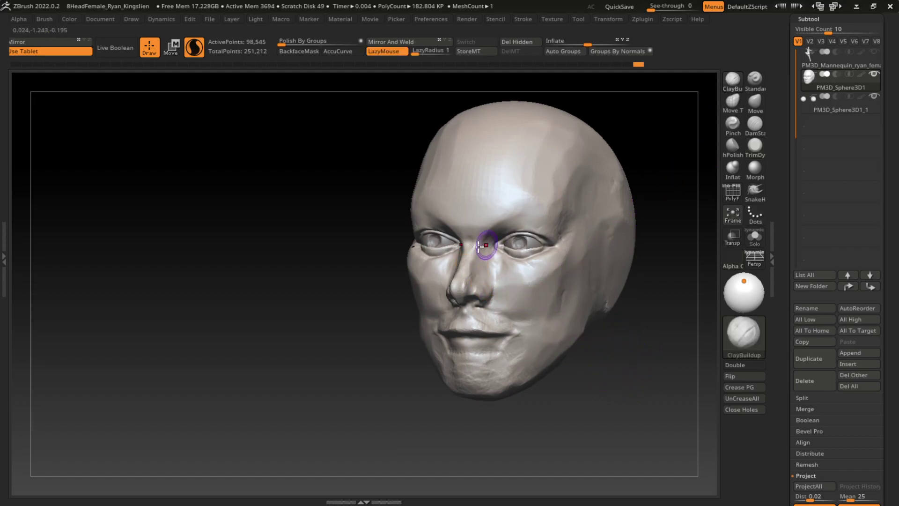
drag(471, 235, 552, 249)
drag(462, 237, 482, 244)
key(l)
key(l)
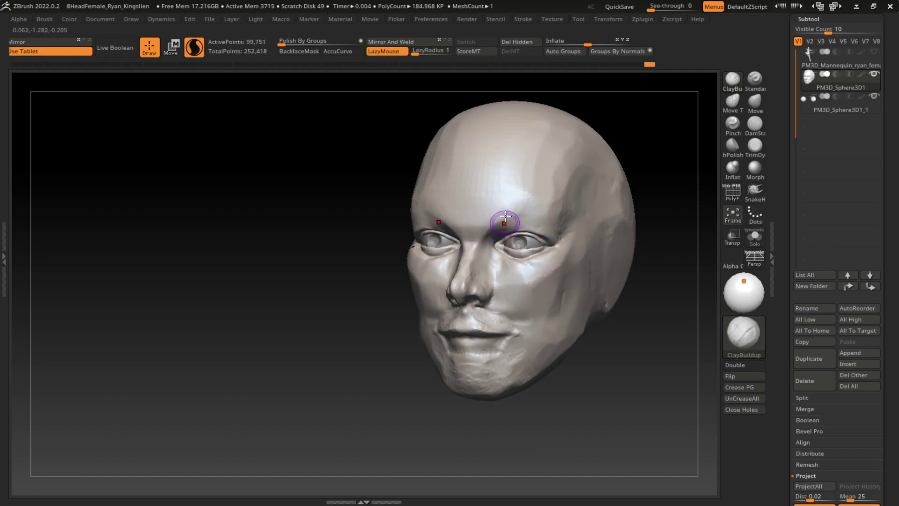
drag(469, 281, 483, 253)
Carve DamStandard creases beside the nostril and between nose and eye, then close the mesh holes
click(755, 124)
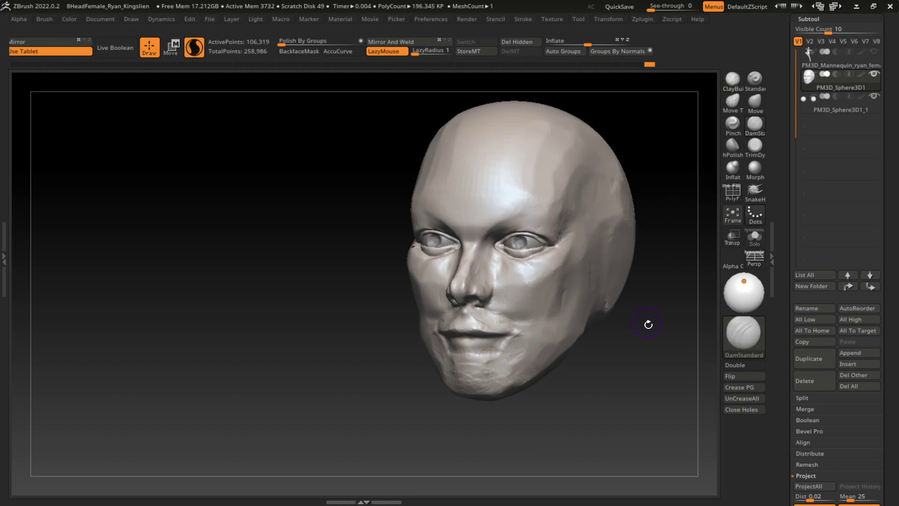
scroll(646, 322, up, 3)
mouse_move(496, 305)
mouse_down()
mouse_move(487, 292)
mouse_move(495, 304)
mouse_up()
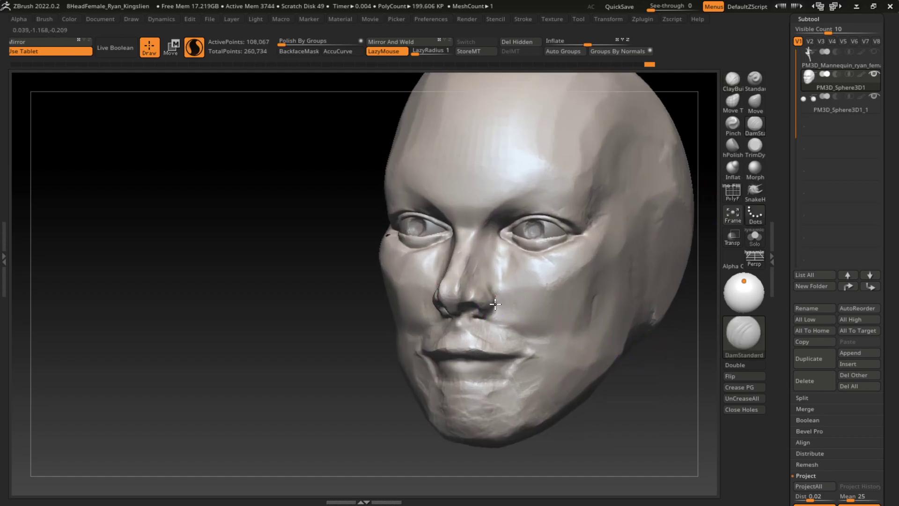
mouse_move(608, 304)
mouse_down()
mouse_move(660, 401)
mouse_move(498, 288)
mouse_up()
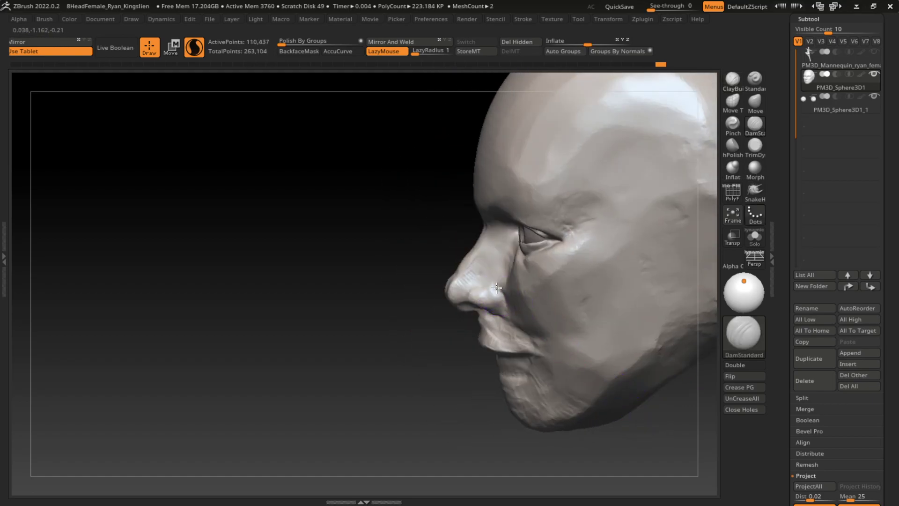
drag(420, 377, 467, 356)
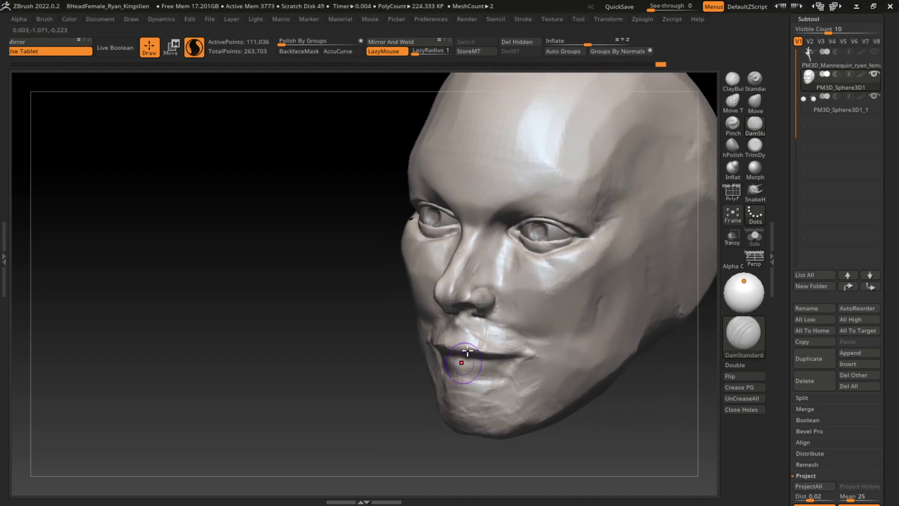
drag(490, 287, 492, 296)
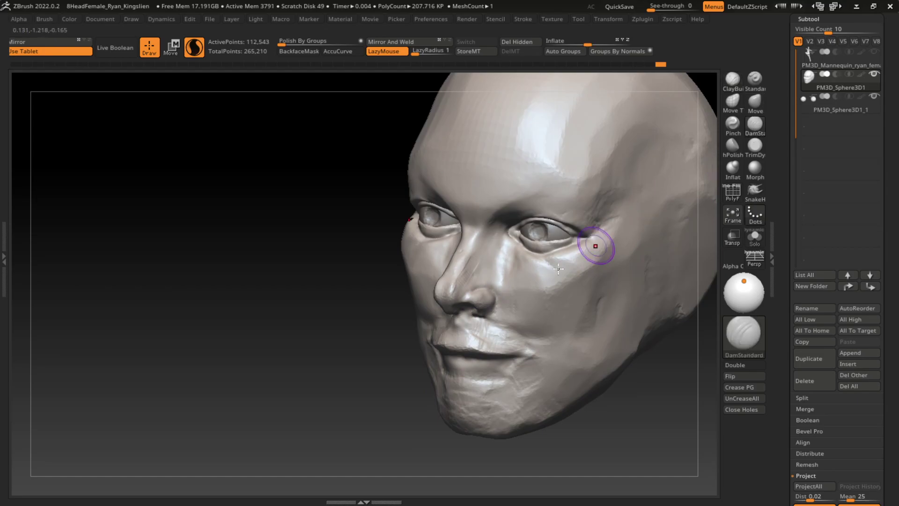
drag(492, 276, 563, 294)
mouse_move(604, 337)
mouse_down()
mouse_move(630, 397)
mouse_move(616, 395)
mouse_move(636, 393)
mouse_move(627, 388)
mouse_move(588, 405)
mouse_move(590, 422)
mouse_move(572, 361)
mouse_move(629, 372)
mouse_up()
click(749, 411)
Build up clay on the cheek and lower ear with ClayBuildup
key(b)
key(c)
key(b)
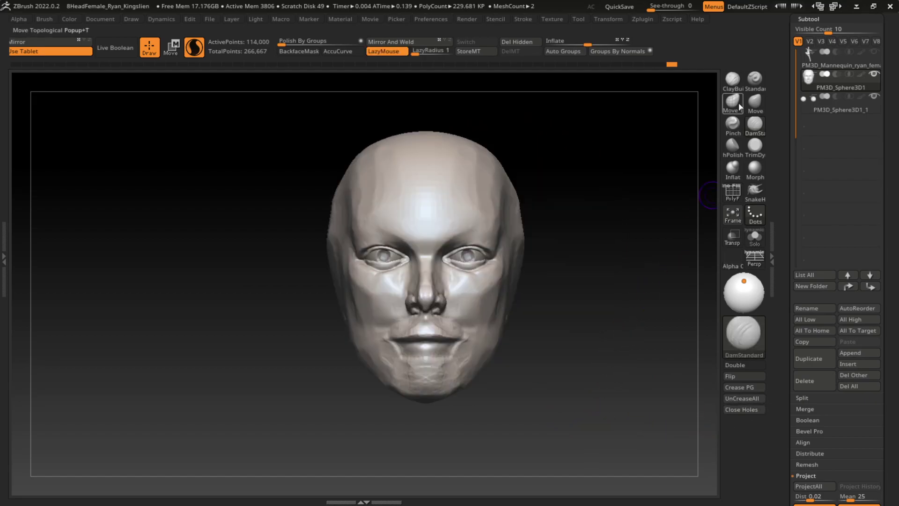
mouse_move(614, 414)
mouse_down()
mouse_move(590, 399)
mouse_move(571, 433)
mouse_move(584, 411)
mouse_up()
mouse_move(533, 303)
mouse_down()
mouse_move(519, 321)
mouse_move(539, 286)
mouse_up()
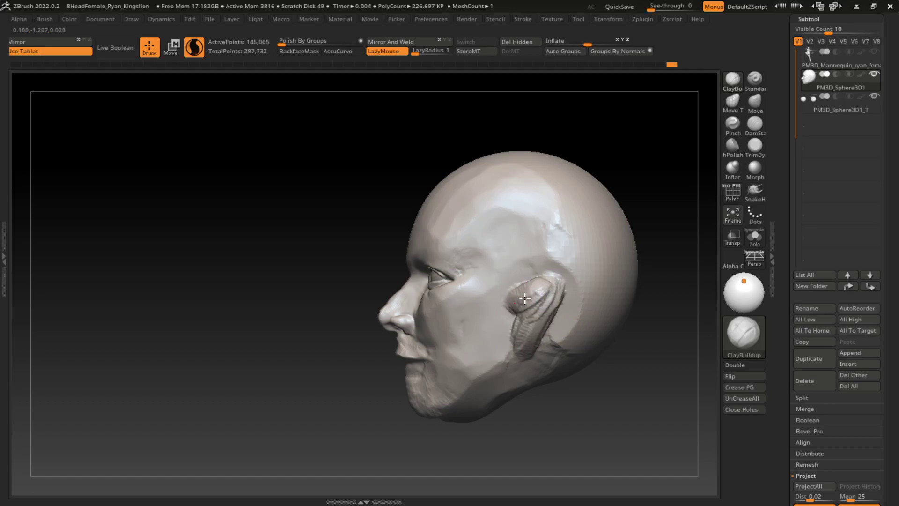
mouse_move(547, 332)
mouse_down()
mouse_move(522, 354)
mouse_move(536, 324)
mouse_up()
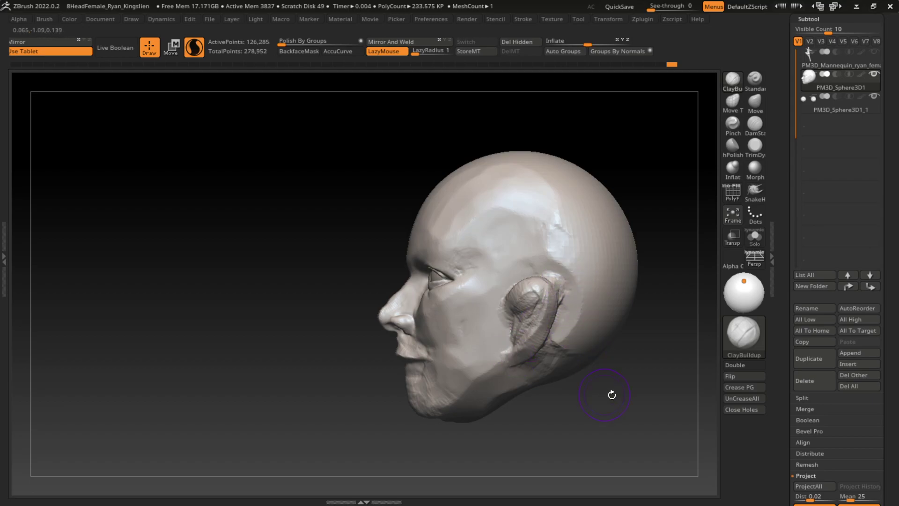
mouse_move(608, 392)
mouse_down()
mouse_move(642, 394)
mouse_move(582, 381)
mouse_move(613, 277)
mouse_up()
Use the Move brush to push the mesh under the ear and shift the ear's front edge
key(b)
key(m)
key(v)
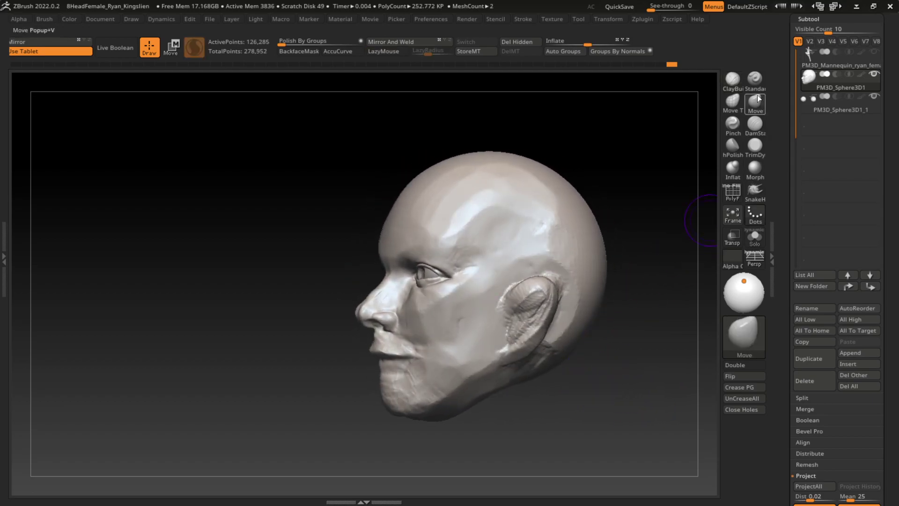
drag(515, 345, 518, 347)
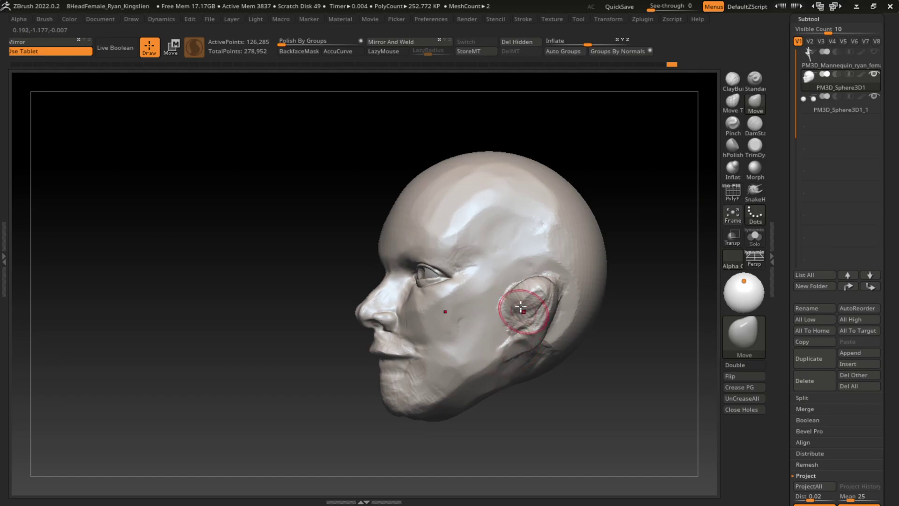
drag(521, 306, 532, 283)
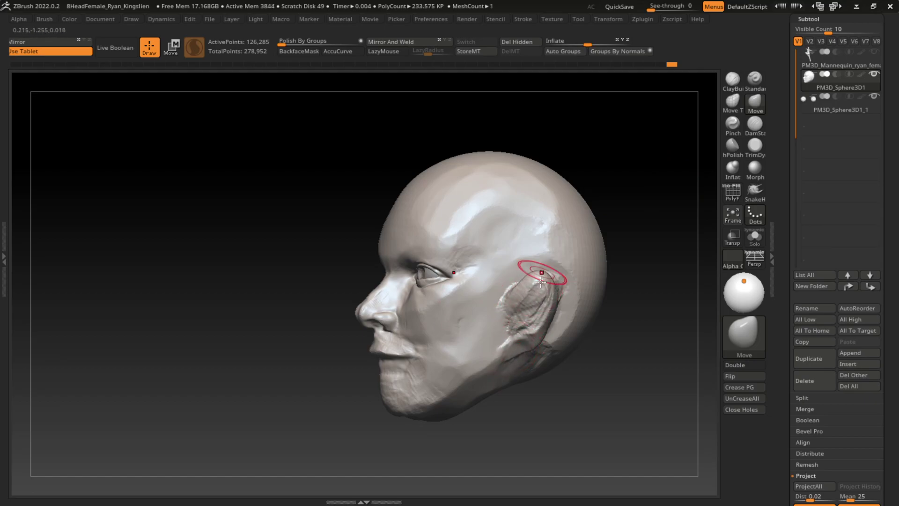
drag(642, 256, 634, 295)
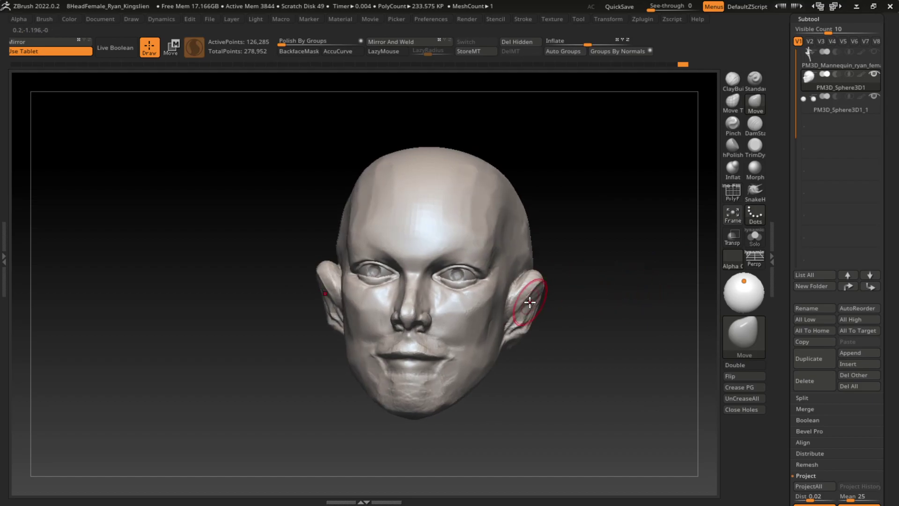
Smooth the ear lobe, ear surface and area below the ear, checking both sides
click(733, 79)
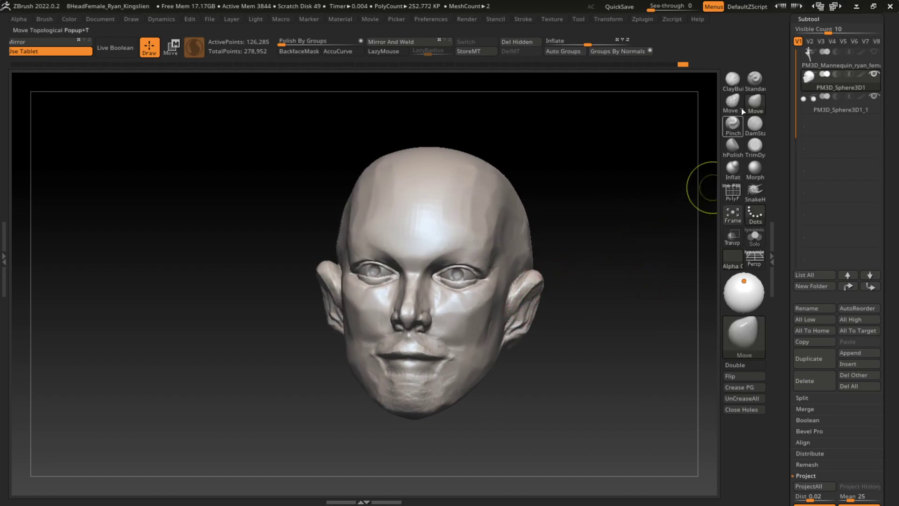
key(l)
drag(557, 310, 567, 319)
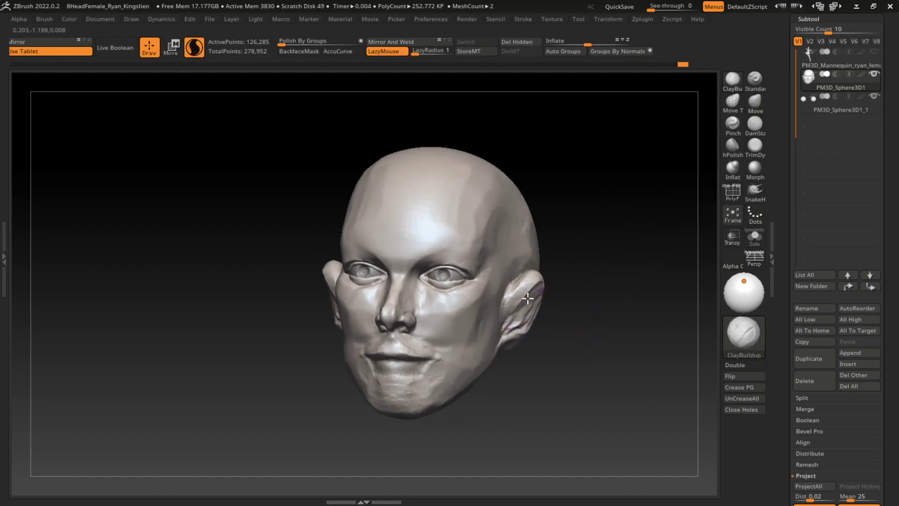
mouse_move(569, 280)
mouse_down()
mouse_move(523, 284)
mouse_move(509, 317)
mouse_up()
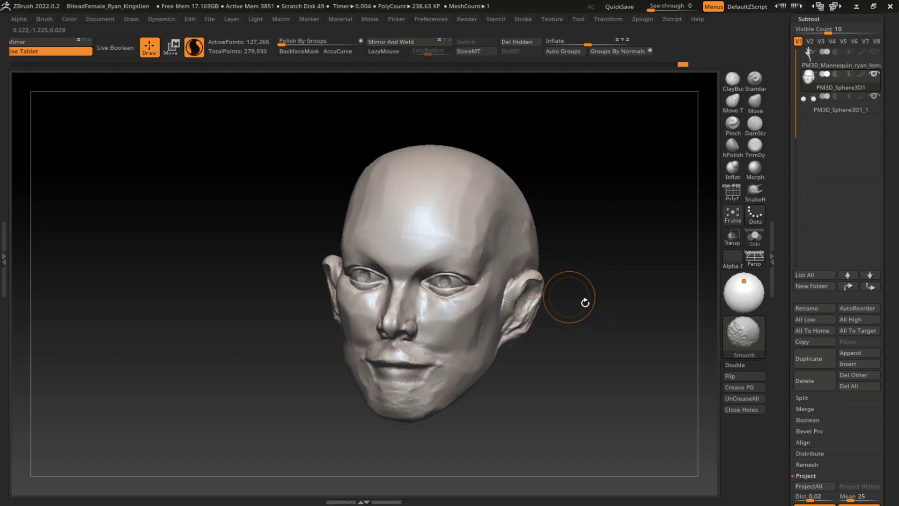
drag(580, 283, 594, 279)
key(s)
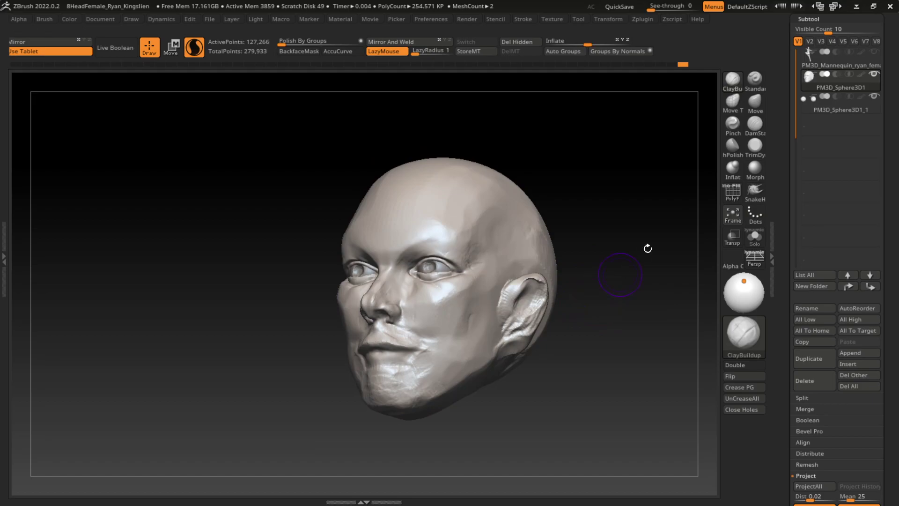
mouse_move(646, 249)
mouse_down()
mouse_move(594, 331)
mouse_move(514, 326)
mouse_move(522, 319)
mouse_up()
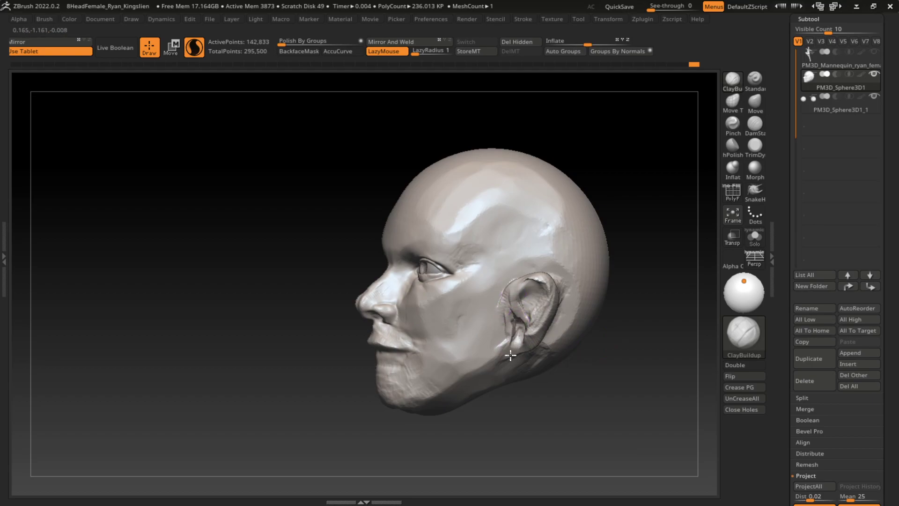
shift+drag(510, 356, 536, 327)
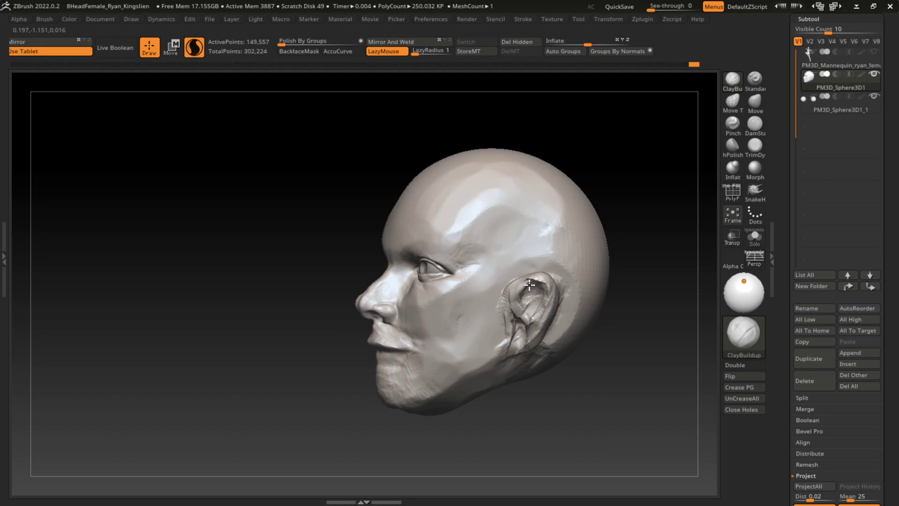
mouse_move(530, 284)
shift+mouse_down()
mouse_move(533, 274)
mouse_move(545, 293)
shift+mouse_up()
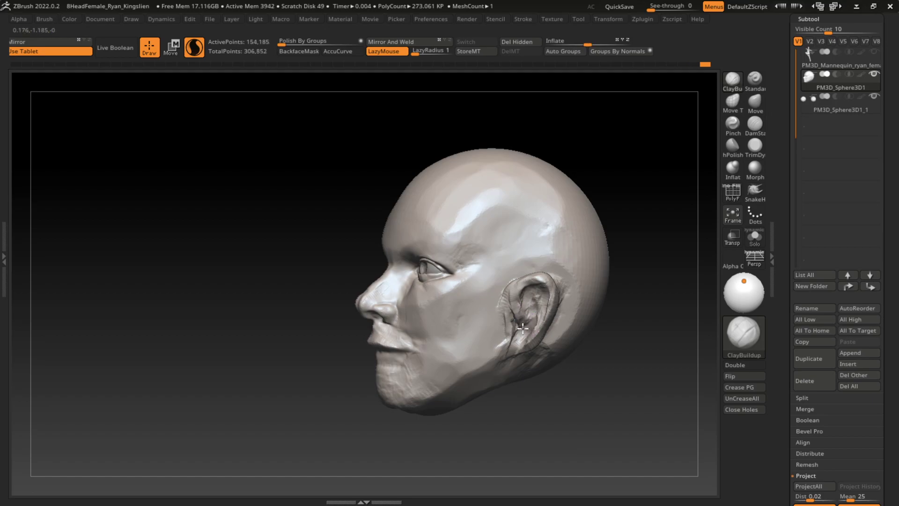
mouse_move(538, 320)
shift+mouse_down()
mouse_move(557, 357)
mouse_move(610, 369)
shift+mouse_up()
mouse_move(592, 410)
mouse_down()
mouse_move(628, 358)
mouse_move(632, 373)
mouse_move(602, 303)
mouse_up()
Reshape the ear lobe and rim with the Move brush, and pull the jaw and neck below
key(s)
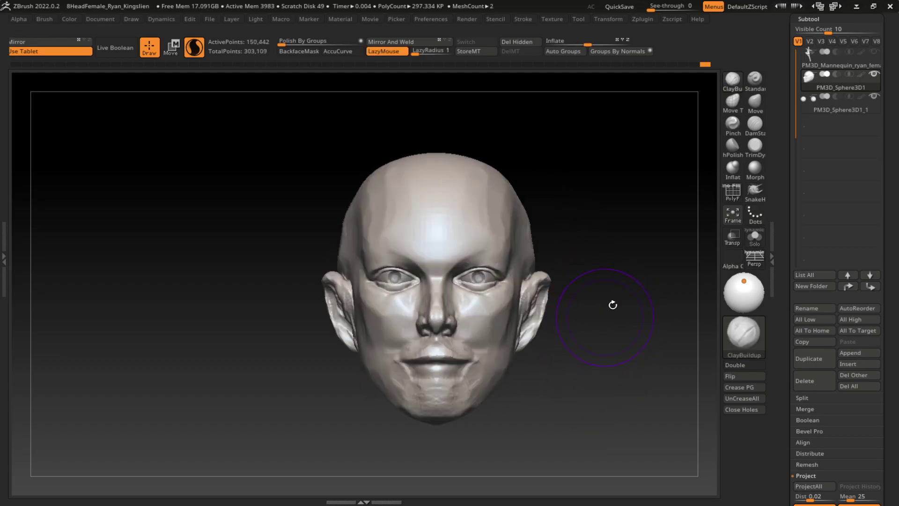
click(755, 100)
drag(692, 197, 602, 353)
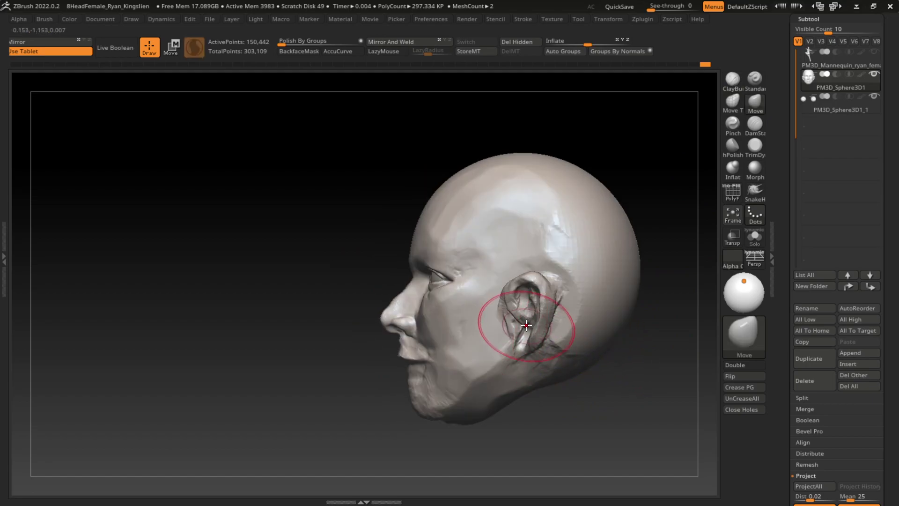
drag(529, 338, 526, 328)
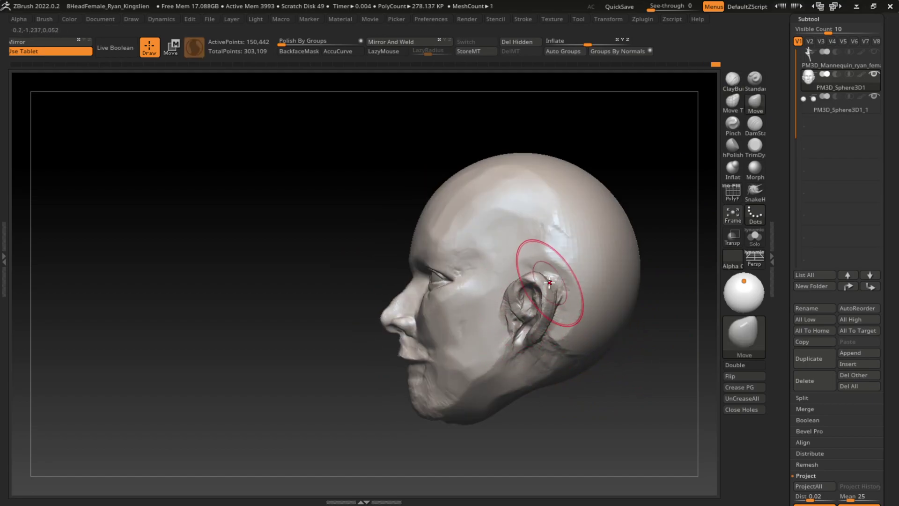
mouse_move(519, 297)
mouse_down()
mouse_move(548, 285)
mouse_move(512, 311)
mouse_up()
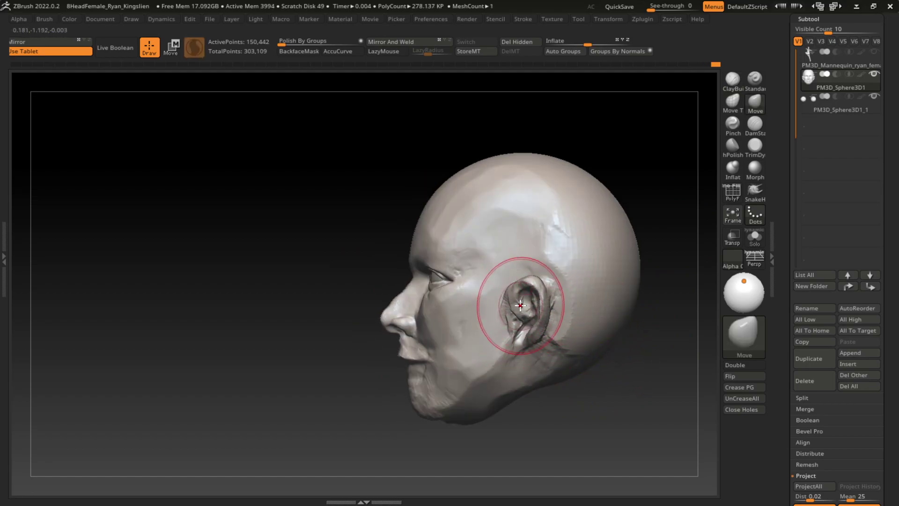
key(s)
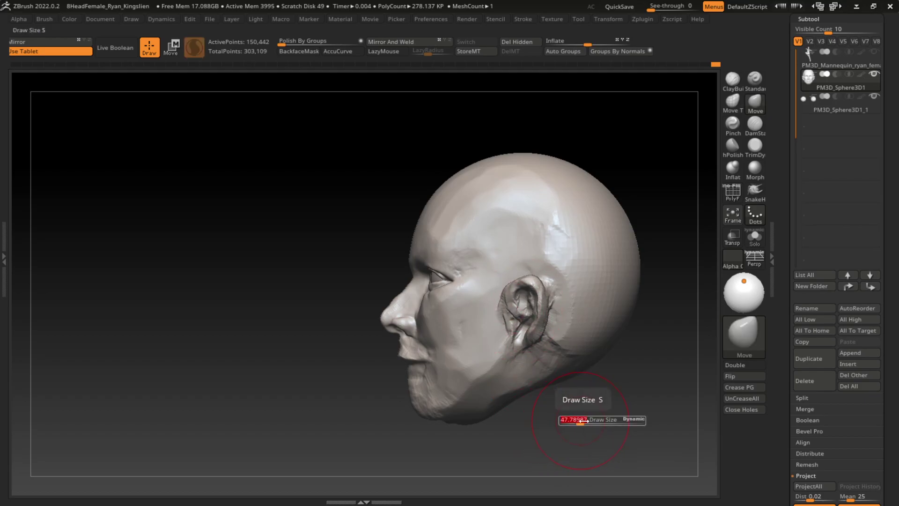
drag(583, 417, 613, 419)
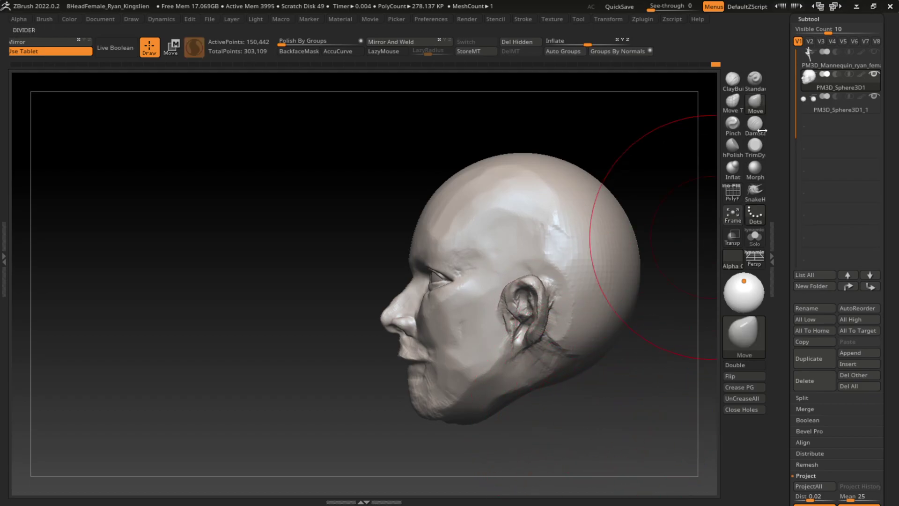
mouse_move(481, 401)
mouse_down()
mouse_move(605, 421)
mouse_move(641, 415)
mouse_move(580, 412)
mouse_move(624, 353)
mouse_up()
key(s)
key(s)
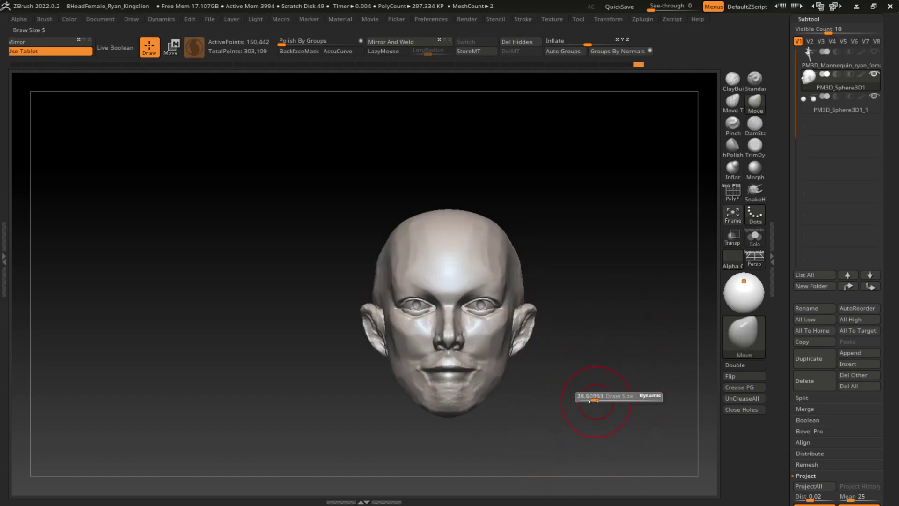
Build up clay detail around the ear with ClayBuildup and LazyMouse on
drag(601, 398, 524, 409)
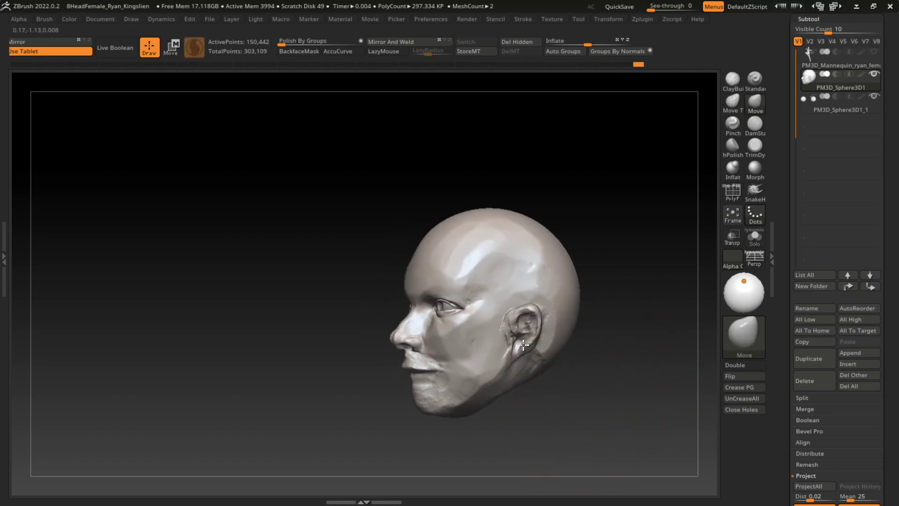
mouse_move(590, 327)
mouse_down()
mouse_move(672, 345)
mouse_move(552, 310)
mouse_up()
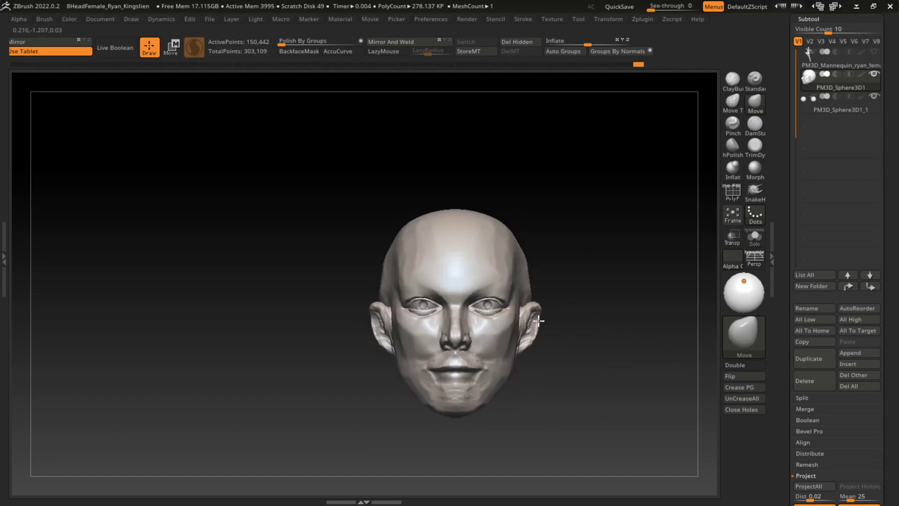
drag(540, 312, 542, 319)
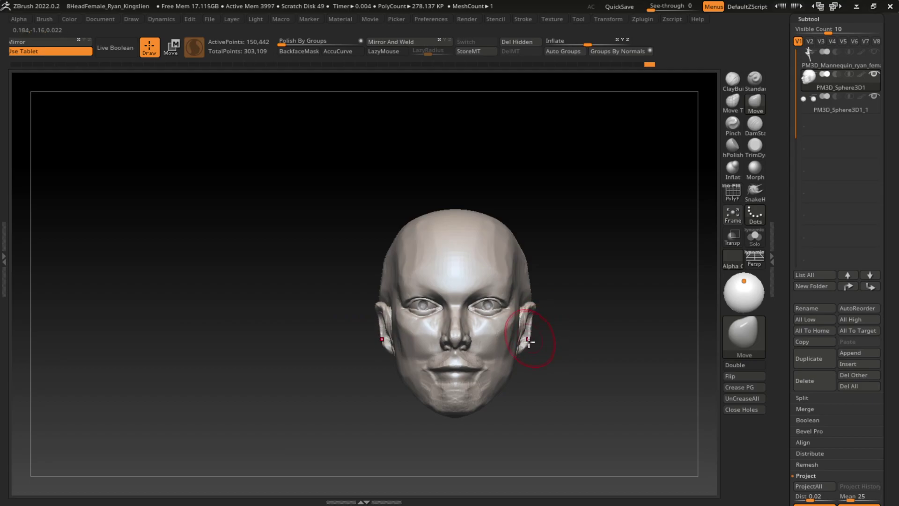
drag(538, 339, 664, 193)
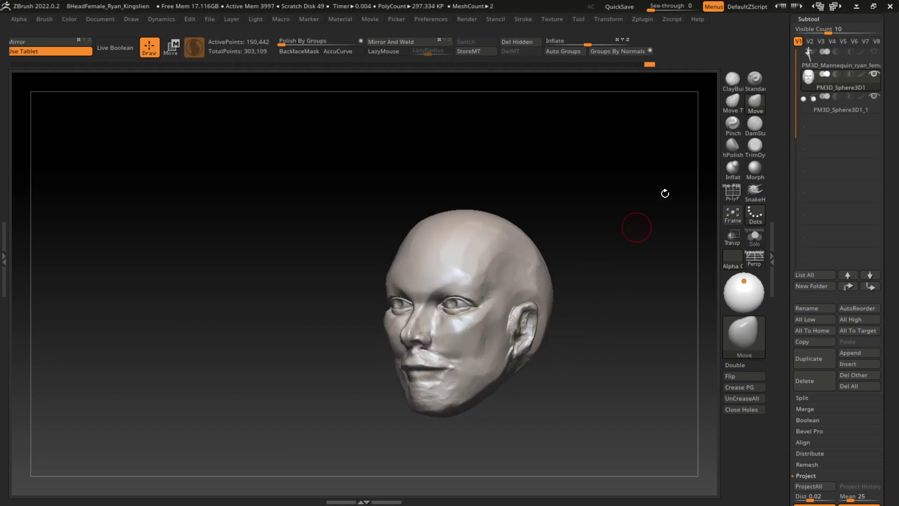
key(b)
key(c)
key(b)
drag(603, 281, 553, 327)
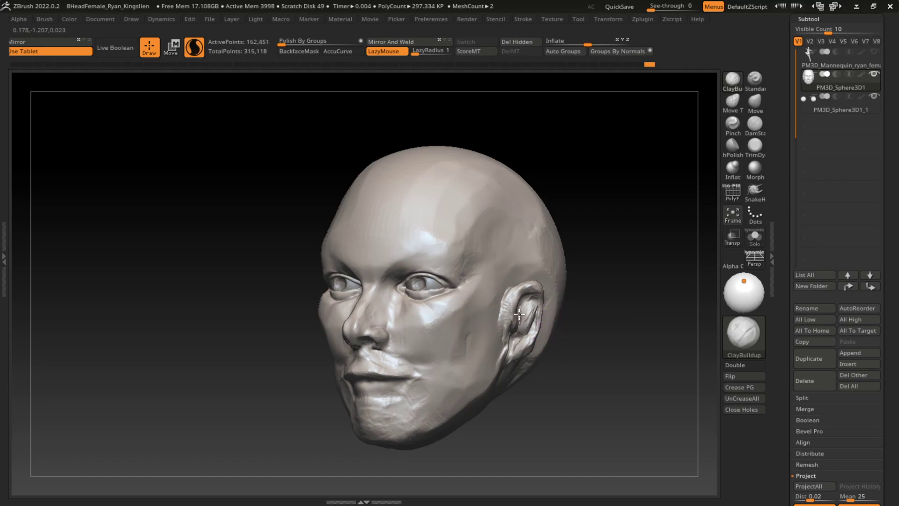
right_drag(530, 324, 608, 297)
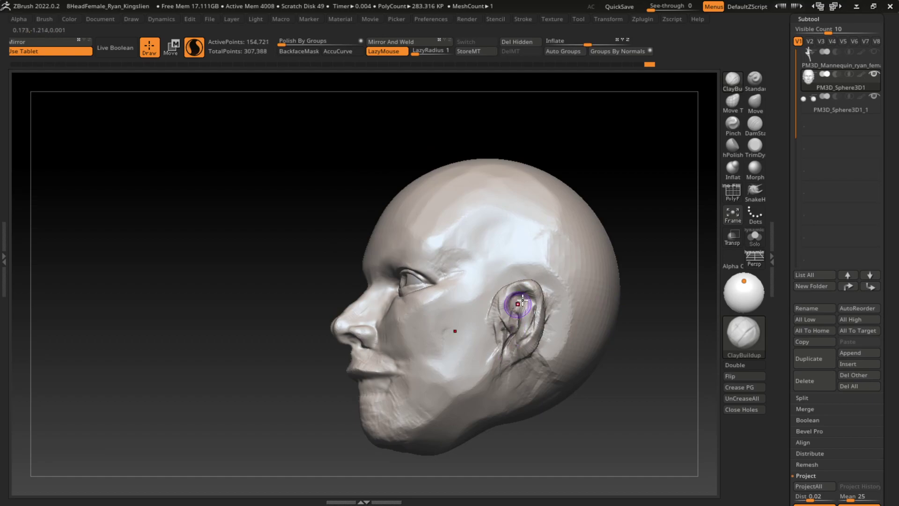
mouse_move(539, 305)
ctrl+right_down()
mouse_move(632, 283)
mouse_move(646, 301)
mouse_move(619, 329)
mouse_move(669, 341)
ctrl+right_up()
Merge the two head pieces into one subtool with MergeDown
click(806, 409)
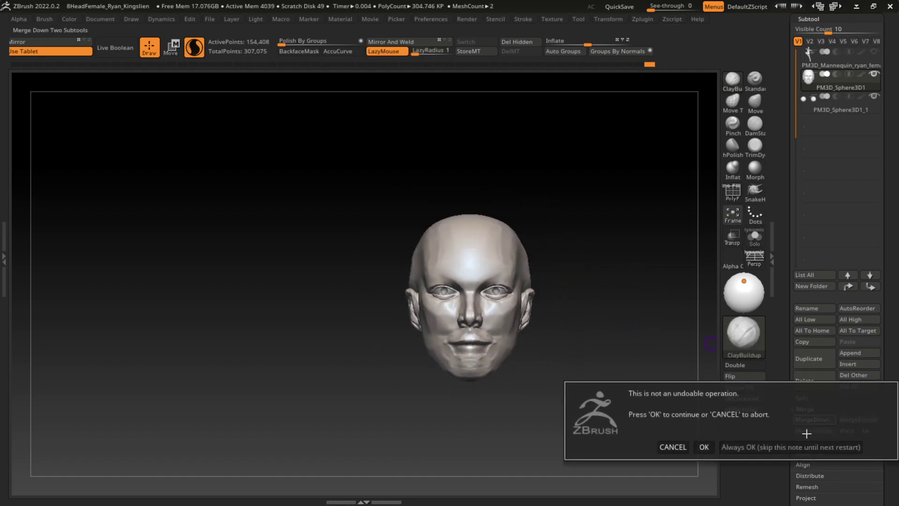
click(703, 447)
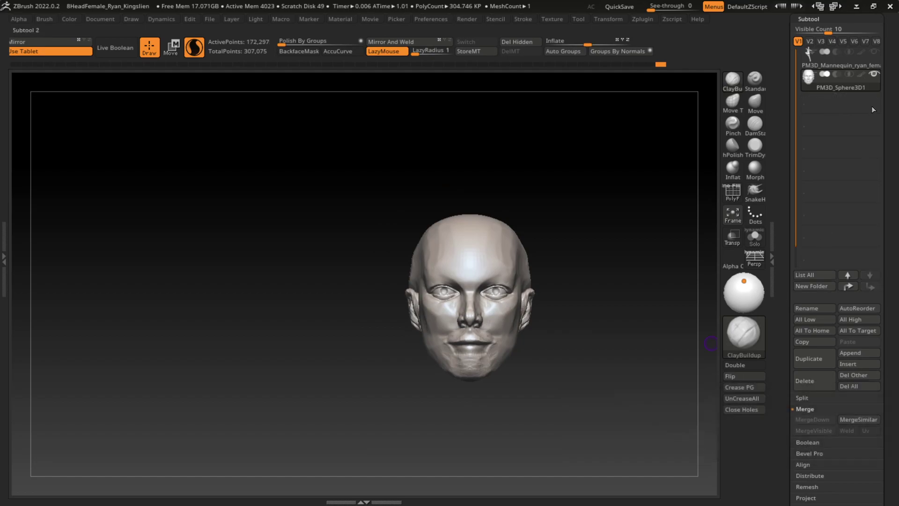
click(874, 52)
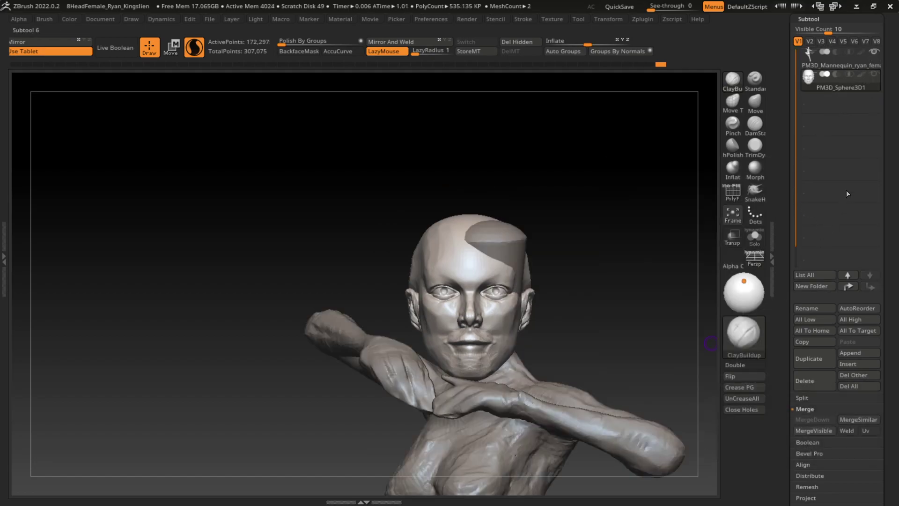
click(754, 236)
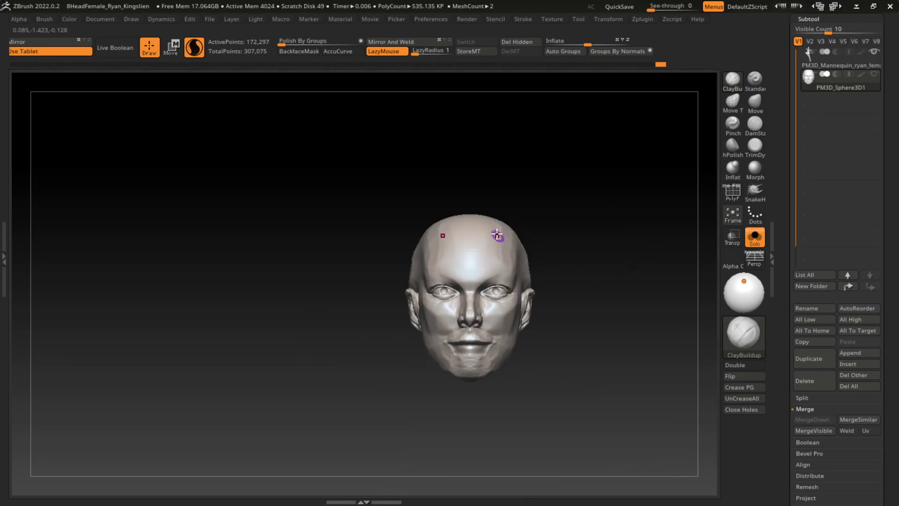
Delete the mannequin's own head geometry and close the hole at its neck
click(835, 63)
ctrl+shift+drag(449, 245, 553, 347)
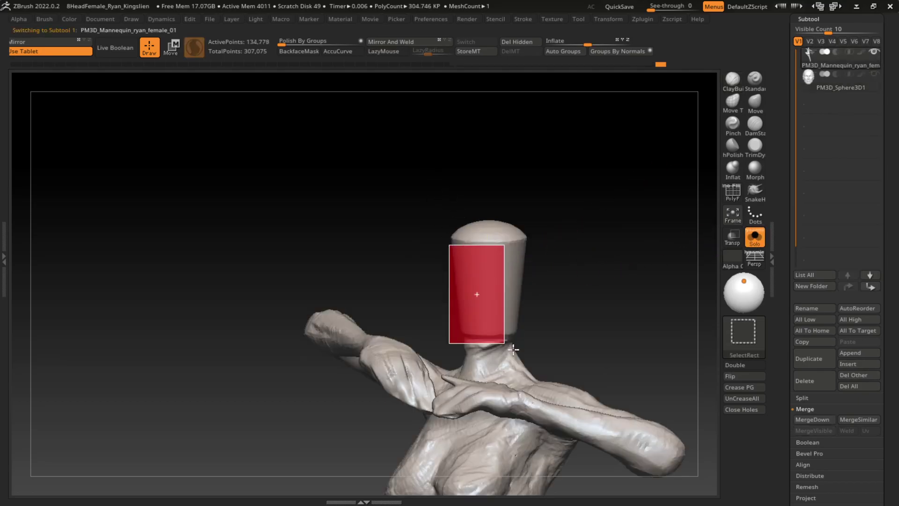
ctrl+shift+drag(442, 186, 580, 305)
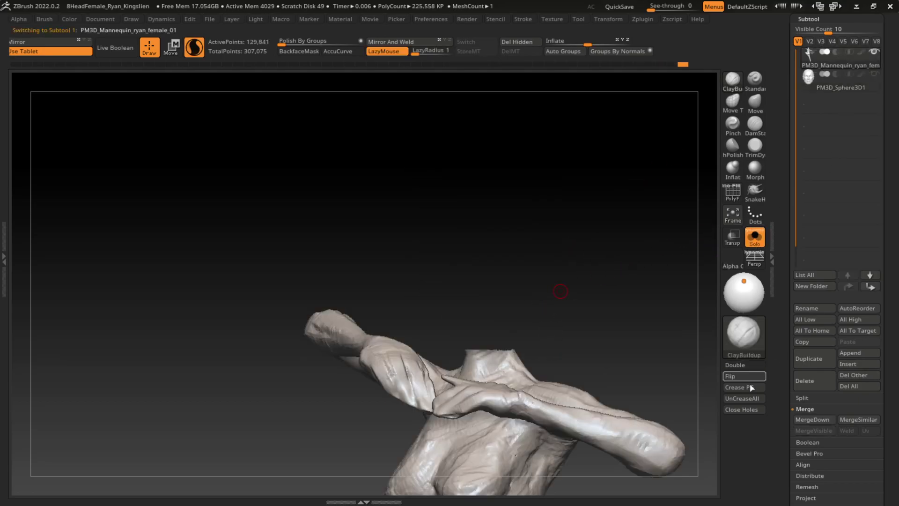
click(529, 43)
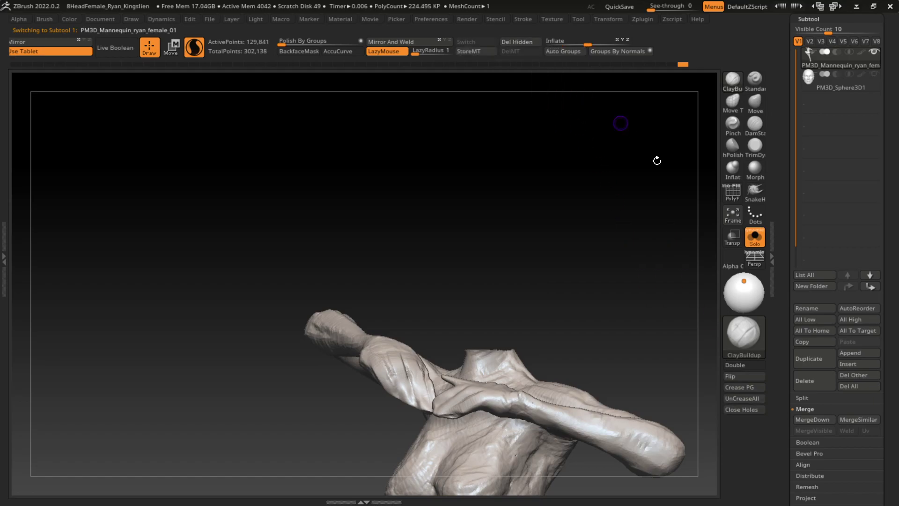
click(740, 409)
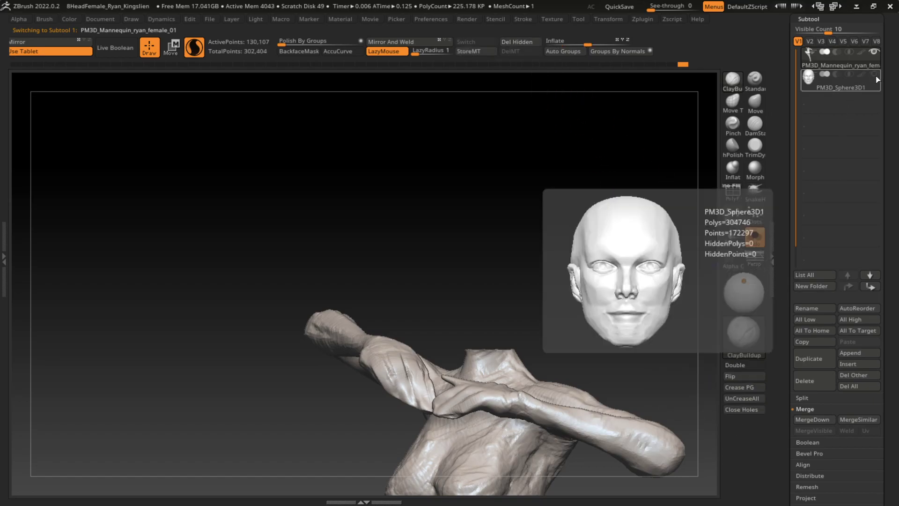
click(828, 79)
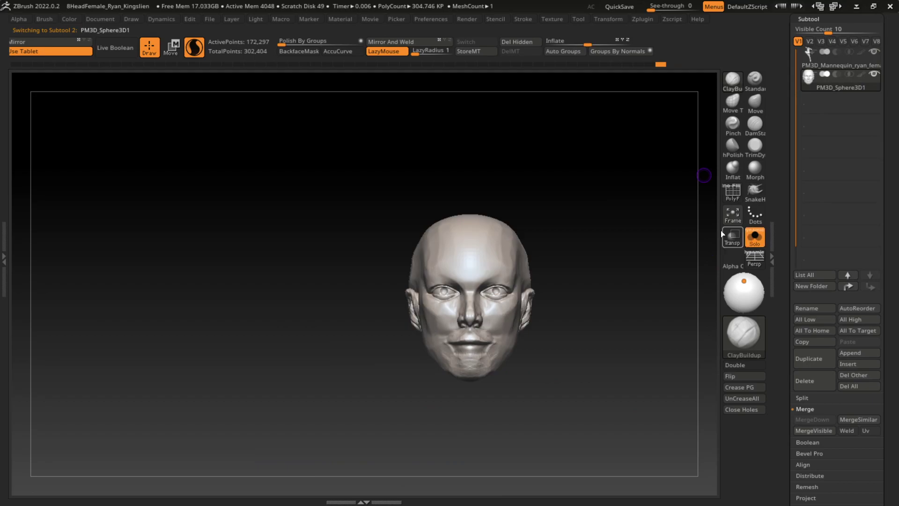
Scale the head to about three quarters size, turn it, and slide it onto the mannequin's neck
click(762, 240)
key(w)
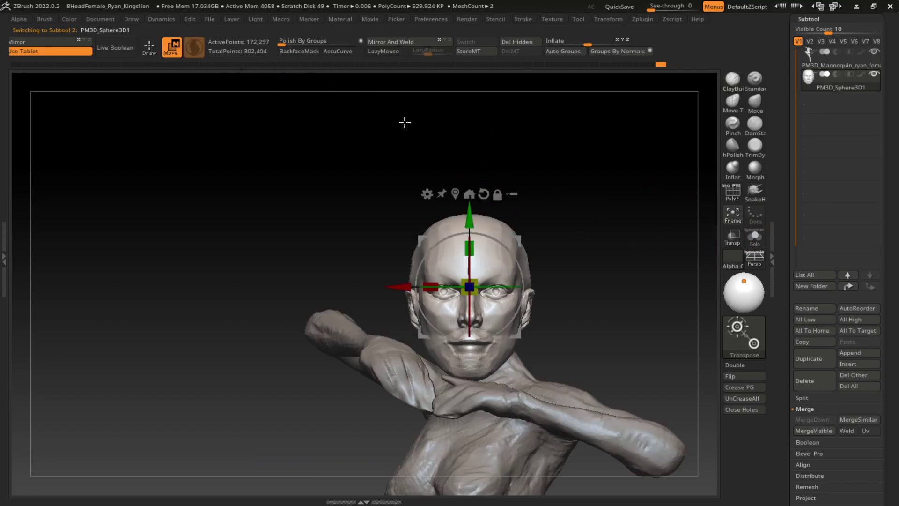
drag(469, 287, 469, 377)
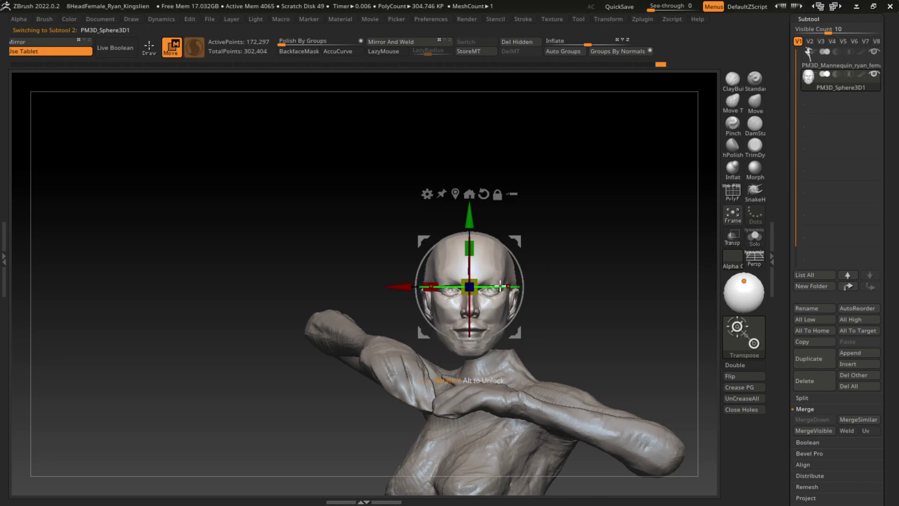
mouse_move(520, 309)
mouse_down()
mouse_move(518, 330)
mouse_move(537, 336)
mouse_up()
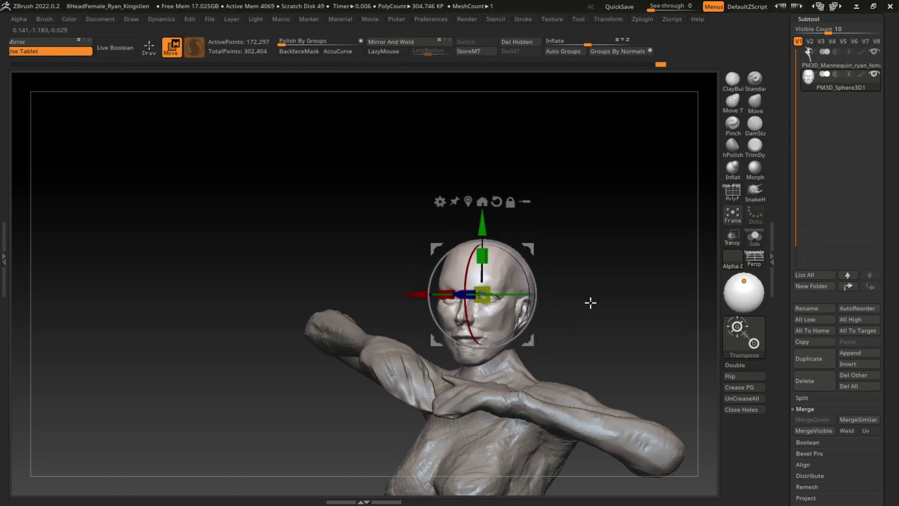
drag(590, 303, 602, 279)
drag(413, 295, 392, 294)
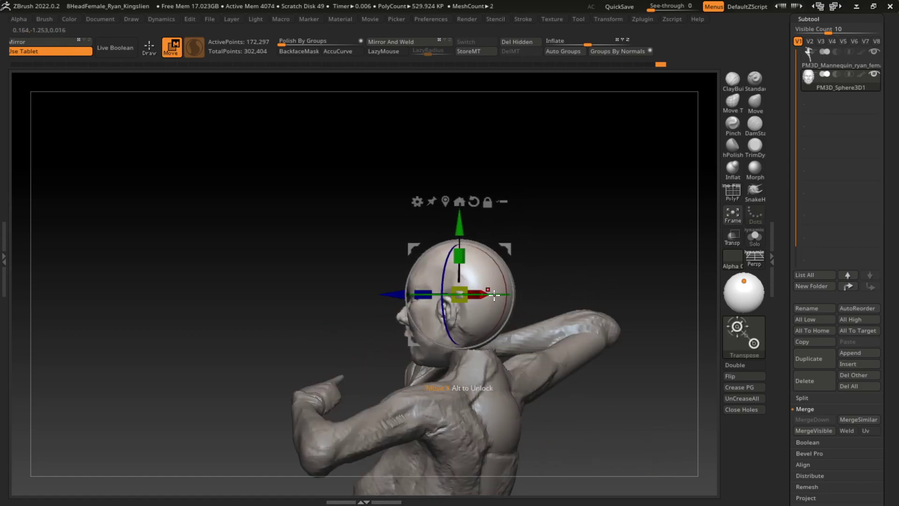
mouse_move(550, 208)
mouse_down()
mouse_move(599, 219)
mouse_move(612, 275)
mouse_move(598, 209)
mouse_move(612, 212)
mouse_move(594, 241)
mouse_up()
key(q)
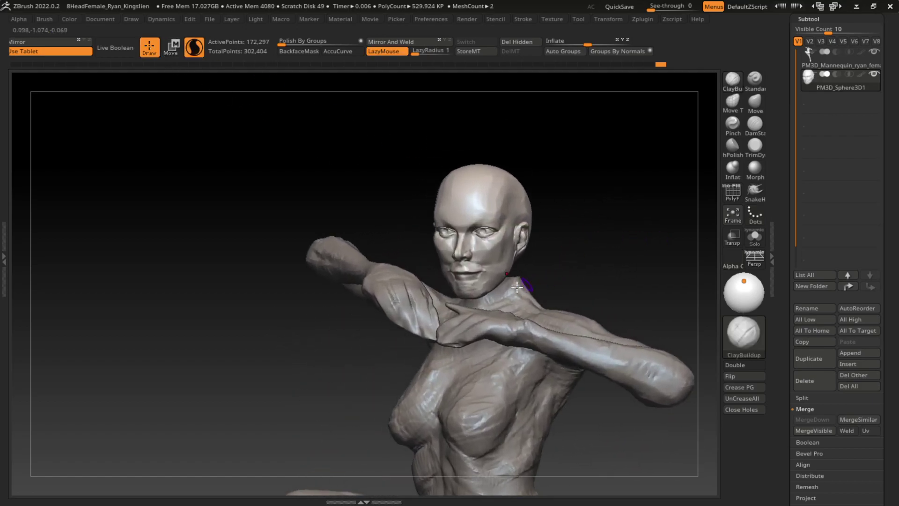
Reshape the lips with the Move brush, checking both side profiles and the front view
mouse_move(562, 267)
mouse_down()
mouse_move(667, 313)
mouse_move(656, 273)
mouse_move(679, 268)
mouse_move(711, 140)
mouse_up()
key(b)
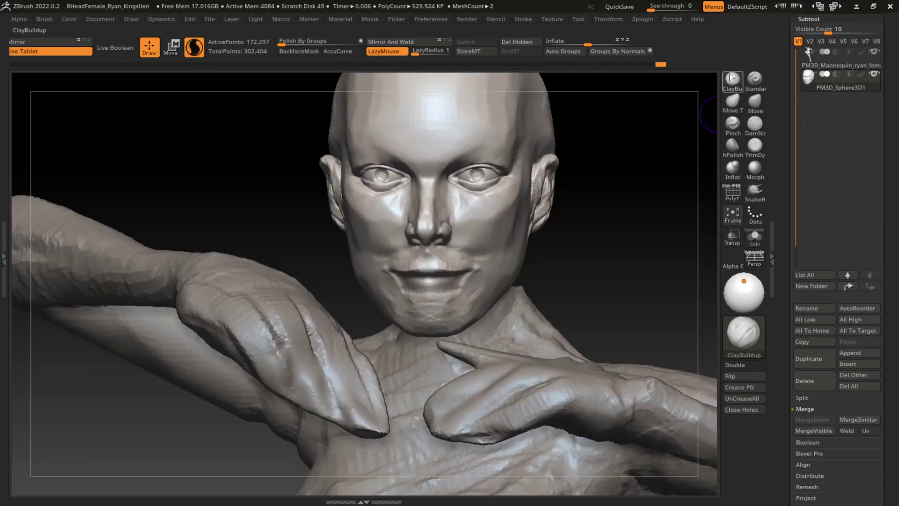
key(s)
mouse_move(600, 278)
mouse_down()
mouse_move(606, 213)
mouse_move(612, 281)
mouse_move(586, 289)
mouse_up()
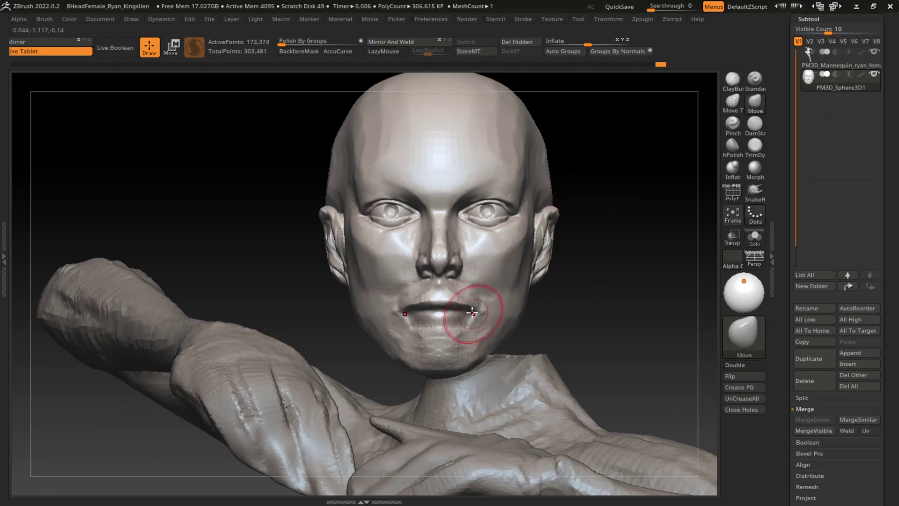
drag(588, 291, 430, 303)
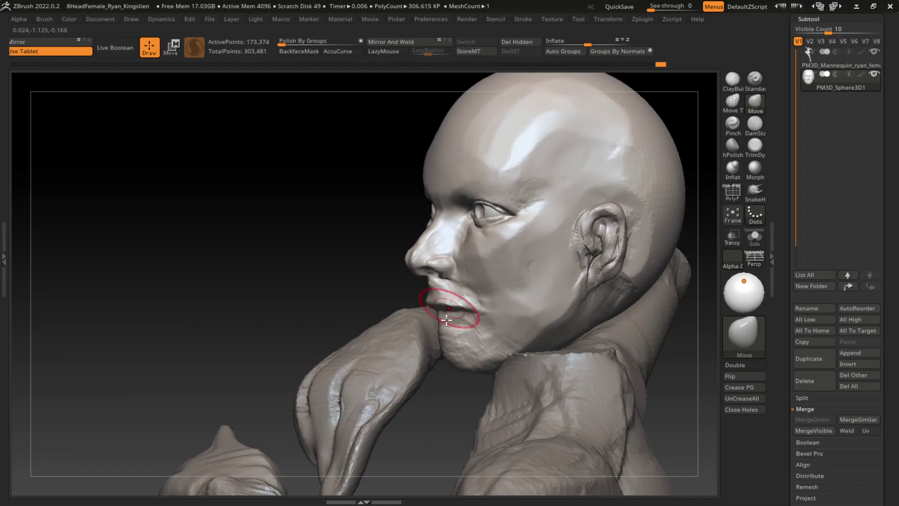
mouse_move(420, 301)
mouse_down()
mouse_move(585, 327)
mouse_move(417, 314)
mouse_up()
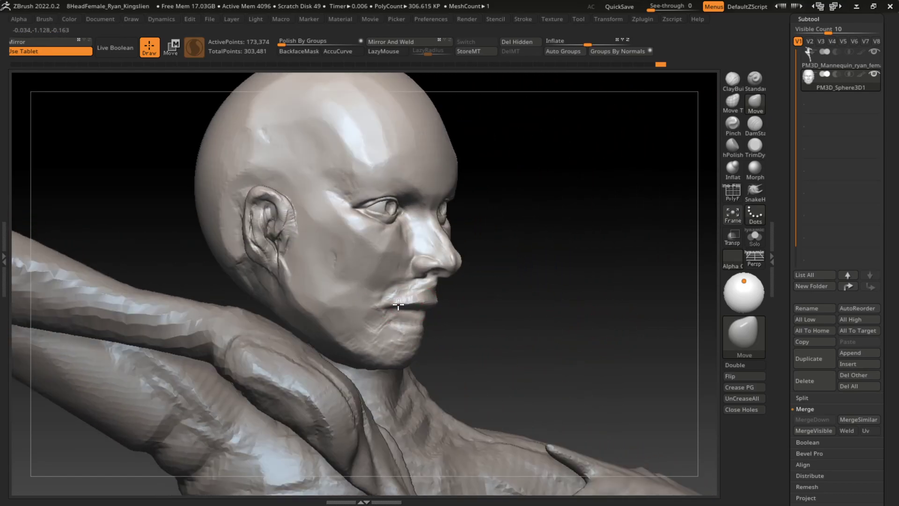
mouse_move(462, 358)
mouse_down()
mouse_move(488, 321)
mouse_move(438, 333)
mouse_move(468, 318)
mouse_move(457, 306)
mouse_move(468, 331)
mouse_up()
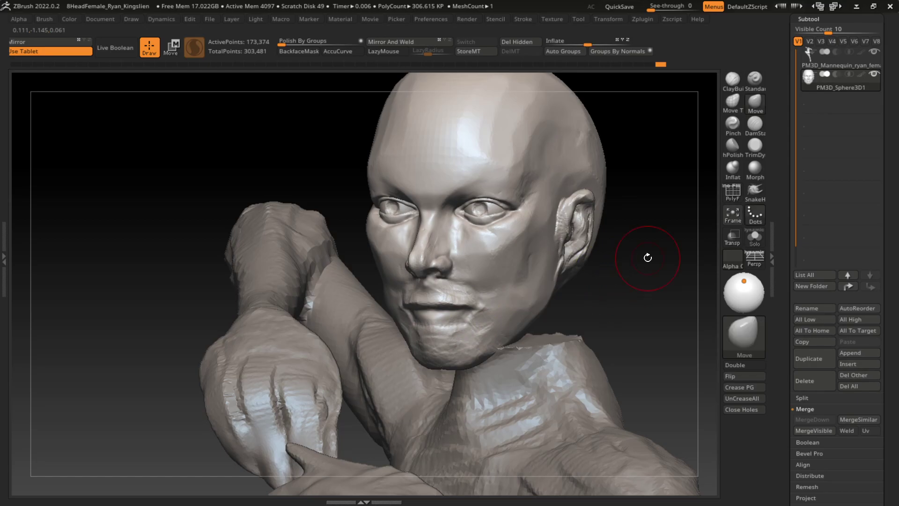
mouse_move(632, 295)
mouse_down()
mouse_move(652, 279)
mouse_move(612, 307)
mouse_up()
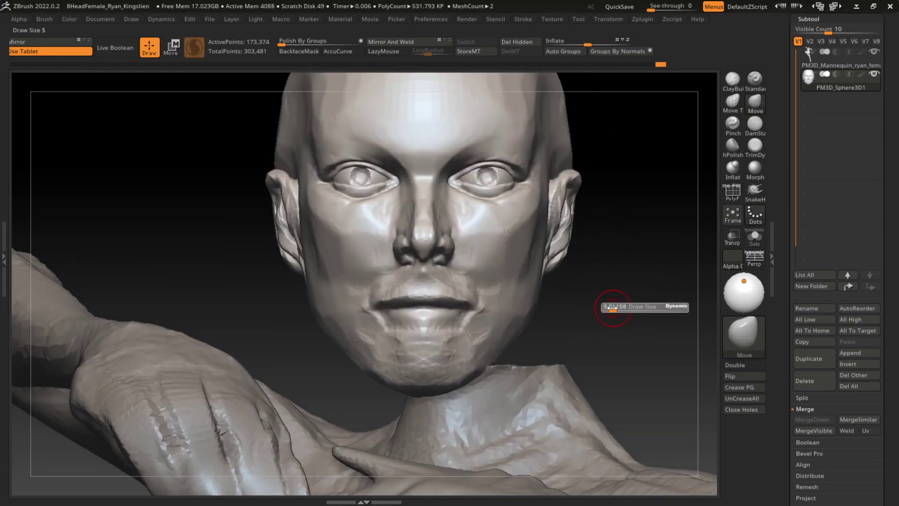
Carve the line between the lips and build up lip volume toward the right corner
click(755, 124)
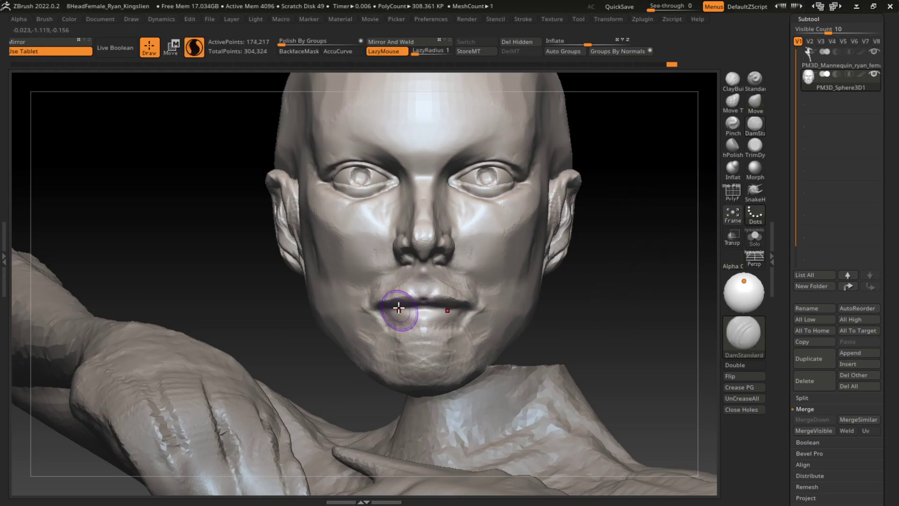
drag(412, 300, 441, 300)
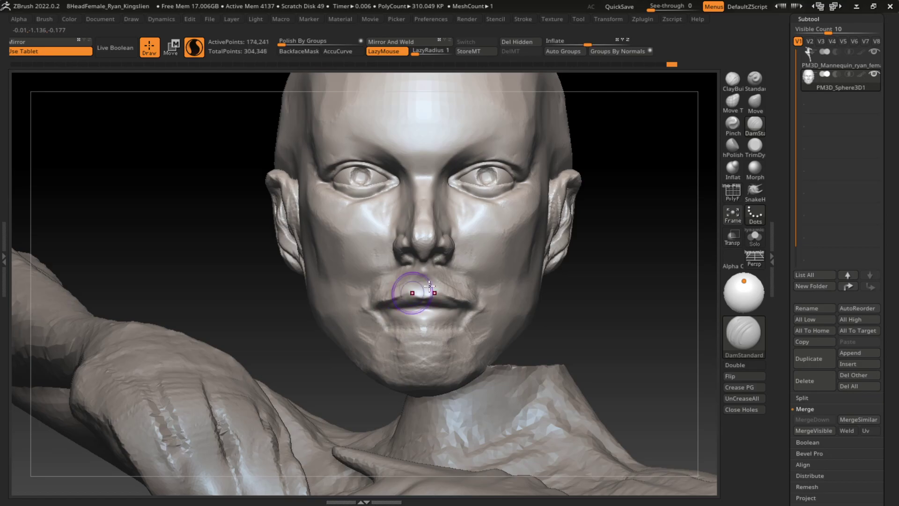
drag(585, 269, 656, 268)
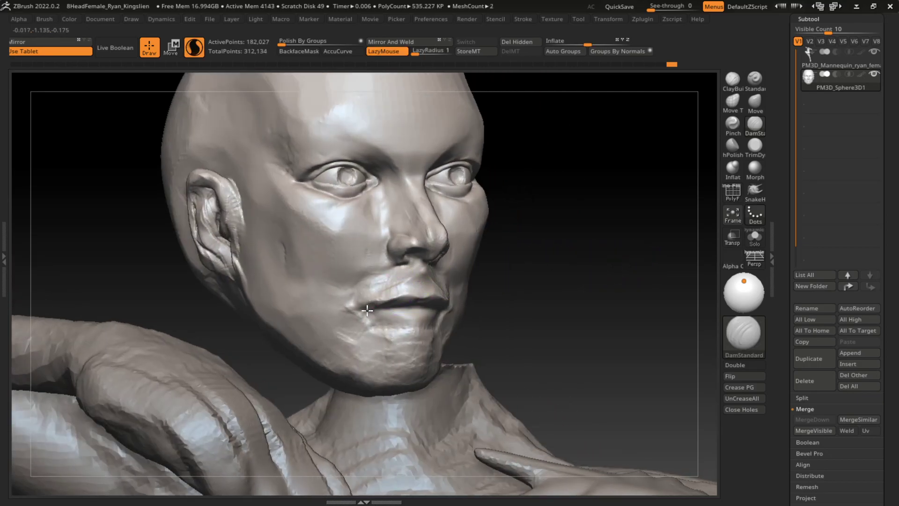
click(732, 80)
mouse_move(382, 292)
mouse_down()
mouse_move(362, 299)
mouse_move(398, 300)
mouse_up()
drag(620, 311, 592, 290)
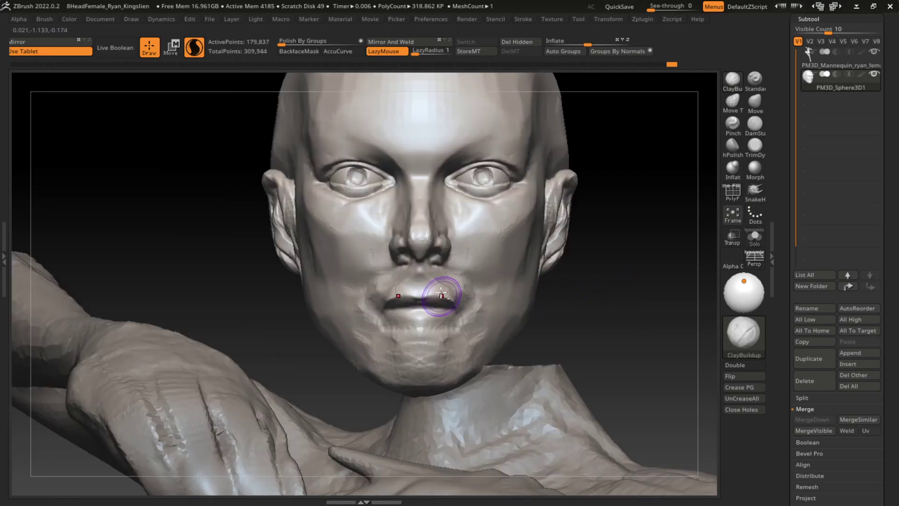
mouse_move(439, 294)
mouse_down()
mouse_move(464, 296)
mouse_move(402, 296)
mouse_up()
Deepen the lip crease, smooth the mouth corners and chin, and nudge the corner with Move
click(755, 124)
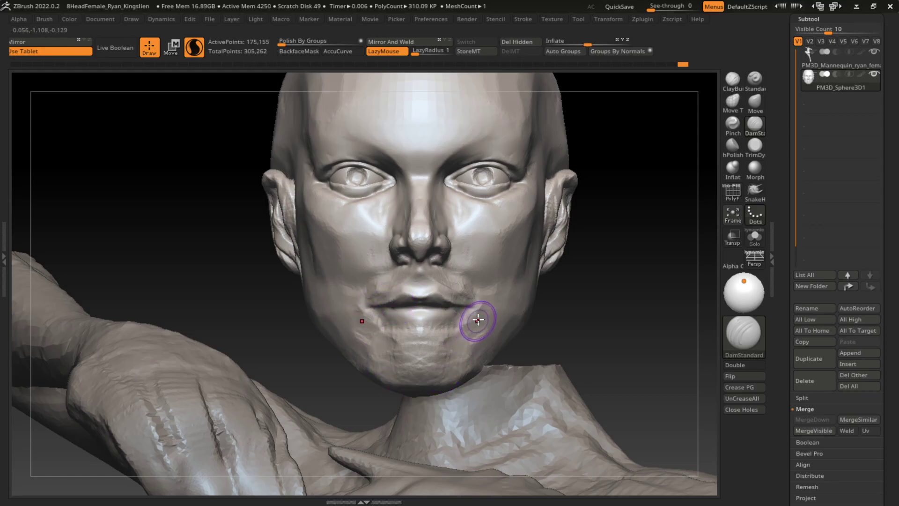
mouse_move(362, 309)
mouse_down()
mouse_move(477, 309)
mouse_move(521, 287)
mouse_up()
key(s)
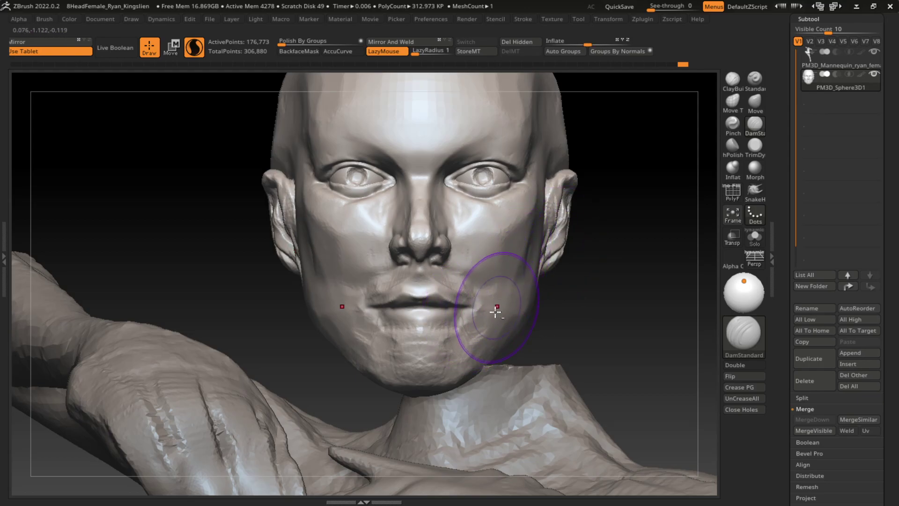
shift+drag(470, 319, 421, 304)
key(b)
key(m)
key(v)
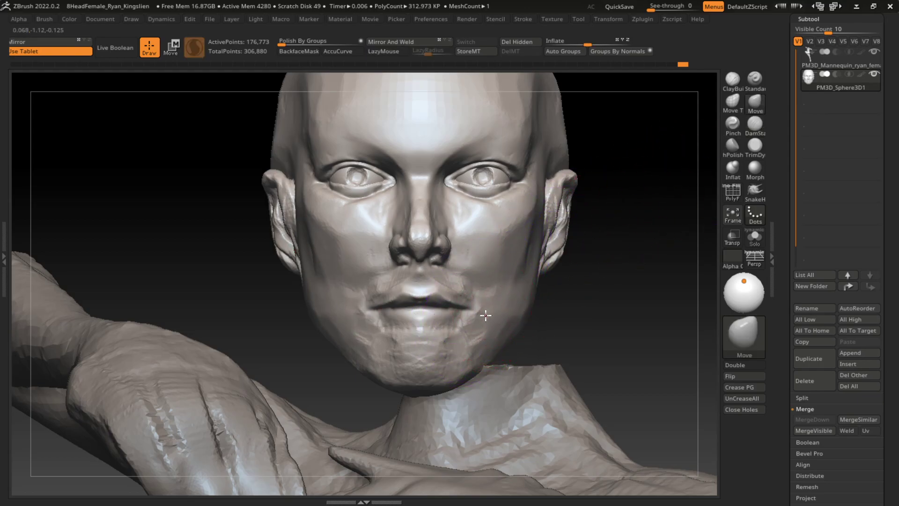
drag(484, 318, 455, 301)
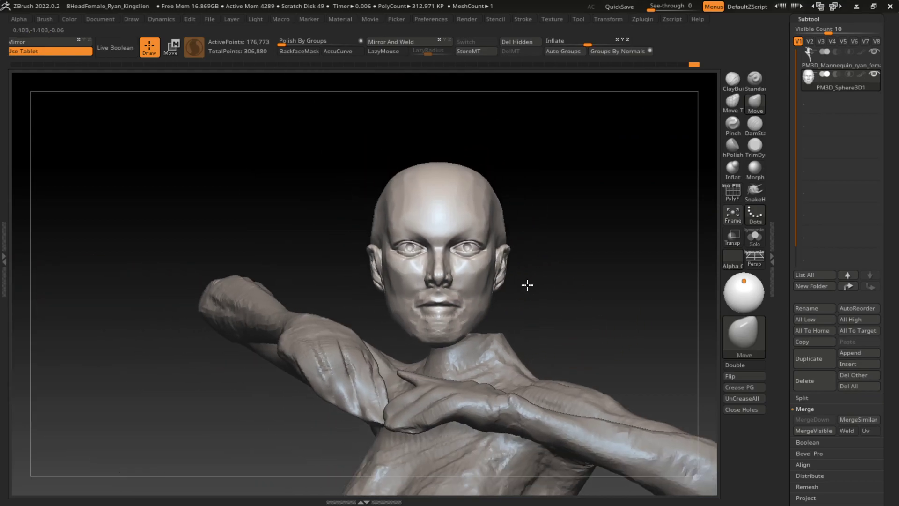
scroll(520, 300, down, 3)
mouse_move(591, 302)
mouse_down()
mouse_move(554, 305)
mouse_move(586, 309)
mouse_move(553, 313)
mouse_move(592, 312)
mouse_move(560, 314)
mouse_up()
Shrink the head slightly, tilt it into line with the neck, and shift it right
key(w)
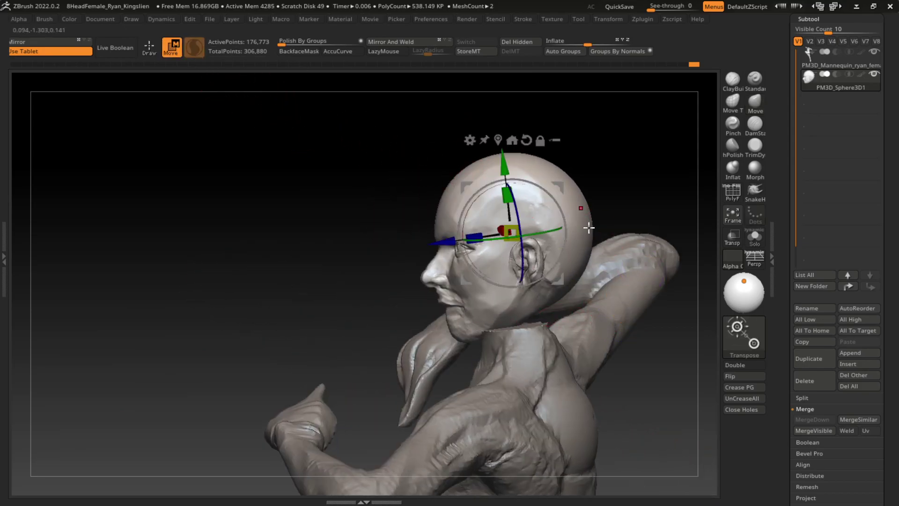
mouse_move(488, 240)
mouse_down()
mouse_move(662, 150)
mouse_move(630, 243)
mouse_move(608, 235)
mouse_up()
drag(479, 284, 481, 290)
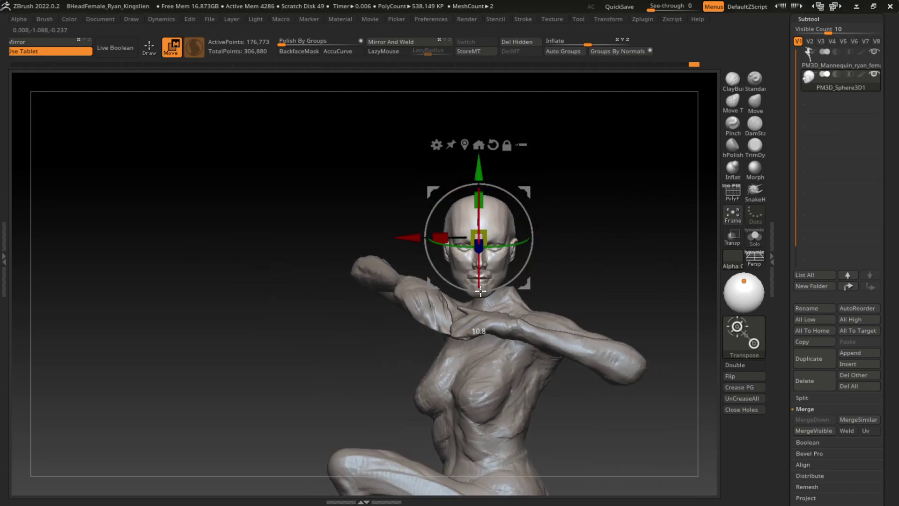
drag(483, 236, 479, 233)
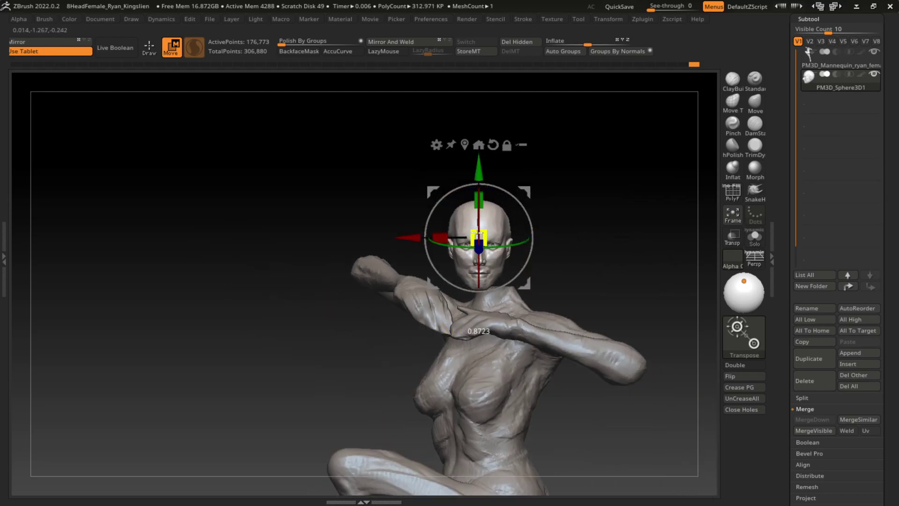
drag(478, 165, 478, 170)
drag(496, 246, 494, 252)
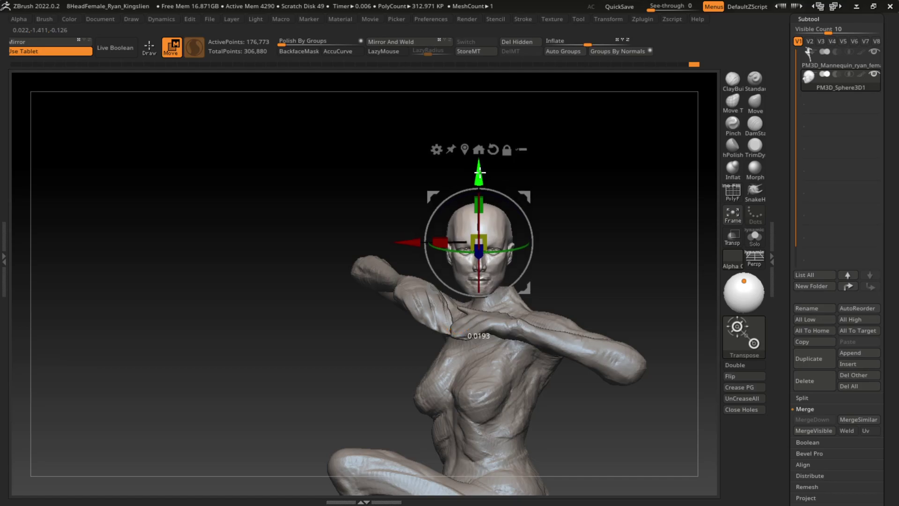
drag(414, 233, 424, 233)
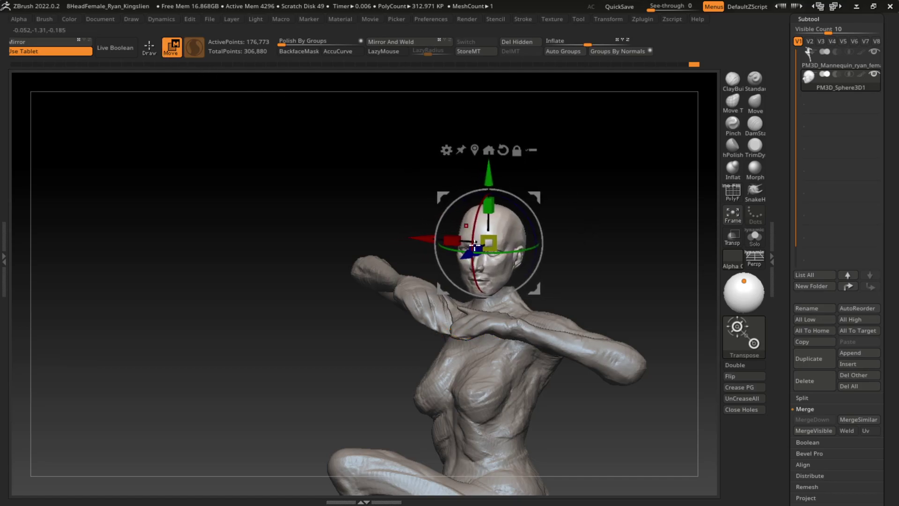
Try pulling the mannequin's neck up toward the head with SnakeHook, then undo it
click(156, 49)
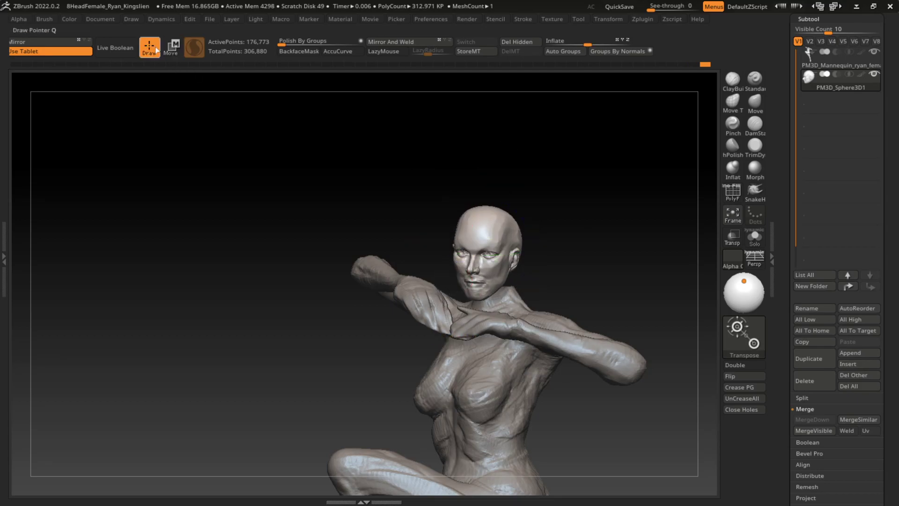
mouse_move(562, 281)
mouse_down()
mouse_move(584, 262)
mouse_move(552, 217)
mouse_move(596, 235)
mouse_move(561, 184)
mouse_move(596, 226)
mouse_move(542, 259)
mouse_move(573, 229)
mouse_up()
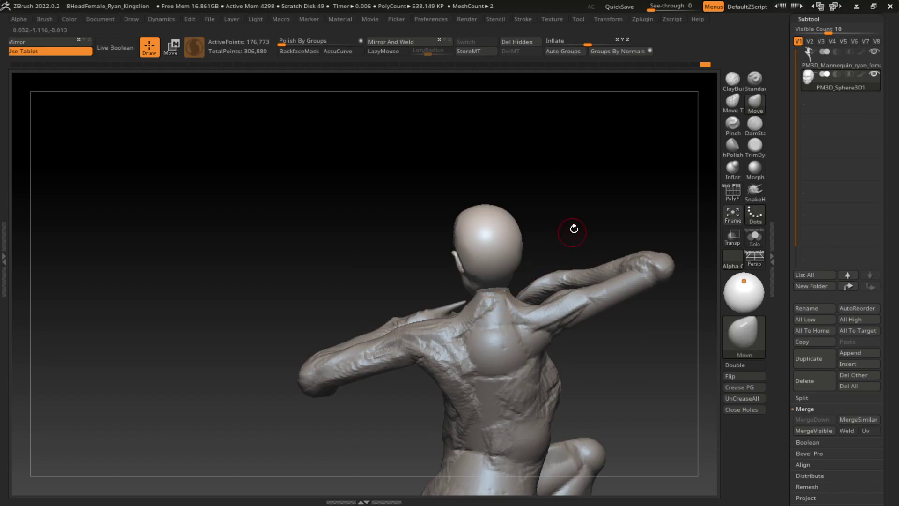
alt+click(497, 341)
key(s)
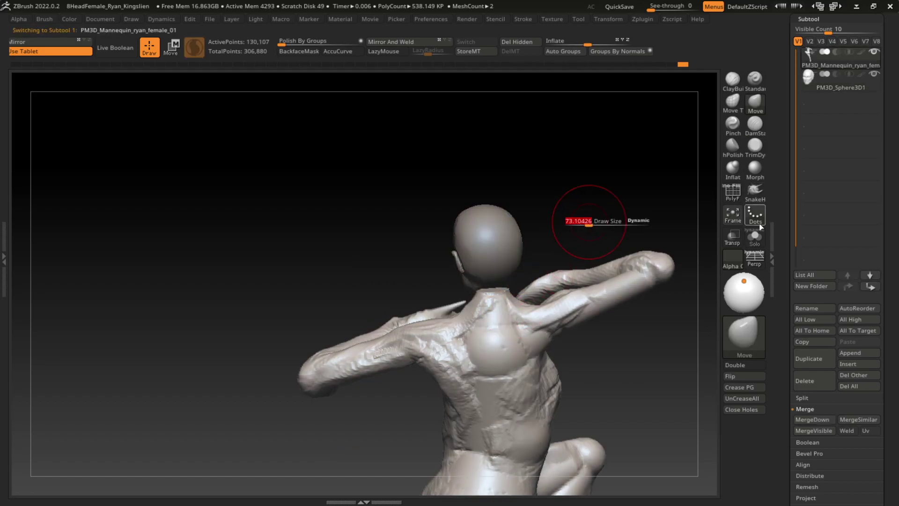
click(755, 191)
drag(490, 290, 487, 248)
key(ctrl+z)
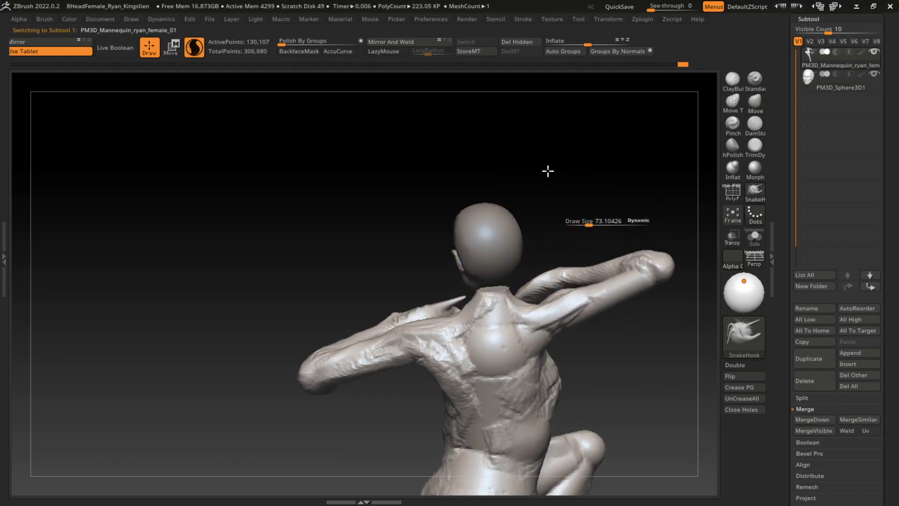
Lower and slightly enlarge the head with the Transpose gizmo, then nudge it vertically onto the neck
mouse_move(546, 170)
mouse_down()
mouse_move(483, 255)
mouse_move(588, 160)
mouse_up()
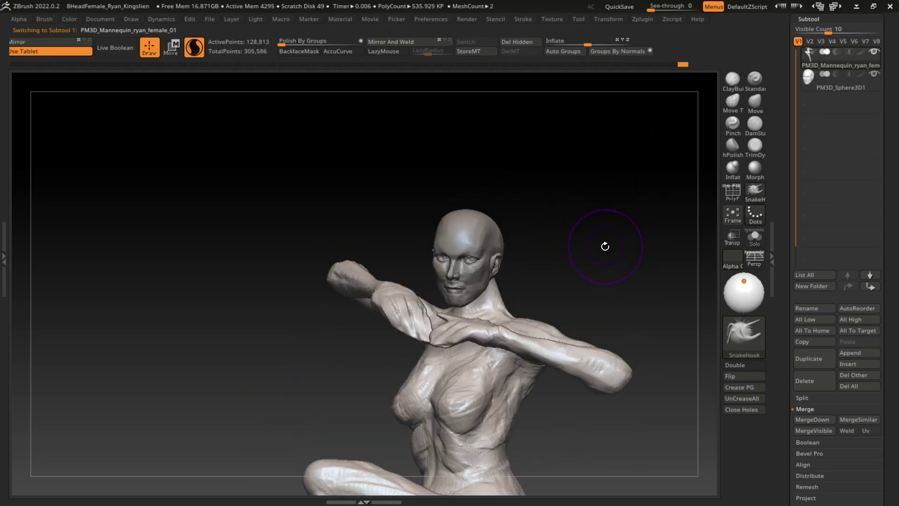
alt+click(482, 280)
key(w)
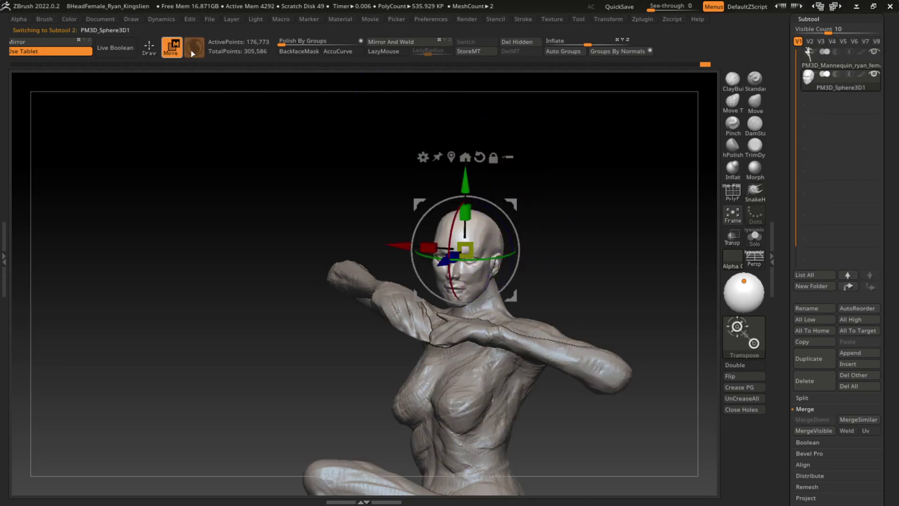
drag(489, 293, 471, 289)
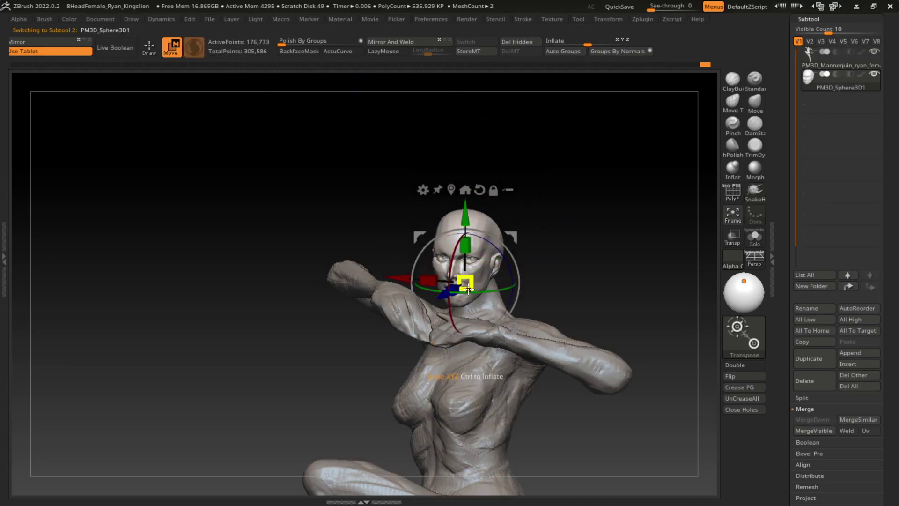
key(q)
mouse_move(403, 210)
mouse_down()
mouse_move(576, 233)
mouse_move(598, 269)
mouse_move(532, 227)
mouse_up()
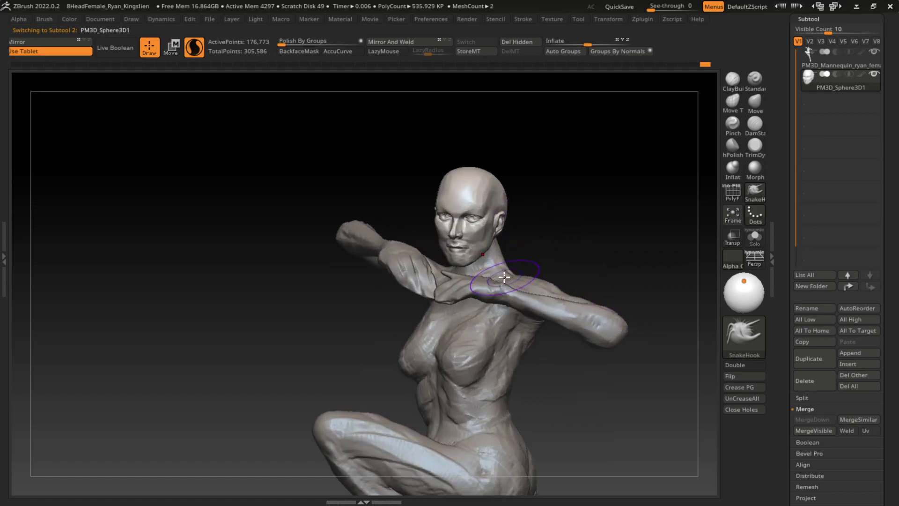
key(w)
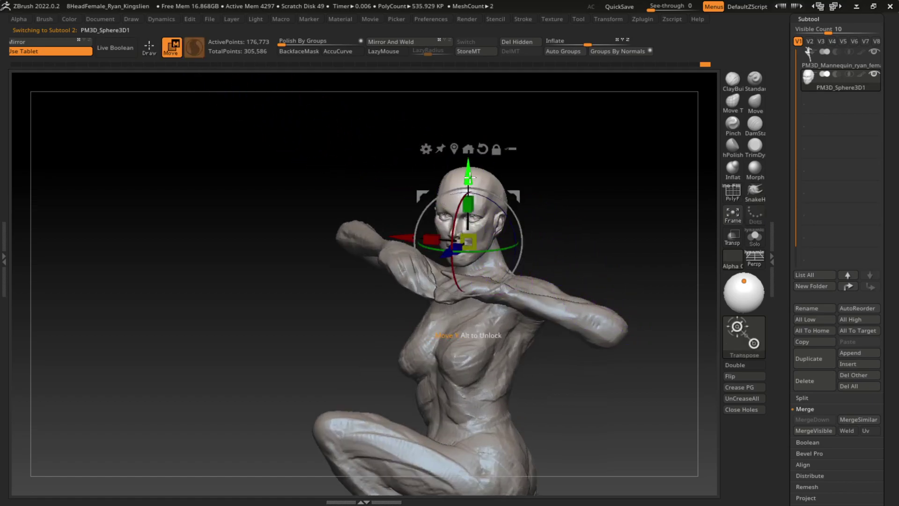
drag(471, 177, 471, 171)
key(q)
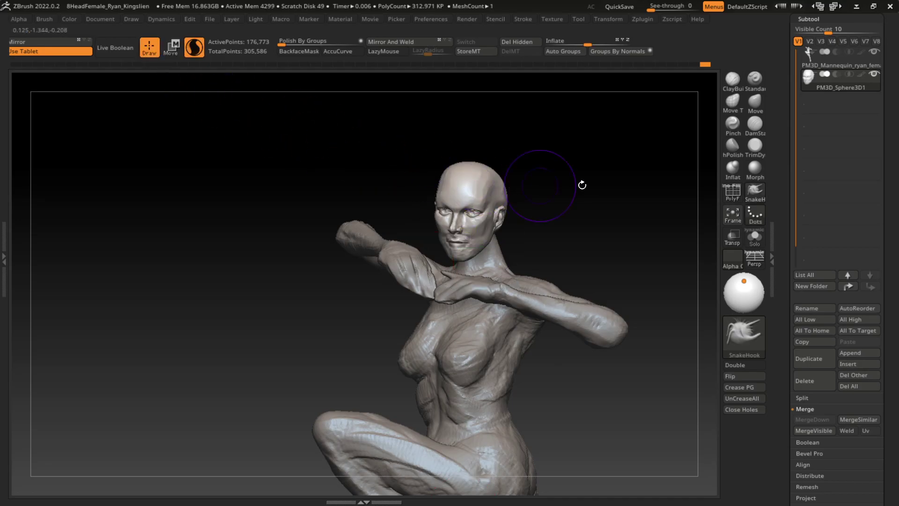
mouse_move(604, 232)
mouse_down()
mouse_move(604, 243)
mouse_move(614, 240)
mouse_move(621, 253)
mouse_up()
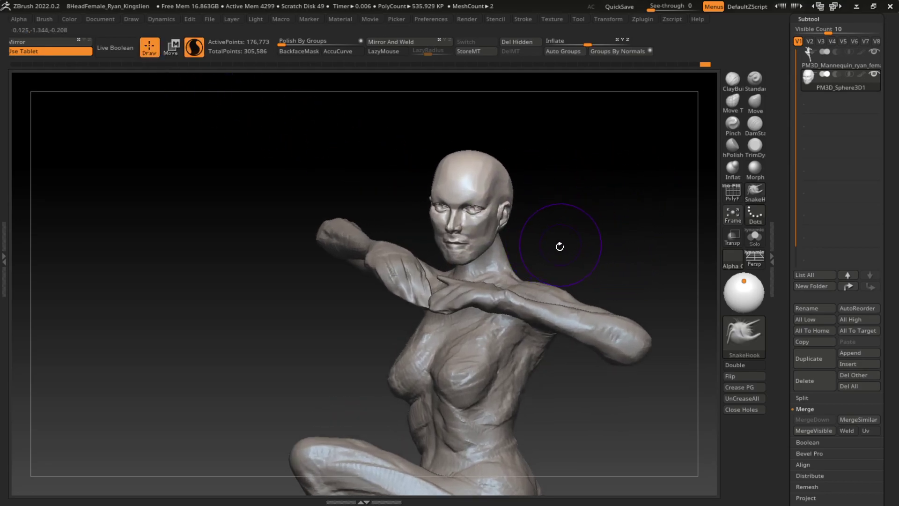
On the body, pull the side of the neck toward the ear and build up clay near the collarbone
alt+click(489, 255)
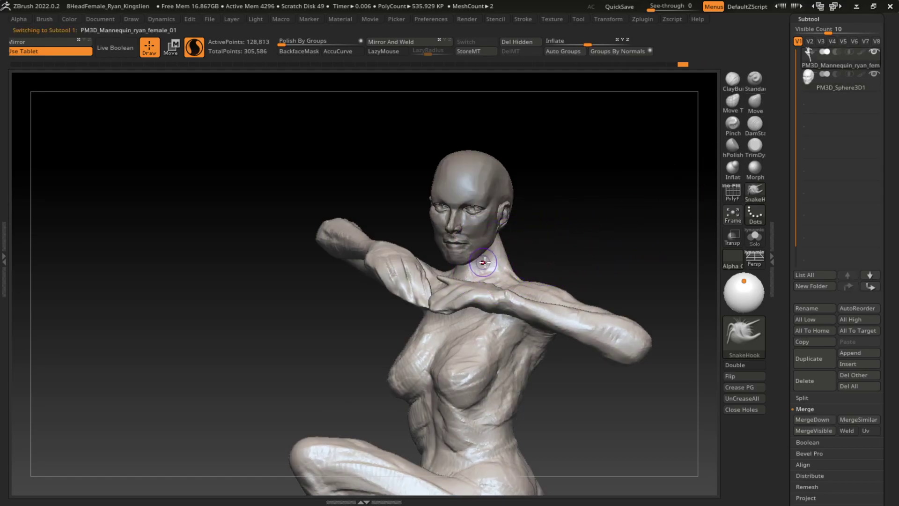
drag(484, 262, 503, 215)
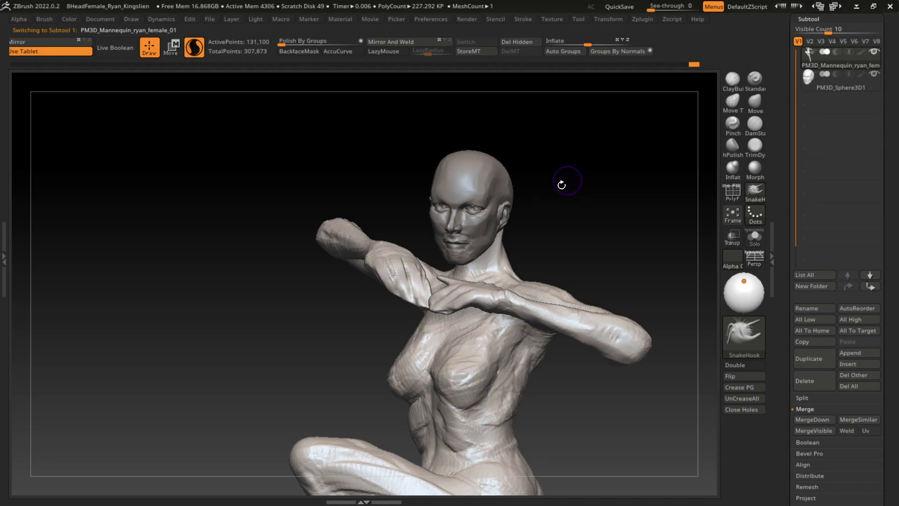
key(b)
key(c)
key(b)
key(l)
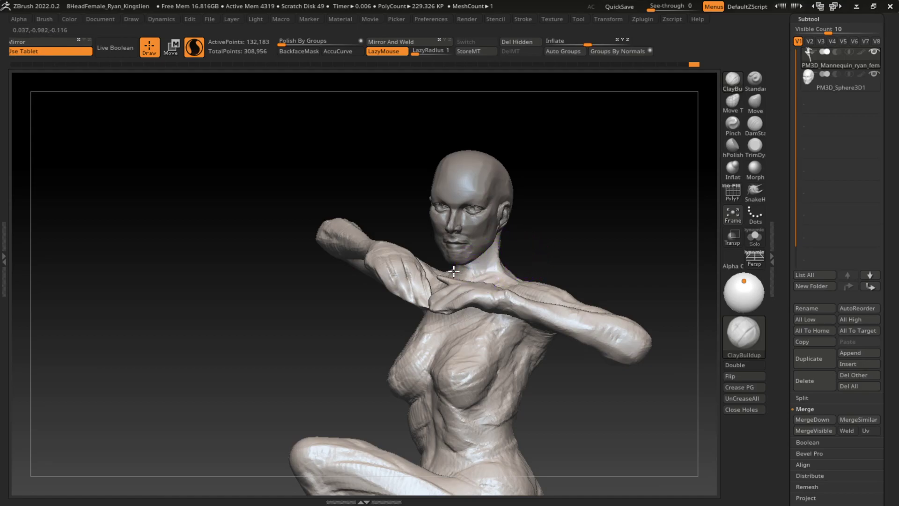
drag(441, 267, 473, 277)
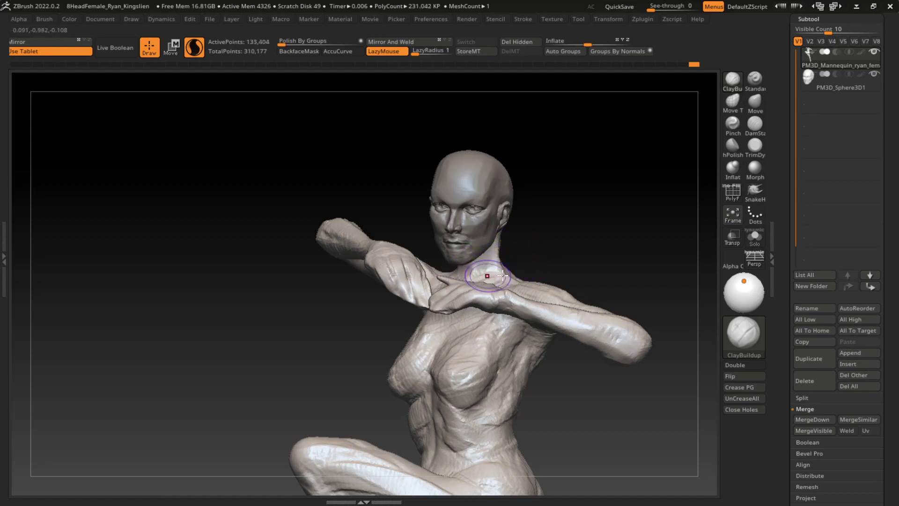
With Solo on, SnakeHook the body's neck stump upward into the head area, then turn Solo off
key(b)
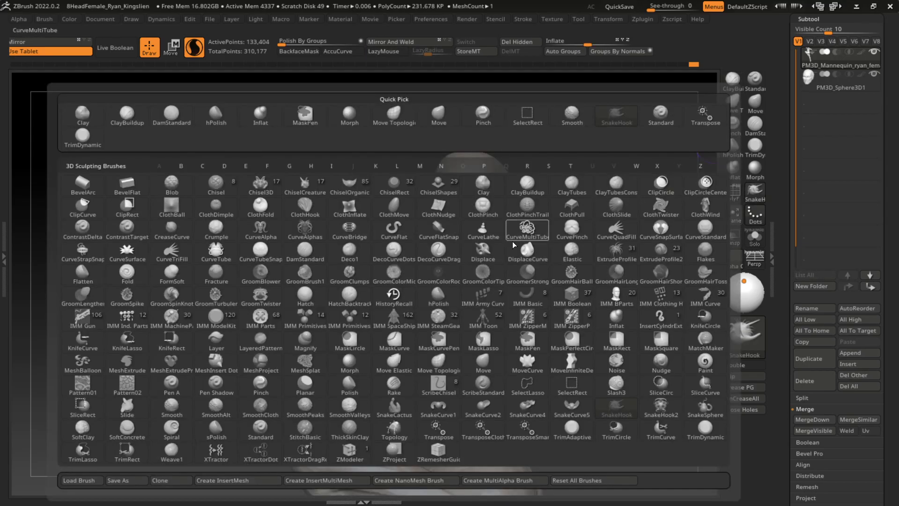
key(s)
key(h)
click(755, 236)
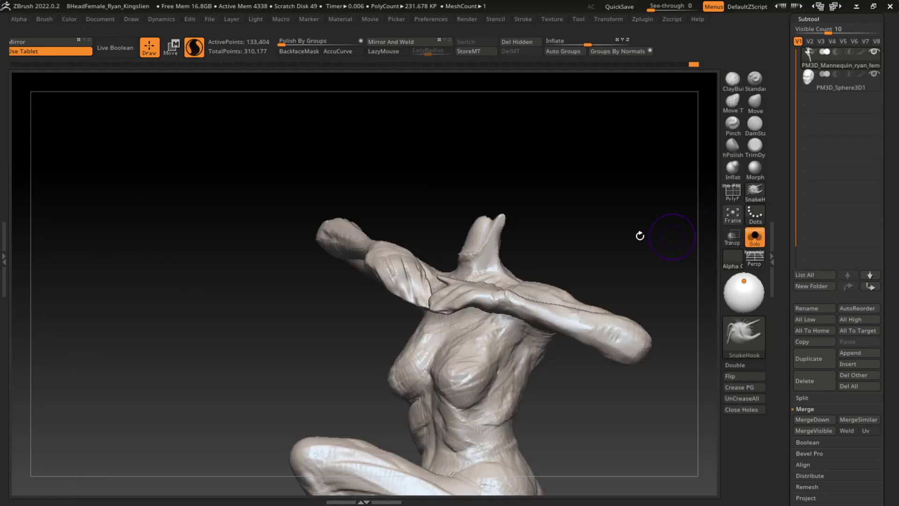
drag(461, 247, 454, 211)
click(754, 247)
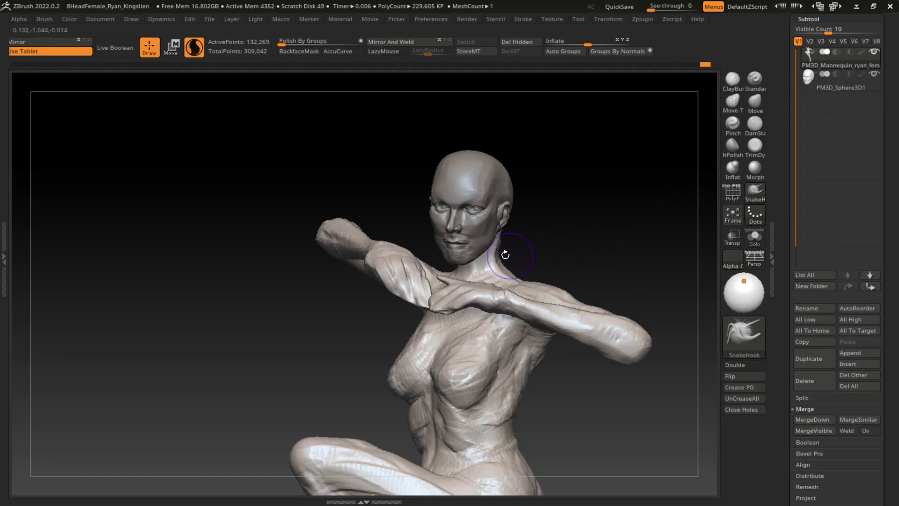
Make the head subtool active and mask over it with a MaskPen rectangle from a three-quarter view
mouse_move(498, 238)
mouse_down()
mouse_move(505, 228)
mouse_move(662, 198)
mouse_up()
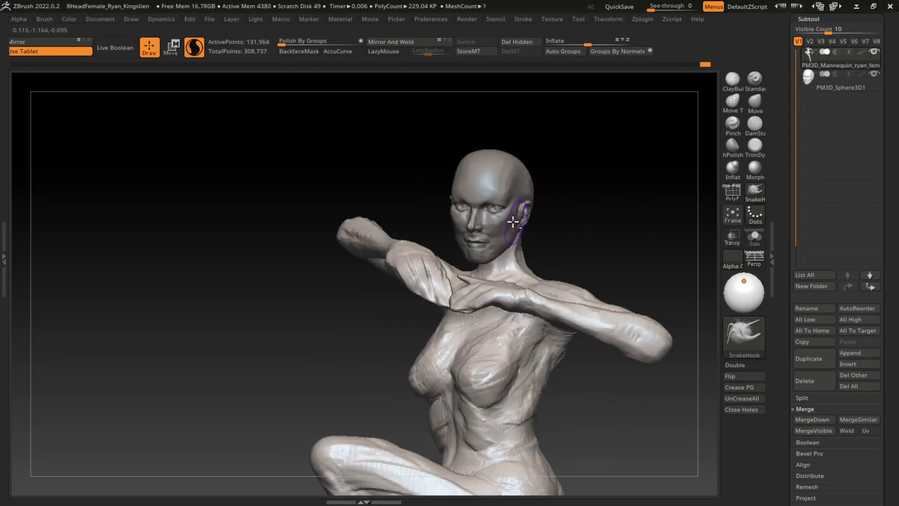
alt+click(524, 191)
key(w)
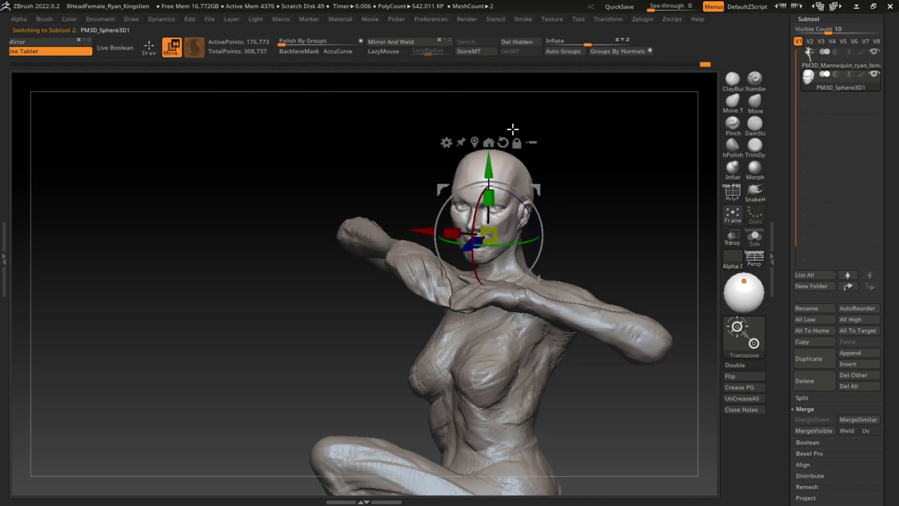
key(q)
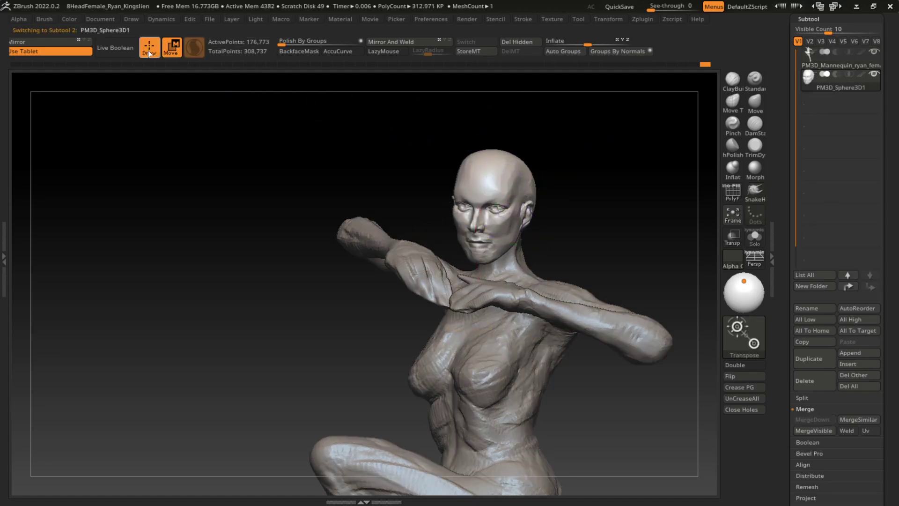
mouse_move(649, 260)
mouse_down()
mouse_move(596, 198)
mouse_move(656, 293)
mouse_up()
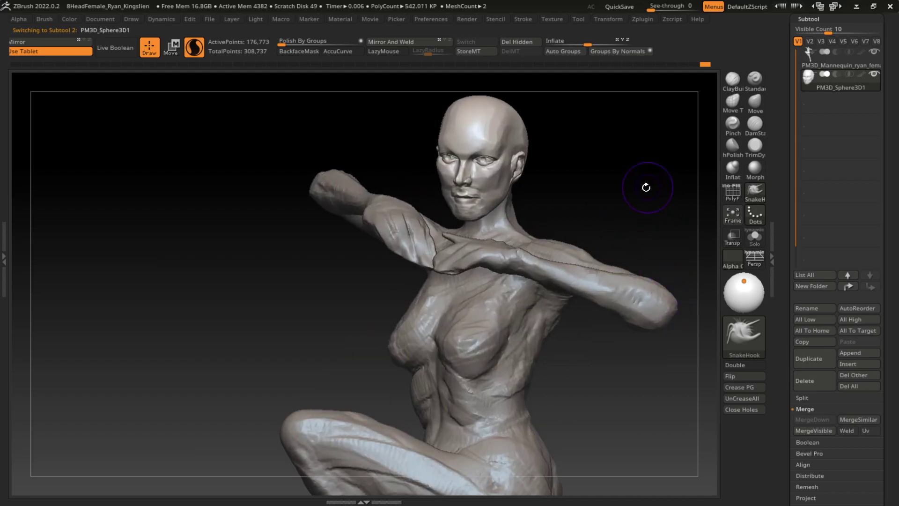
drag(646, 187, 582, 274)
mouse_move(588, 197)
mouse_down()
mouse_move(548, 199)
mouse_move(528, 231)
mouse_up()
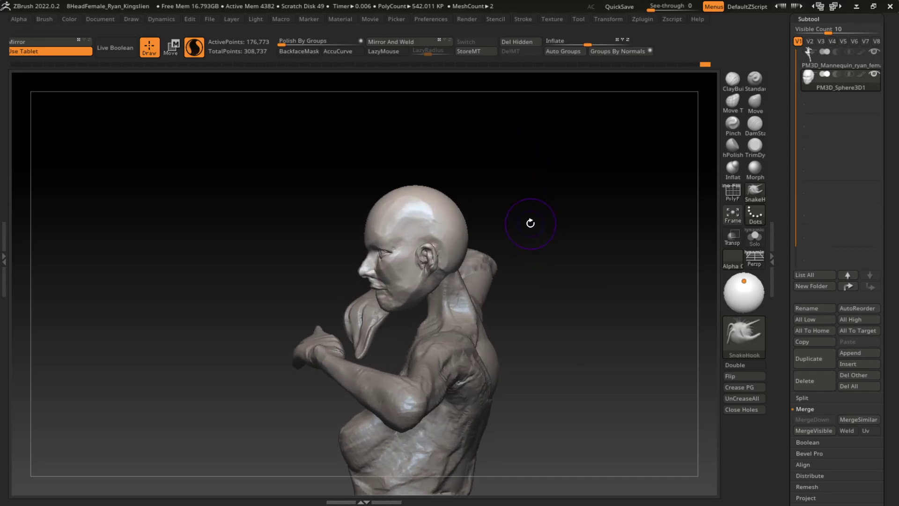
key(ctrl)
ctrl+drag(388, 152, 476, 228)
mouse_move(510, 177)
shift+mouse_down()
mouse_move(605, 175)
mouse_move(513, 177)
shift+mouse_up()
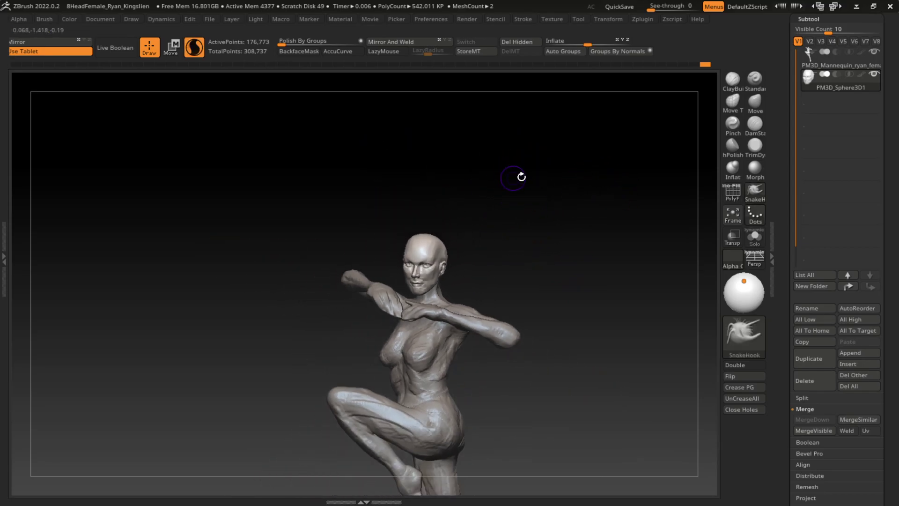